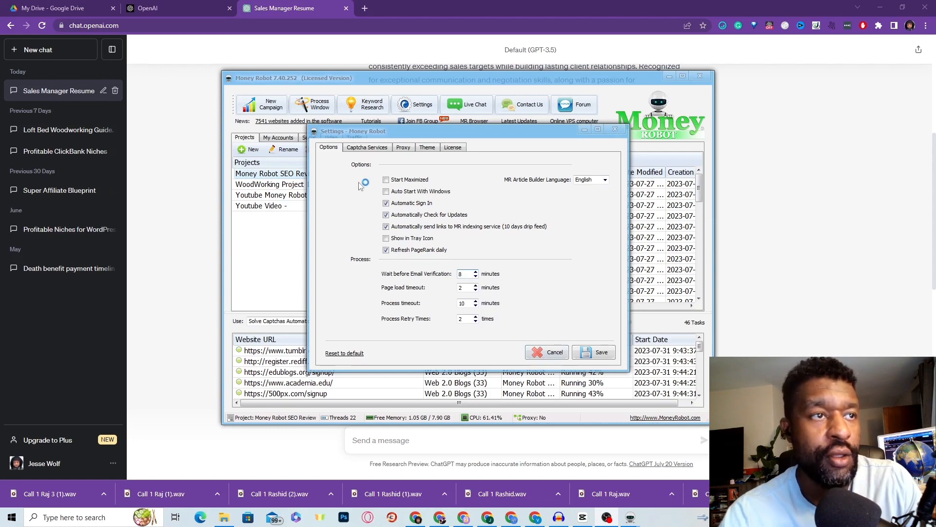
# Step: Cancel the Settings dialog without changes and maximize the Money Robot window
pyautogui.click(551, 357)
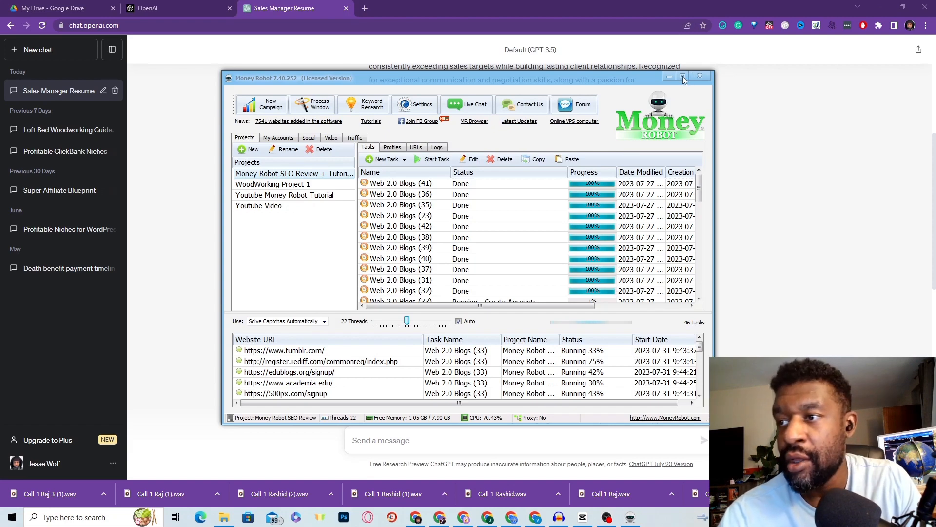
pyautogui.click(684, 77)
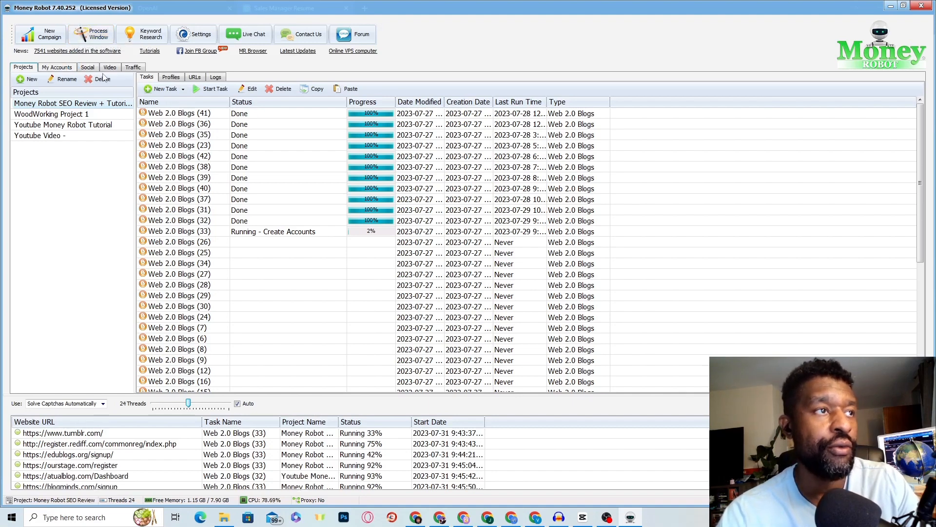
pyautogui.click(130, 69)
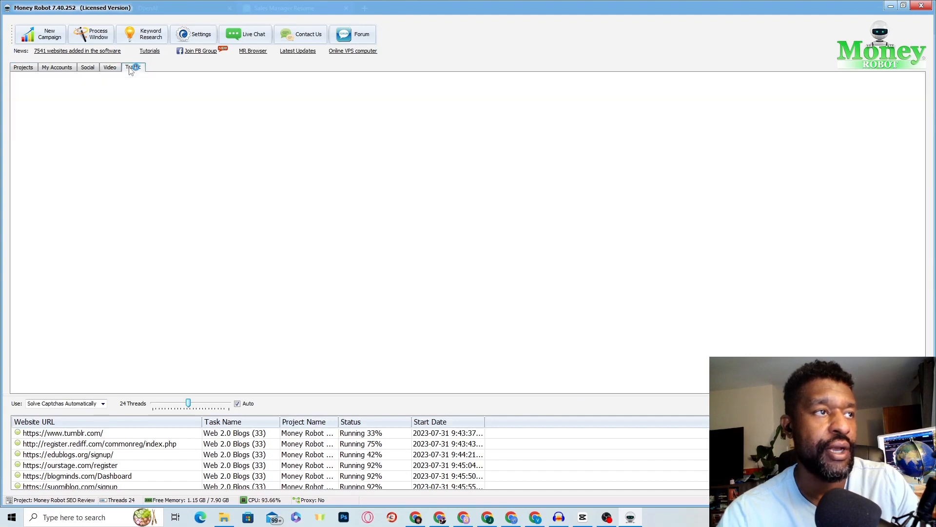
pyautogui.click(113, 69)
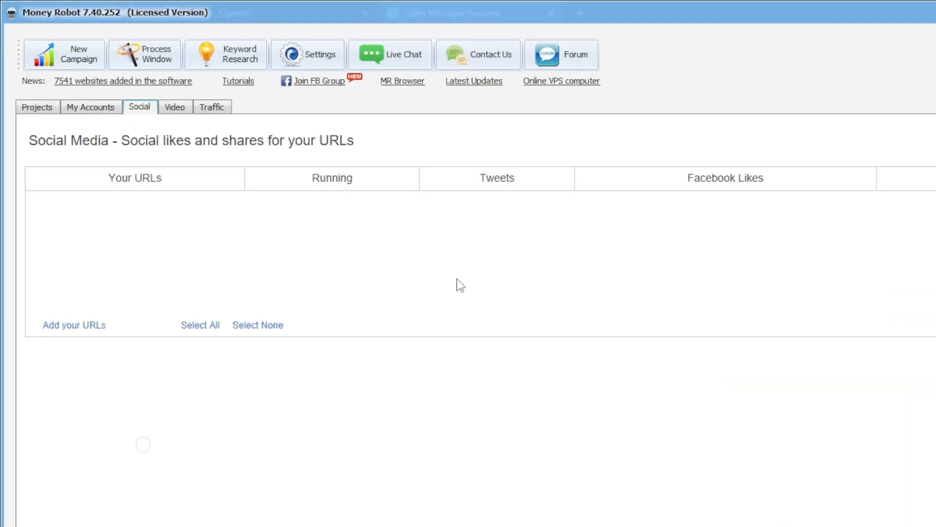
pyautogui.click(108, 107)
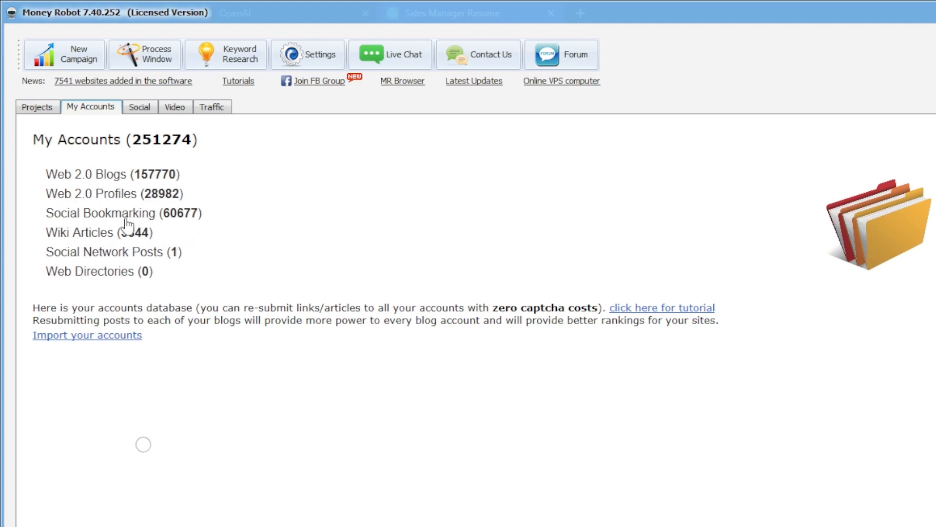
pyautogui.click(45, 111)
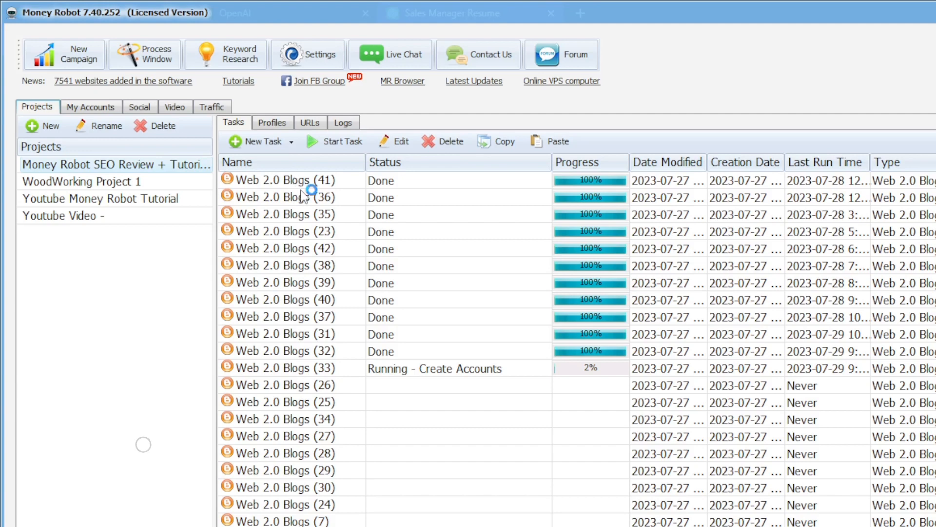
# Step: Create a new Web 2.0 Blogs task from the New Task dropdown
pyautogui.click(289, 142)
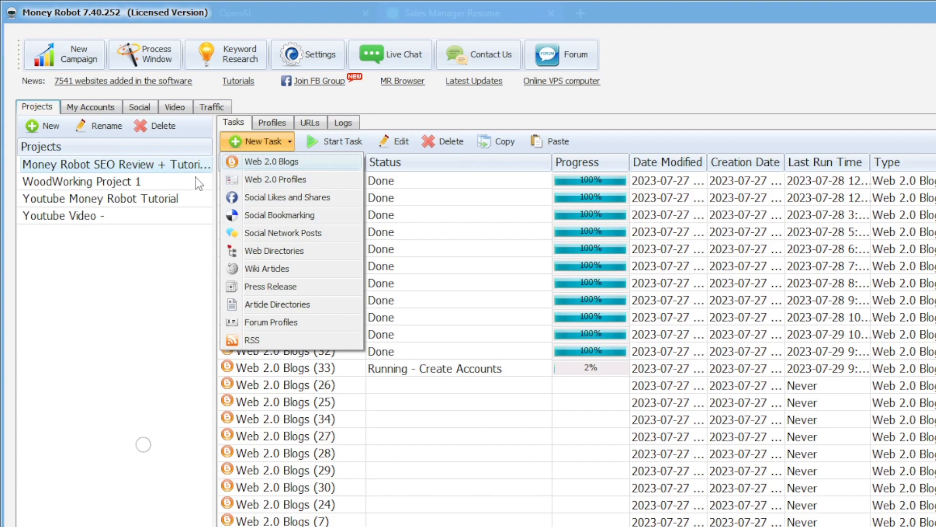
pyautogui.click(273, 163)
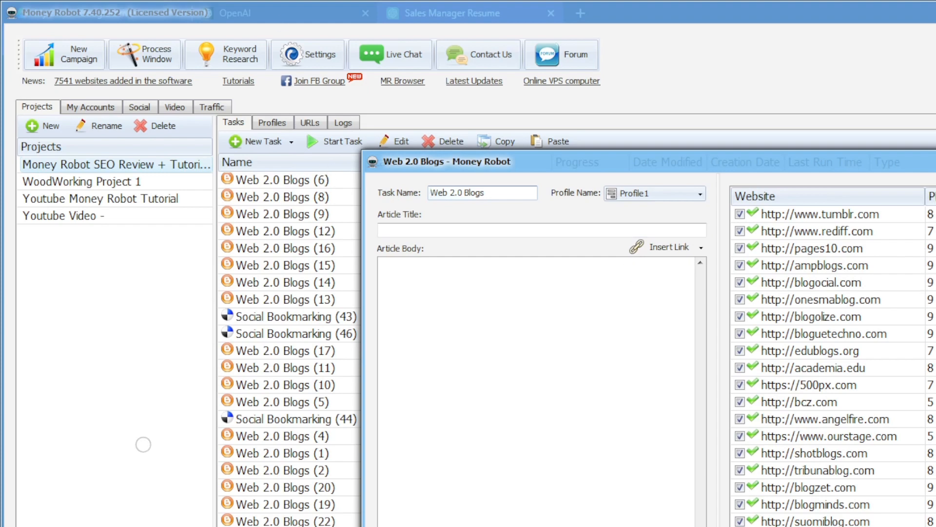
# Step: Review the task's target blog websites and check the Profile Name list, which offers only Profile1
pyautogui.scroll(-8, 933, 308)
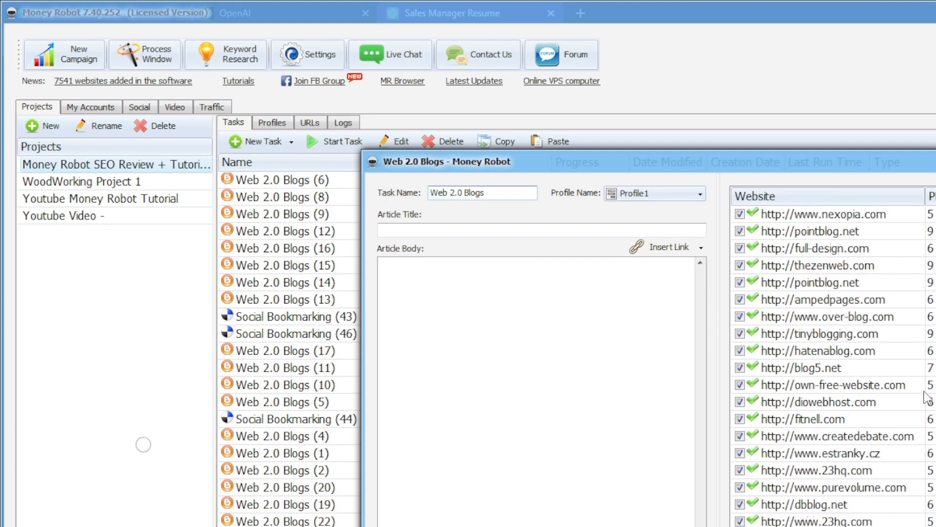
pyautogui.scroll(-2, 931, 421)
pyautogui.scroll(-1, 877, 492)
pyautogui.scroll(8, 856, 486)
pyautogui.scroll(3, 856, 486)
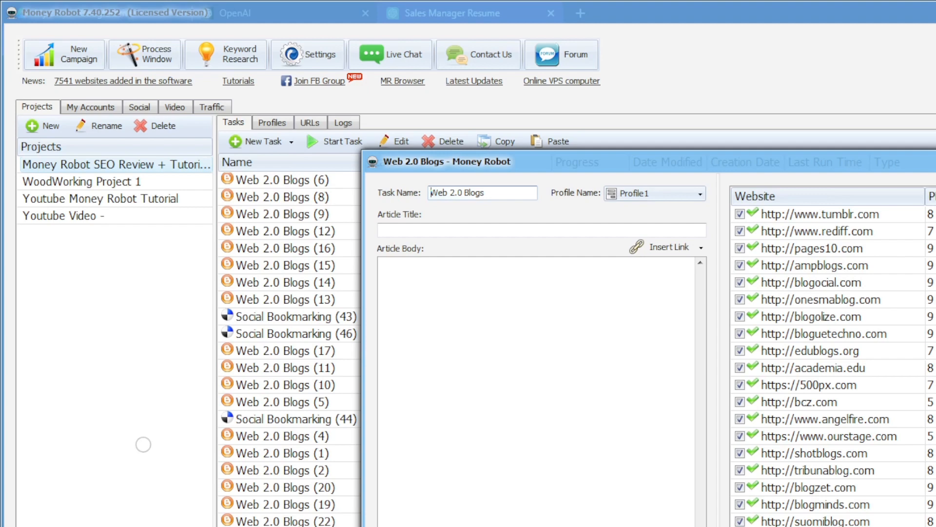
pyautogui.click(634, 193)
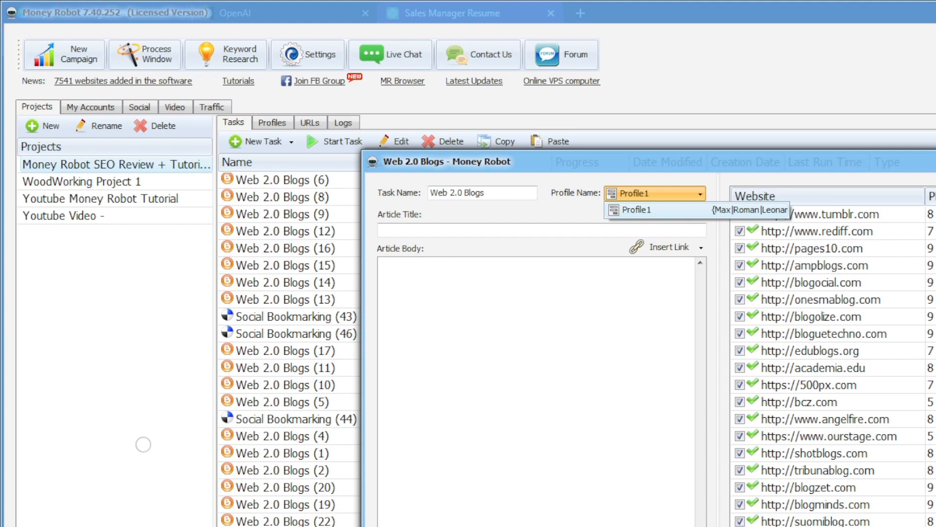
# Step: Close the Web 2.0 Blogs task window, answering No to saving the dining-table title
pyautogui.click(143, 444)
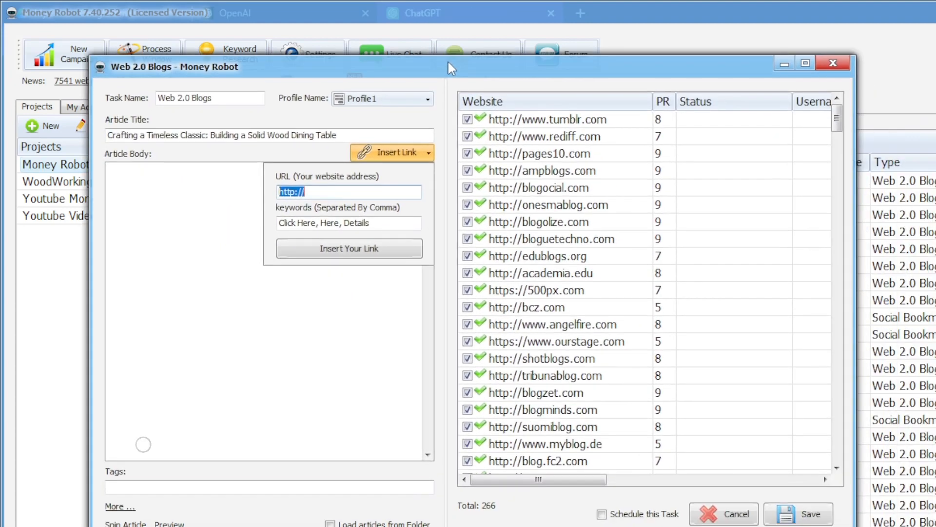
pyautogui.moveTo(447, 60); pyautogui.dragTo(438, 34)
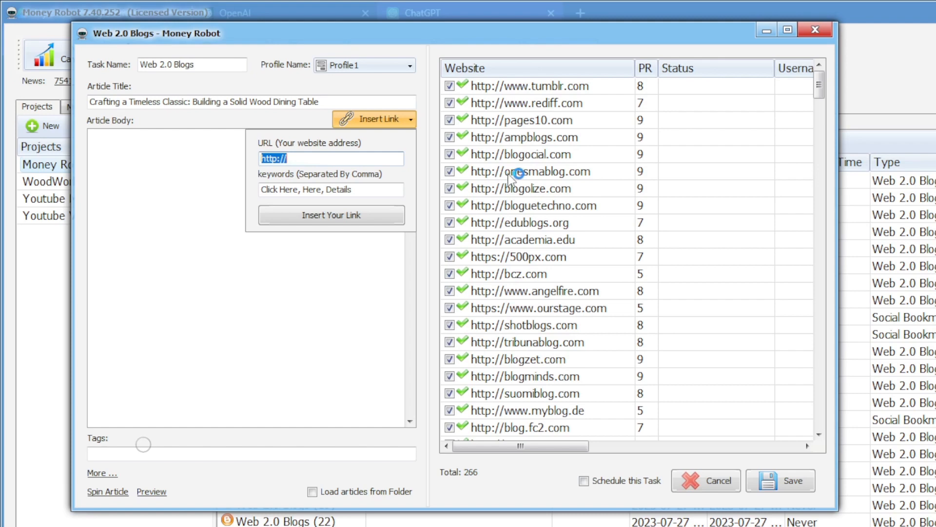
pyautogui.click(815, 29)
pyautogui.click(850, 357)
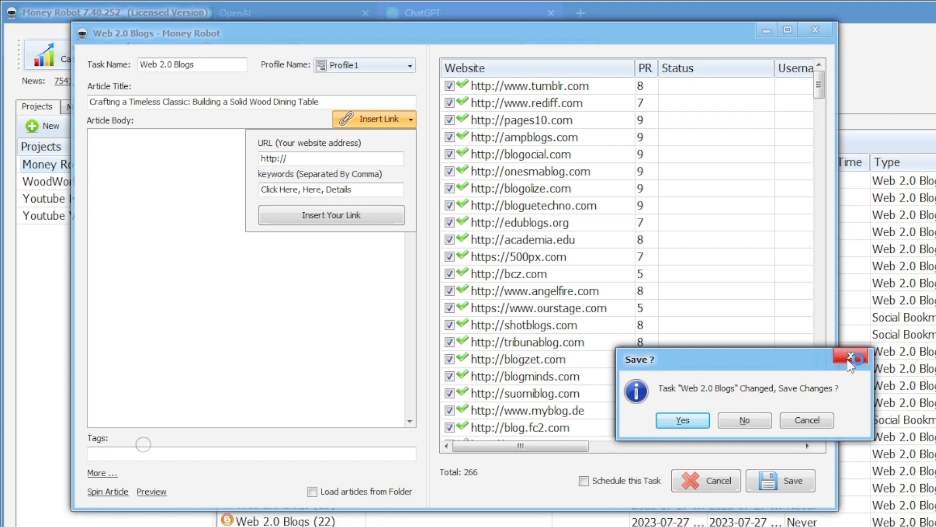
pyautogui.click(766, 422)
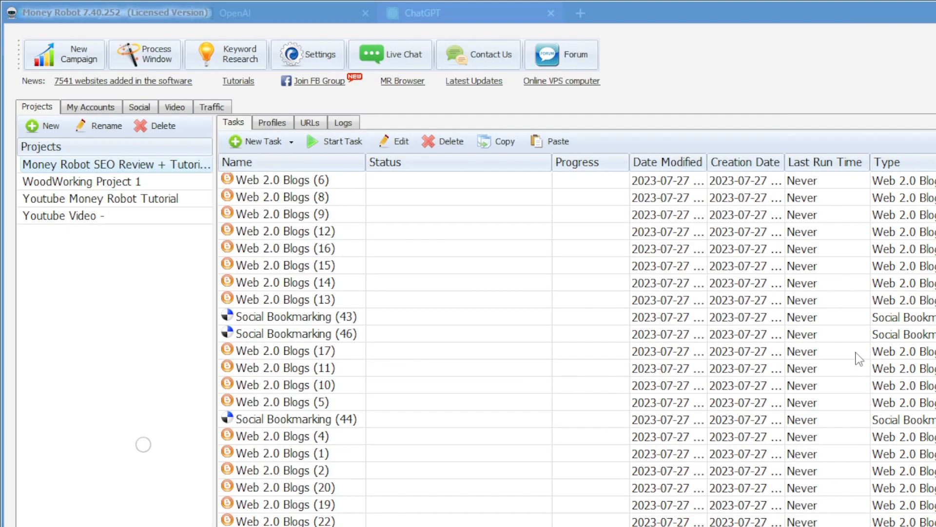
# Step: Look over WoodWorking Project 1 and Youtube Video tasks, then switch to the Jetpack dashboard in Chrome
pyautogui.click(130, 181)
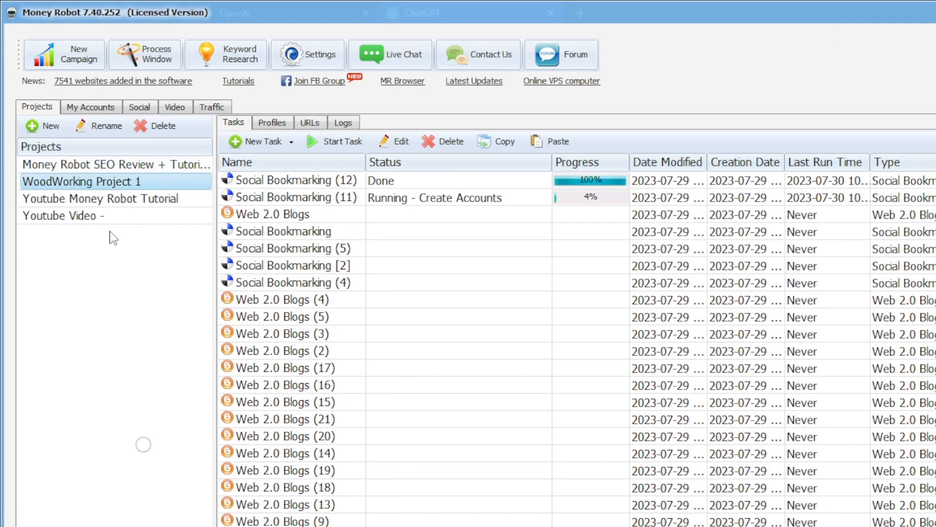
pyautogui.click(74, 218)
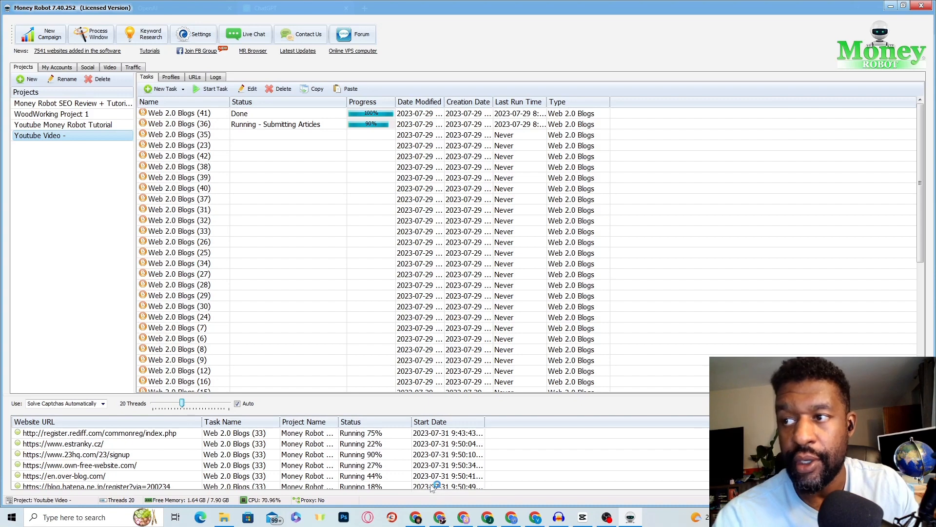
pyautogui.click(440, 518)
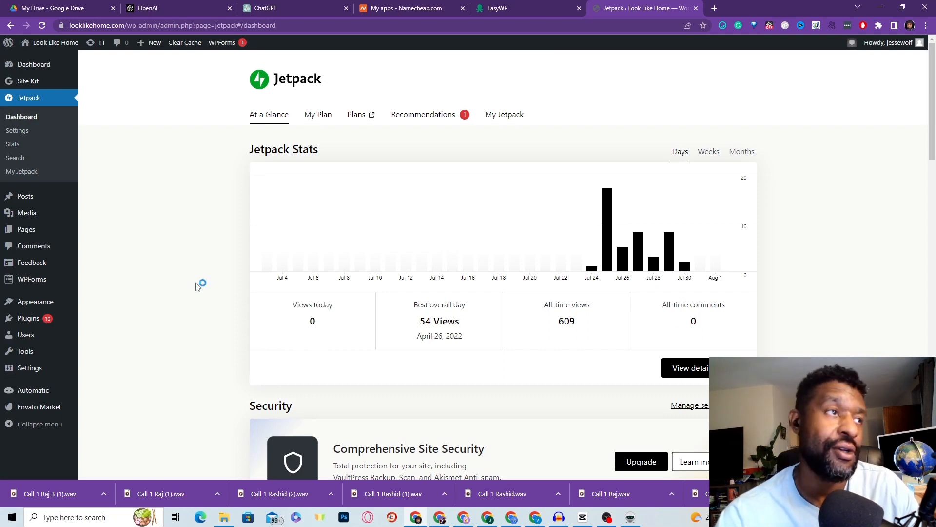
# Step: Visit the public Look Like Home site from the admin bar menu
pyautogui.click(44, 43)
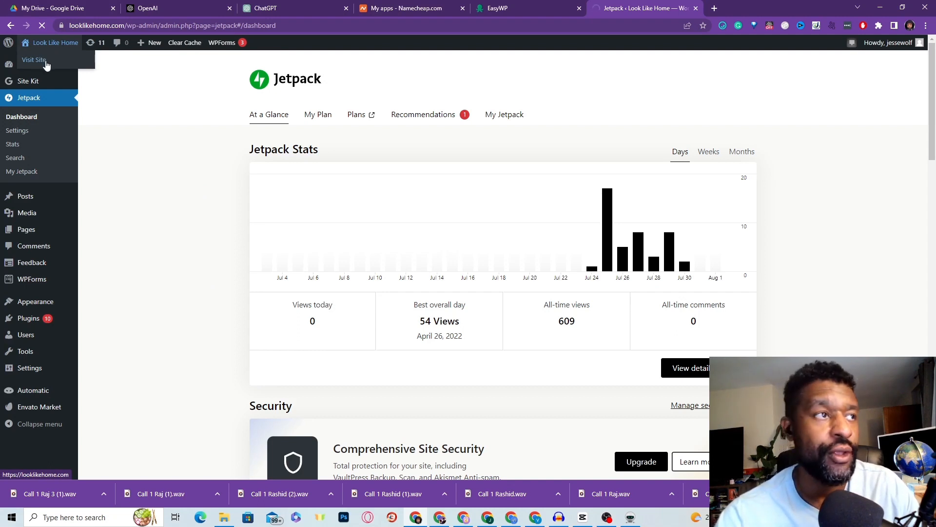
pyautogui.click(46, 60)
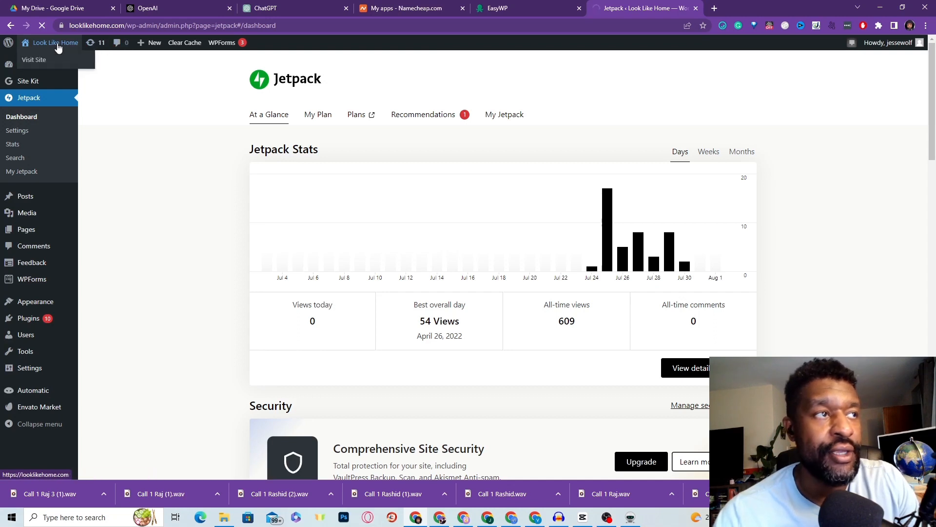
# Step: Reload the Look Like Home site after a network error, browse its latest articles, and return to Dashboard
pyautogui.click(31, 59)
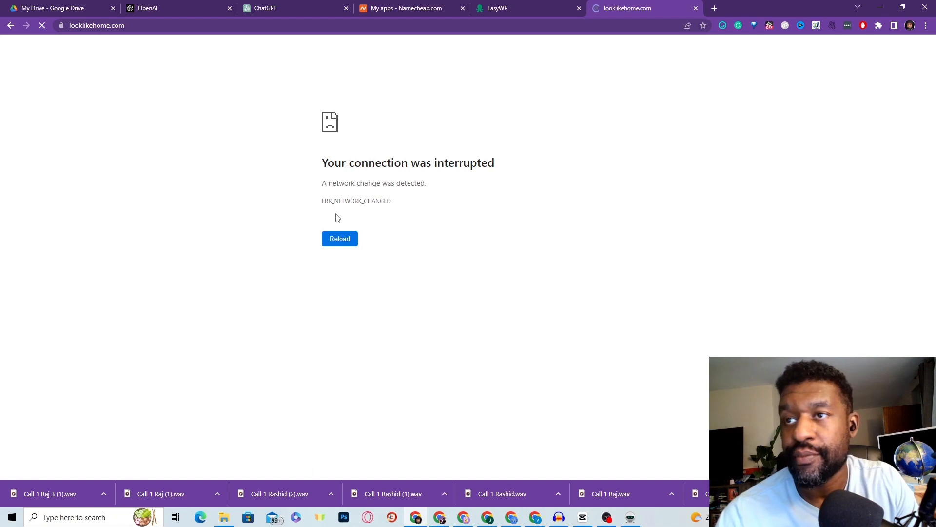
pyautogui.click(340, 239)
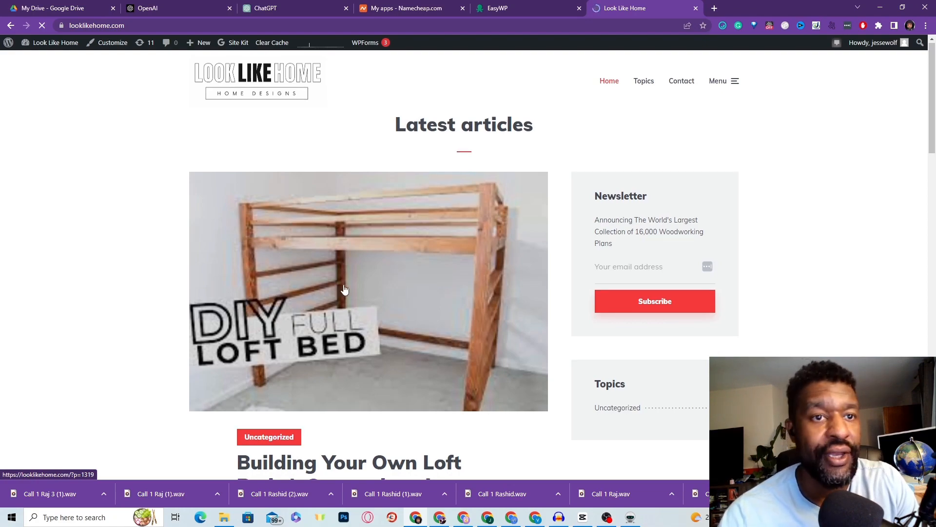
pyautogui.scroll(-15, 353, 293)
pyautogui.scroll(-11, 353, 306)
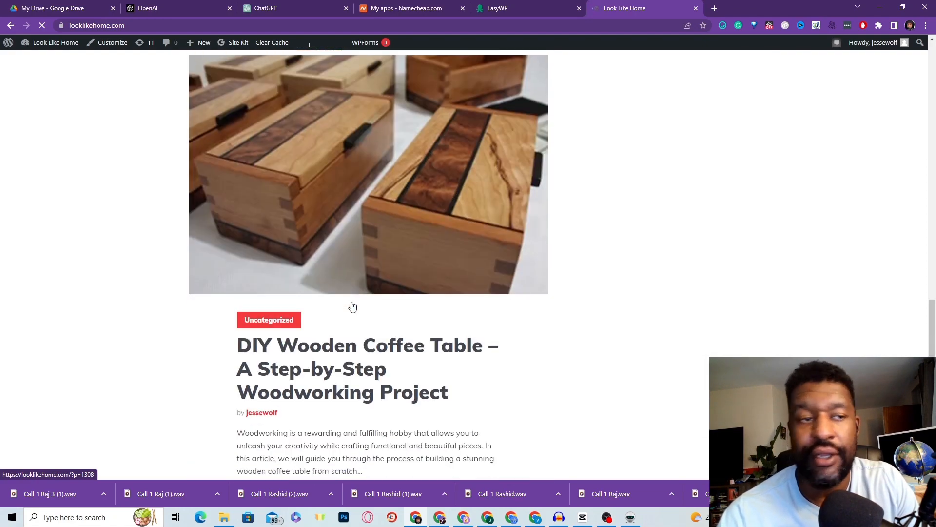
pyautogui.scroll(19, 351, 308)
pyautogui.scroll(8, 349, 311)
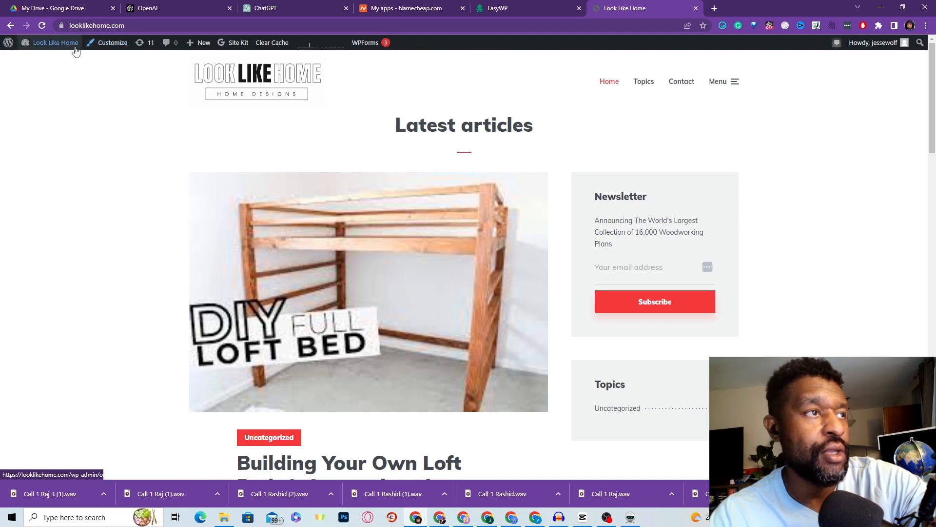
pyautogui.click(52, 44)
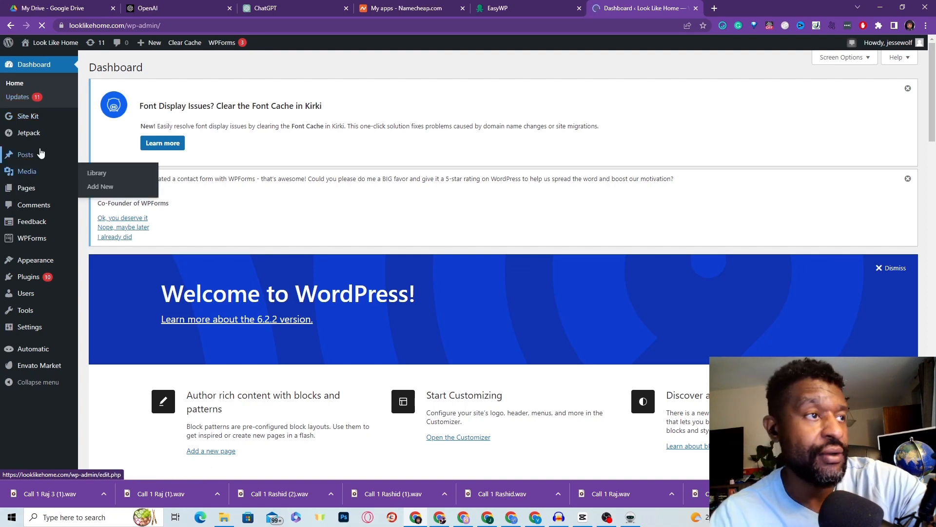
# Step: View the three published posts under All Posts, then switch back to the ChatGPT tab
pyautogui.moveTo(36, 156)
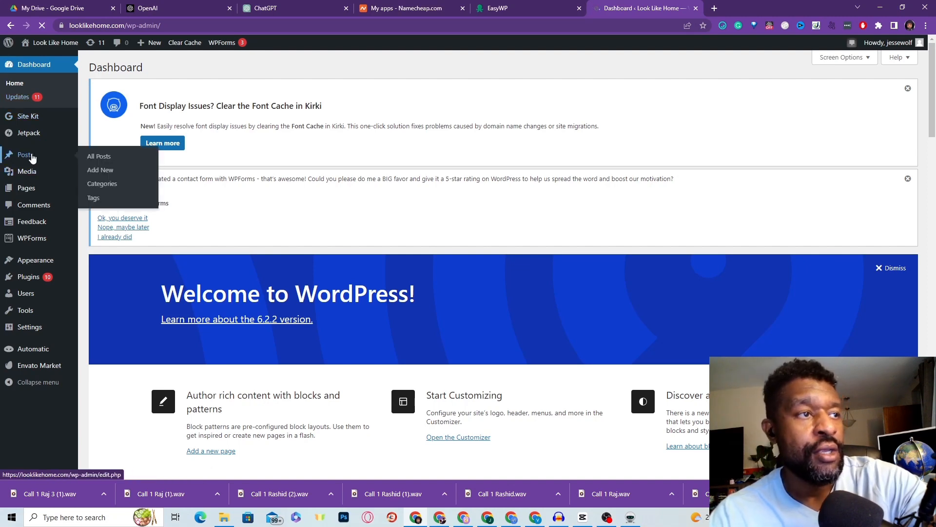
pyautogui.click(97, 156)
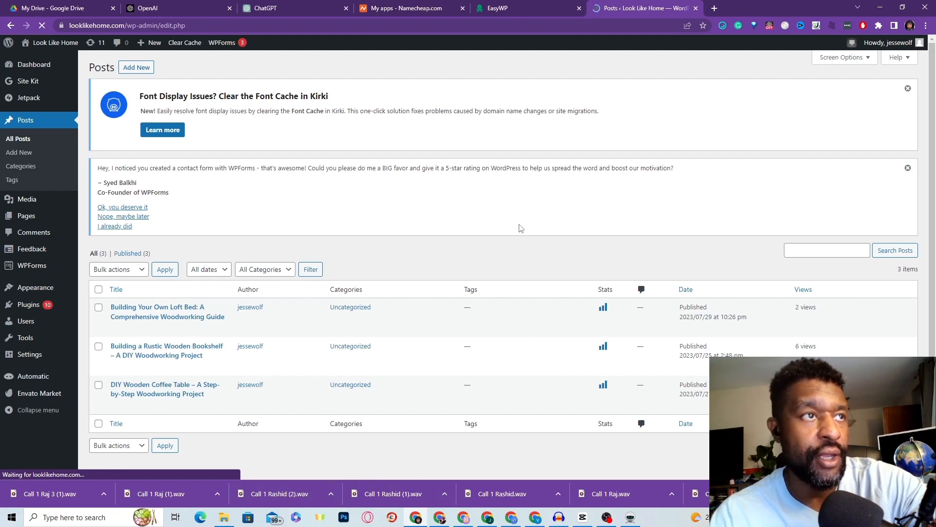
pyautogui.click(299, 13)
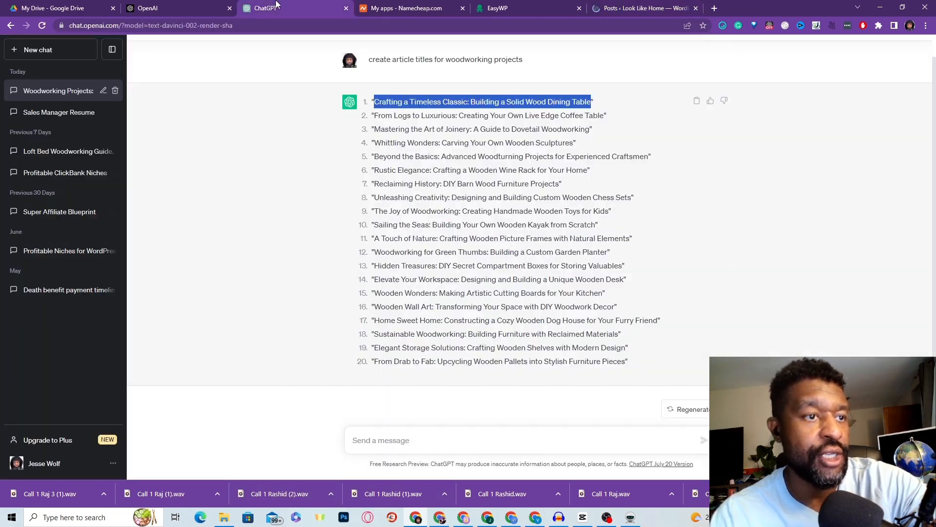
# Step: Copy the first ChatGPT article title about the Solid Wood Dining Table
pyautogui.rightClick(434, 100)
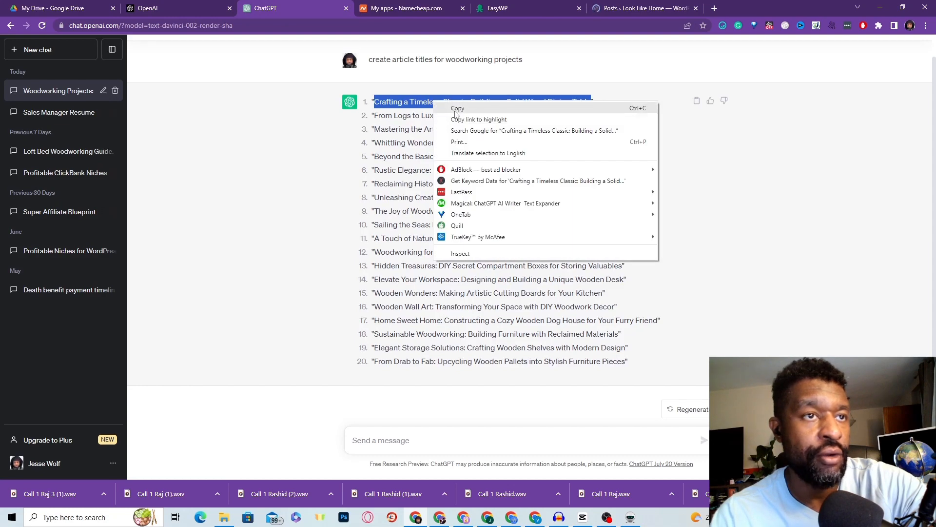
pyautogui.click(456, 110)
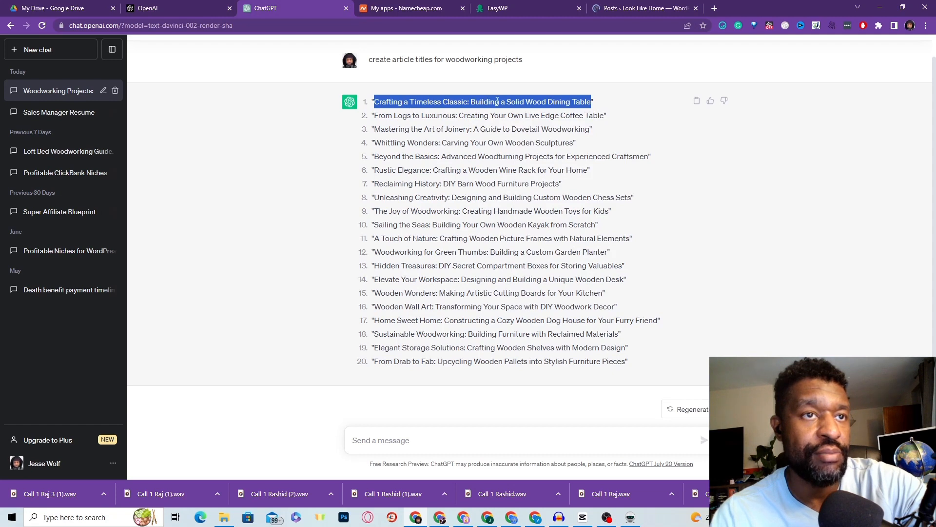
pyautogui.rightClick(540, 104)
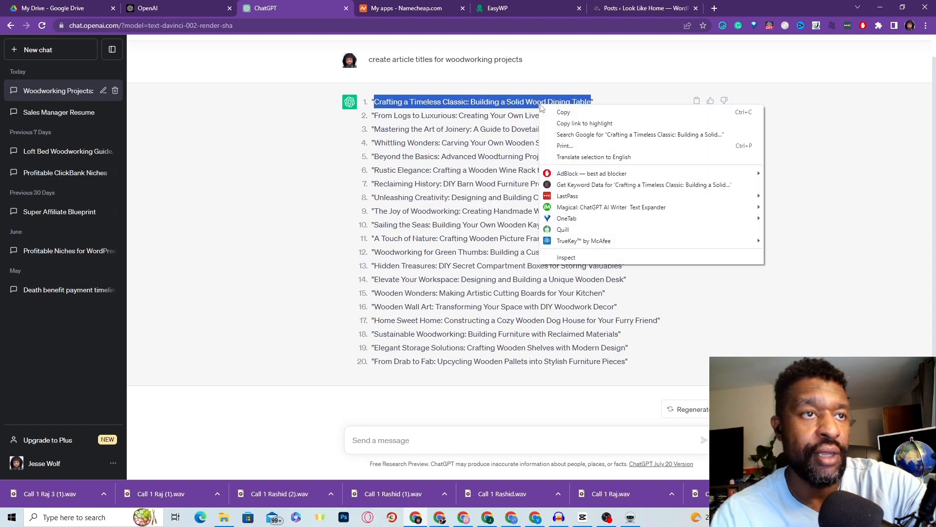
pyautogui.click(562, 112)
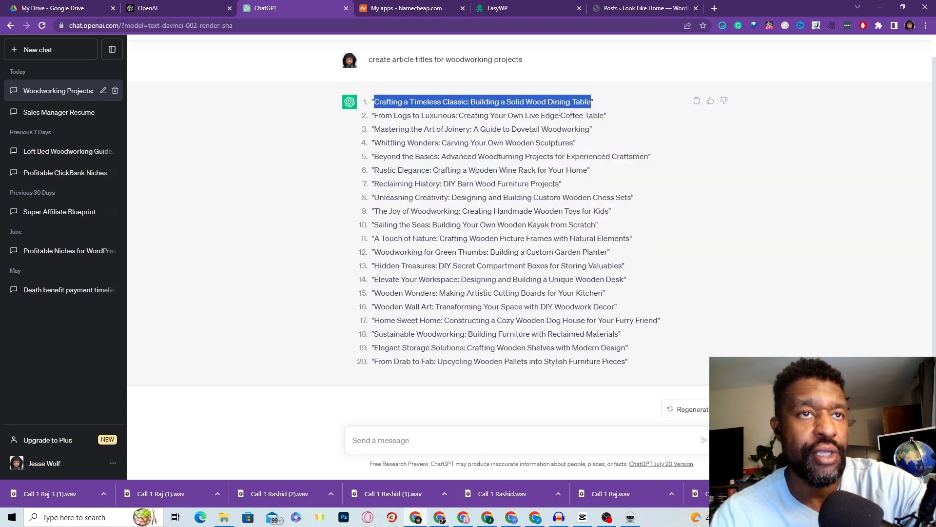
pyautogui.rightClick(516, 104)
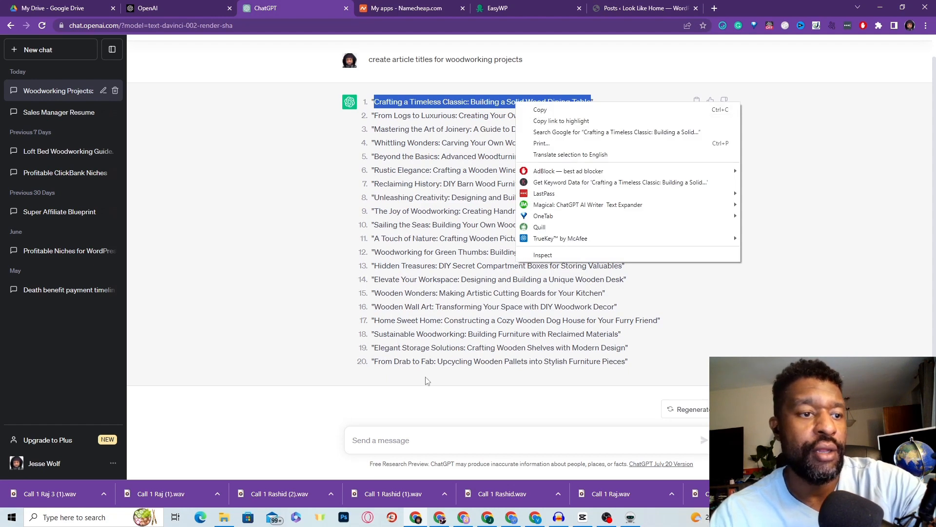
# Step: Type 'write a step by step woodworking blueprint for' in the message box
pyautogui.click(372, 446)
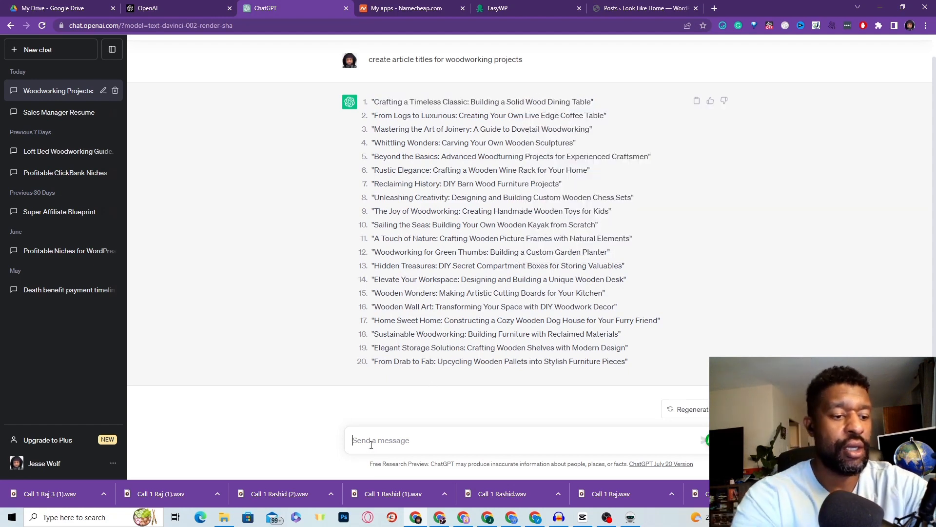
pyautogui.write('write a step by ste')
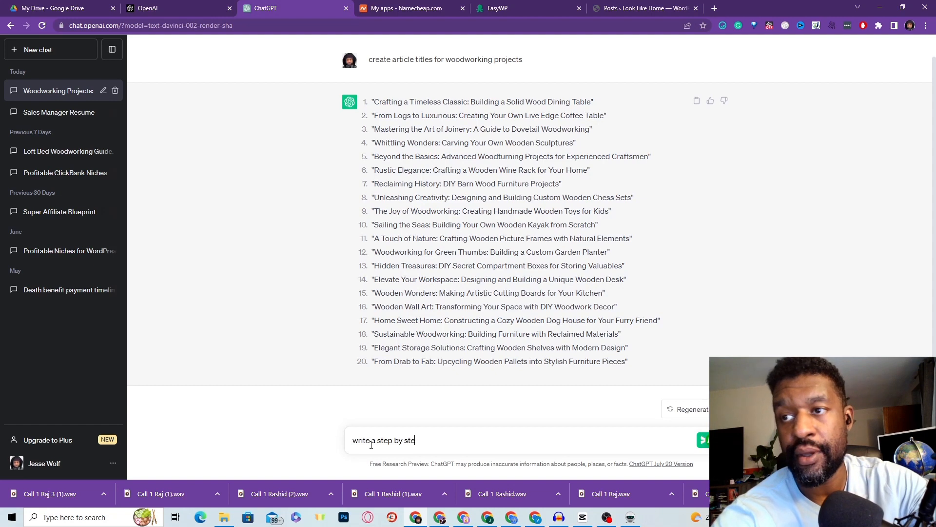
pyautogui.write('p b')
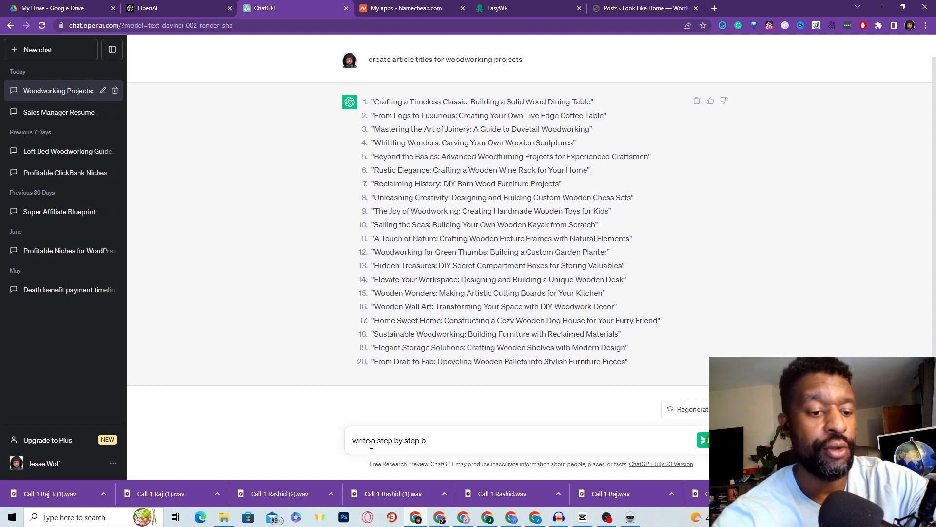
pyautogui.write('lueprint')
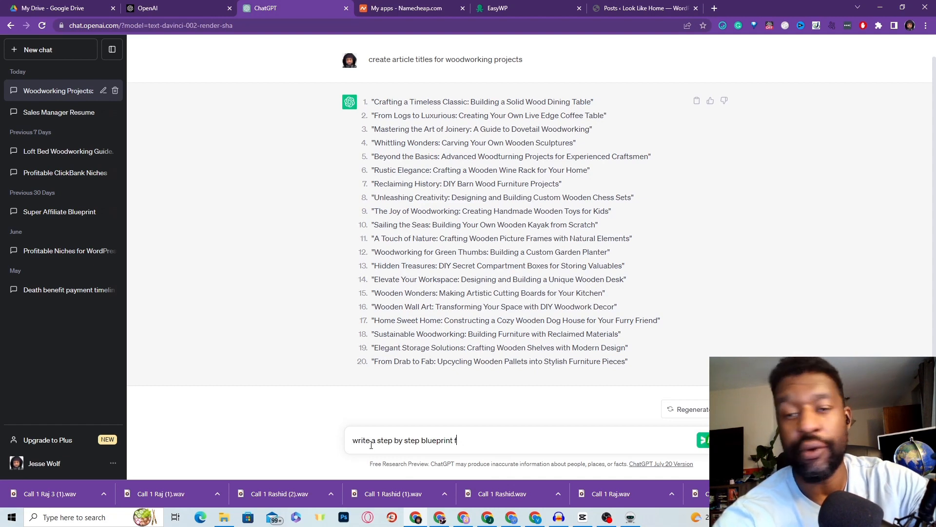
pyautogui.write('for this')
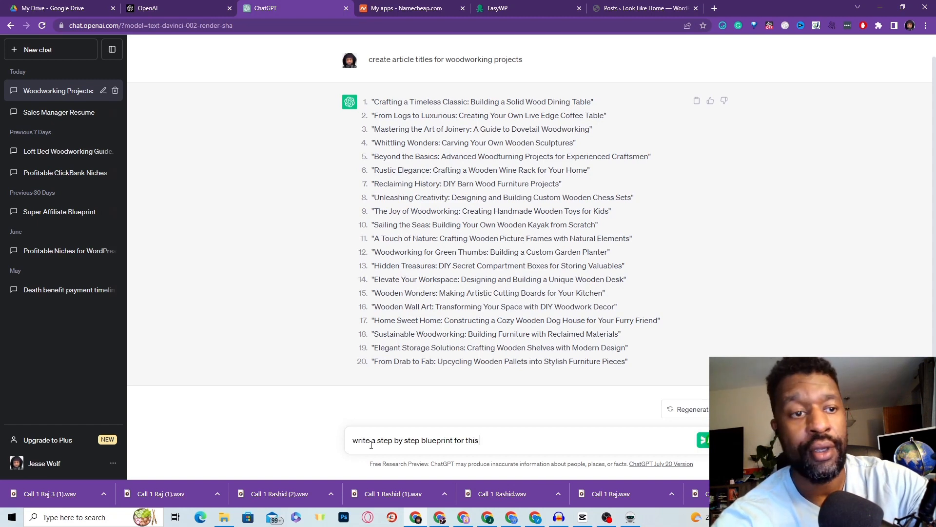
pyautogui.write(' title')
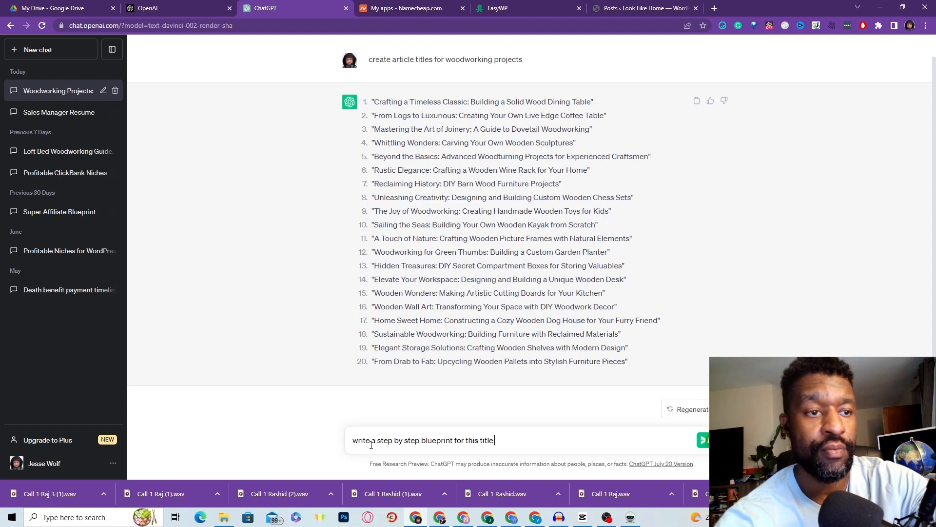
pyautogui.press('BackSpace')
pyautogui.press('BackSpace')
pyautogui.press('BackSpace')
pyautogui.press('BackSpace')
pyautogui.press('BackSpace')
pyautogui.press('BackSpace')
pyautogui.press('BackSpace')
pyautogui.press('BackSpace')
pyautogui.press('BackSpace')
pyautogui.press('BackSpace')
pyautogui.press('BackSpace')
pyautogui.press('BackSpace')
pyautogui.press('BackSpace')
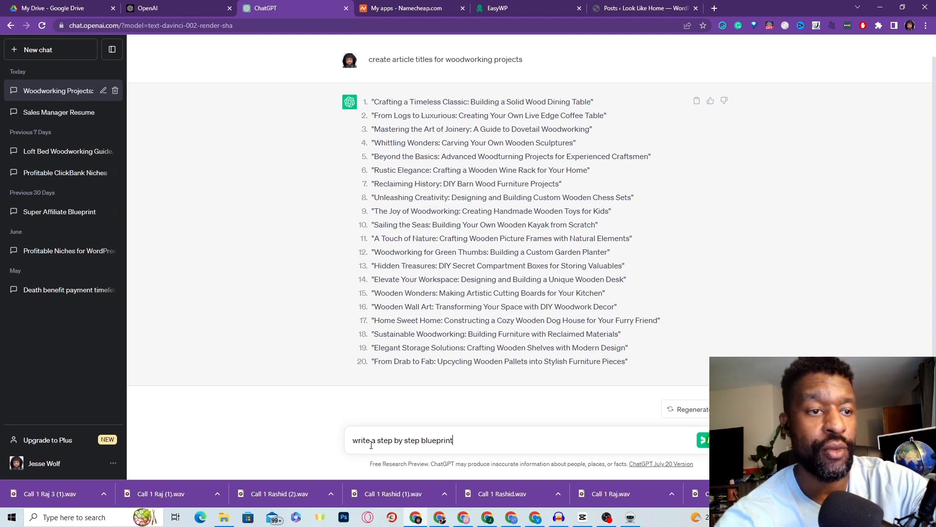
pyautogui.press('BackSpace')
pyautogui.press('BackSpace')
pyautogui.press('BackSpace')
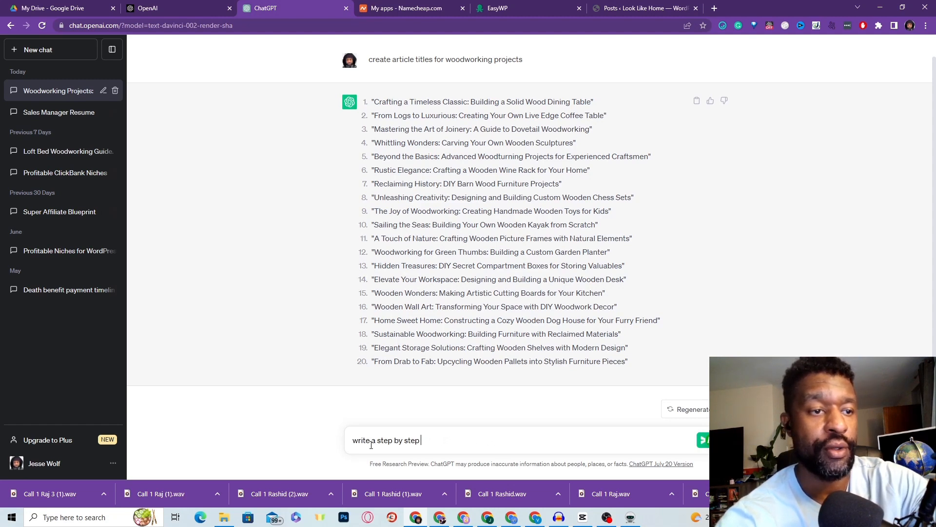
pyautogui.write('wood')
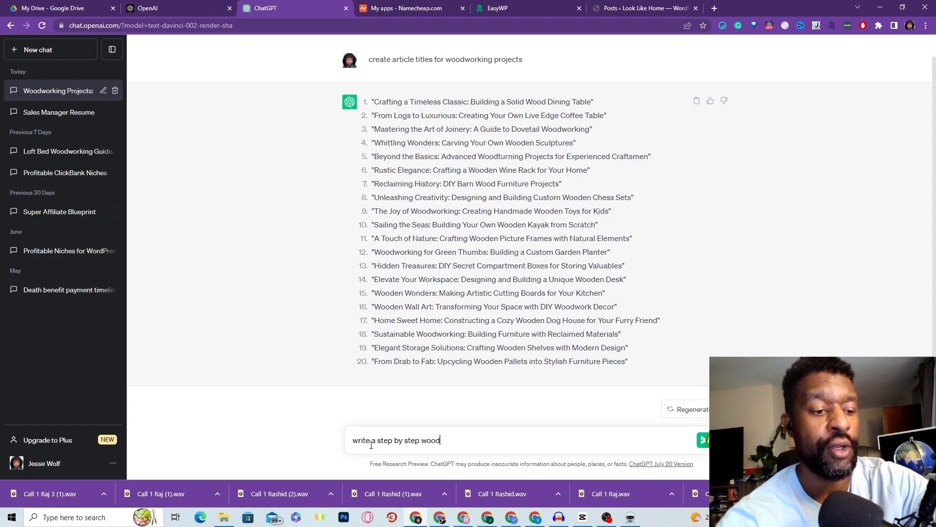
pyautogui.write('working ')
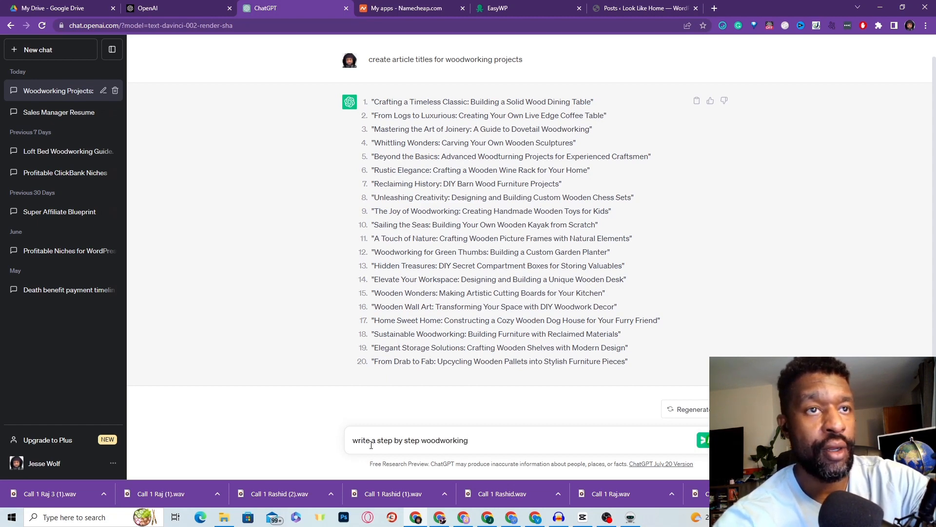
pyautogui.write('b')
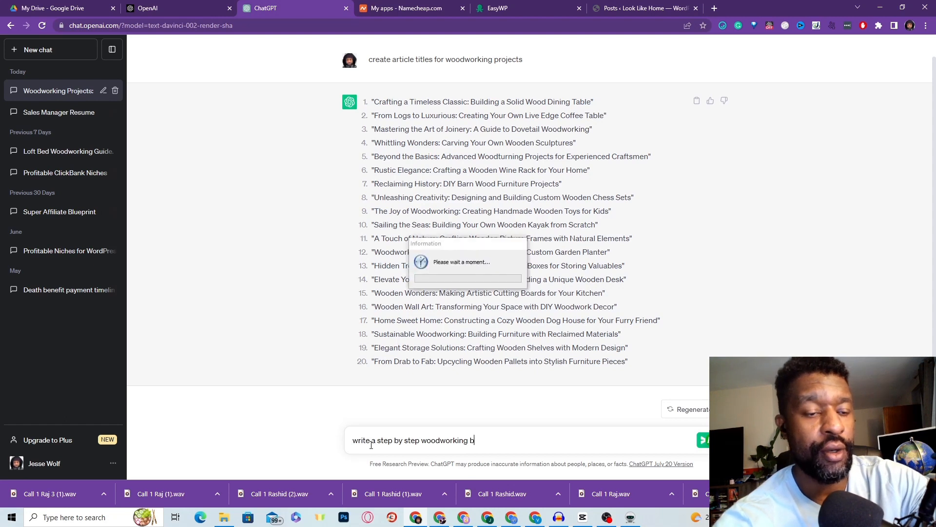
pyautogui.write('lueprint for')
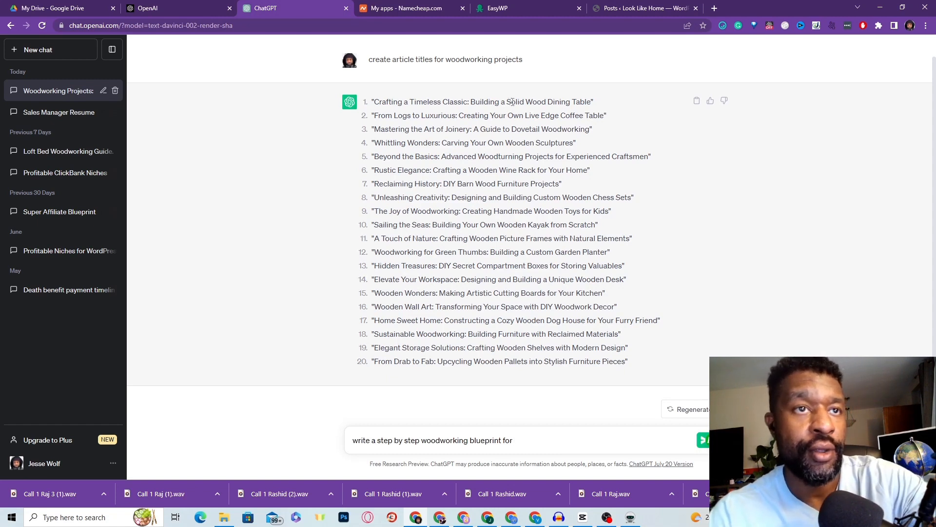
# Step: Paste 'Solid Wood Dining Table' at the prompt's end and insert 'article' before 'blueprint'
pyautogui.moveTo(507, 103); pyautogui.dragTo(591, 103)
pyautogui.click(598, 108)
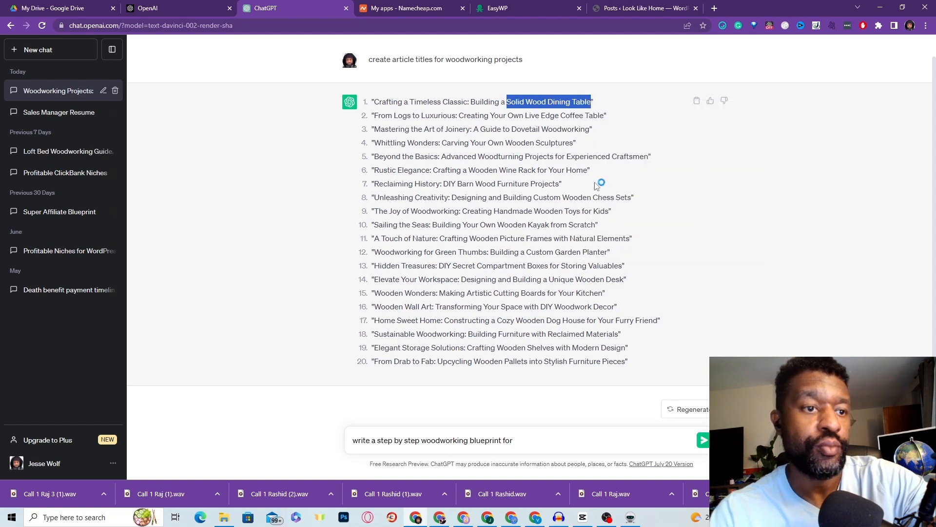
pyautogui.click(517, 438)
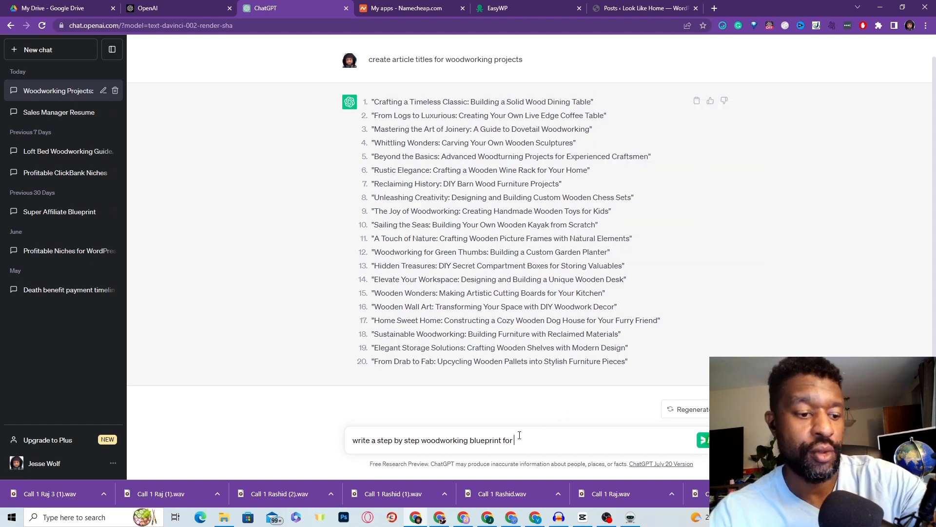
pyautogui.hotkey('ctrl', 'v')
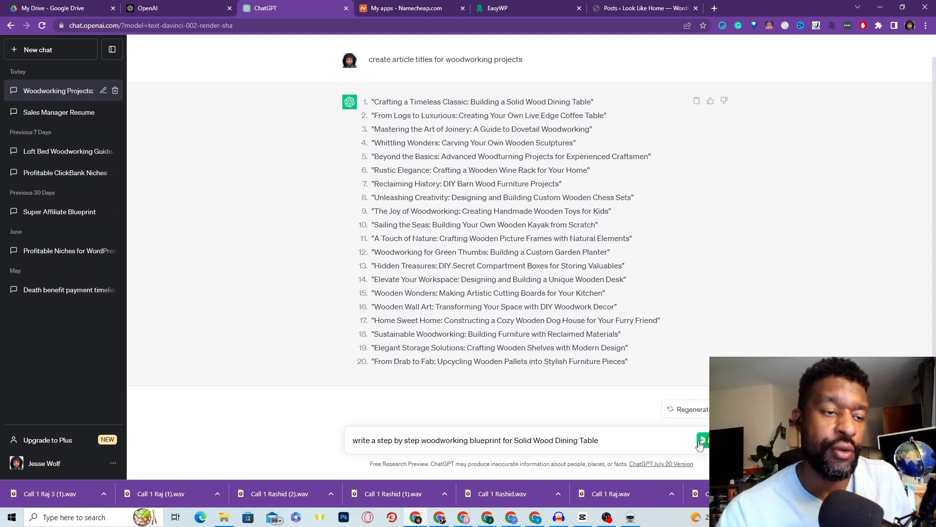
pyautogui.click(371, 441)
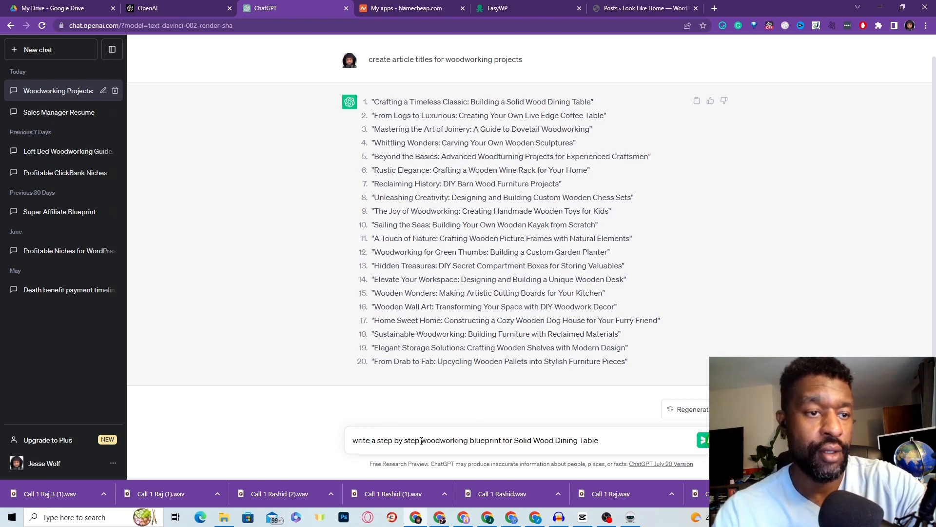
pyautogui.click(469, 441)
pyautogui.write('art icle')
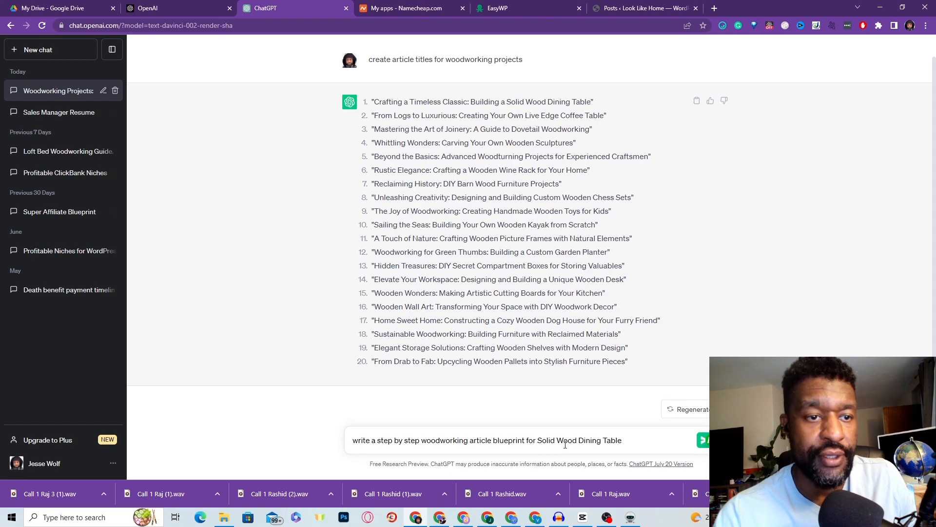
# Step: Send the prompt, copy ChatGPT's eight-step dining table blueprint, and return to WordPress Posts
pyautogui.click(704, 449)
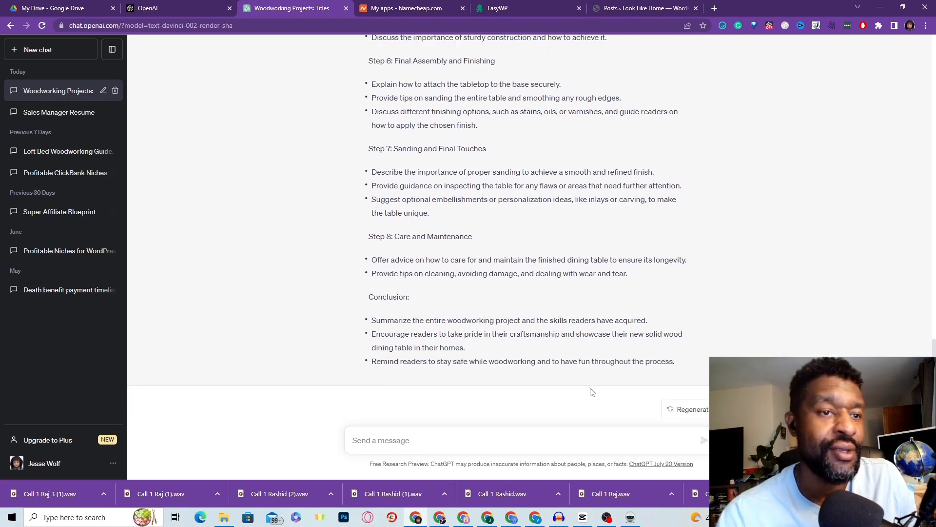
pyautogui.moveTo(699, 363); pyautogui.dragTo(370, 195)
pyautogui.rightClick(381, 195)
pyautogui.click(419, 201)
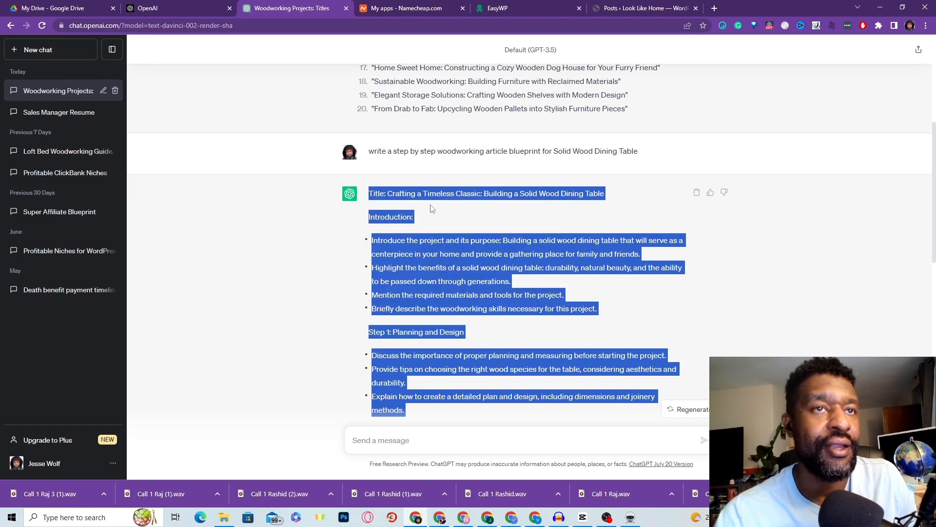
pyautogui.click(644, 8)
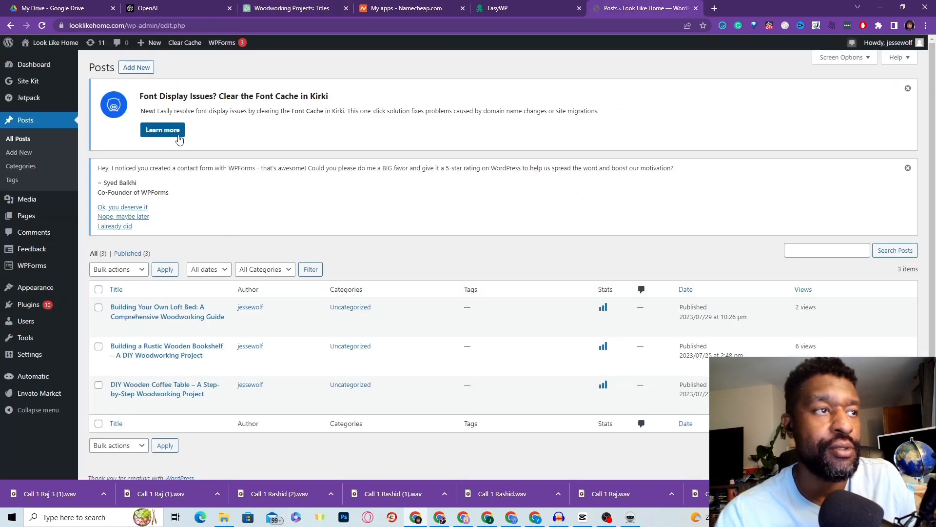
# Step: Create a new WordPress post and paste the dining-table article blueprint into its body
pyautogui.click(136, 70)
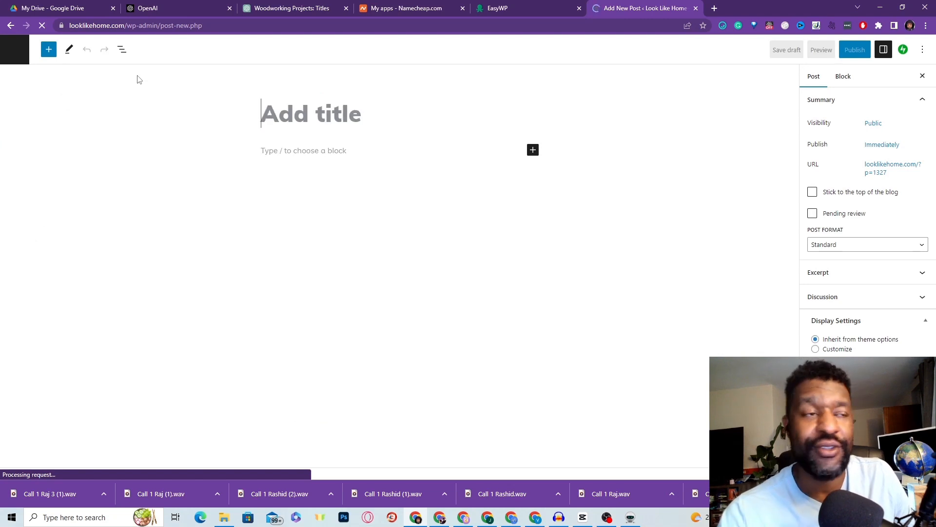
pyautogui.click(275, 151)
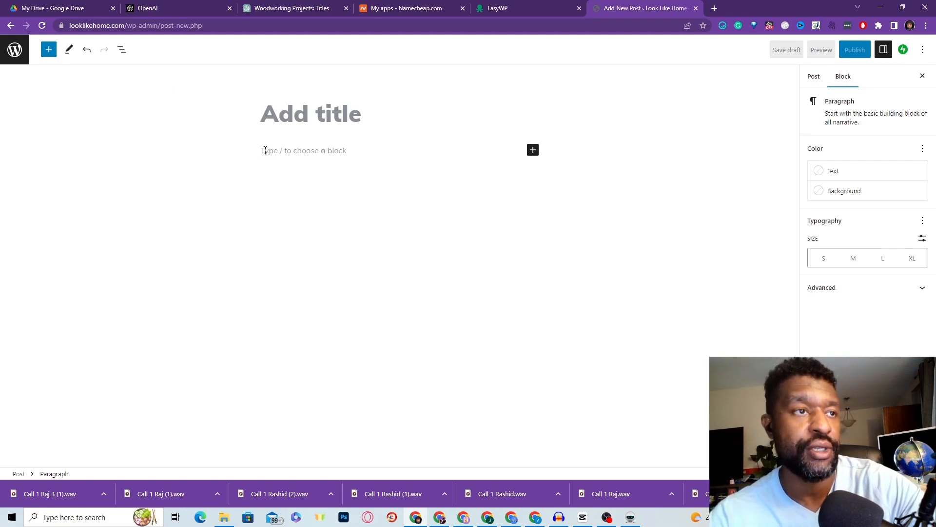
pyautogui.hotkey('ctrl', 'v')
pyautogui.scroll(15, 382, 207)
pyautogui.scroll(3, 383, 208)
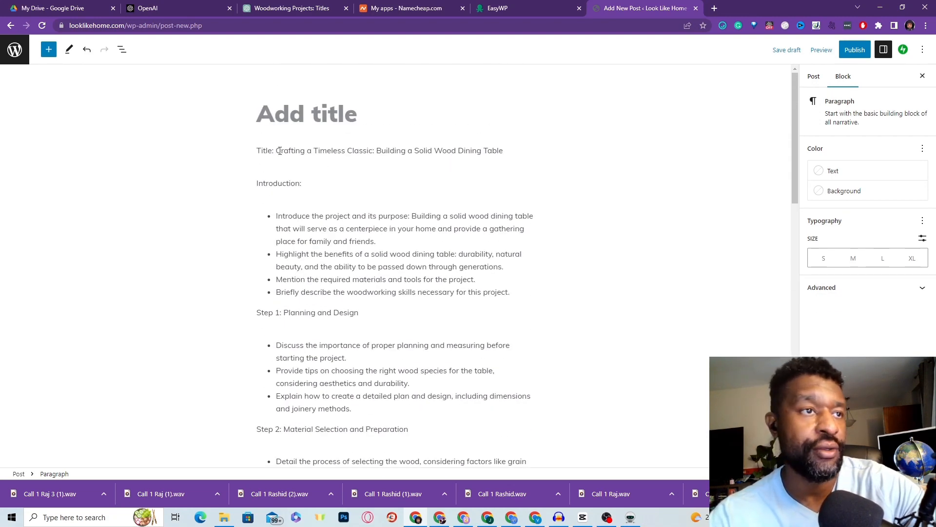
pyautogui.moveTo(276, 151); pyautogui.dragTo(503, 151)
pyautogui.hotkey('ctrl', 'c')
pyautogui.rightClick(478, 155)
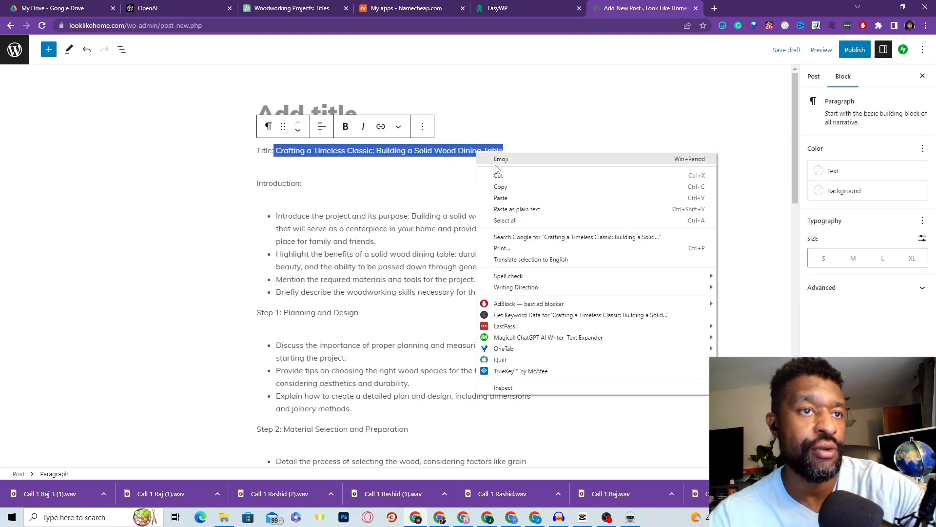
pyautogui.click(498, 176)
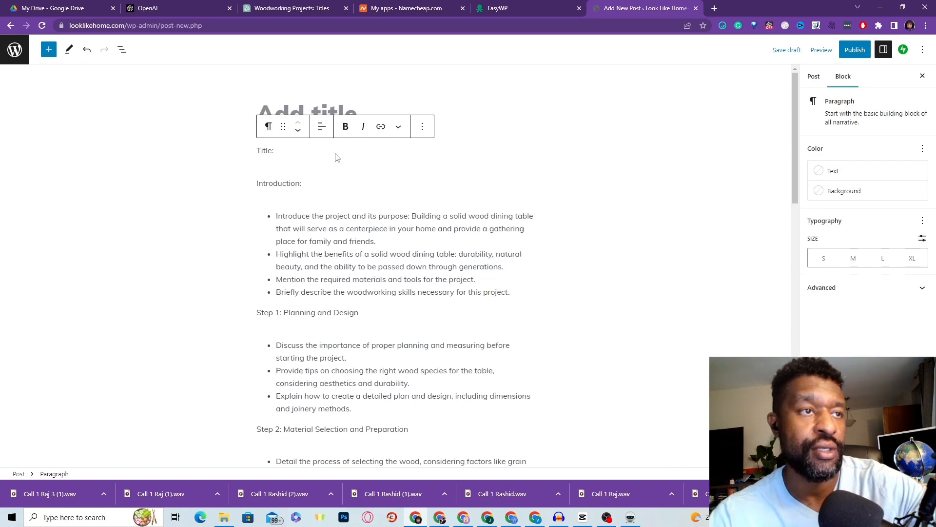
pyautogui.tripleClick(270, 154)
pyautogui.press('BackSpace')
pyautogui.press('BackSpace')
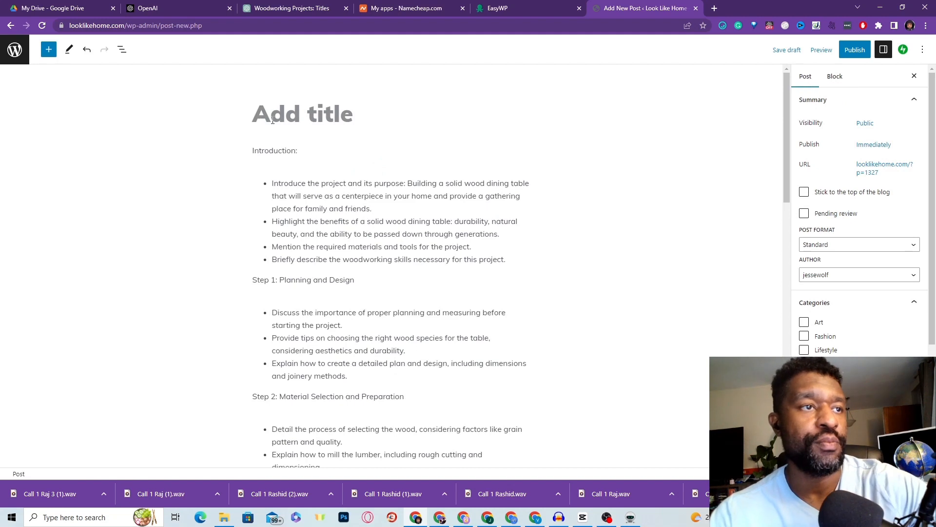
pyautogui.hotkey('ctrl', 'v')
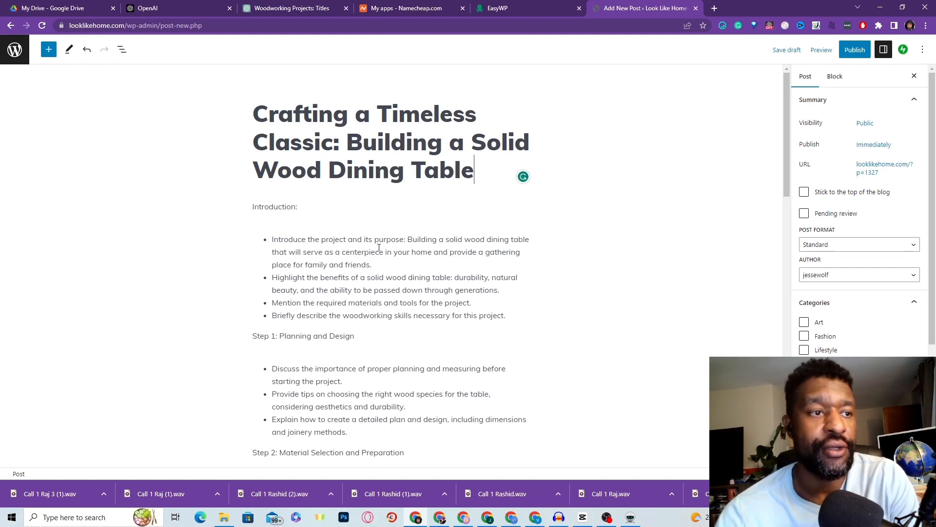
pyautogui.scroll(-1, 292, 171)
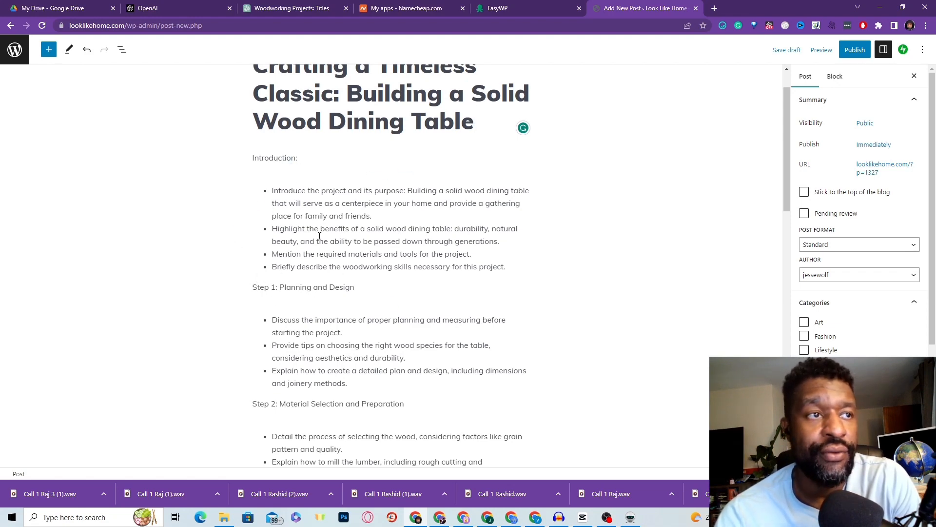
pyautogui.scroll(-14, 391, 242)
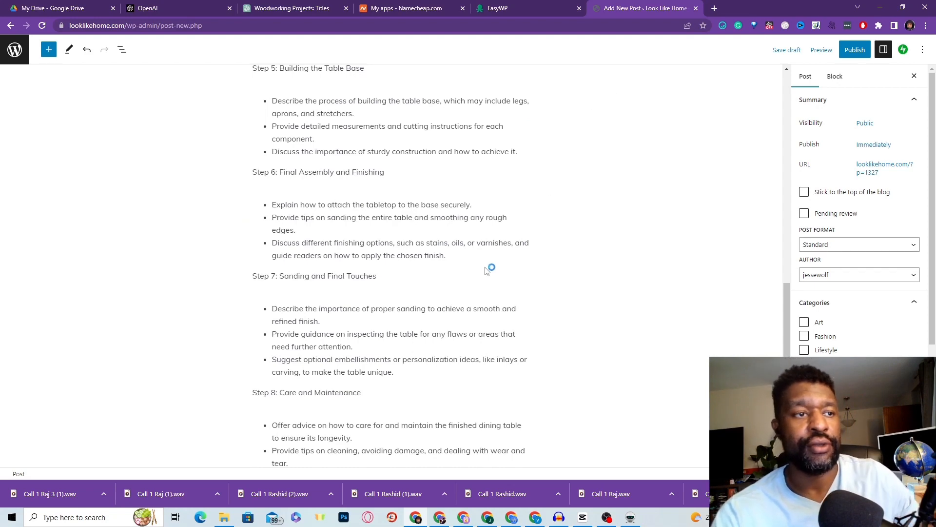
pyautogui.scroll(-2, 497, 261)
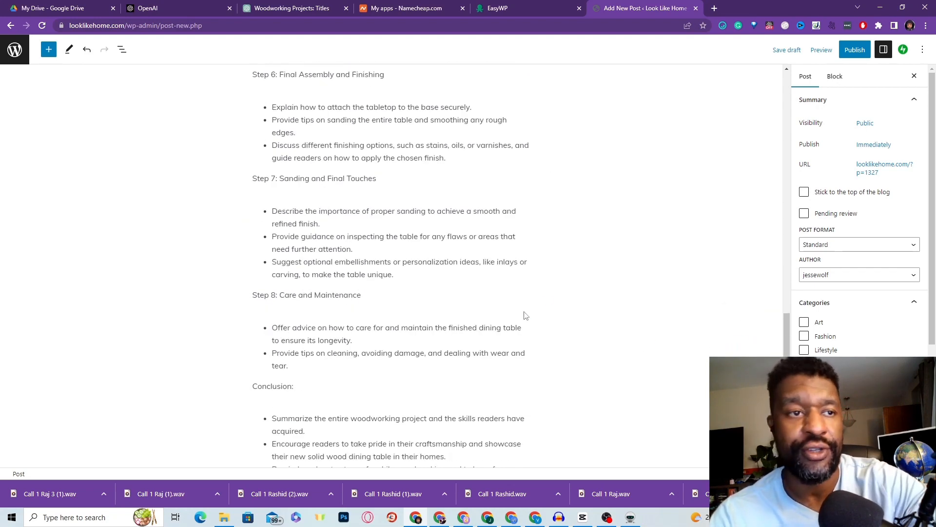
pyautogui.scroll(10, 551, 308)
pyautogui.scroll(5, 551, 310)
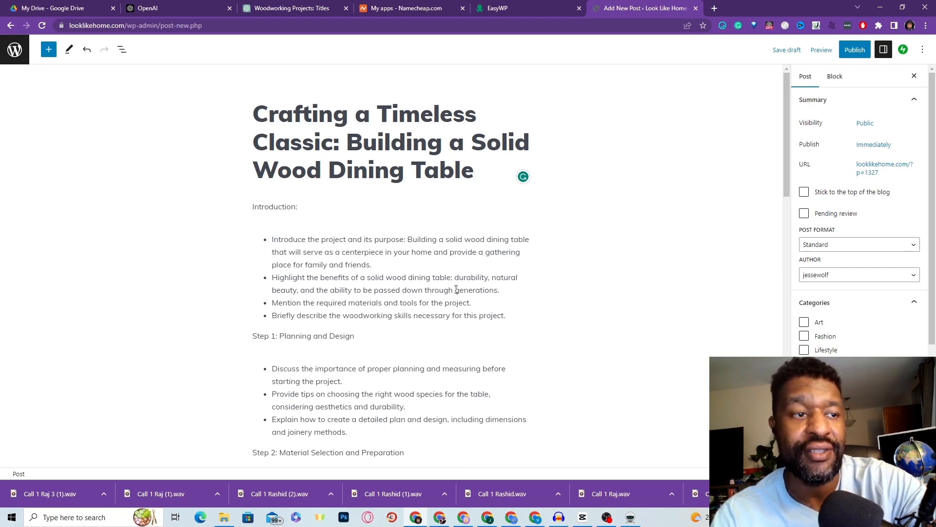
pyautogui.scroll(-2, 354, 347)
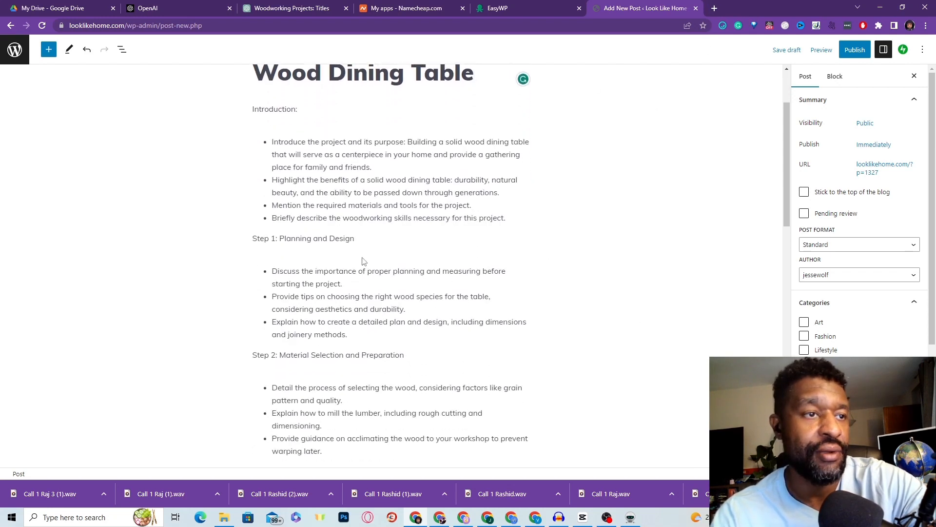
# Step: Make the Step 1, Step 2 and Step 3 lines bold headings
pyautogui.tripleClick(266, 243)
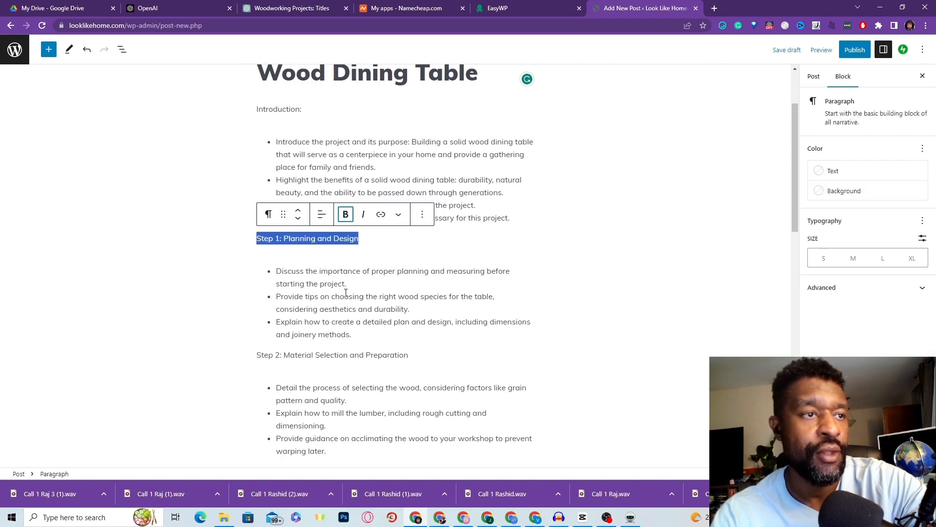
pyautogui.click(269, 214)
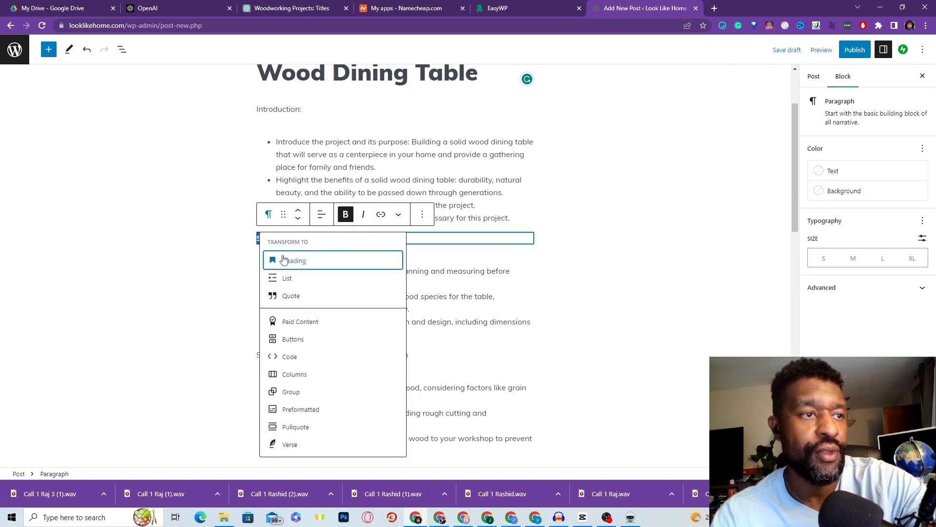
pyautogui.click(284, 259)
pyautogui.scroll(-3, 319, 272)
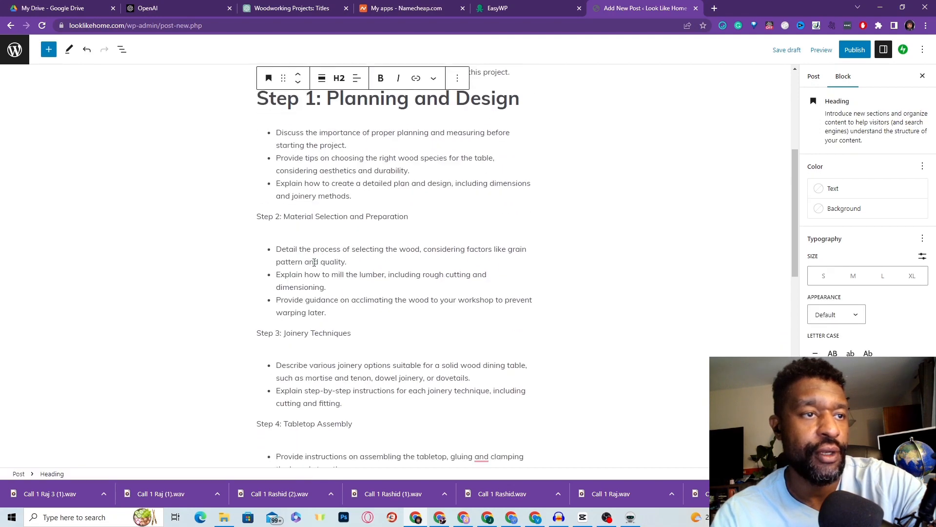
pyautogui.tripleClick(316, 216)
pyautogui.click(351, 195)
pyautogui.click(268, 192)
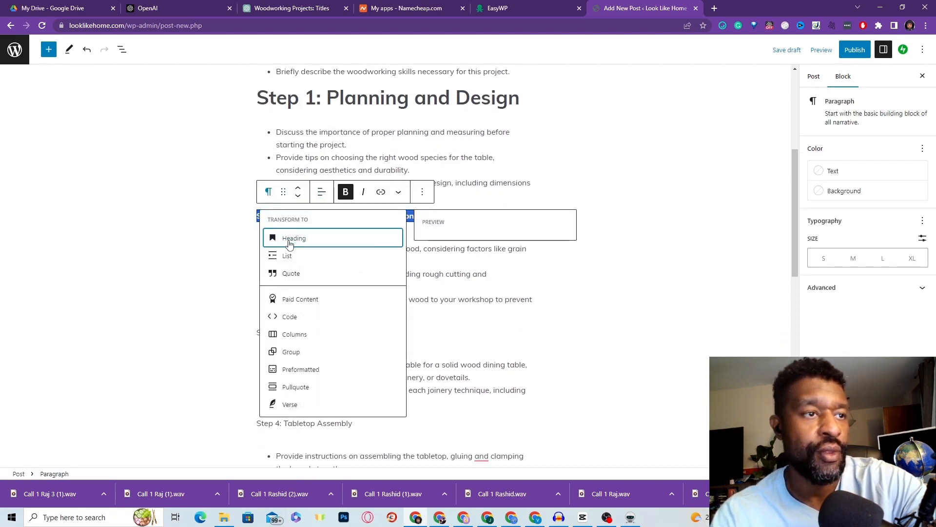
pyautogui.click(289, 239)
pyautogui.scroll(-2, 313, 265)
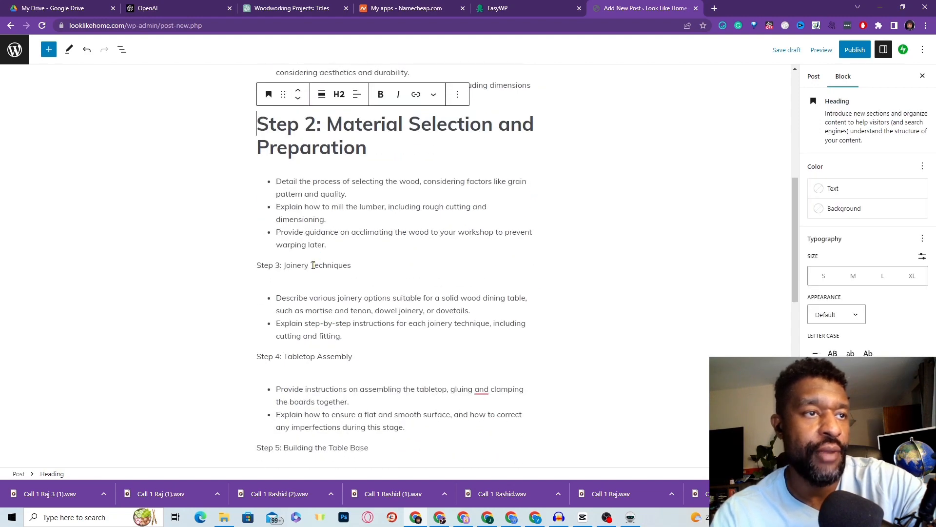
pyautogui.tripleClick(313, 264)
pyautogui.click(346, 241)
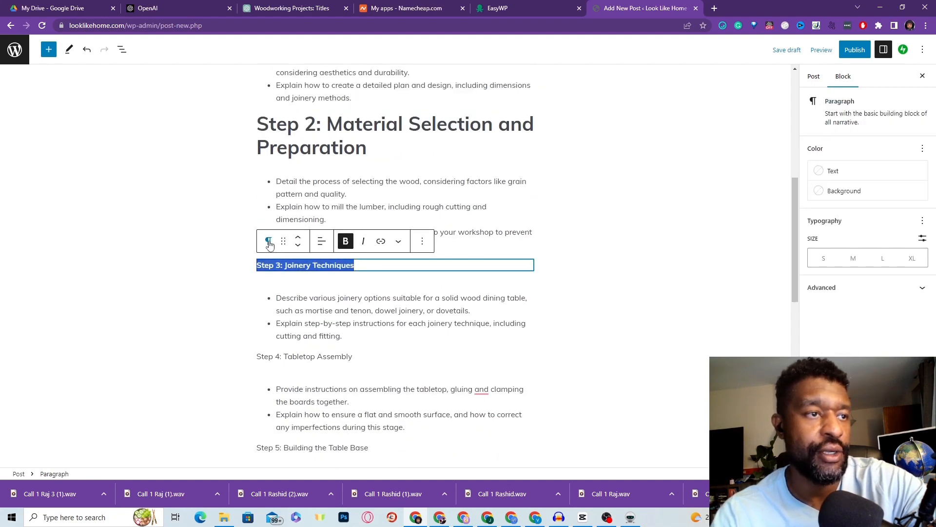
pyautogui.click(269, 242)
pyautogui.click(291, 286)
# Step: Make the Step 4, Step 5 and Step 6 lines bold headings
pyautogui.scroll(-4, 310, 208)
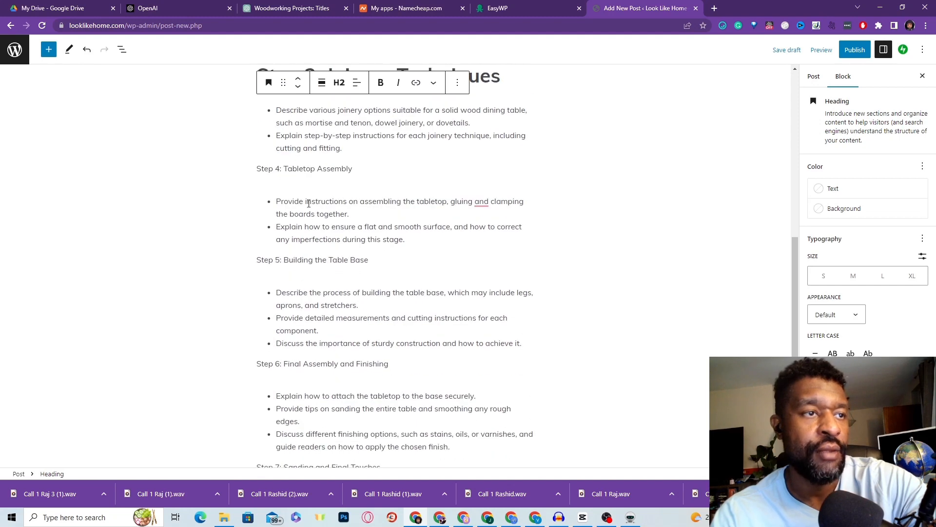
pyautogui.tripleClick(304, 169)
pyautogui.click(347, 145)
pyautogui.click(268, 144)
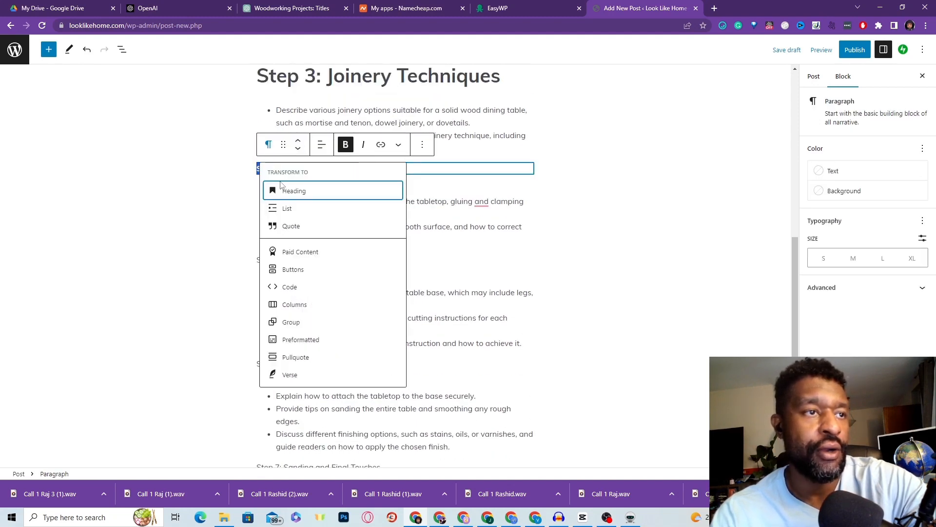
pyautogui.click(304, 195)
pyautogui.scroll(-1, 320, 235)
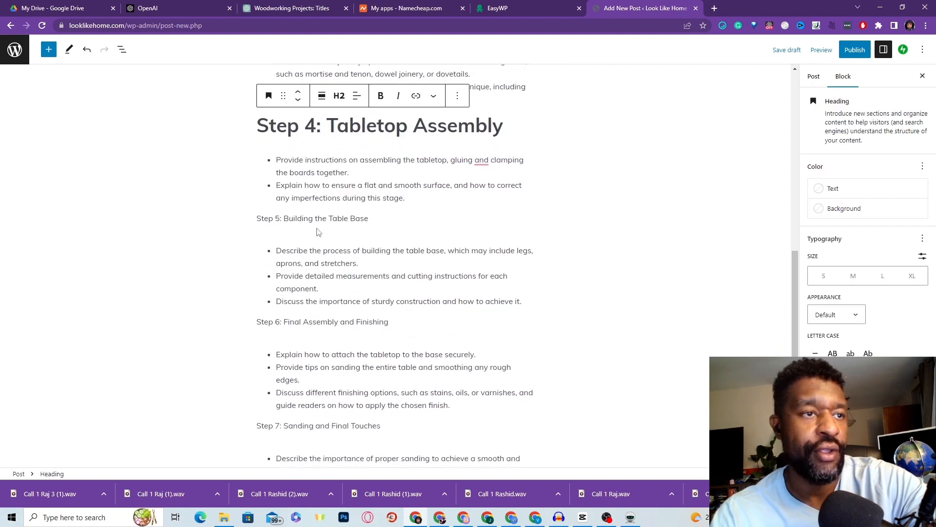
pyautogui.tripleClick(313, 218)
pyautogui.click(346, 194)
pyautogui.click(270, 198)
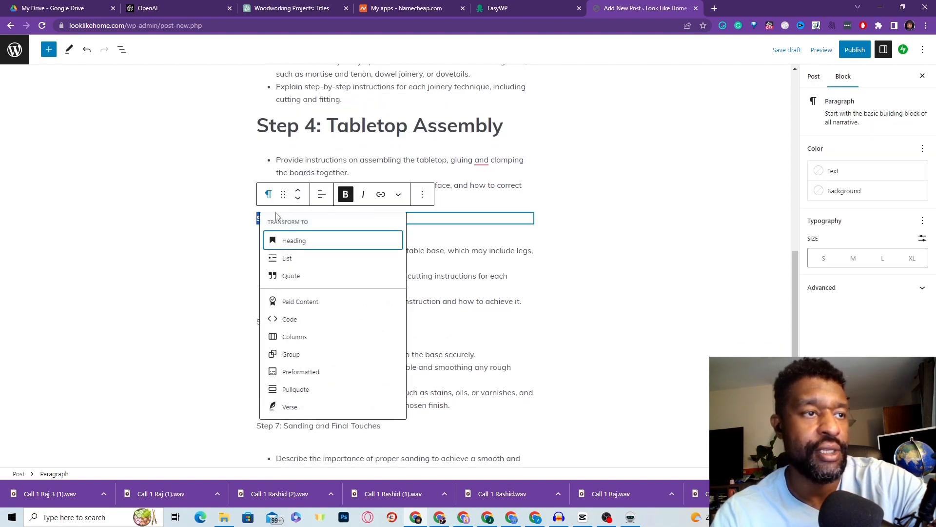
pyautogui.click(289, 241)
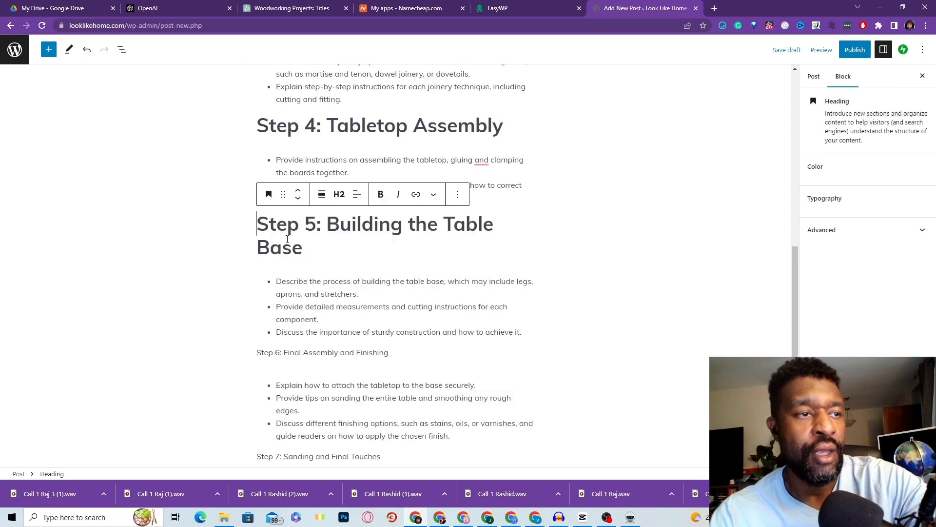
pyautogui.tripleClick(304, 351)
pyautogui.click(345, 328)
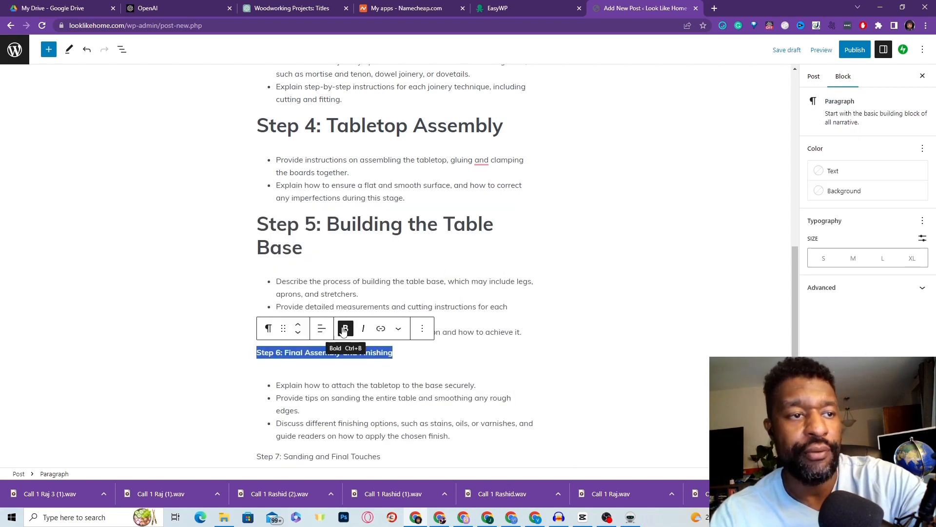
pyautogui.click(268, 328)
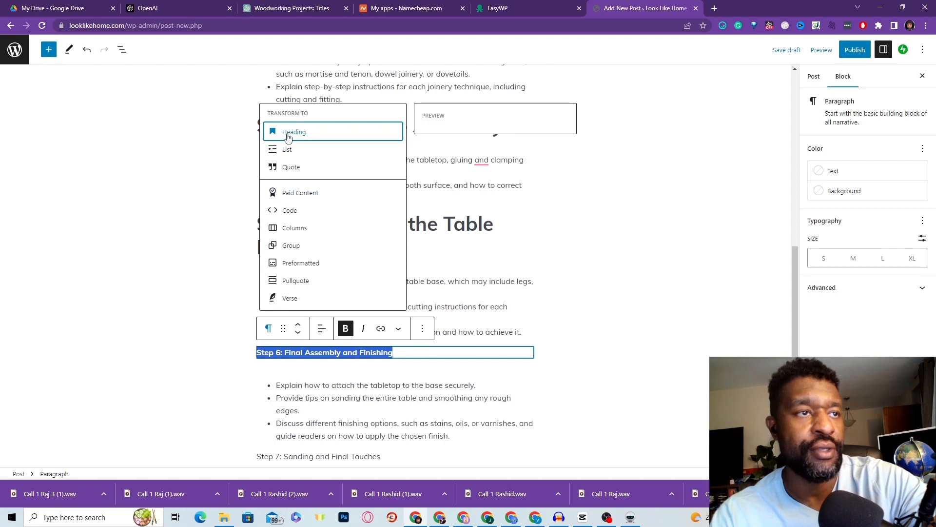
pyautogui.click(288, 136)
# Step: Make the Step 7 Sanding and Step 8 Care and Maintenance lines bold headings
pyautogui.scroll(-4, 351, 371)
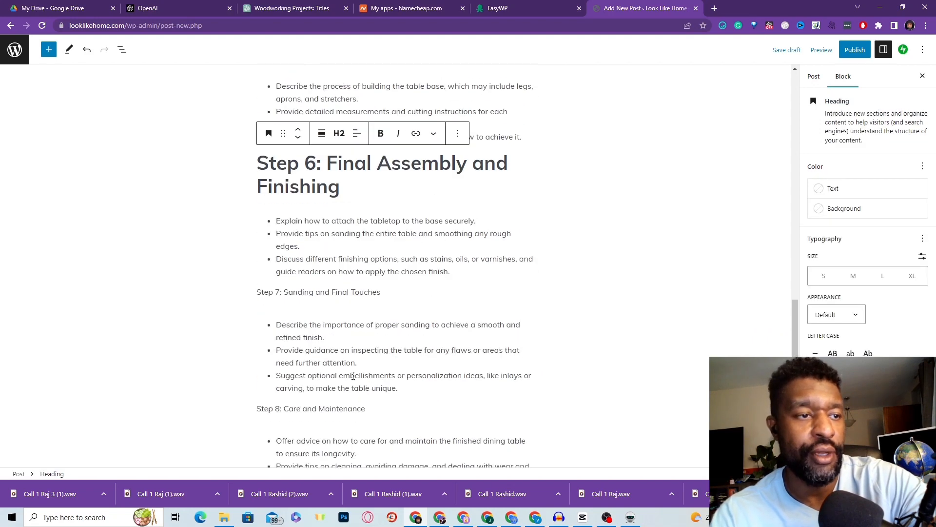
pyautogui.tripleClick(310, 291)
pyautogui.click(346, 268)
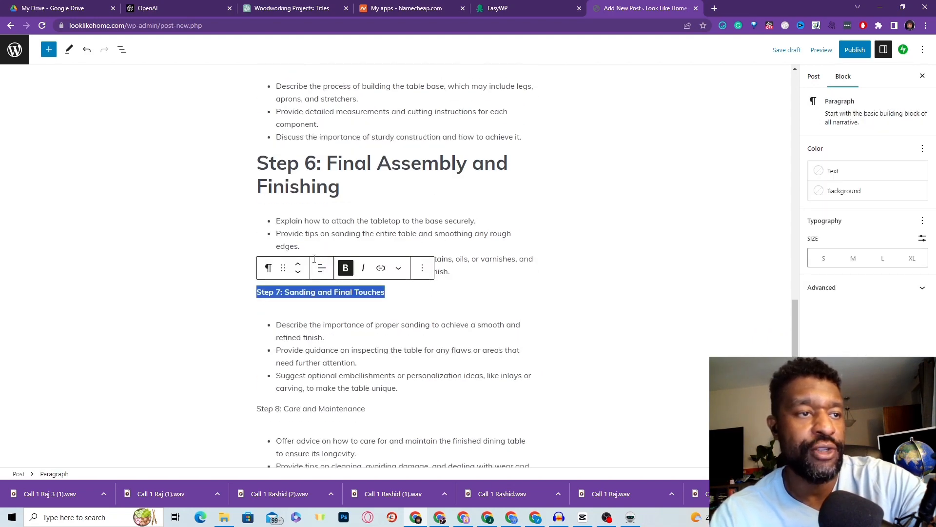
pyautogui.click(269, 268)
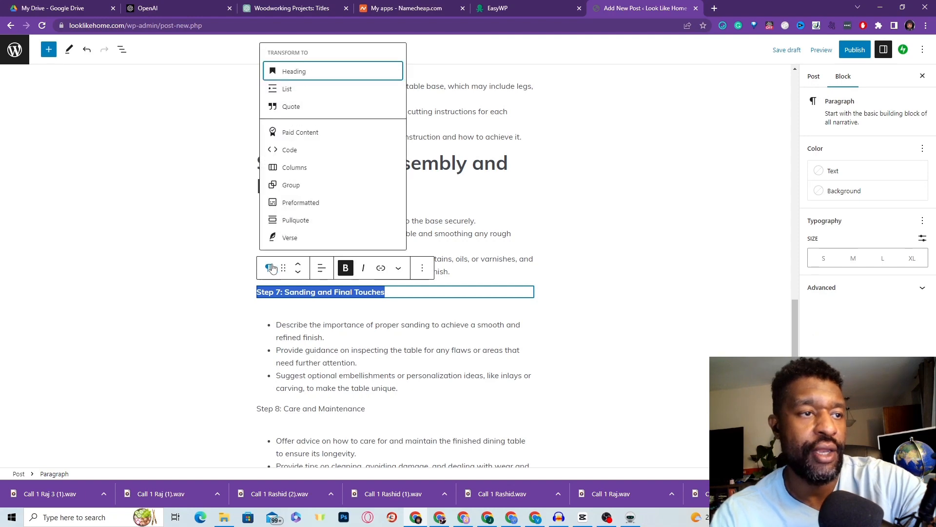
pyautogui.press('Return')
pyautogui.scroll(-3, 371, 381)
pyautogui.tripleClick(309, 263)
pyautogui.click(346, 238)
pyautogui.click(268, 239)
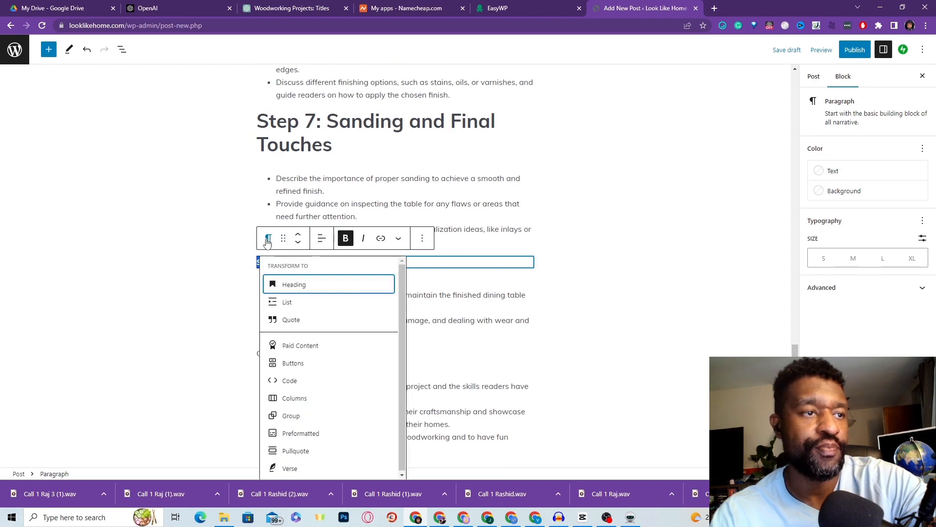
pyautogui.click(299, 286)
# Step: Bold the Conclusion: line, then clear it so the concluding bullets follow Step 8
pyautogui.scroll(-1, 292, 339)
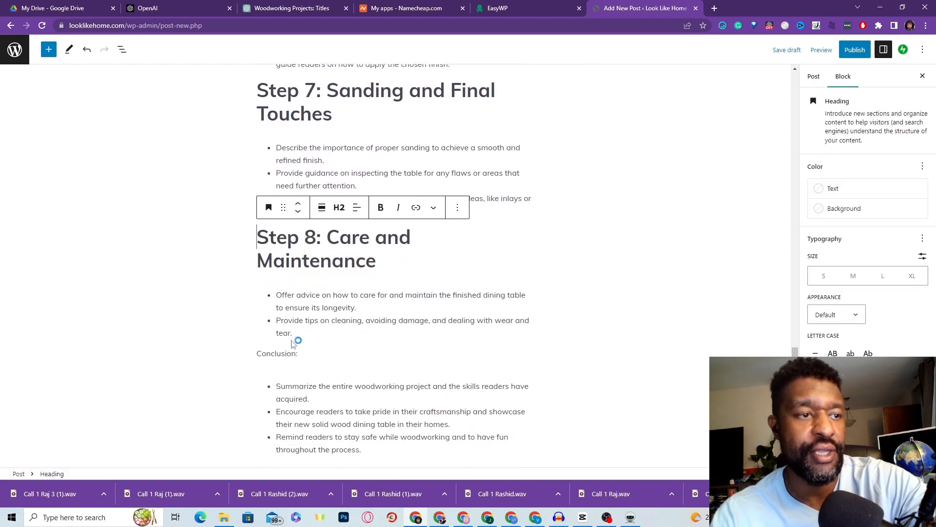
pyautogui.tripleClick(289, 352)
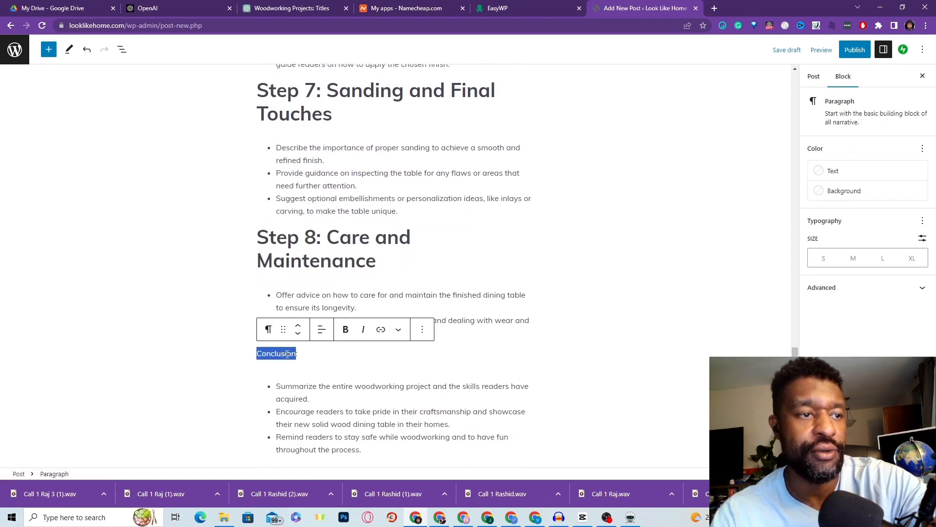
pyautogui.click(345, 329)
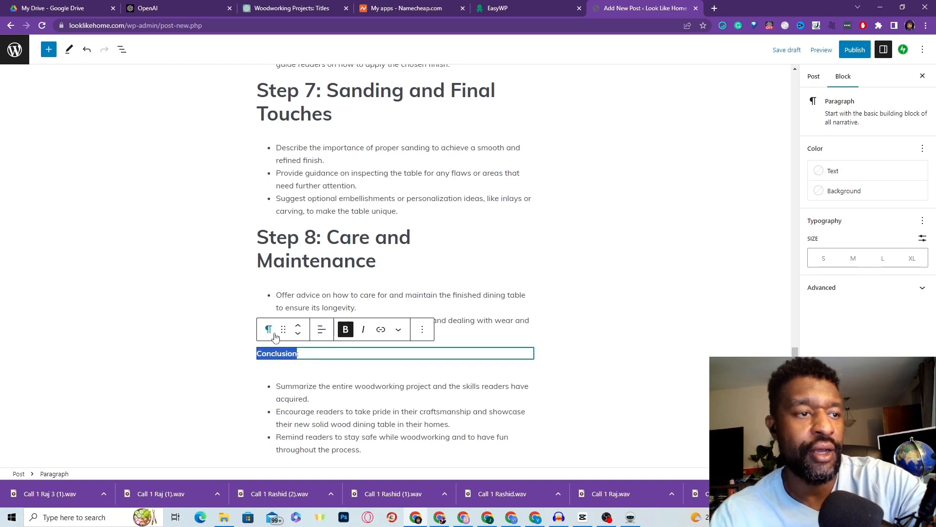
pyautogui.click(268, 330)
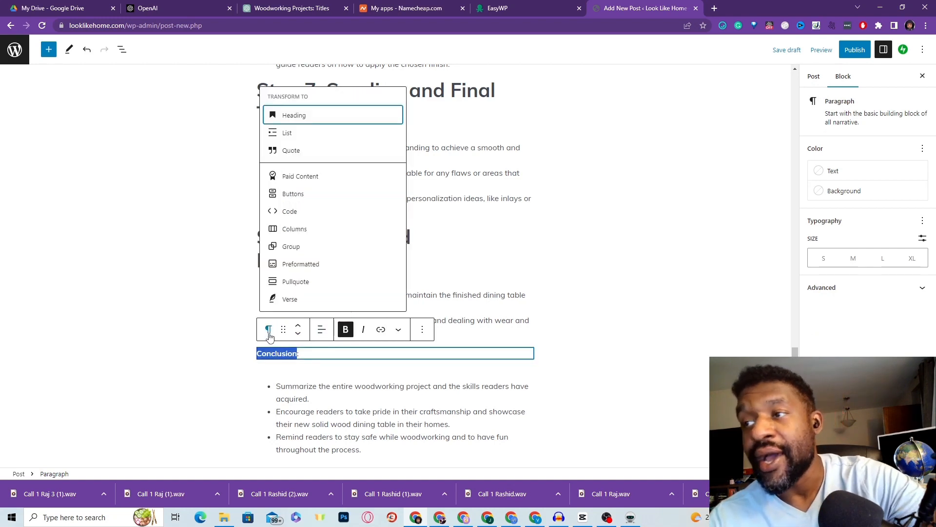
pyautogui.moveTo(303, 355); pyautogui.dragTo(231, 354)
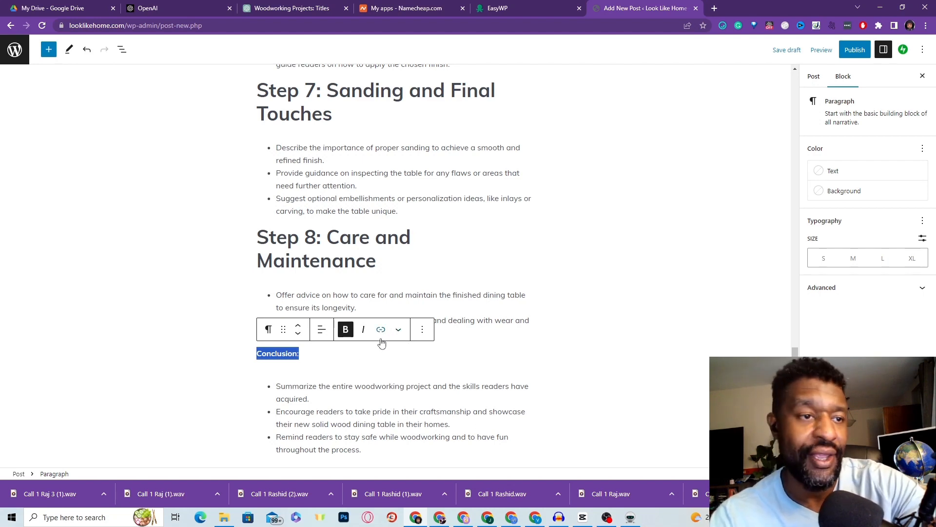
pyautogui.moveTo(396, 380)
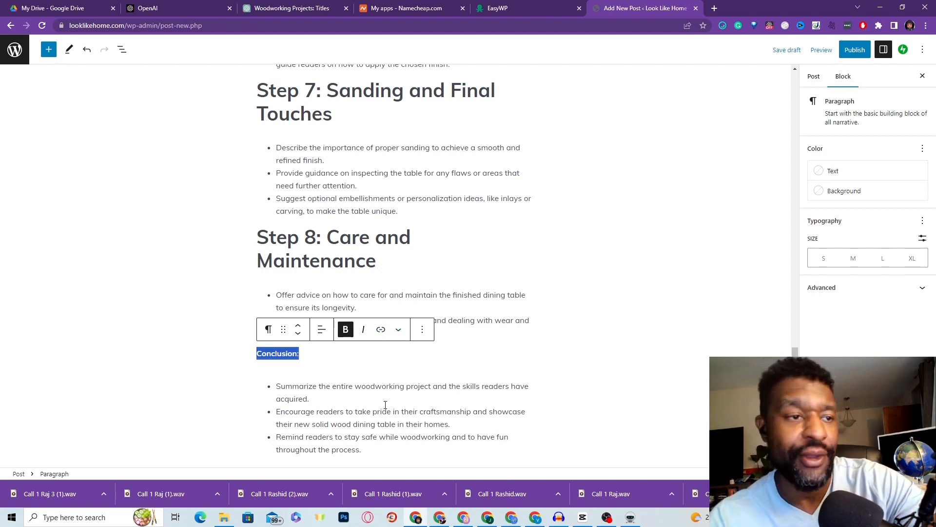
pyautogui.click(311, 379)
pyautogui.scroll(1, 302, 353)
pyautogui.scroll(-1, 302, 353)
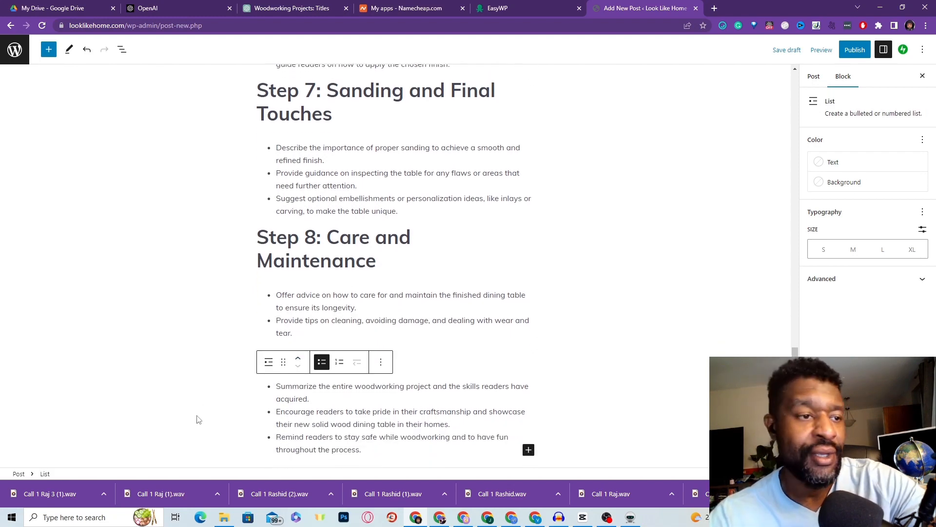
# Step: Delete the Introduction: line under the post title
pyautogui.click(237, 351)
pyautogui.scroll(15, 361, 350)
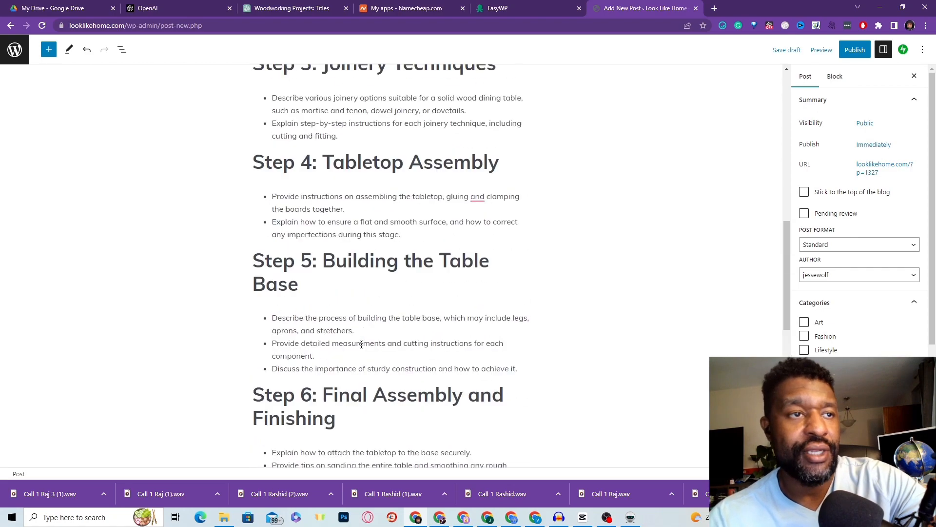
pyautogui.scroll(1, 358, 350)
pyautogui.scroll(-3, 360, 335)
pyautogui.scroll(2, 331, 276)
pyautogui.tripleClick(280, 155)
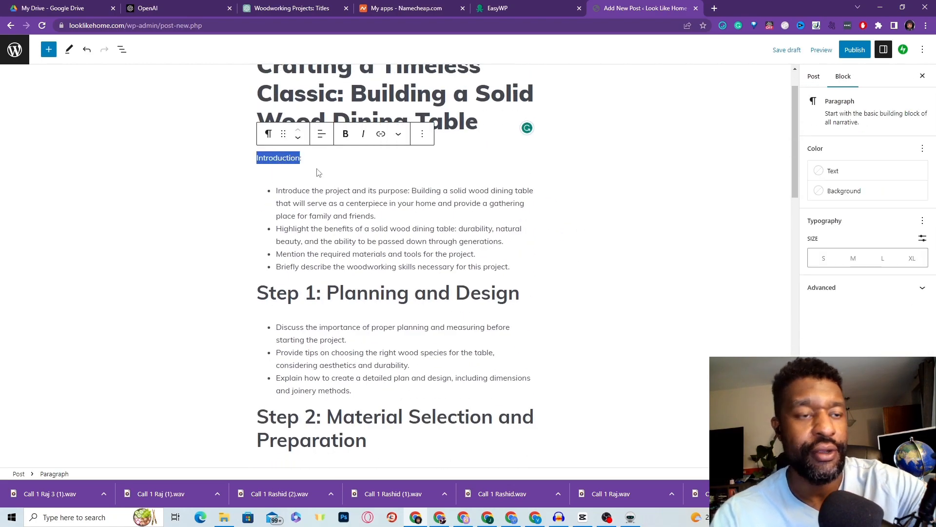
pyautogui.press('BackSpace')
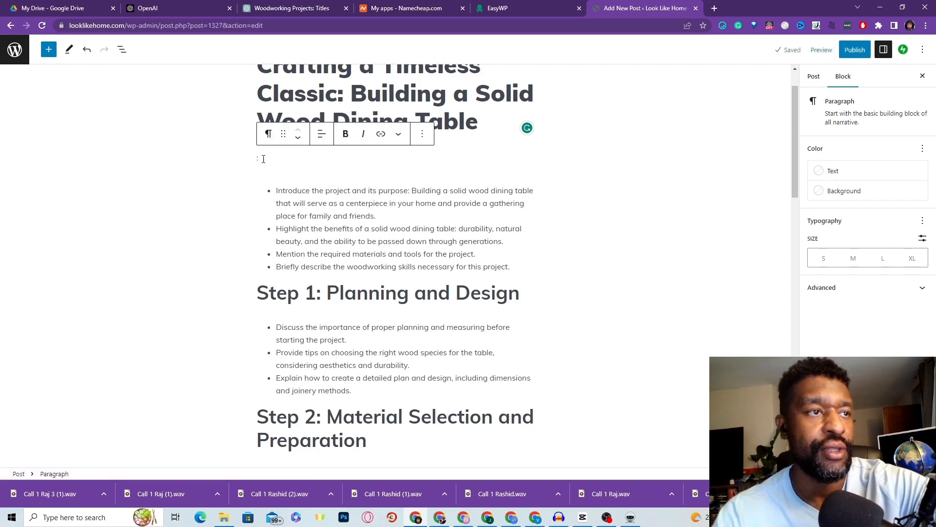
pyautogui.press('BackSpace')
# Step: Remove the leftover empty paragraph under the title and bring up the MyAiTeam login window
pyautogui.click(231, 163)
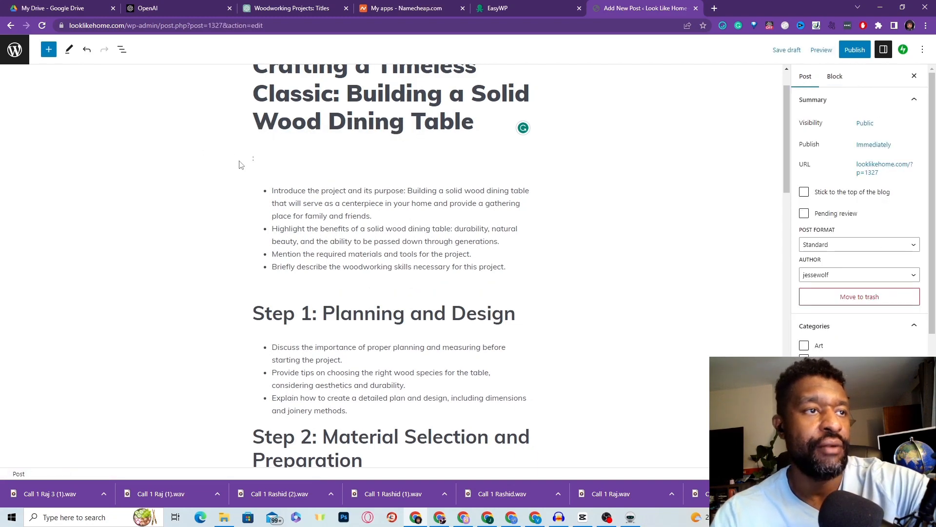
pyautogui.click(256, 163)
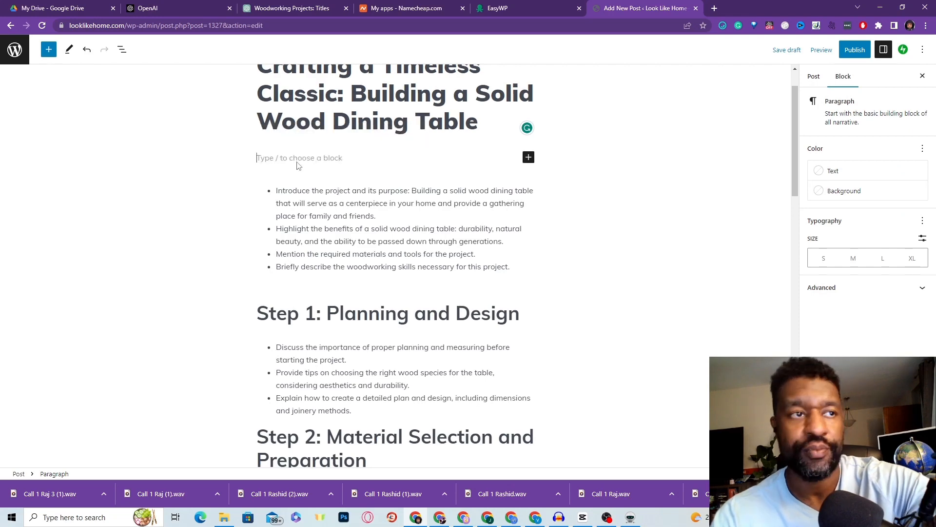
pyautogui.press('BackSpace')
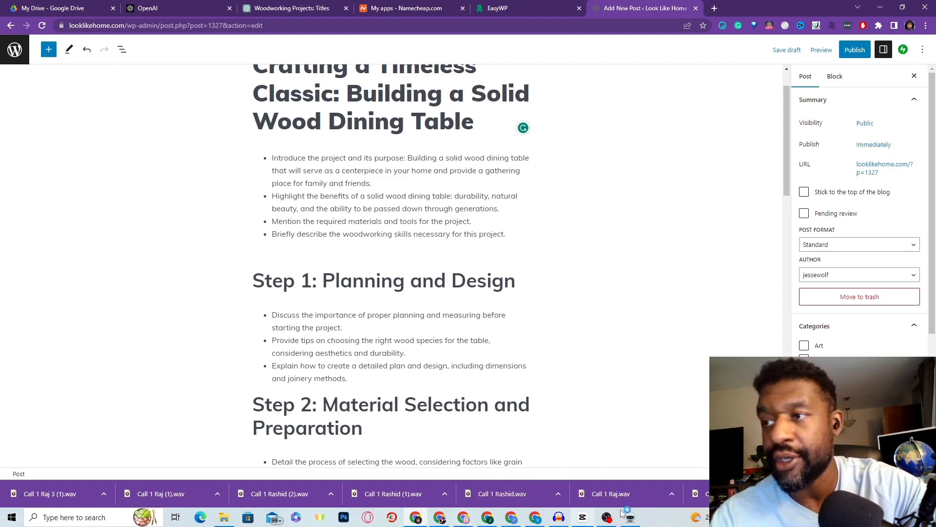
pyautogui.moveTo(640, 513)
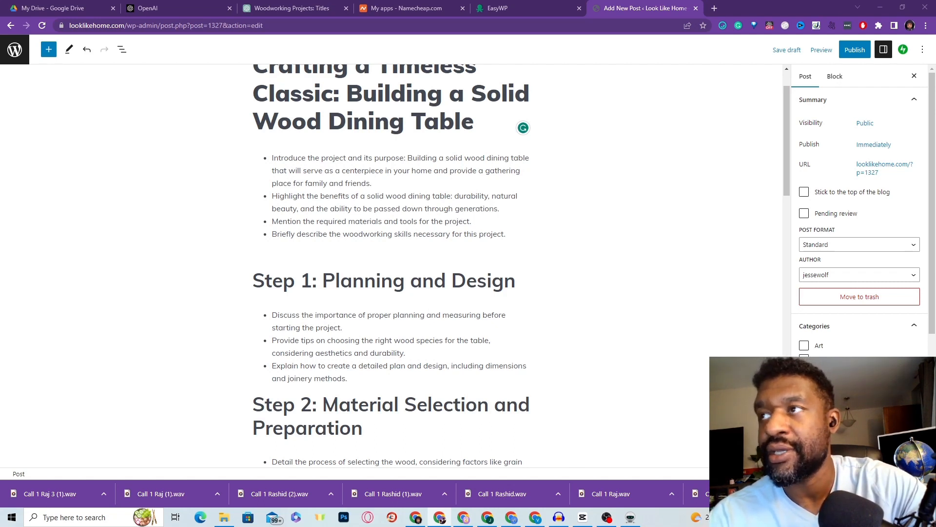
pyautogui.moveTo(935, 19); pyautogui.dragTo(741, 0)
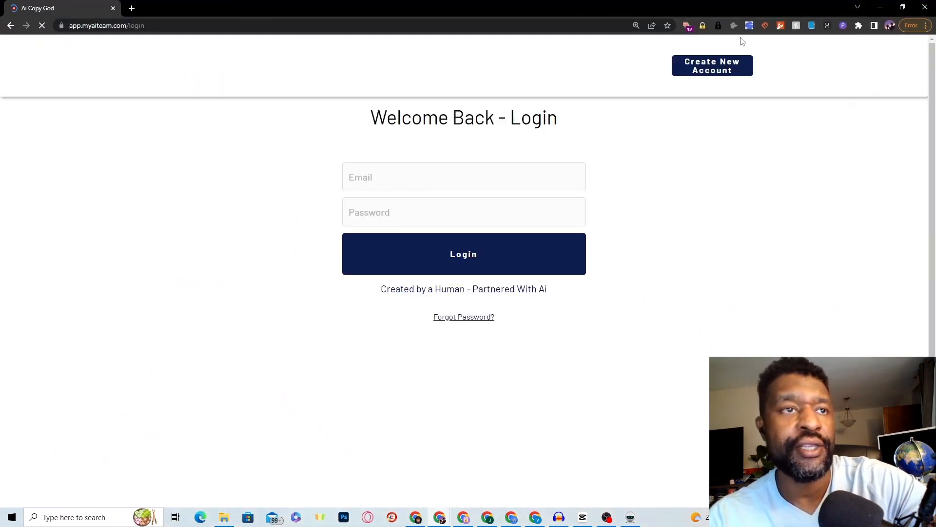
# Step: Sign in to MyAiTeam with the account e-mail and password
pyautogui.click(568, 171)
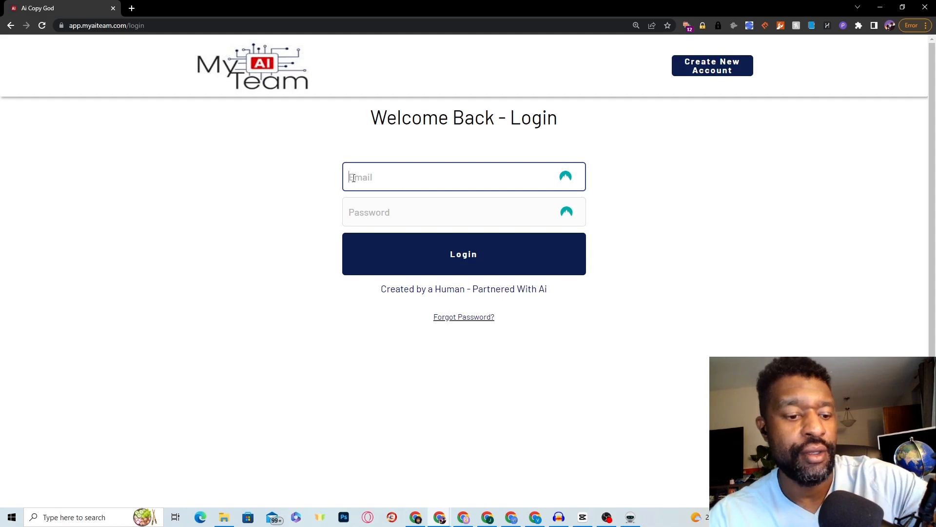
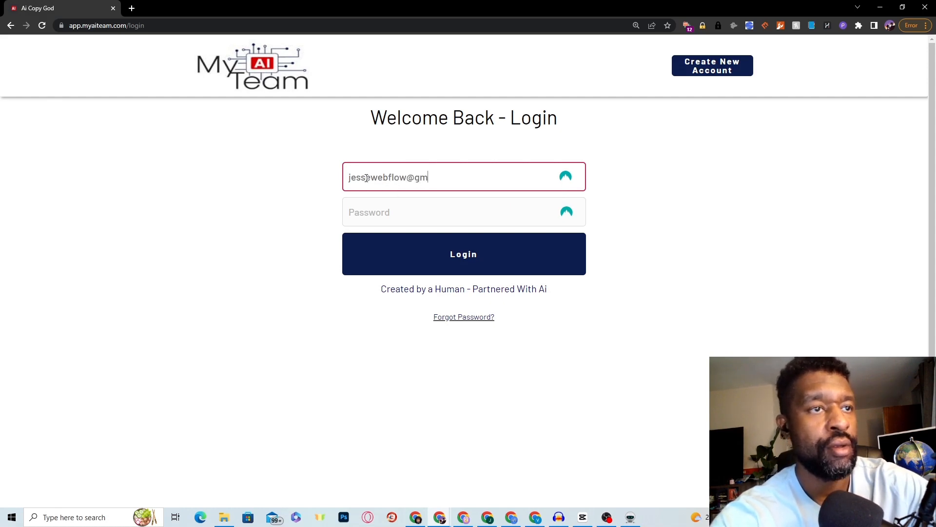
pyautogui.press('Tab')
pyautogui.write('•')
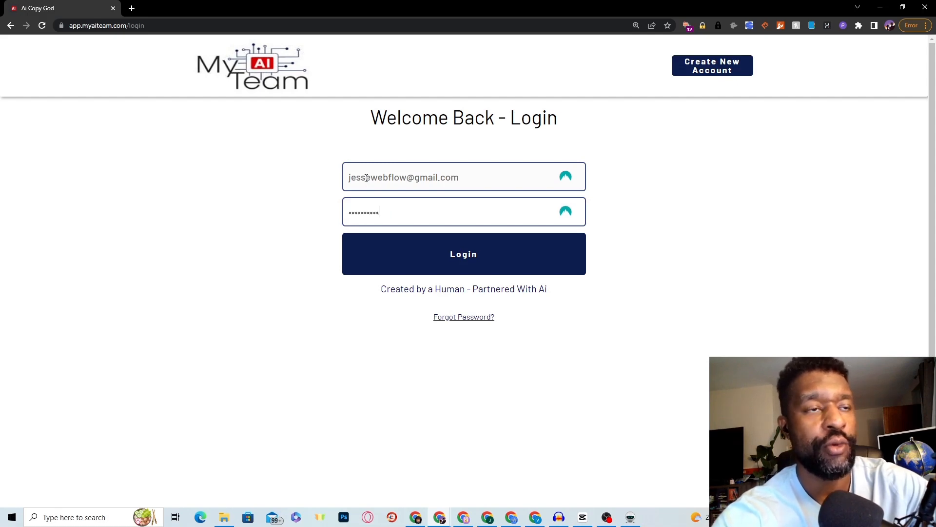
pyautogui.click(502, 267)
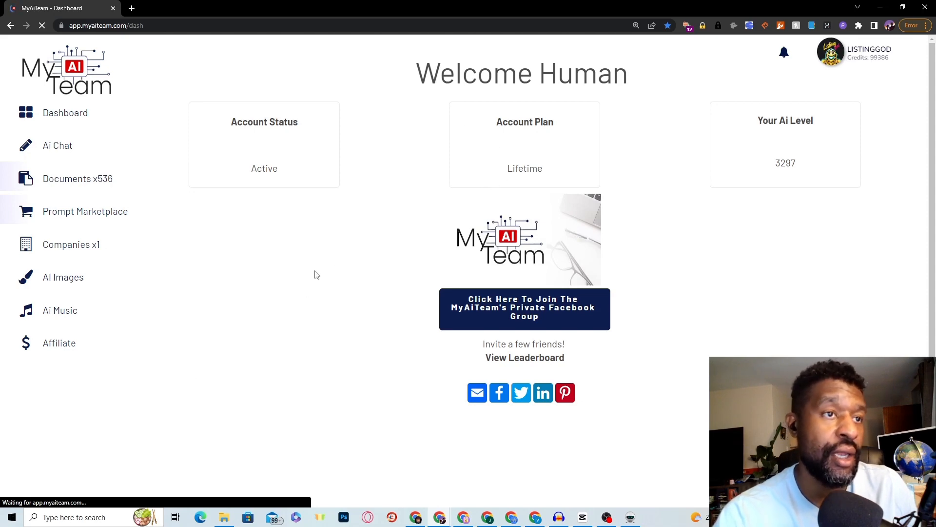
# Step: Open the Ai Artist image generator, then go back to the WordPress editor window
pyautogui.click(69, 282)
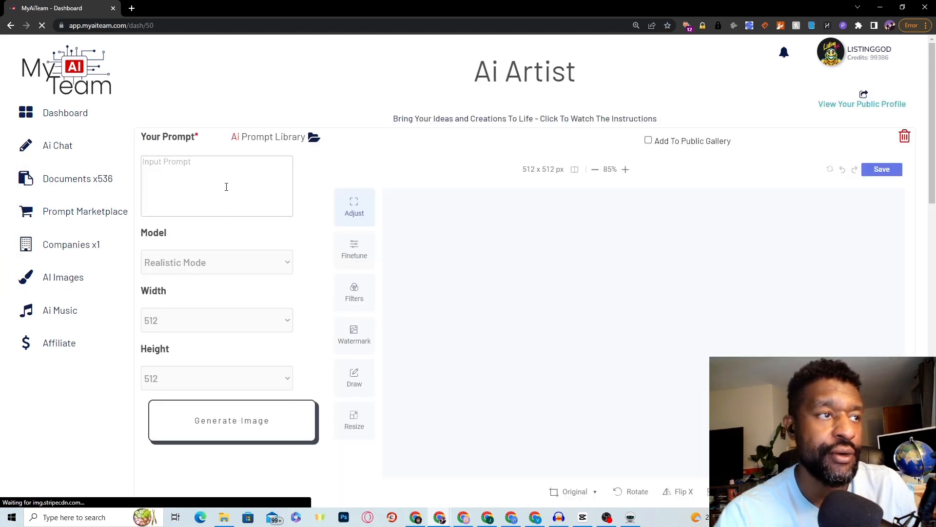
pyautogui.click(230, 168)
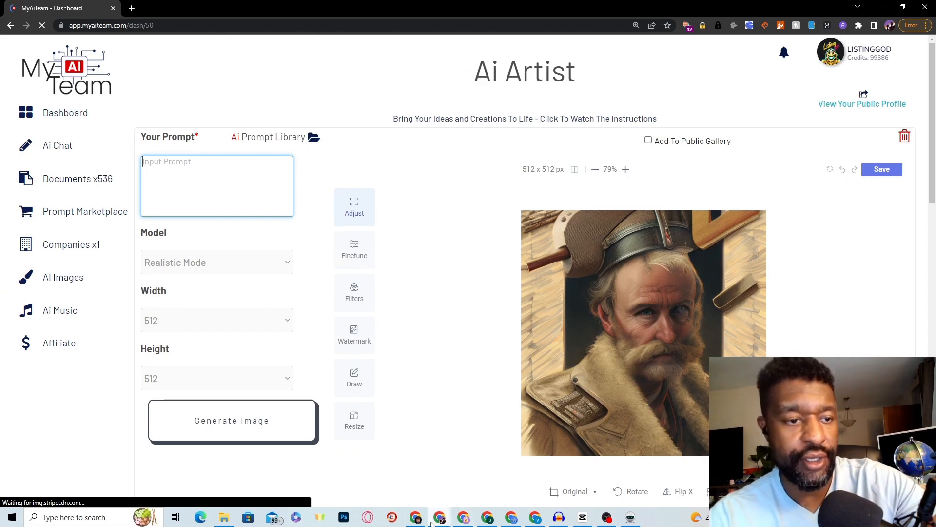
pyautogui.click(414, 517)
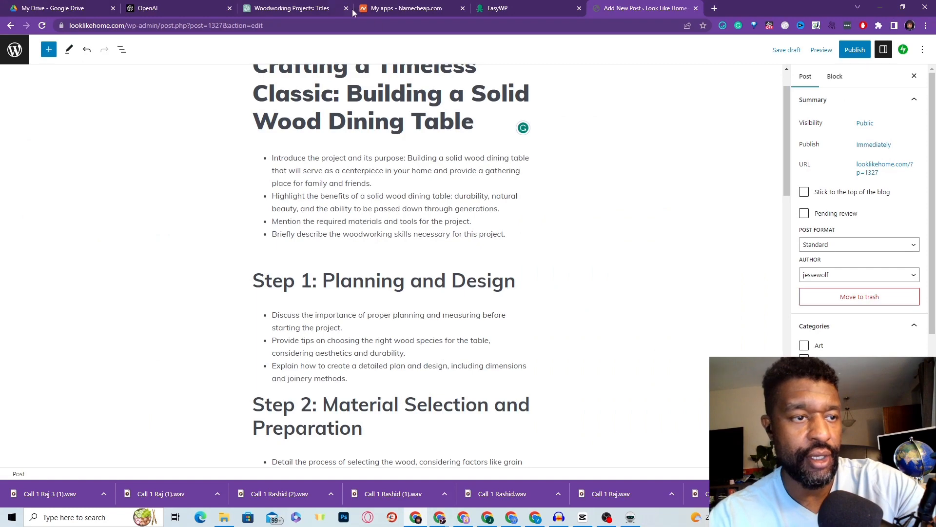
# Step: Copy 'Solid Wood Dining Table' from the ChatGPT blueprint title and return to MyAiTeam
pyautogui.click(281, 8)
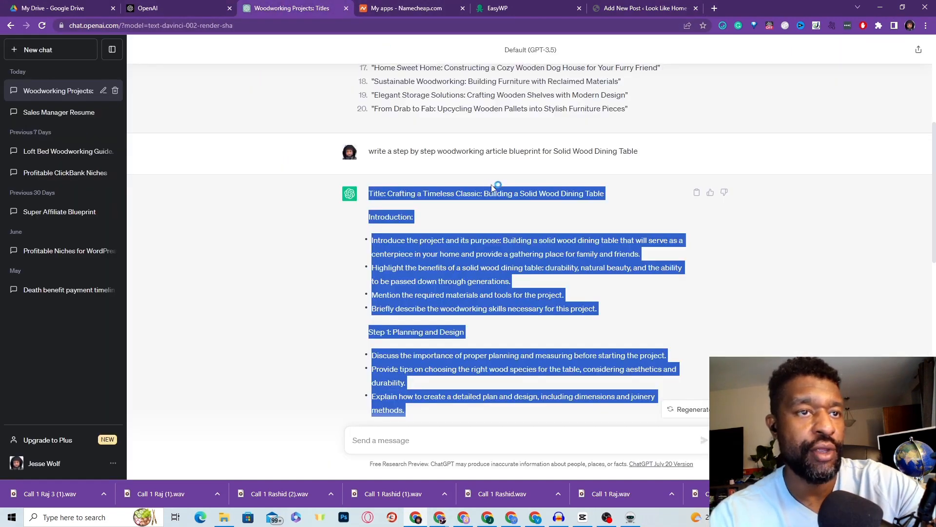
pyautogui.click(524, 195)
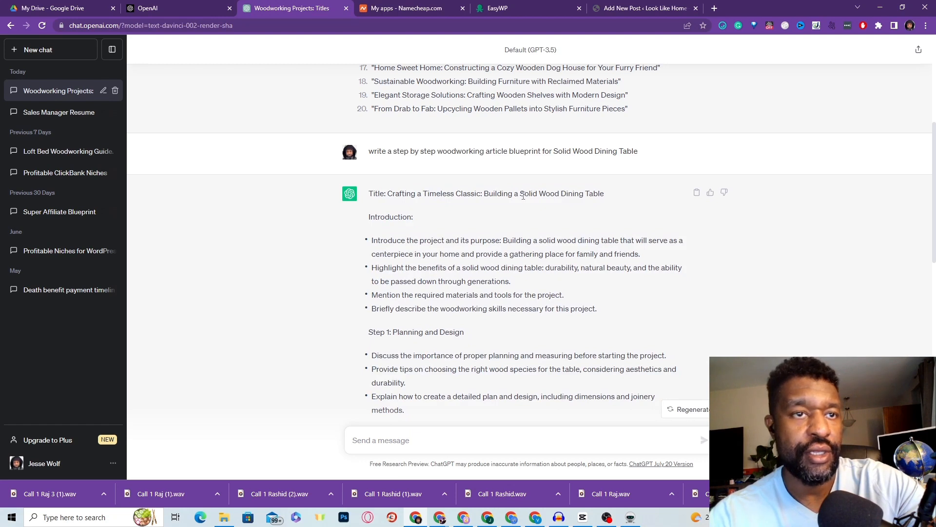
pyautogui.moveTo(539, 193); pyautogui.dragTo(607, 201)
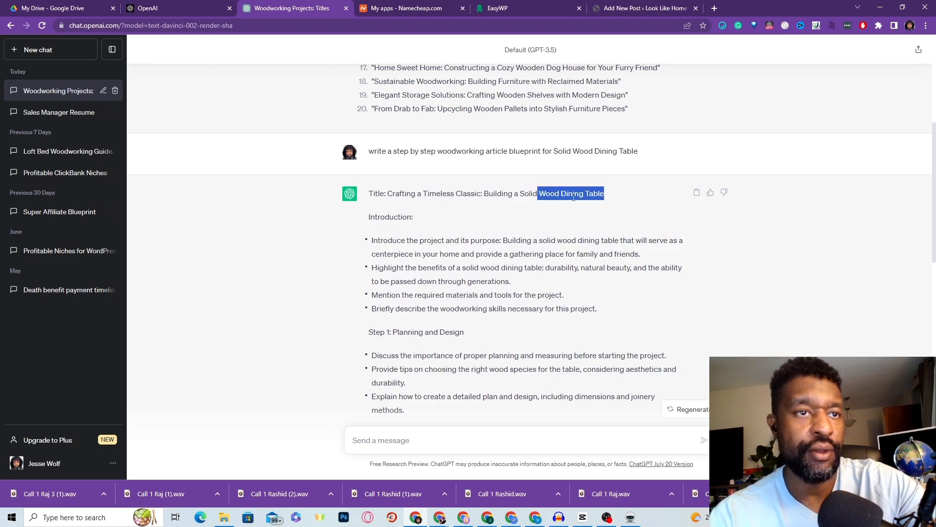
pyautogui.moveTo(521, 192)
pyautogui.mouseDown()
pyautogui.moveTo(602, 194)
pyautogui.moveTo(521, 193)
pyautogui.mouseUp()
pyautogui.rightClick(530, 193)
pyautogui.click(541, 203)
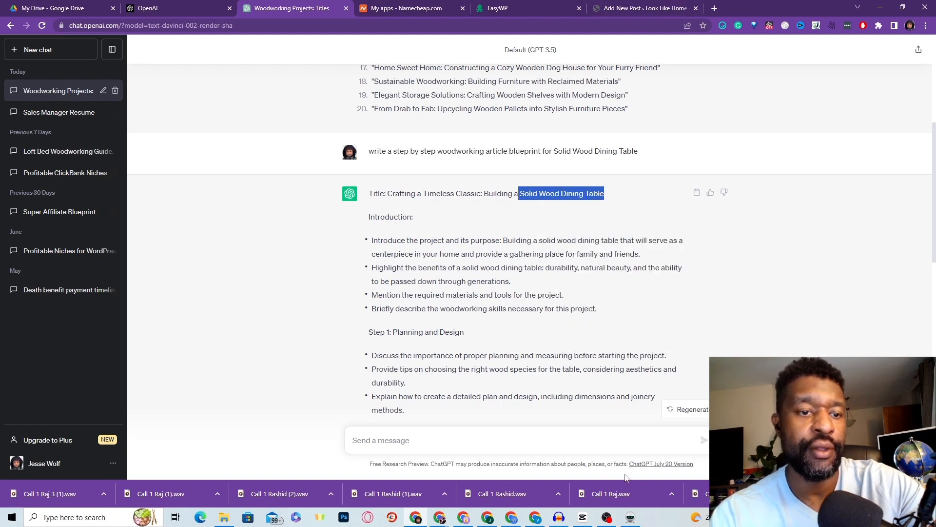
pyautogui.click(491, 473)
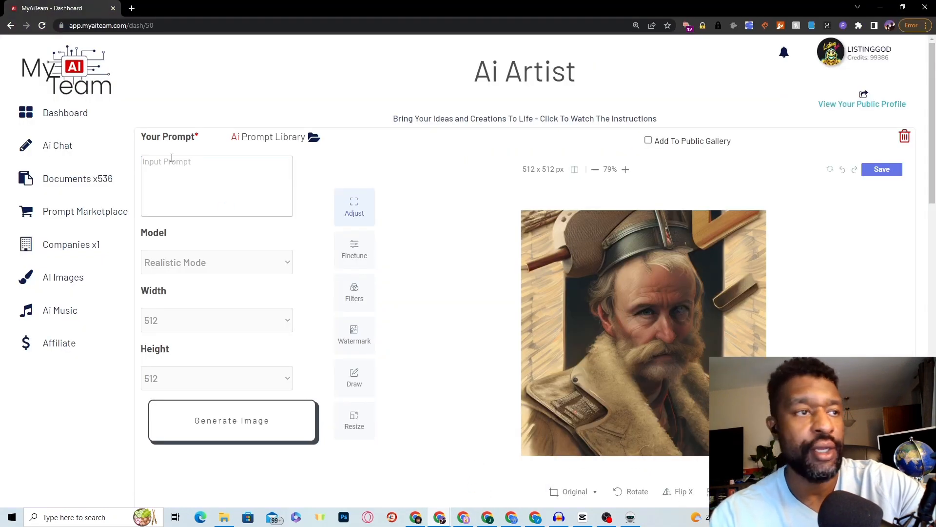
# Step: Paste 'Solid Wood Dining Table' as the prompt, using OpenJourney MJV4 at 768 by 512
pyautogui.click(172, 168)
pyautogui.hotkey('ctrl', 'v')
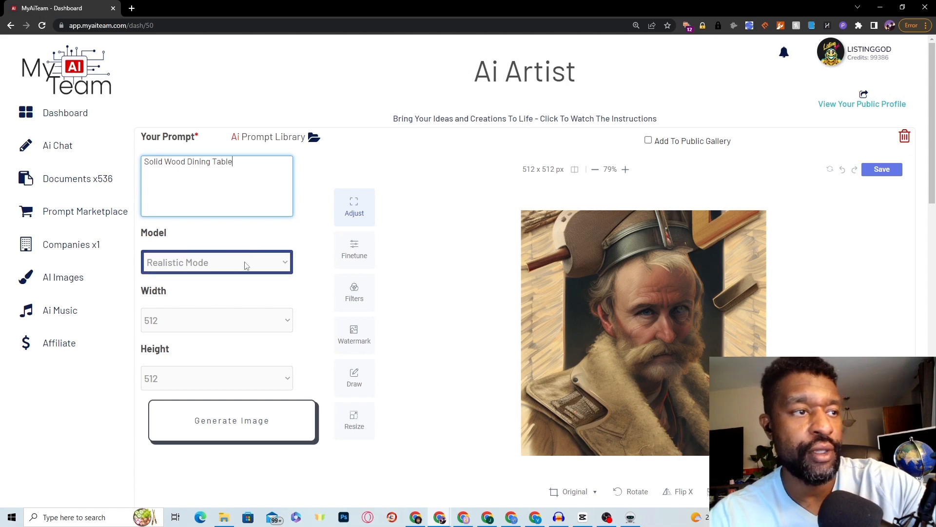
pyautogui.click(287, 266)
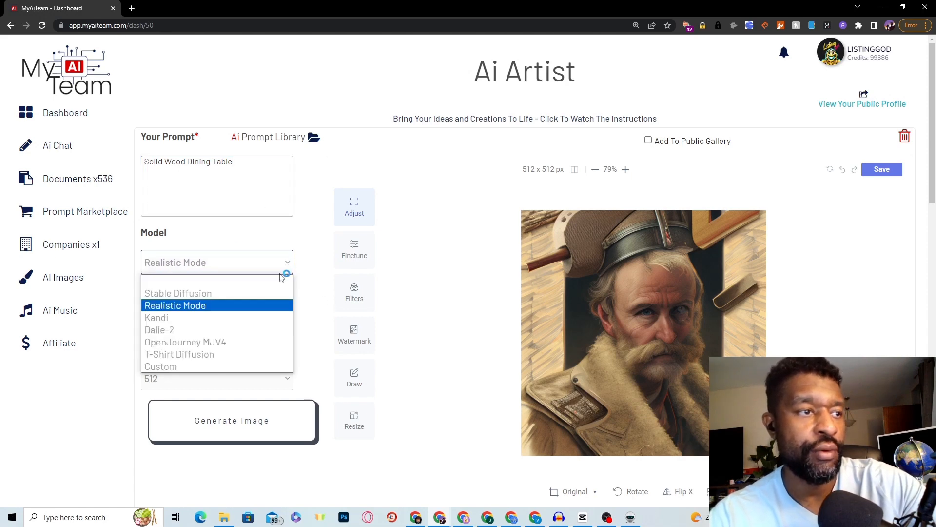
pyautogui.click(242, 342)
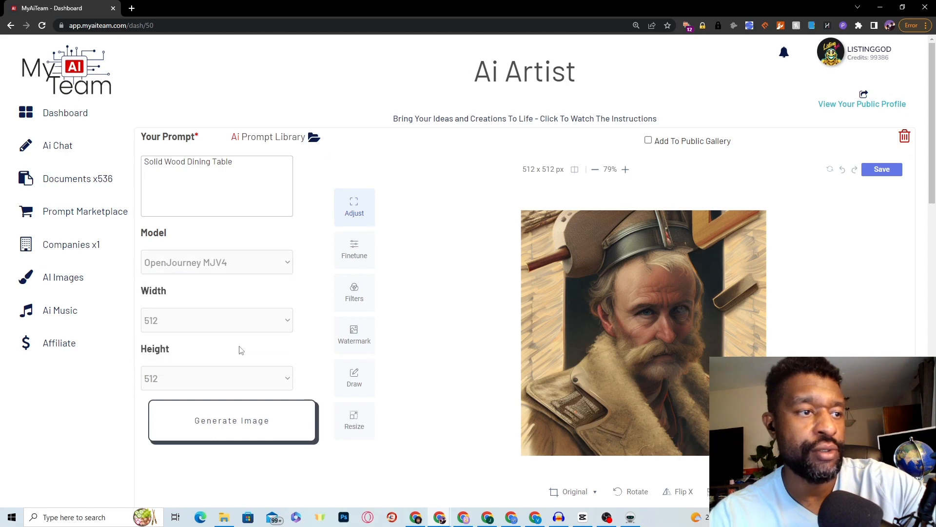
pyautogui.click(259, 268)
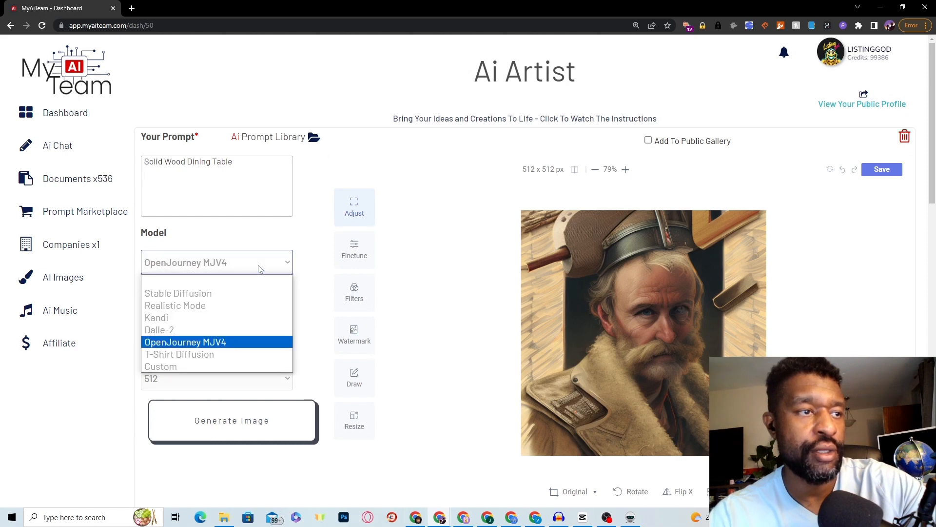
pyautogui.click(265, 345)
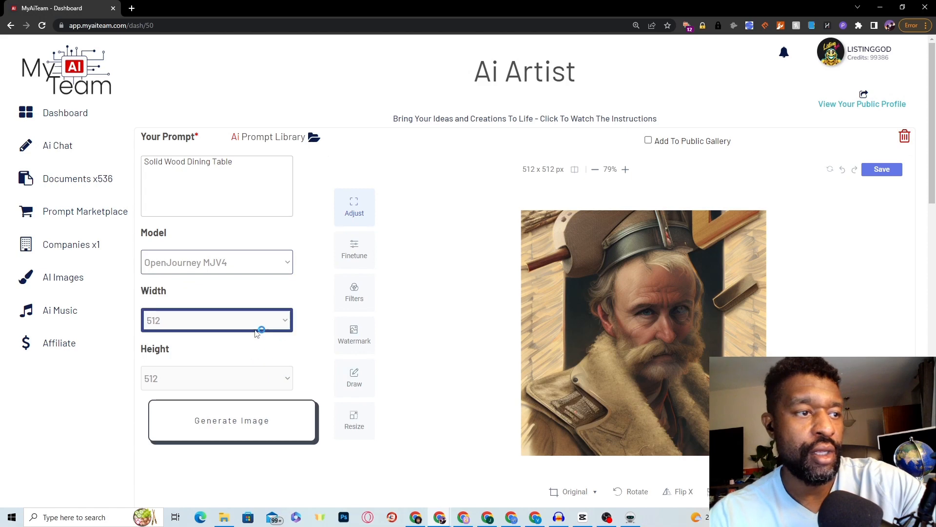
pyautogui.click(277, 378)
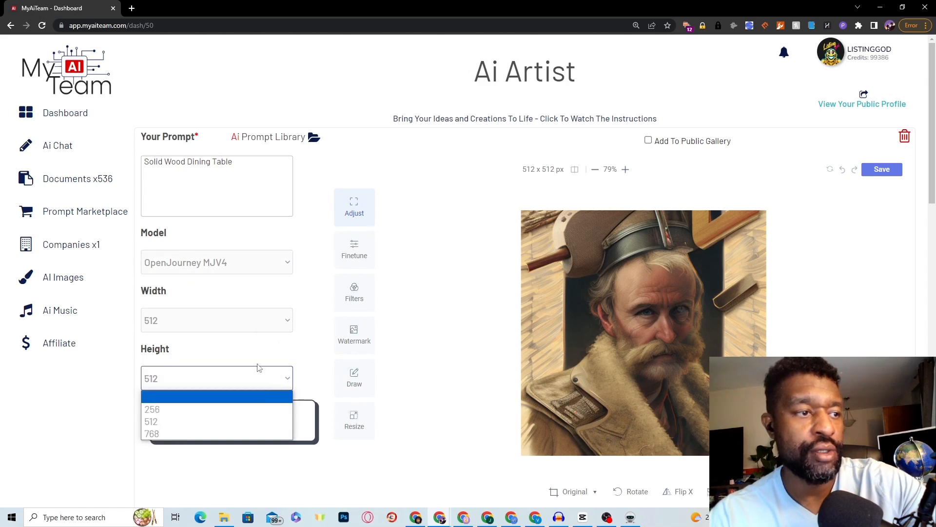
pyautogui.click(267, 325)
pyautogui.click(252, 378)
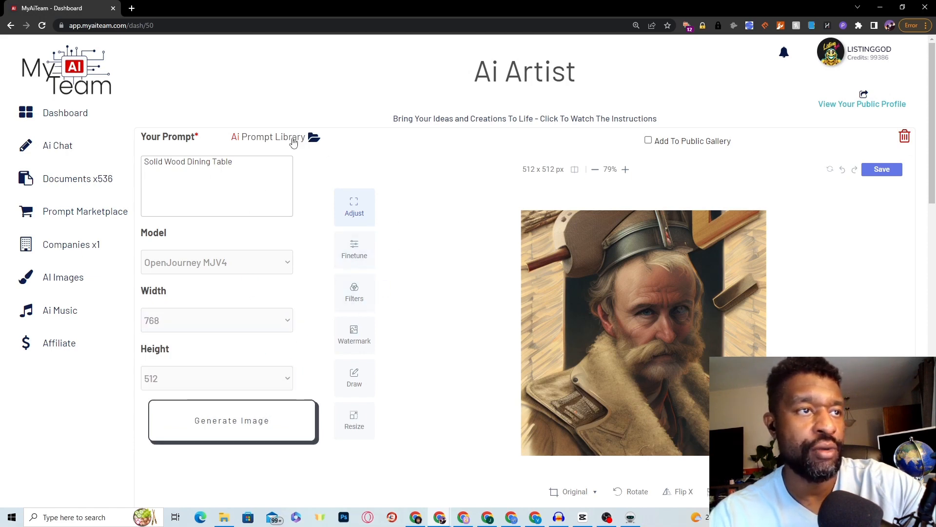
# Step: Browse and close the image prompt library, then generate the Solid Wood Dining Table image
pyautogui.click(301, 138)
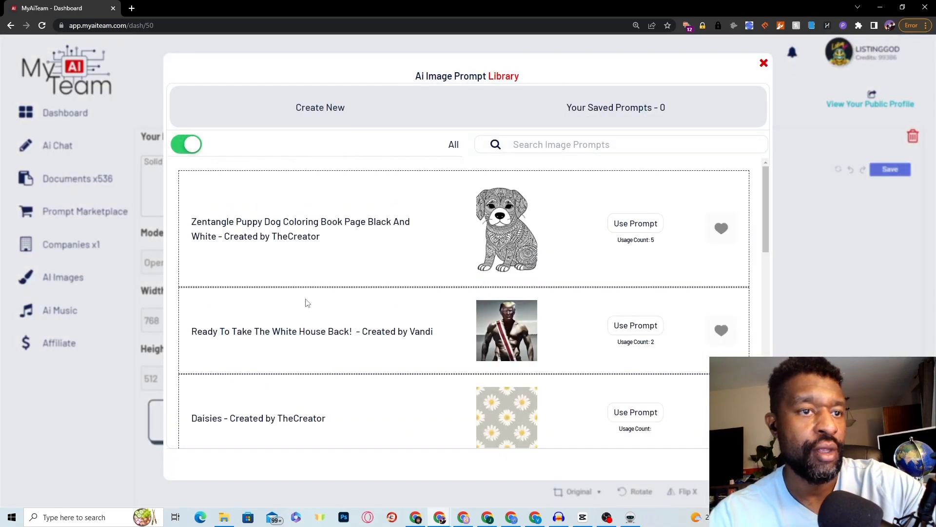
pyautogui.scroll(-3, 312, 300)
pyautogui.scroll(-8, 316, 303)
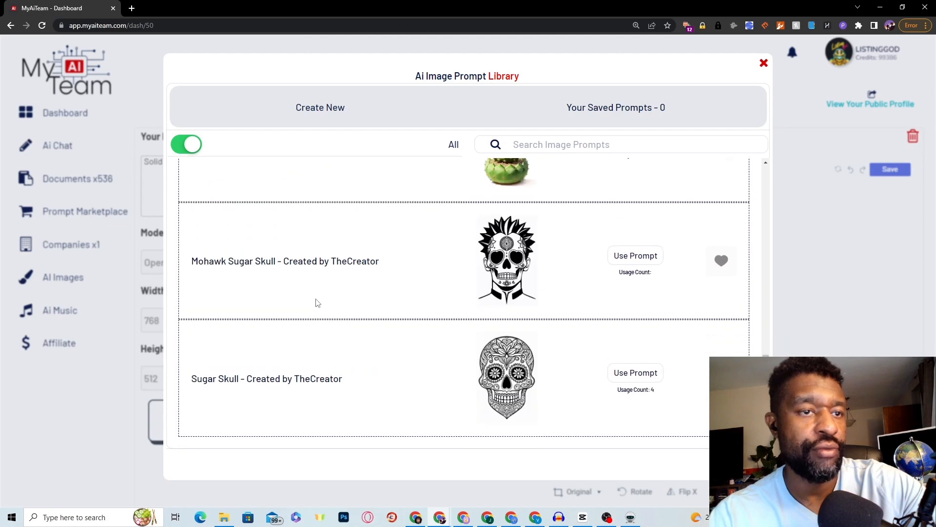
pyautogui.scroll(-4, 224, 256)
pyautogui.scroll(-4, 272, 306)
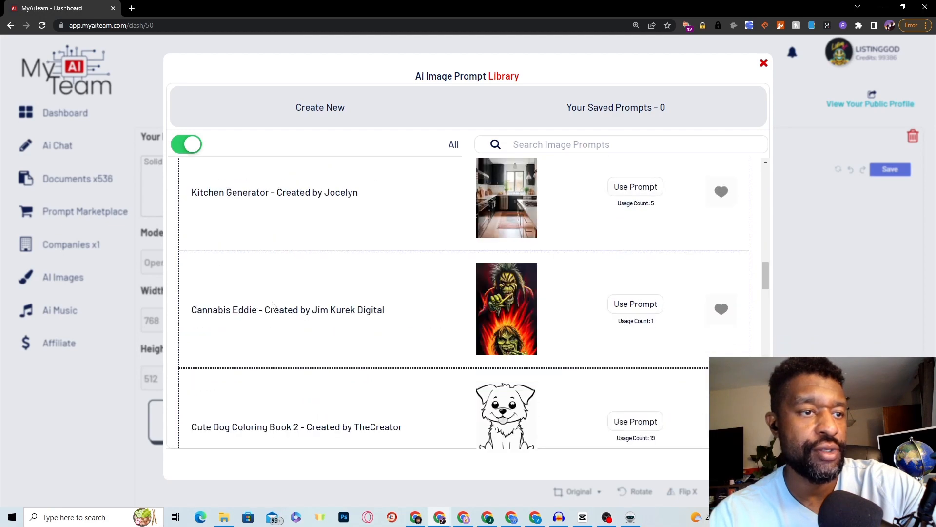
pyautogui.scroll(-14, 271, 304)
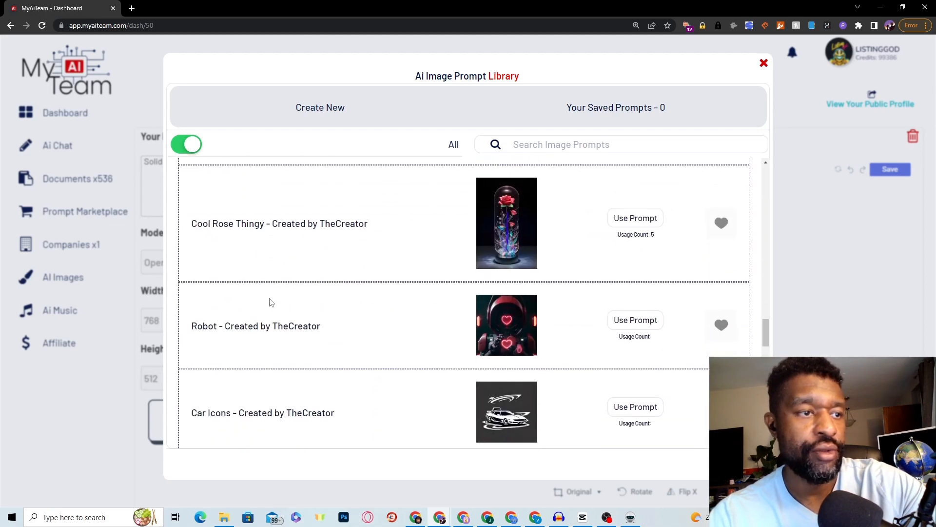
pyautogui.scroll(-1, 271, 302)
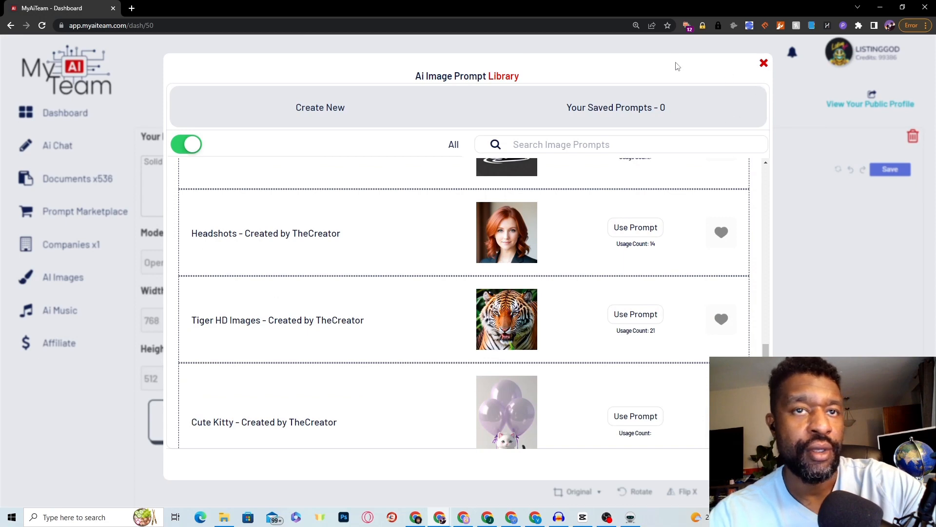
pyautogui.scroll(-5, 571, 333)
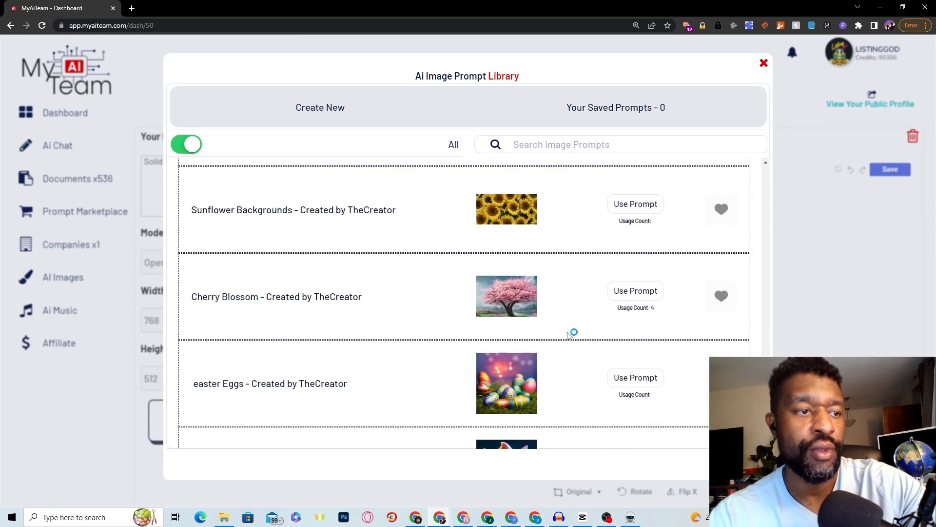
pyautogui.click(764, 66)
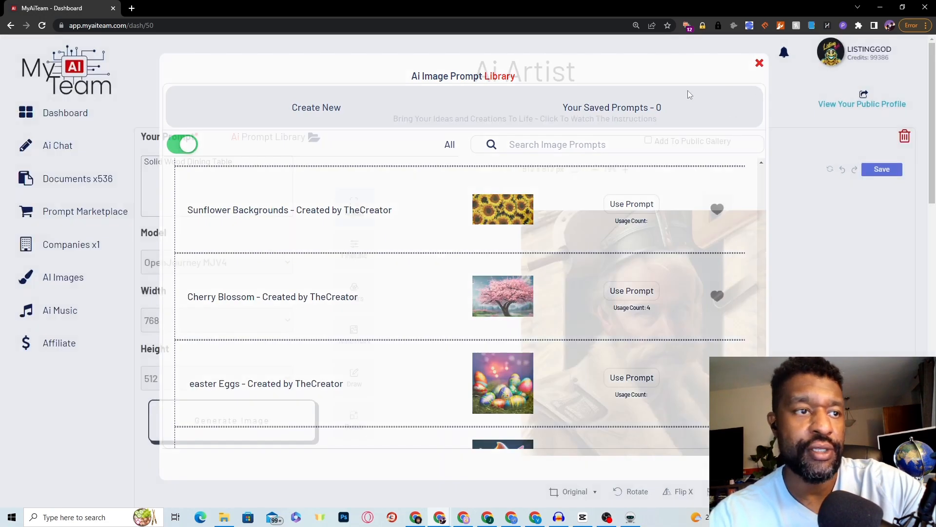
pyautogui.click(254, 169)
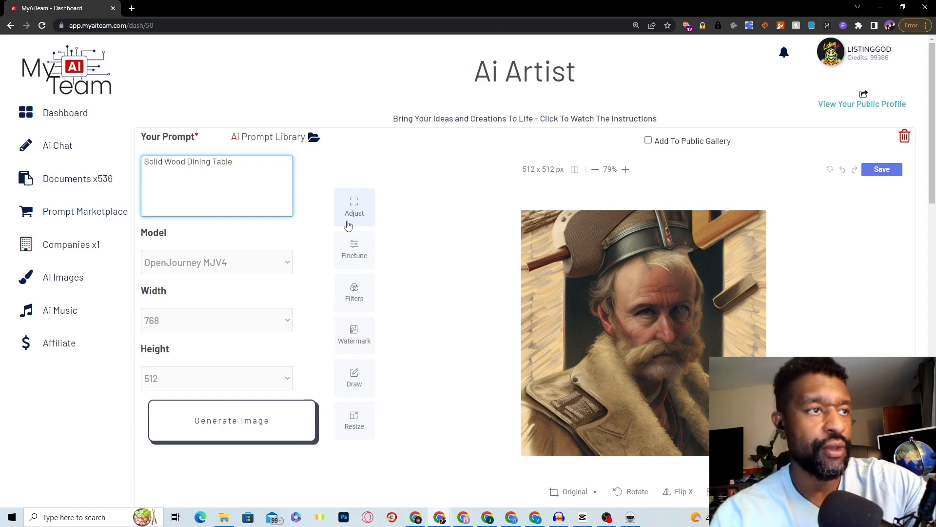
pyautogui.click(244, 417)
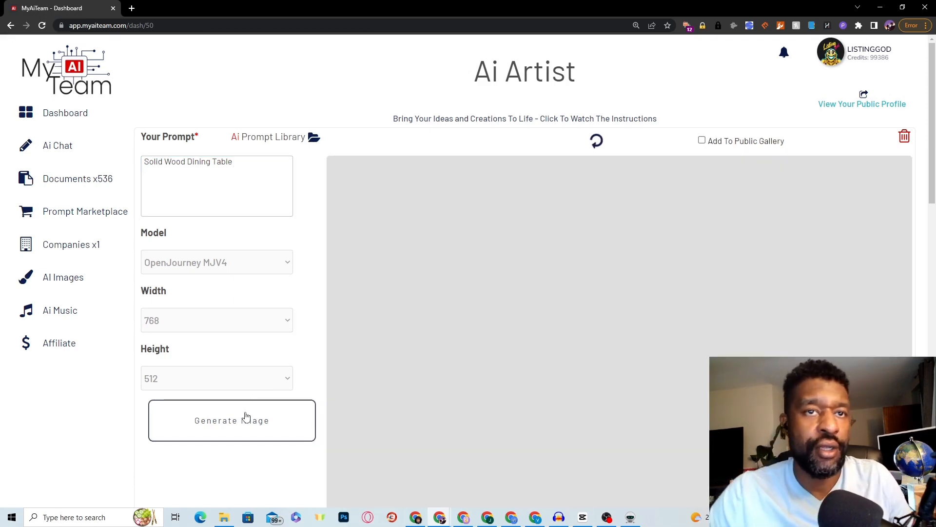
# Step: Bring the ChatGPT window forward and switch to the WordPress Add New Post tab
pyautogui.scroll(-3, 587, 295)
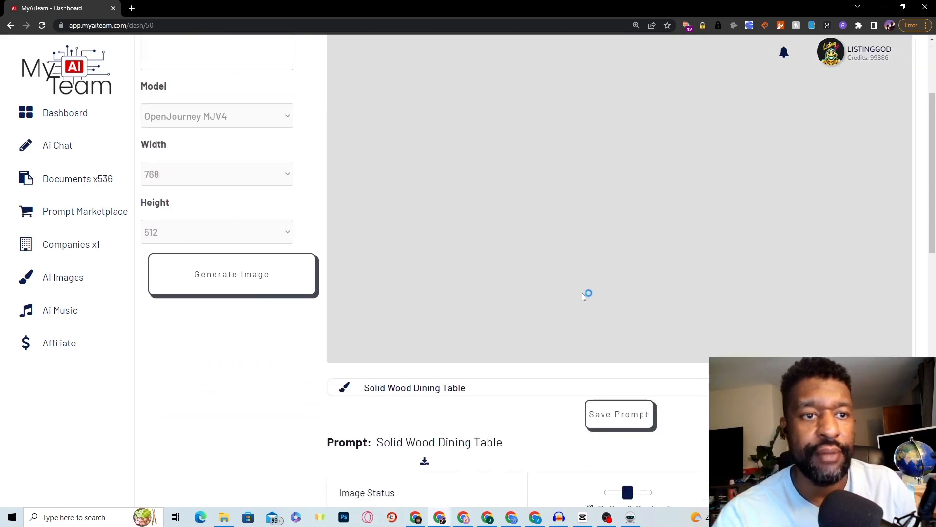
pyautogui.scroll(2, 539, 224)
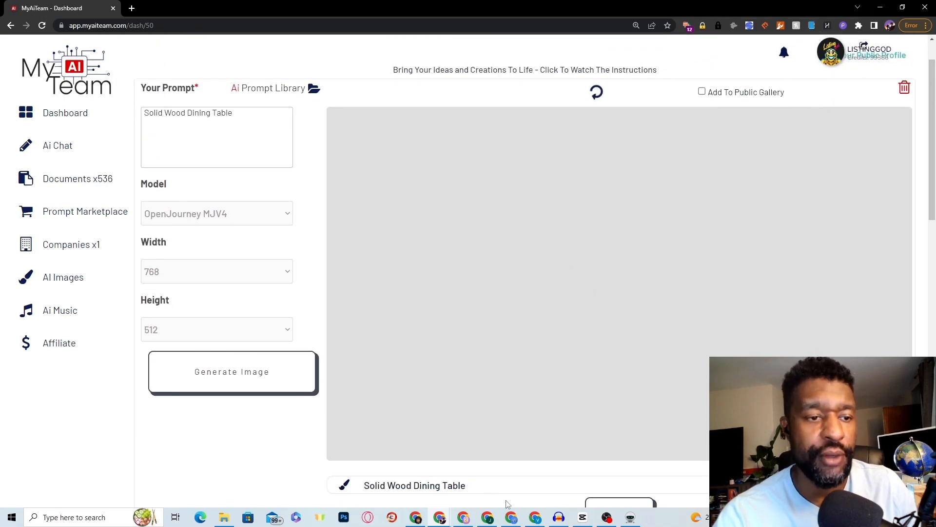
pyautogui.moveTo(421, 521)
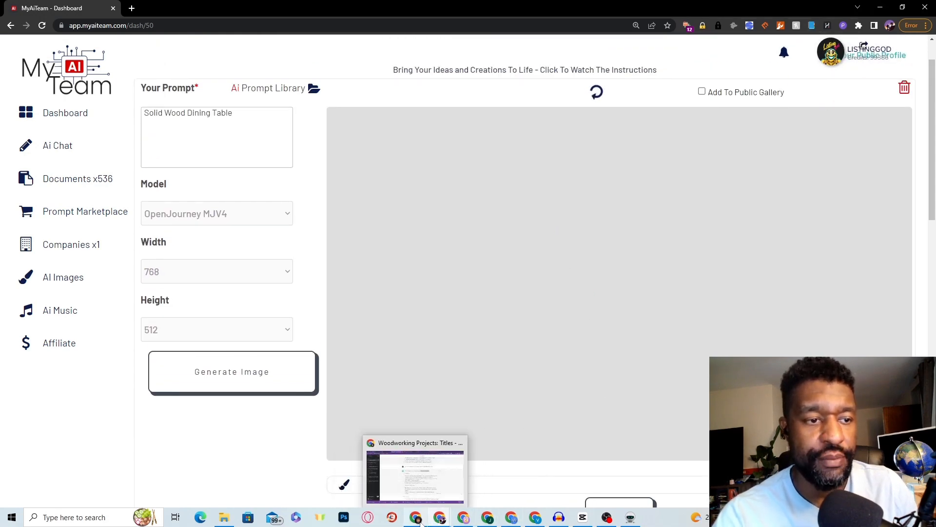
pyautogui.click(420, 496)
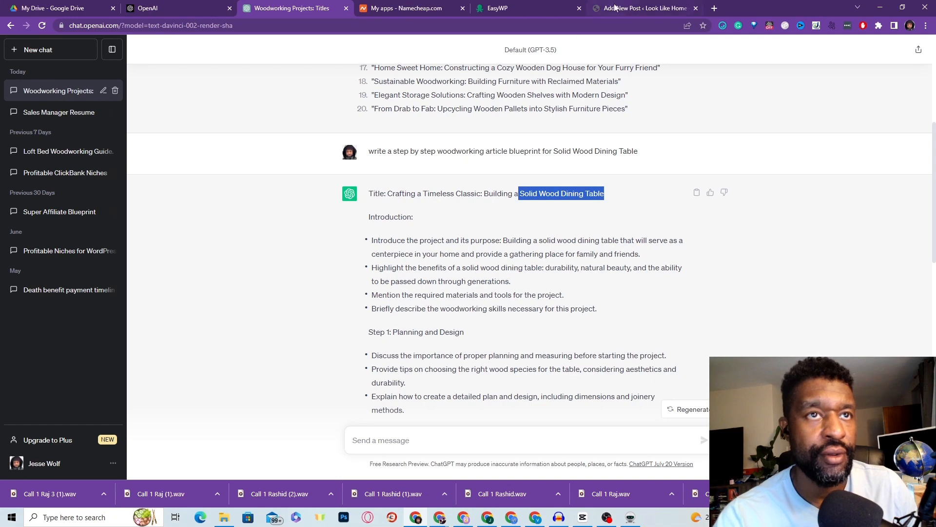
pyautogui.click(629, 8)
pyautogui.scroll(1, 409, 256)
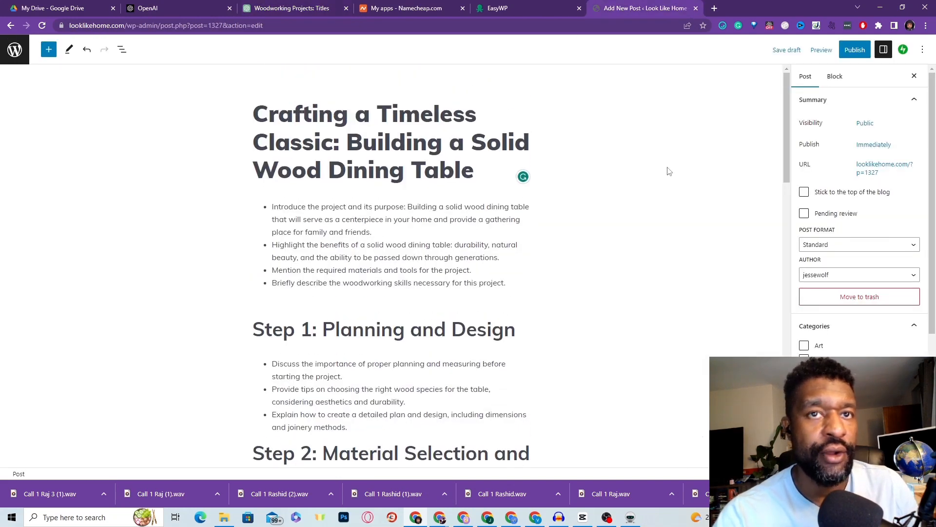
pyautogui.scroll(-9, 534, 175)
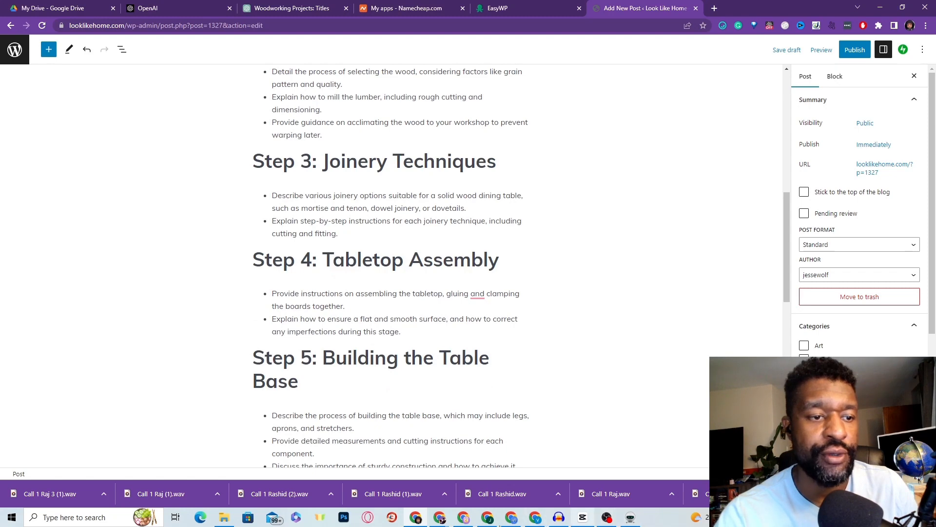
# Step: Check the MyAiTeam image status, then minimize MyAiTeam to reveal the browser behind it
pyautogui.moveTo(463, 518)
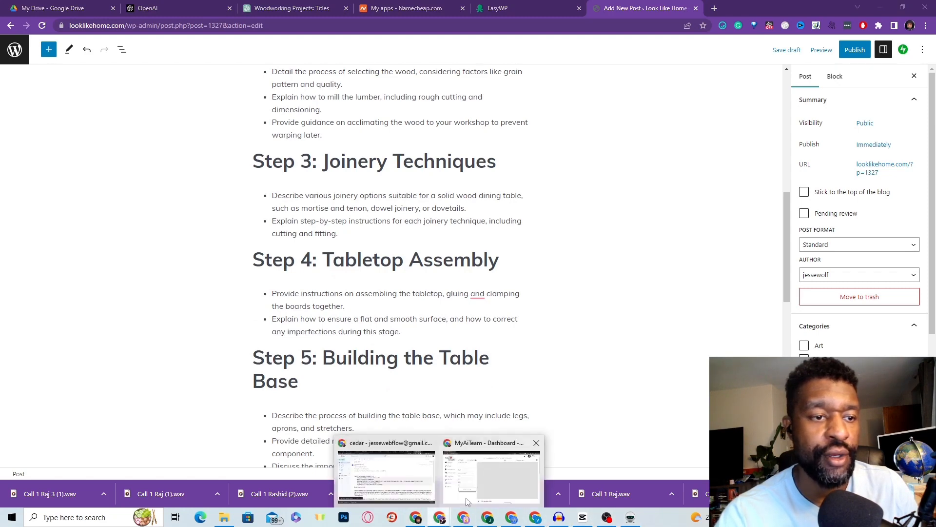
pyautogui.click(477, 485)
pyautogui.scroll(-8, 358, 397)
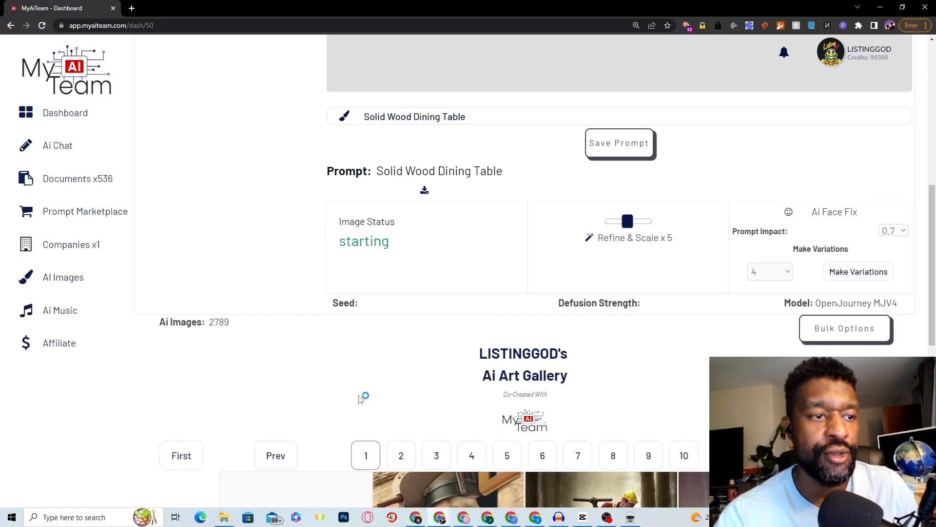
pyautogui.scroll(-3, 357, 404)
pyautogui.scroll(12, 352, 407)
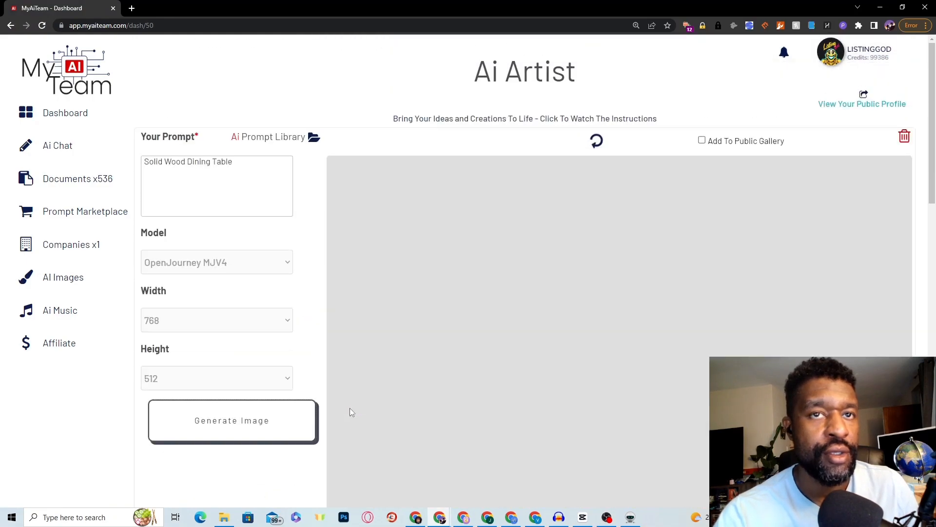
pyautogui.scroll(-1, 400, 365)
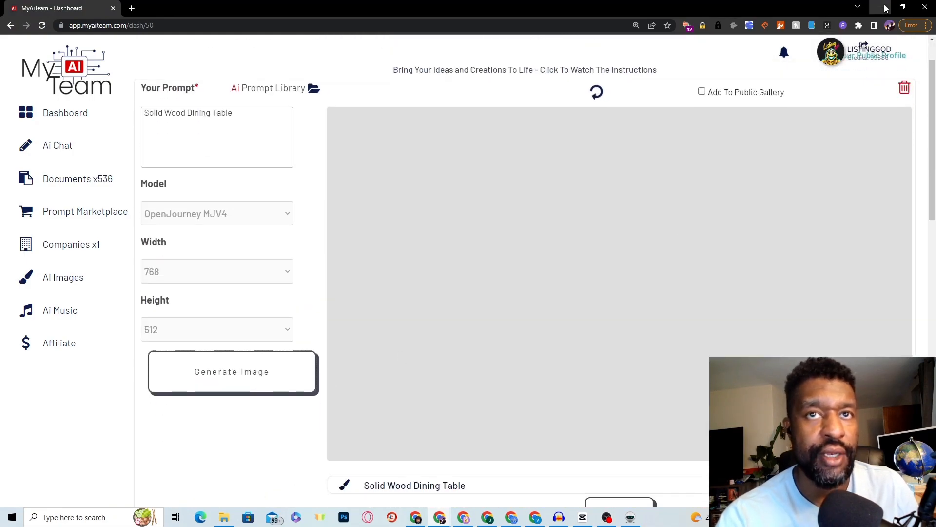
pyautogui.click(880, 8)
pyautogui.scroll(-12, 443, 351)
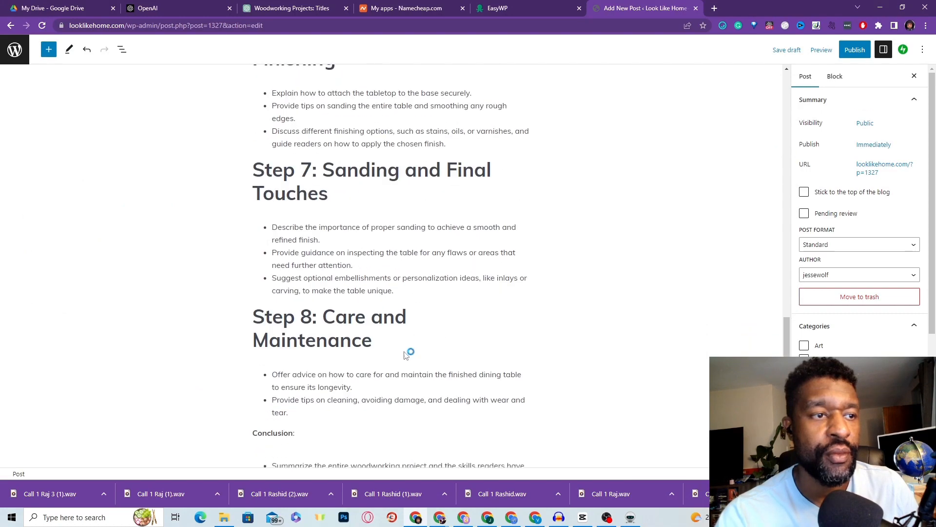
pyautogui.scroll(20, 297, 322)
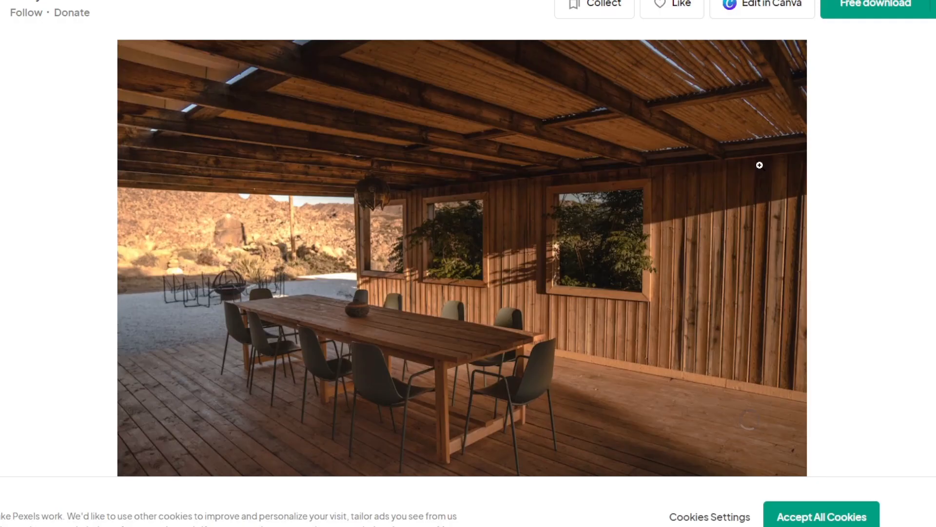
# Step: Save the Pexels photo of the long wooden table with chairs using Save image as
pyautogui.scroll(-2, 685, 273)
pyautogui.scroll(1, 692, 269)
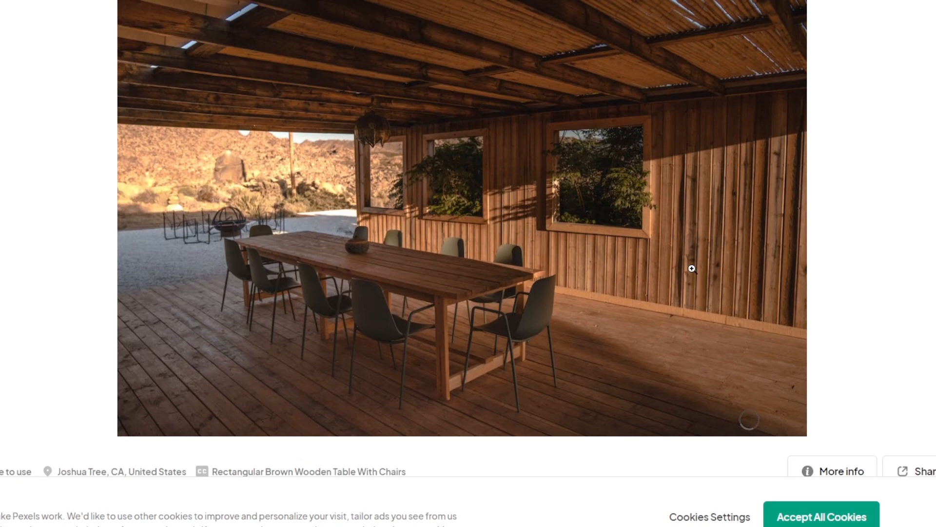
pyautogui.rightClick(497, 250)
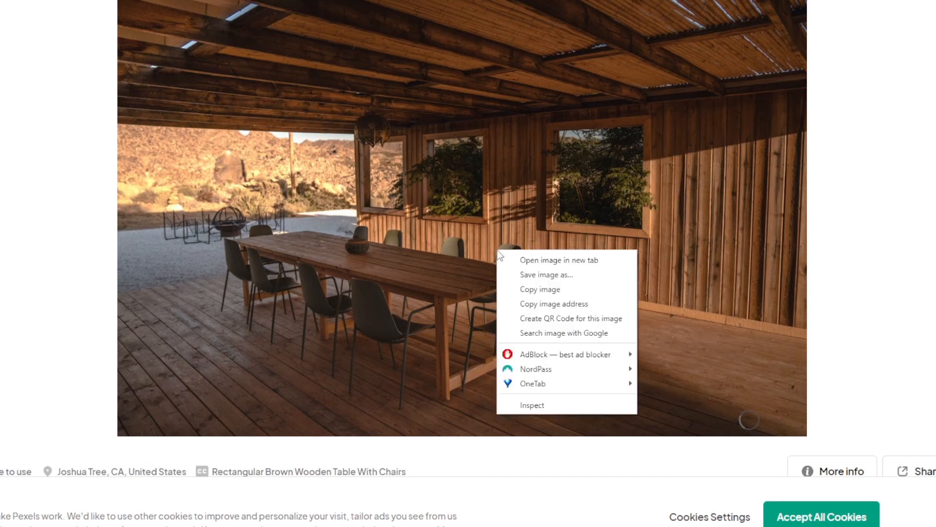
pyautogui.click(552, 283)
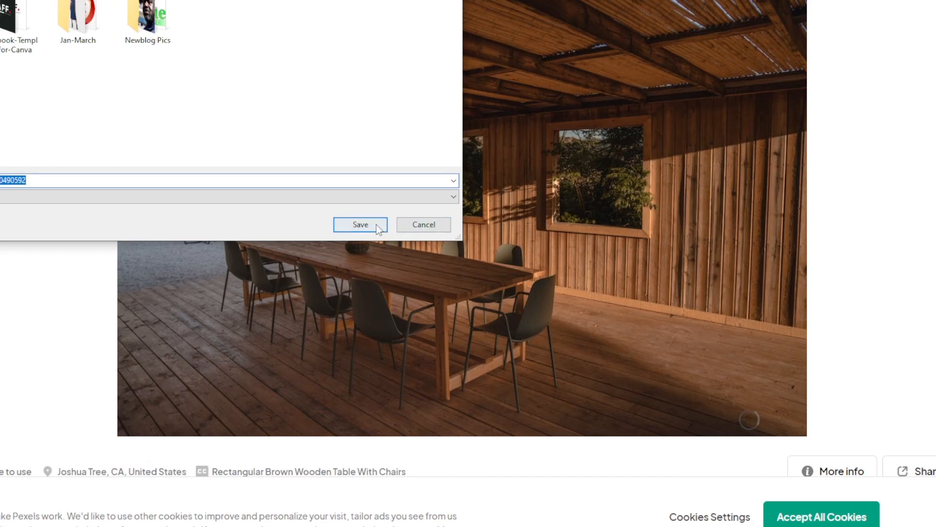
pyautogui.click(375, 225)
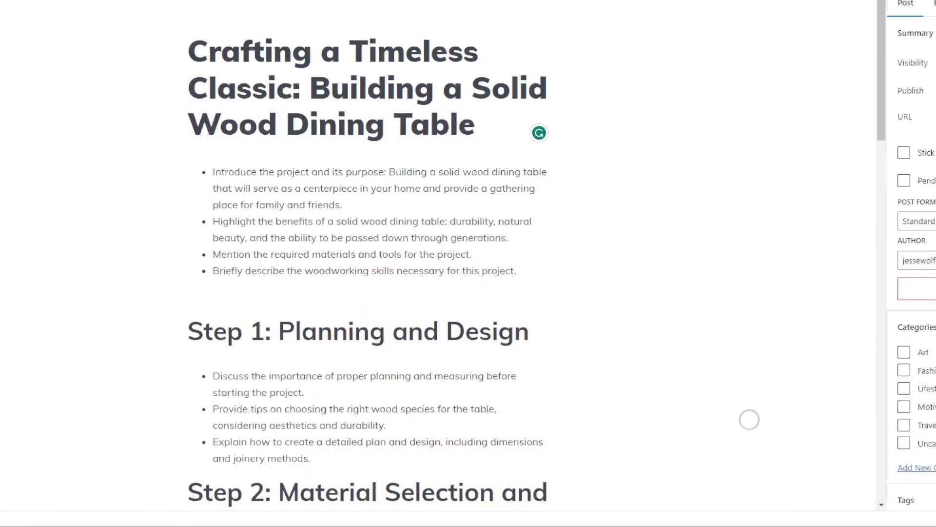
# Step: Upload the downloaded Pexels table photo and set it as the post's featured image
pyautogui.scroll(-3, 912, 292)
pyautogui.scroll(-1, 917, 327)
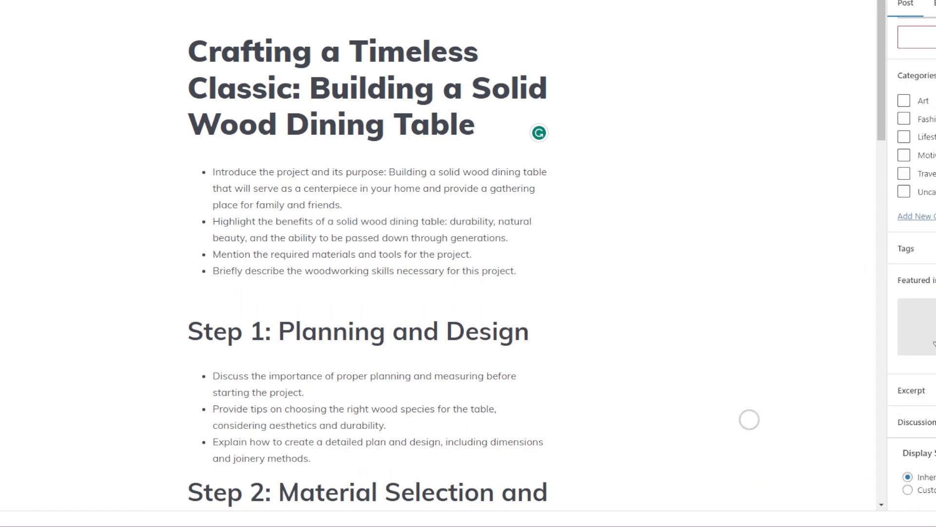
pyautogui.click(927, 327)
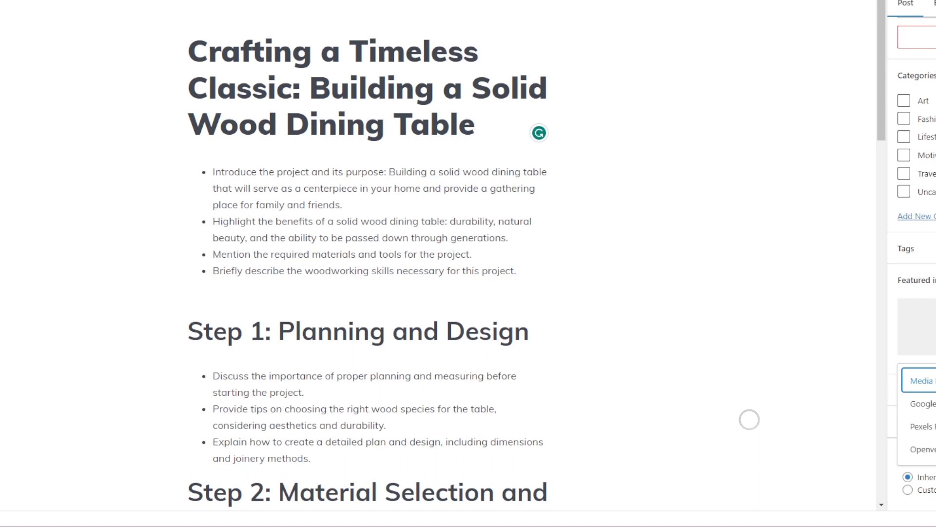
pyautogui.click(920, 380)
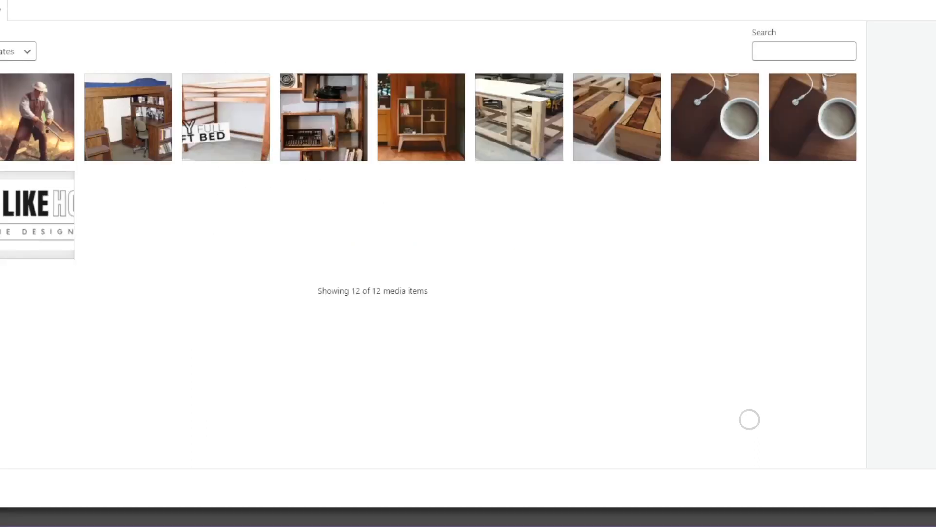
pyautogui.click(0, 10)
pyautogui.click(449, 227)
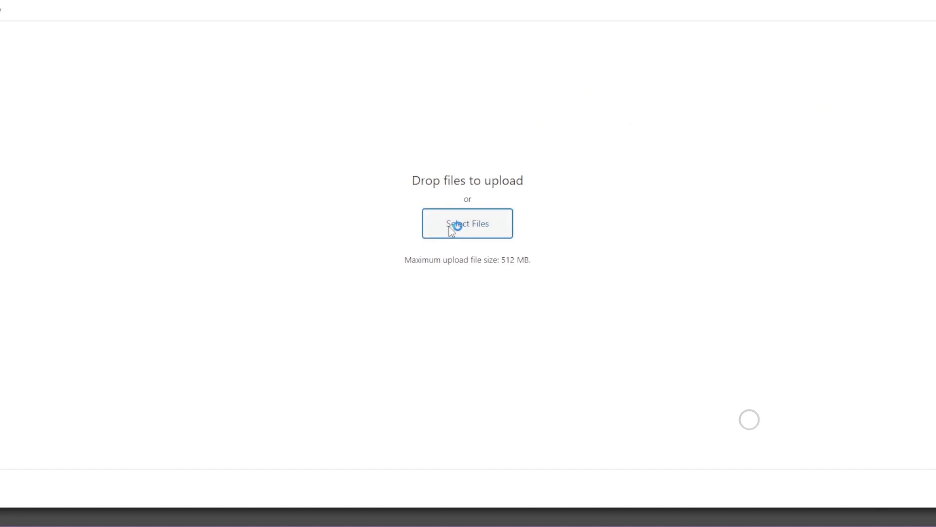
pyautogui.click(449, 225)
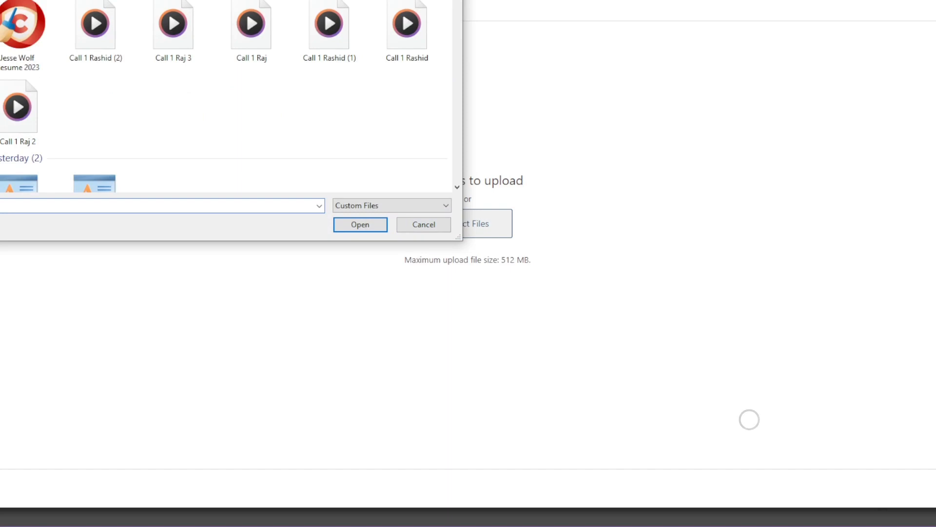
pyautogui.doubleClick(248, 117)
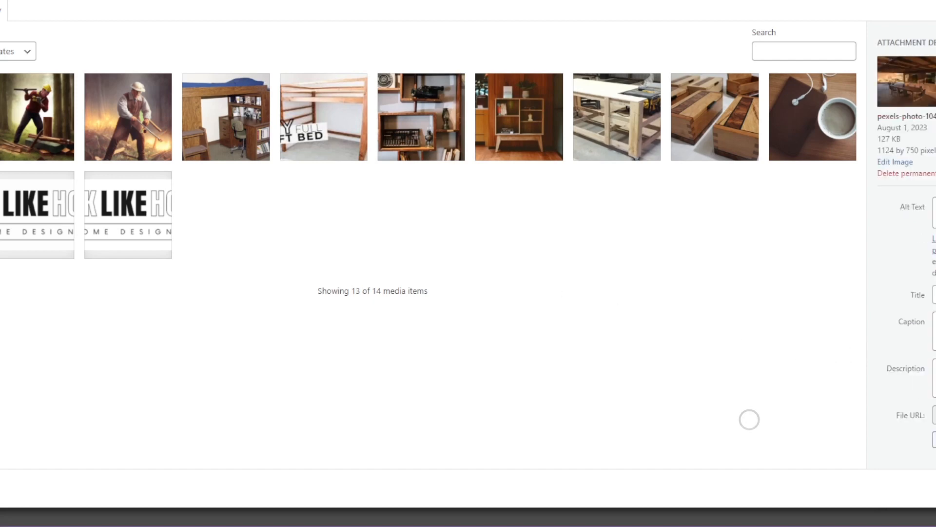
pyautogui.click(935, 487)
# Step: Scroll through the post to review its step-by-step dining-table outline
pyautogui.scroll(-1, 912, 351)
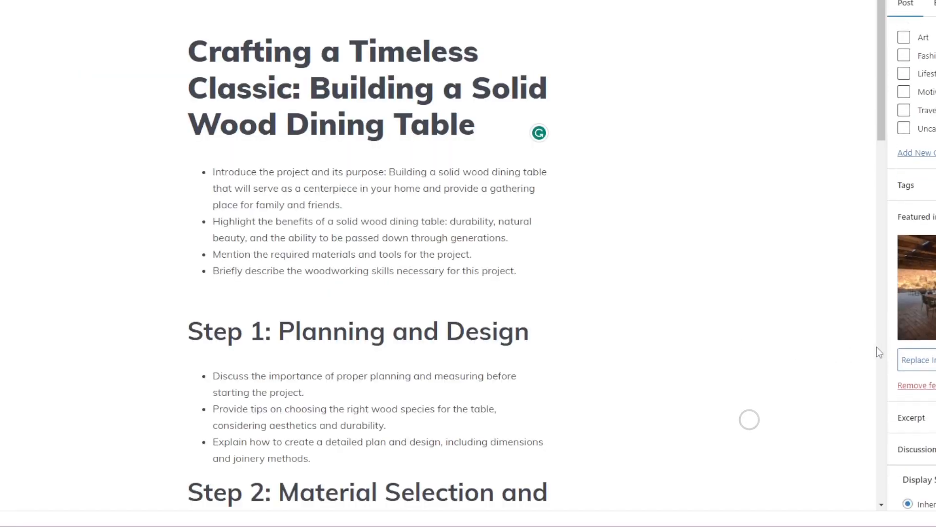
pyautogui.scroll(-3, 579, 345)
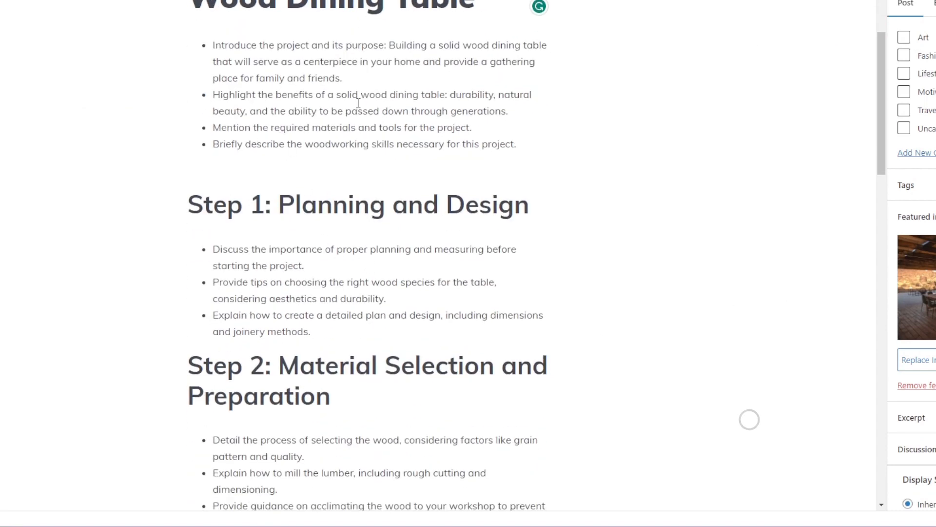
pyautogui.scroll(3, 496, 260)
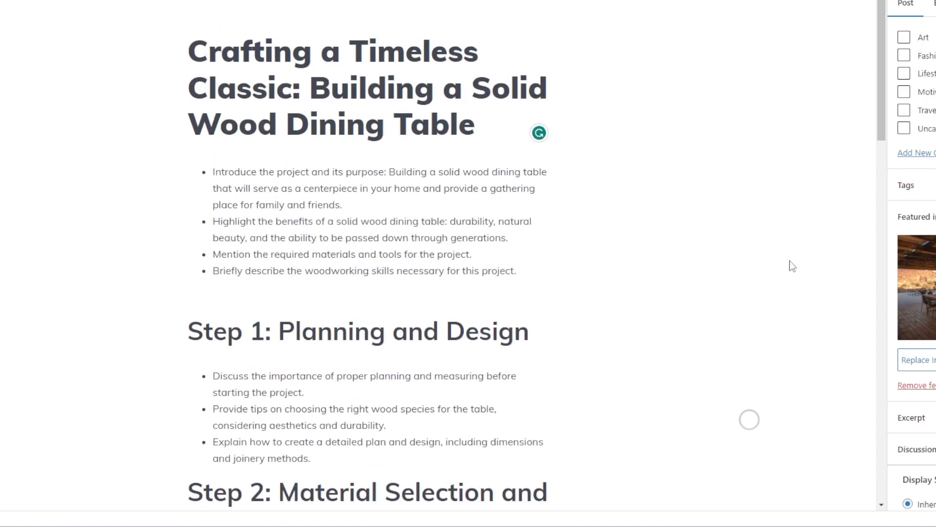
pyautogui.scroll(-1, 932, 200)
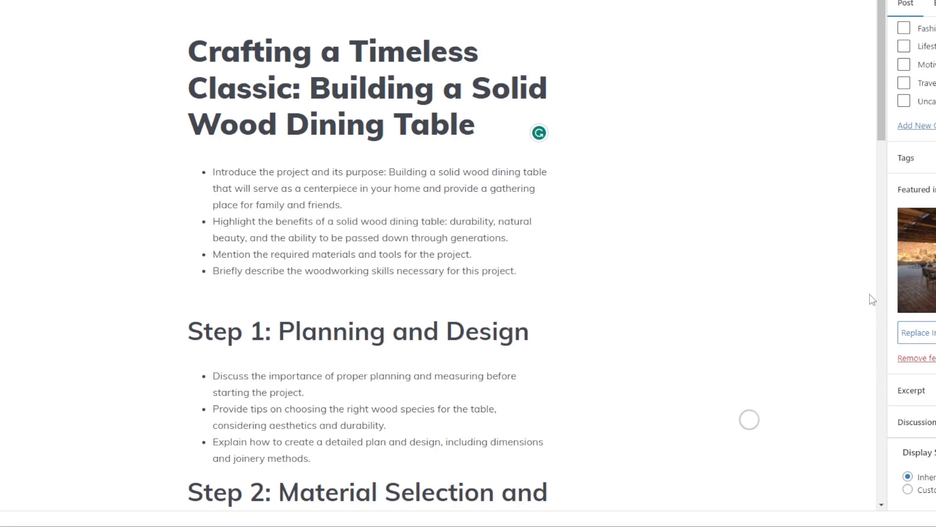
pyautogui.scroll(-5, 873, 300)
pyautogui.scroll(-17, 540, 271)
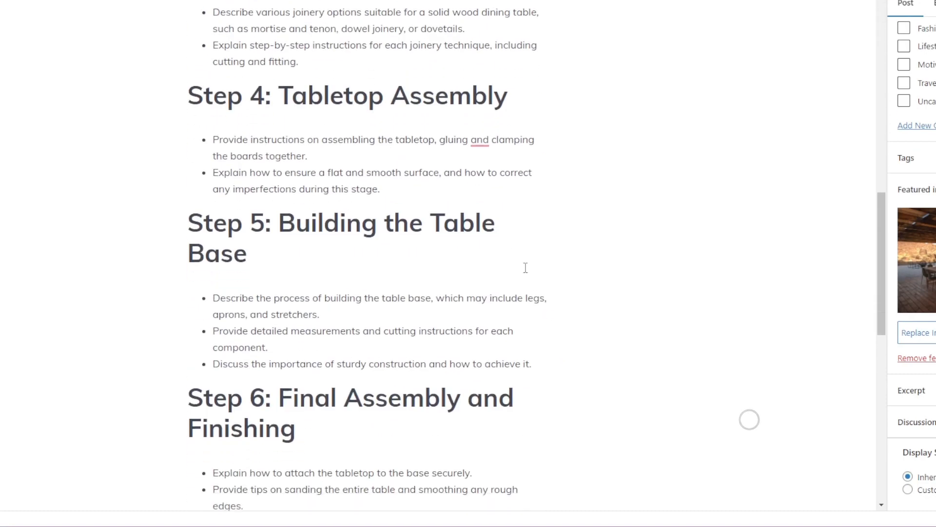
pyautogui.scroll(20, 793, 259)
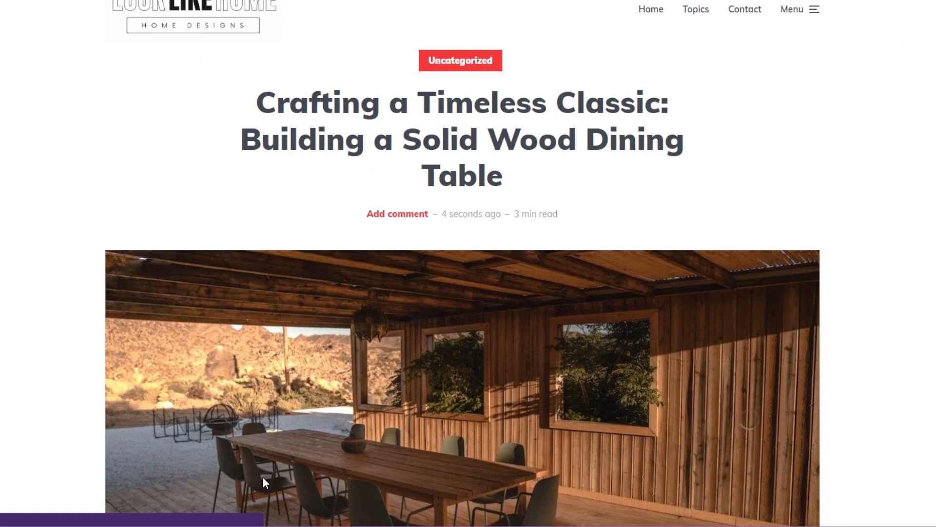
# Step: Scroll through the live Solid Wood Dining Table post to check the published page
pyautogui.scroll(-20, 229, 472)
pyautogui.scroll(-7, 227, 475)
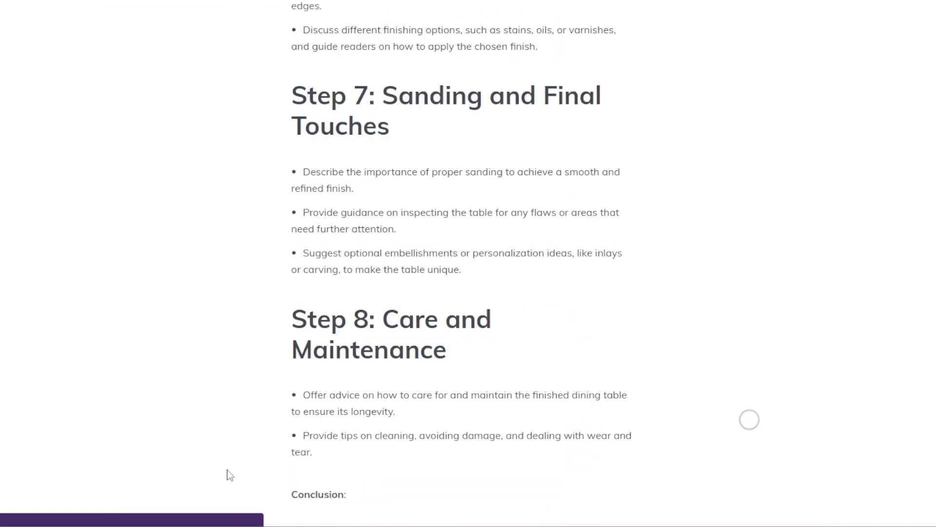
pyautogui.scroll(19, 227, 474)
pyautogui.scroll(19, 227, 475)
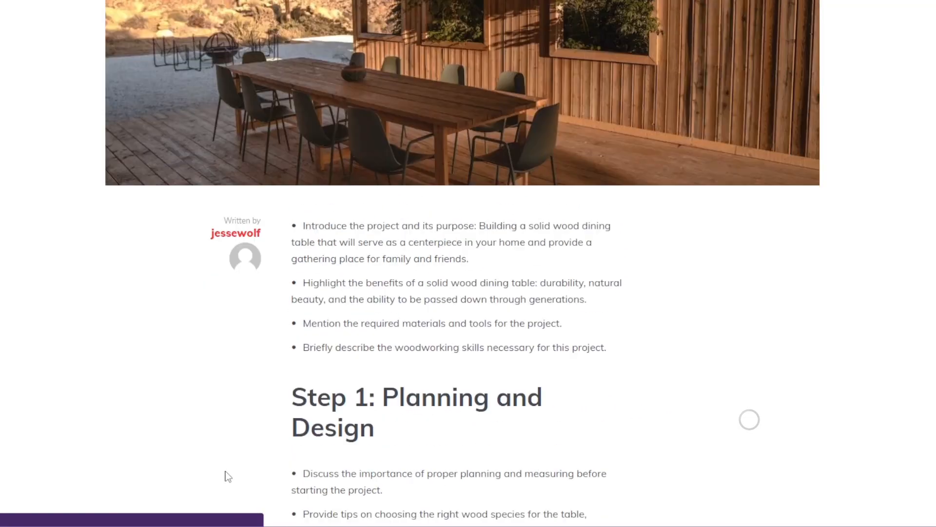
pyautogui.scroll(-15, 227, 475)
pyautogui.scroll(8, 227, 476)
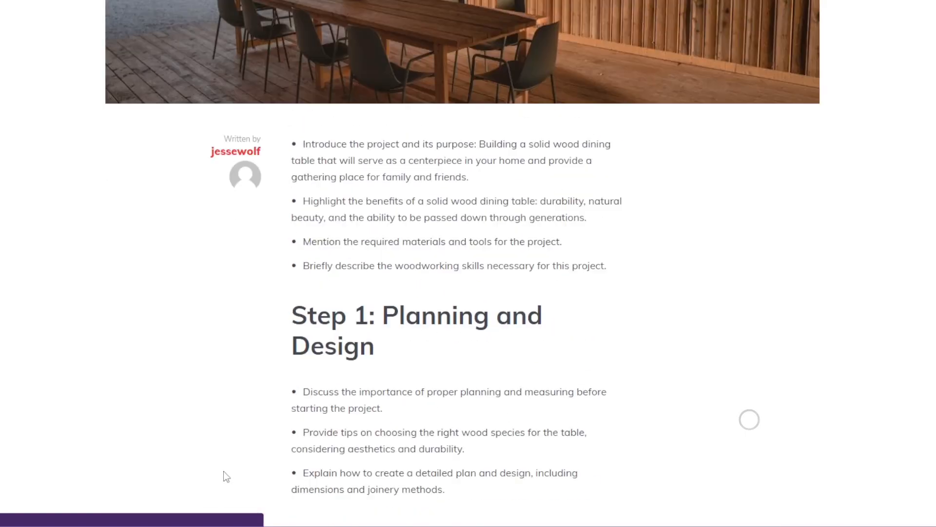
pyautogui.scroll(5, 224, 476)
pyautogui.scroll(3, 223, 473)
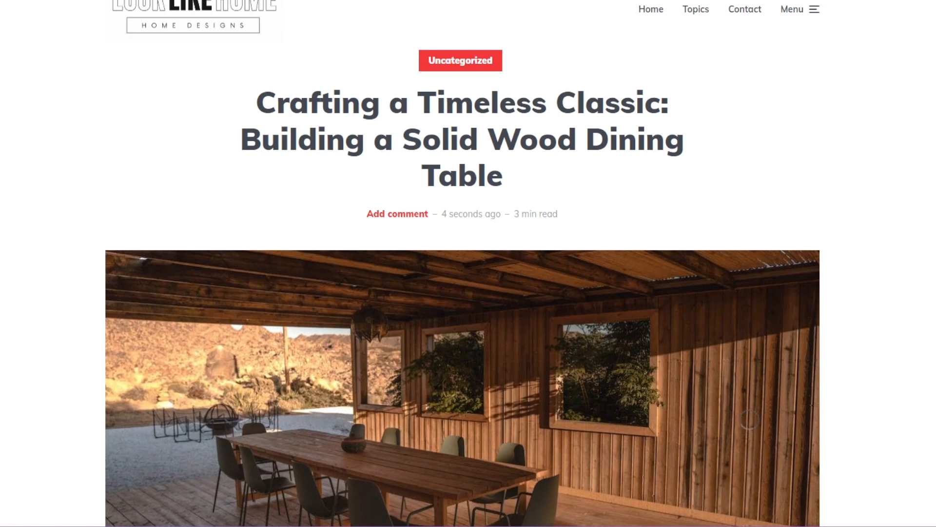
# Step: Copy the live post's web address from the browser address bar
pyautogui.rightClick(5, 0)
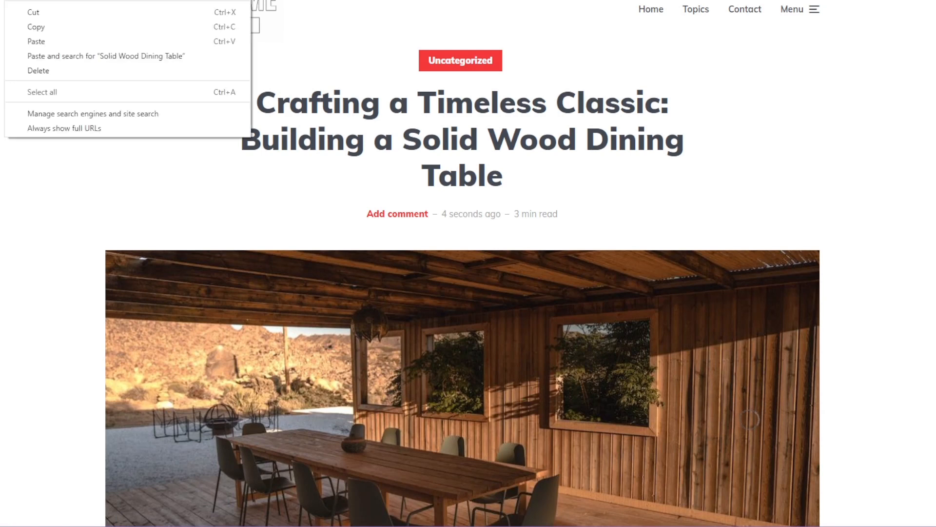
pyautogui.click(66, 28)
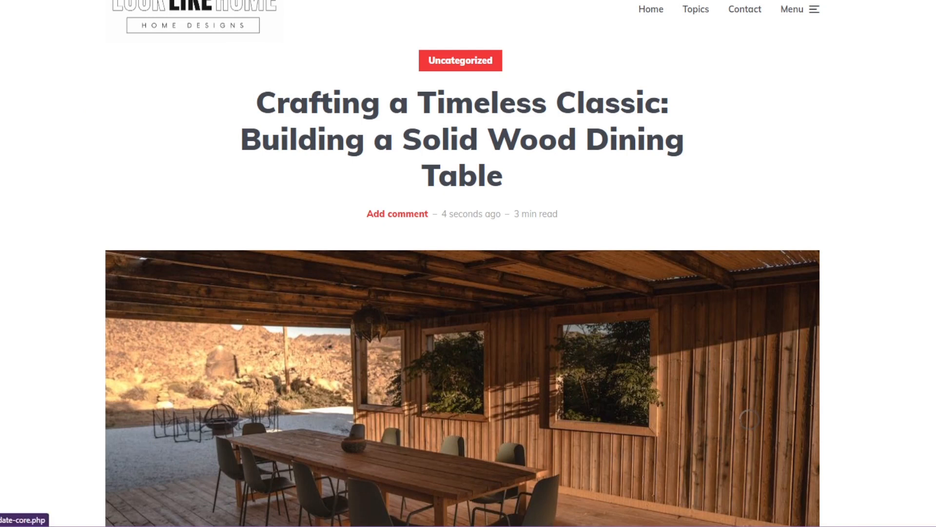
pyautogui.rightClick(22, 0)
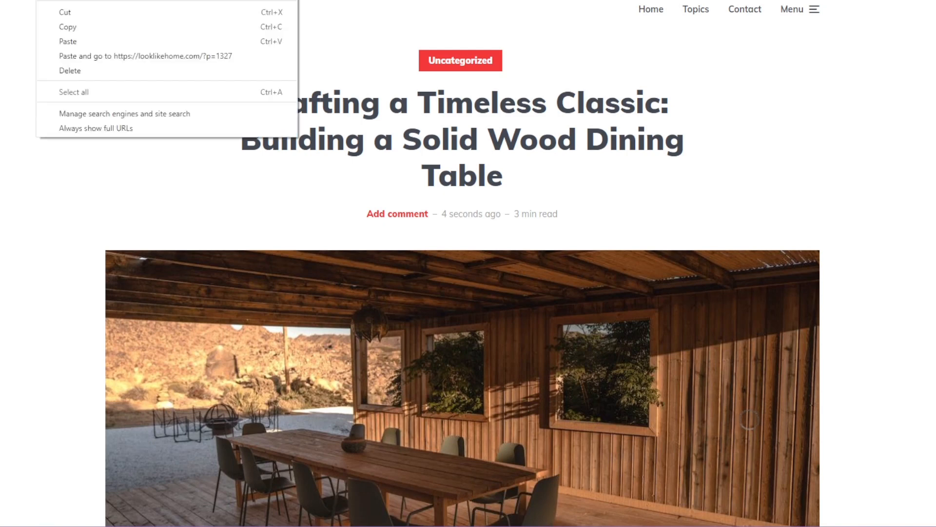
pyautogui.click(94, 28)
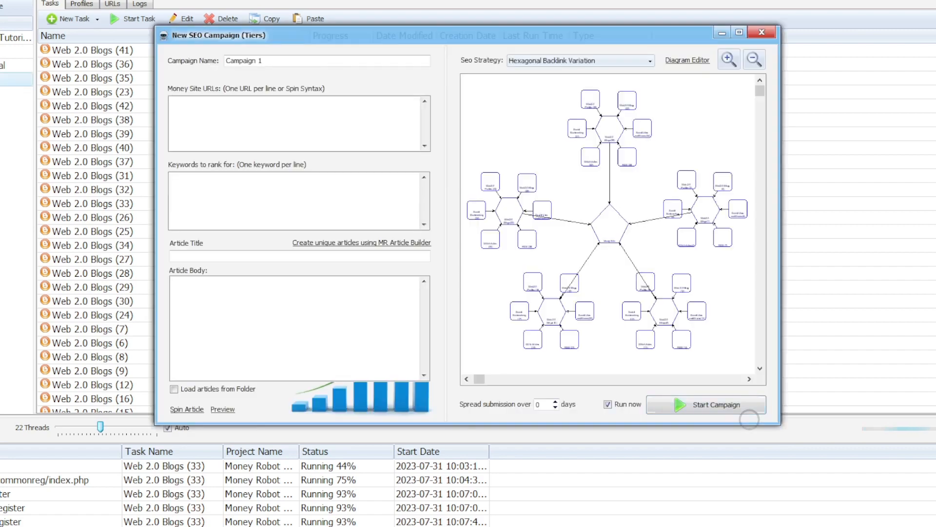
# Step: Replace the default campaign name with 'Woodworking Wooden table project'
pyautogui.click(263, 61)
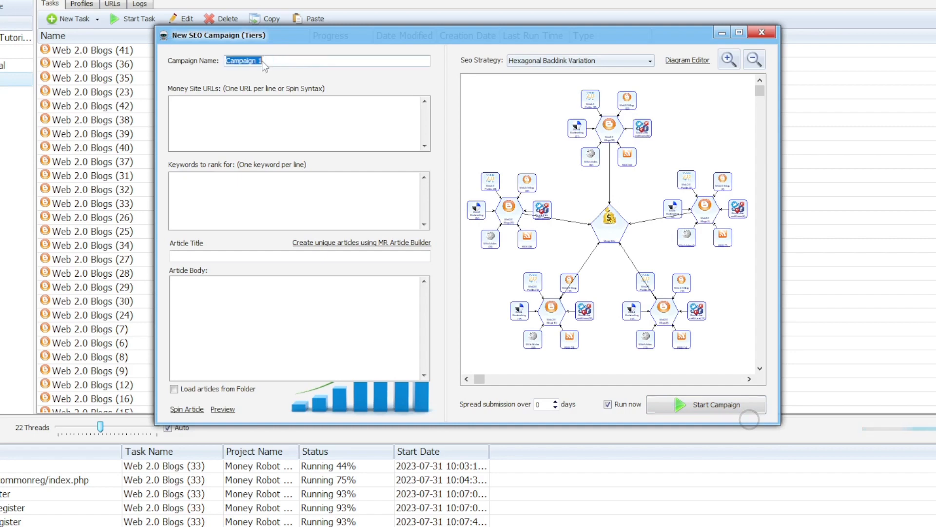
pyautogui.write('Campaign Wood')
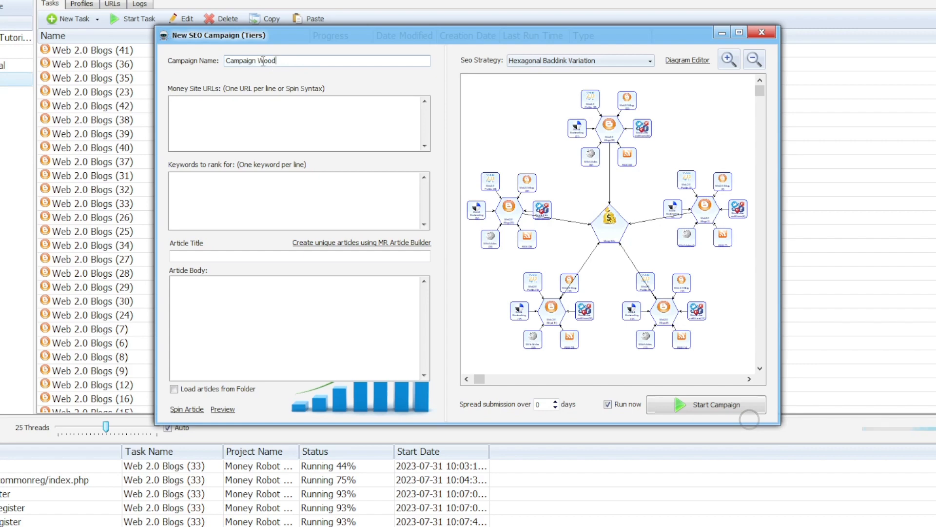
pyautogui.doubleClick(264, 61)
pyautogui.click(282, 64)
pyautogui.moveTo(279, 62); pyautogui.dragTo(204, 63)
pyautogui.press('BackSpace')
pyautogui.write('Wood')
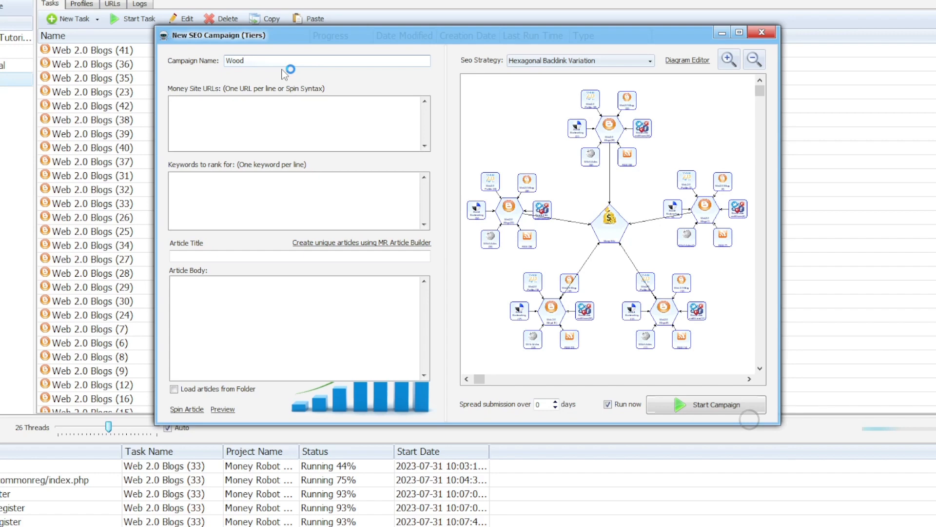
pyautogui.press('BackSpace')
pyautogui.write('working Wooden table pr')
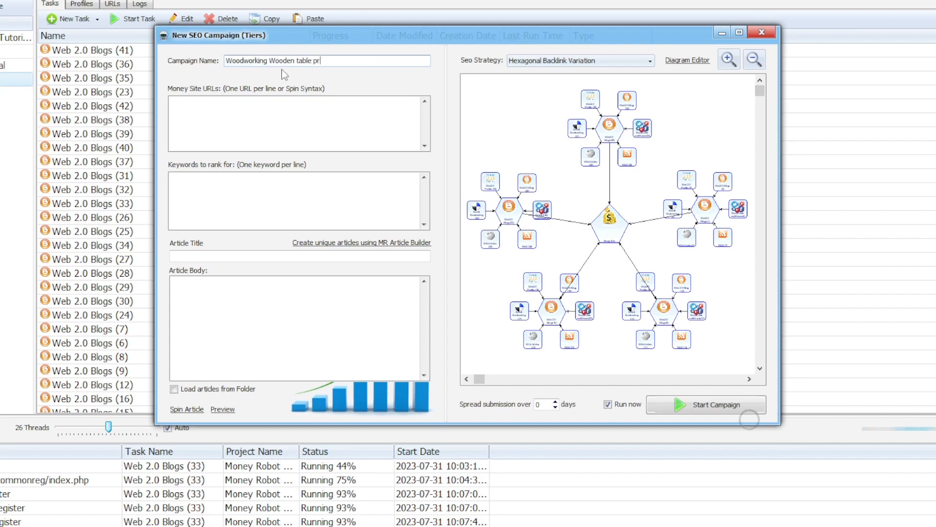
pyautogui.write('oject')
# Step: Select the full campaign name 'Woodworking Wooden table project' and copy it
pyautogui.doubleClick(285, 61)
pyautogui.click(317, 58)
pyautogui.moveTo(340, 60); pyautogui.dragTo(224, 60)
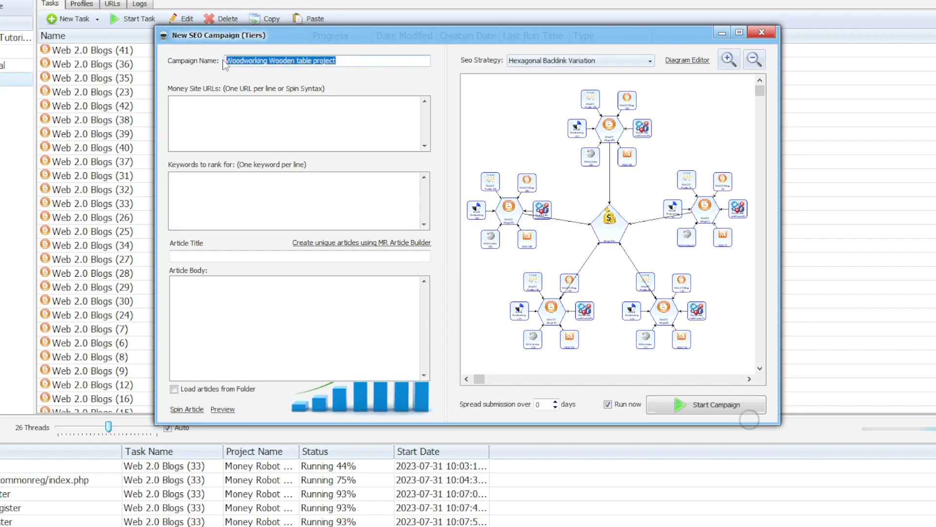
pyautogui.rightClick(253, 60)
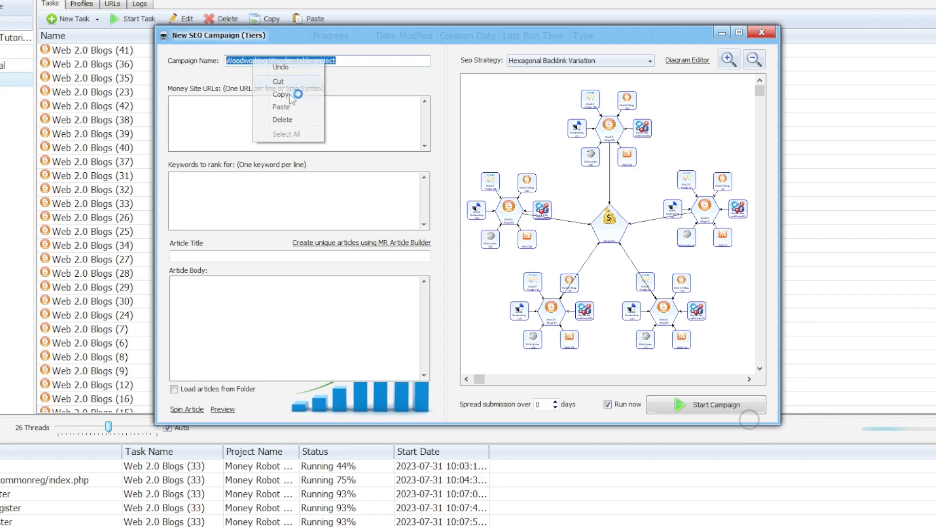
pyautogui.click(282, 95)
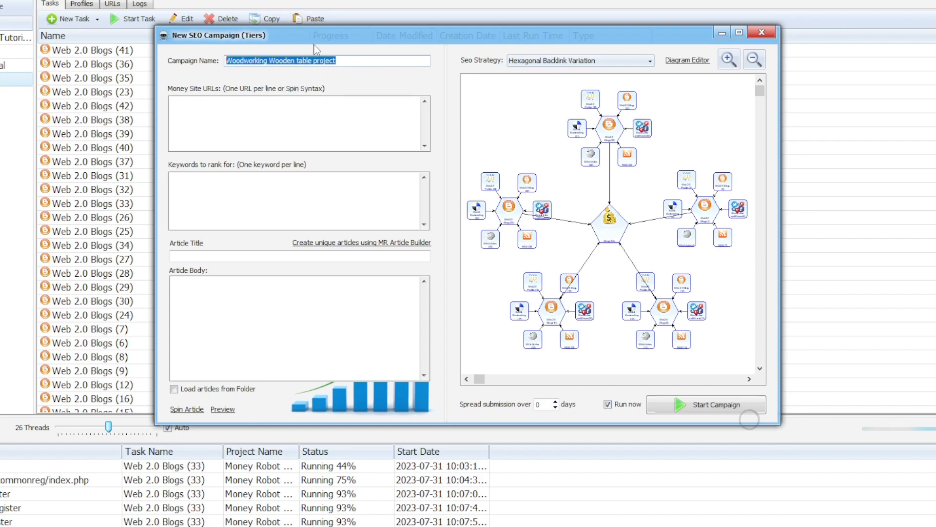
pyautogui.rightClick(281, 64)
pyautogui.click(300, 93)
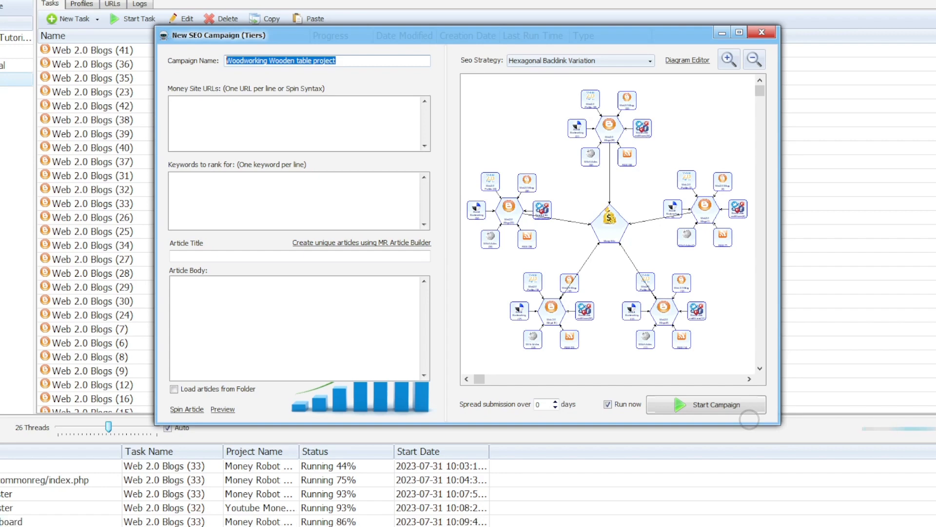
# Step: Search keywords for 'Woodworking Wooden table project', copy the checked results, and close the Keyword Research Tool
pyautogui.click(749, 412)
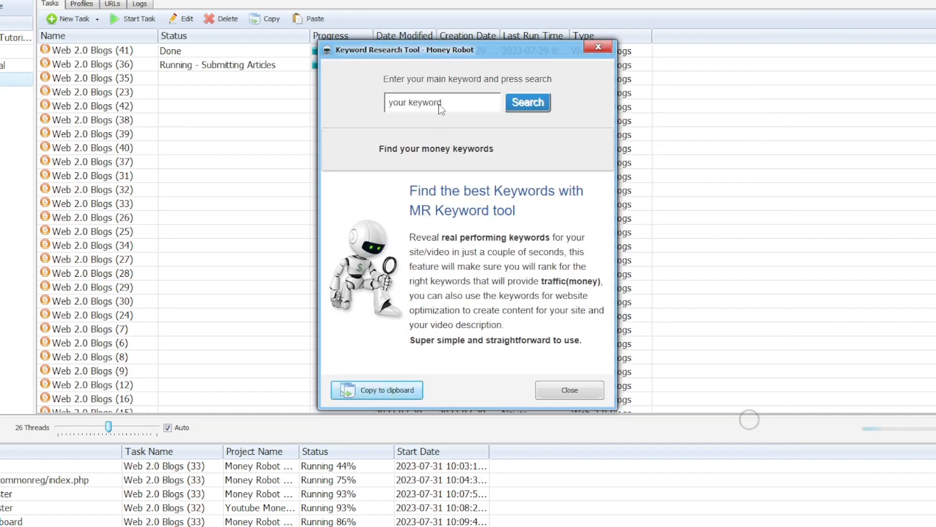
pyautogui.click(428, 107)
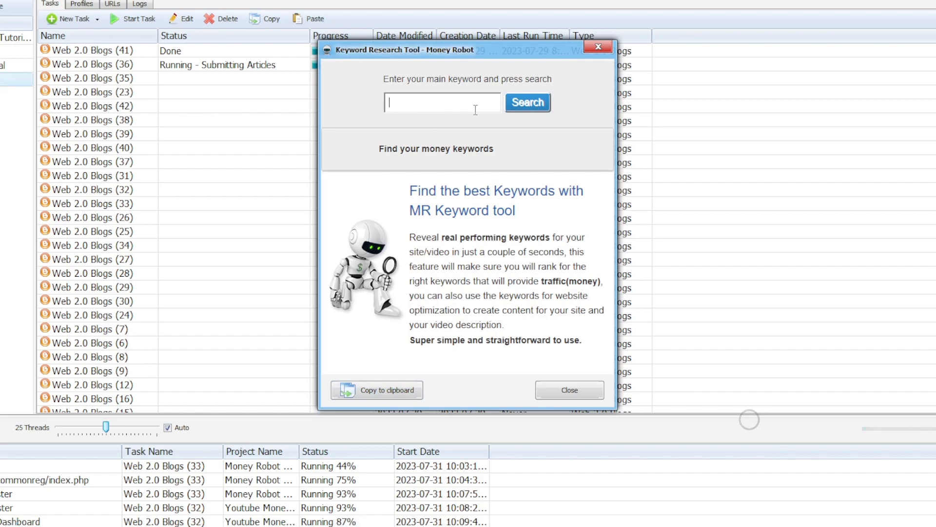
pyautogui.hotkey('ctrl', 'v')
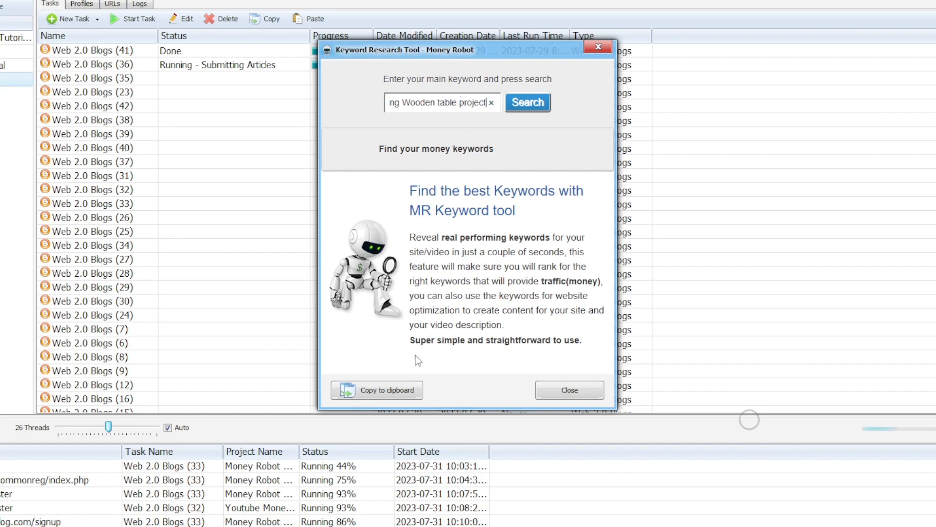
pyautogui.click(517, 104)
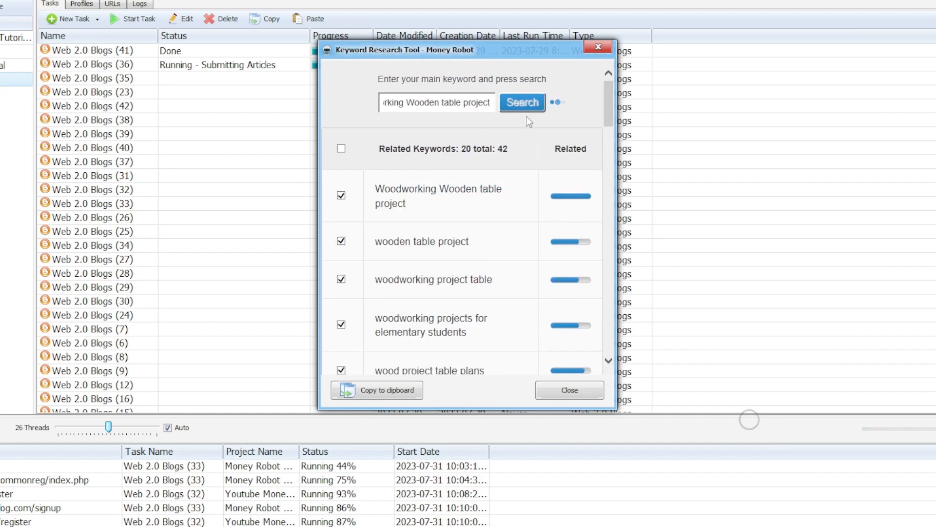
pyautogui.scroll(-10, 525, 260)
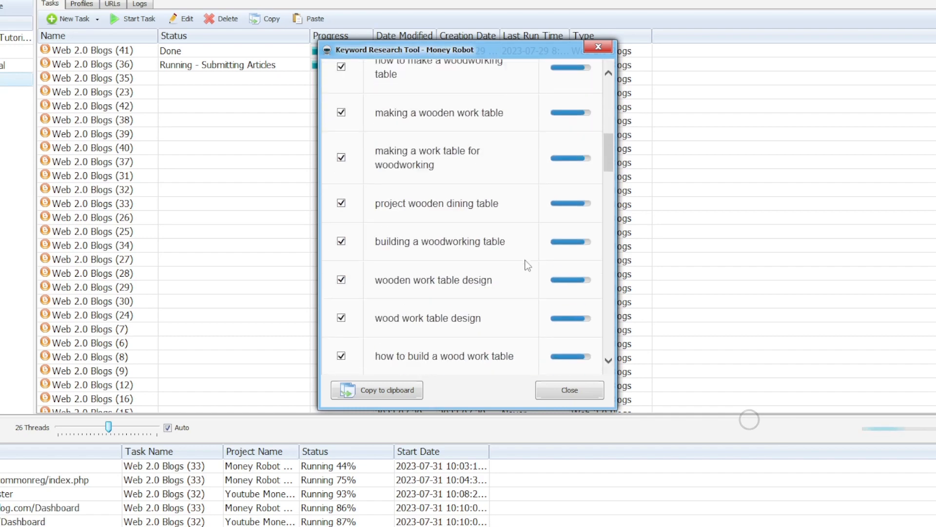
pyautogui.scroll(-3, 527, 266)
pyautogui.scroll(3, 528, 266)
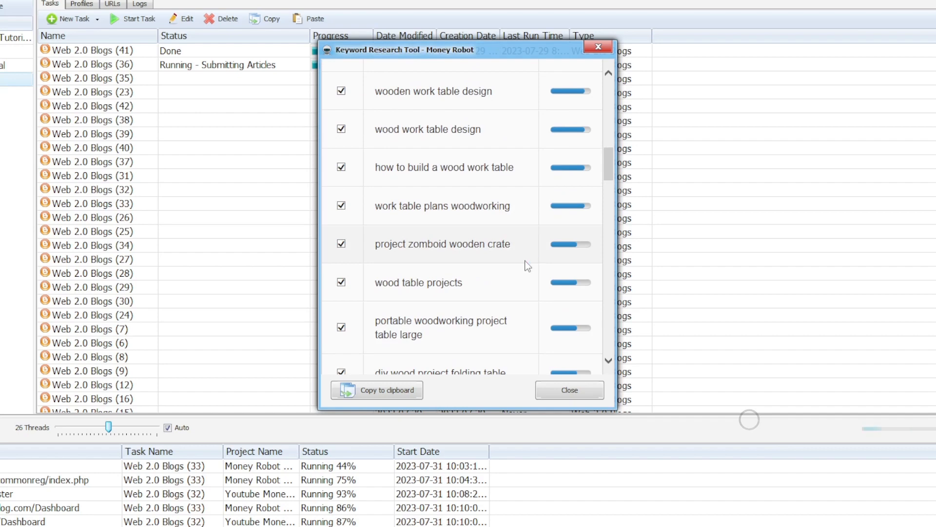
pyautogui.scroll(2, 527, 266)
pyautogui.scroll(5, 527, 266)
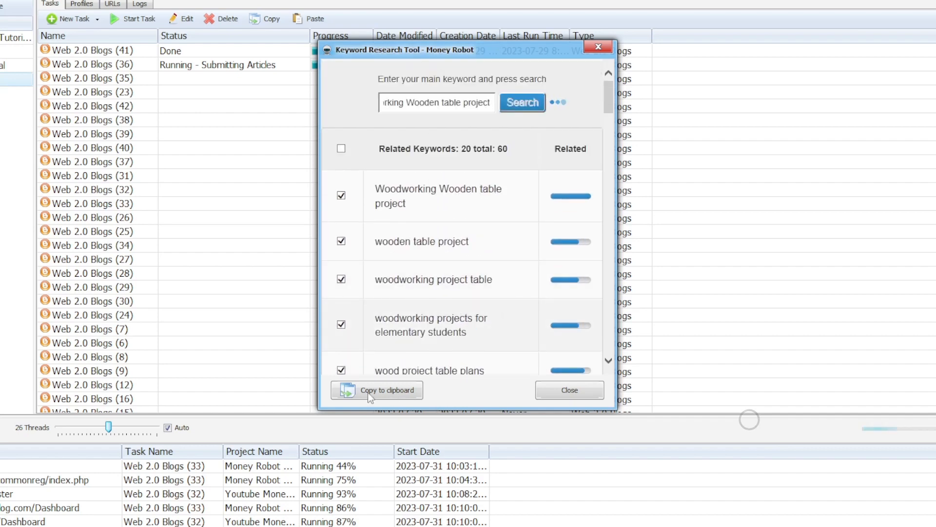
pyautogui.click(343, 393)
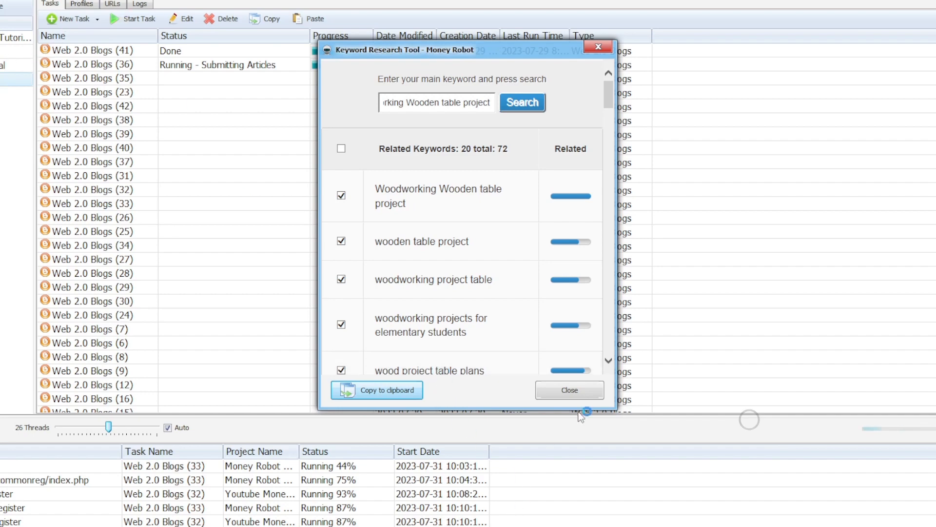
pyautogui.click(581, 390)
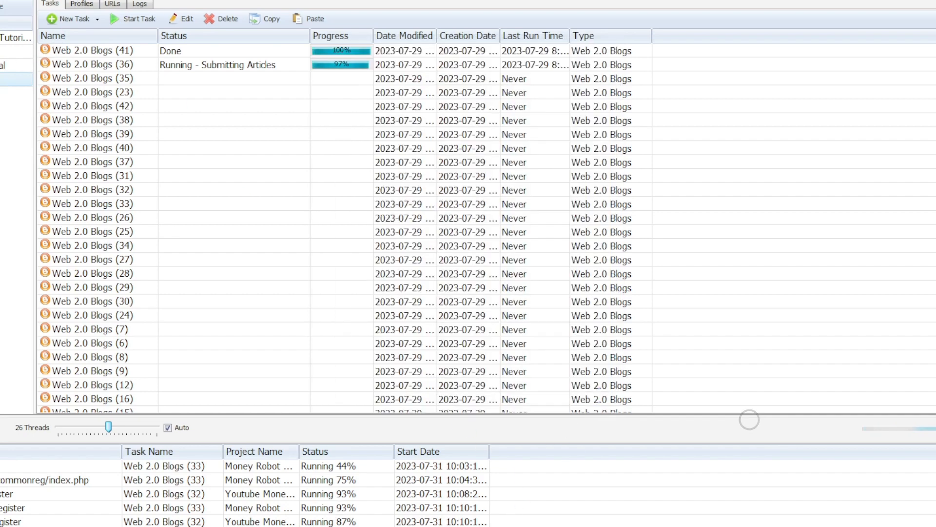
# Step: Paste the researched keyword phrases into the campaign's keywords list, removing the empty last line
pyautogui.moveTo(679, 526)
pyautogui.click(727, 523)
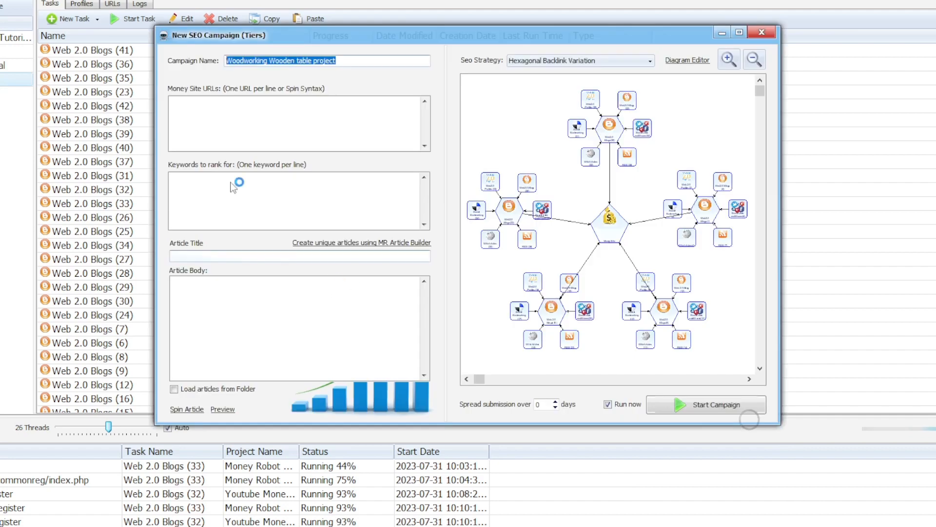
pyautogui.click(190, 111)
pyautogui.click(204, 181)
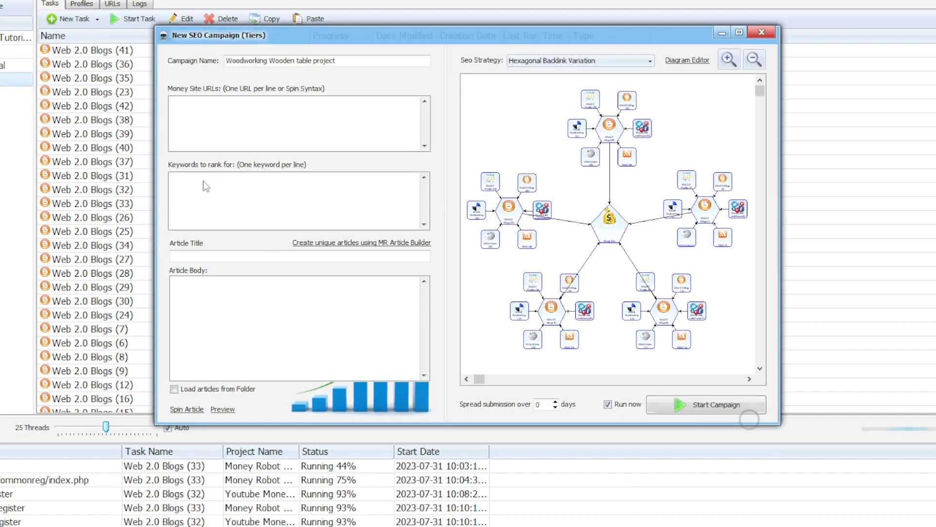
pyautogui.write('work table plans woodworking project zomboid wooden crate wood table projects portable woodworking project table large diy wood project folding table')
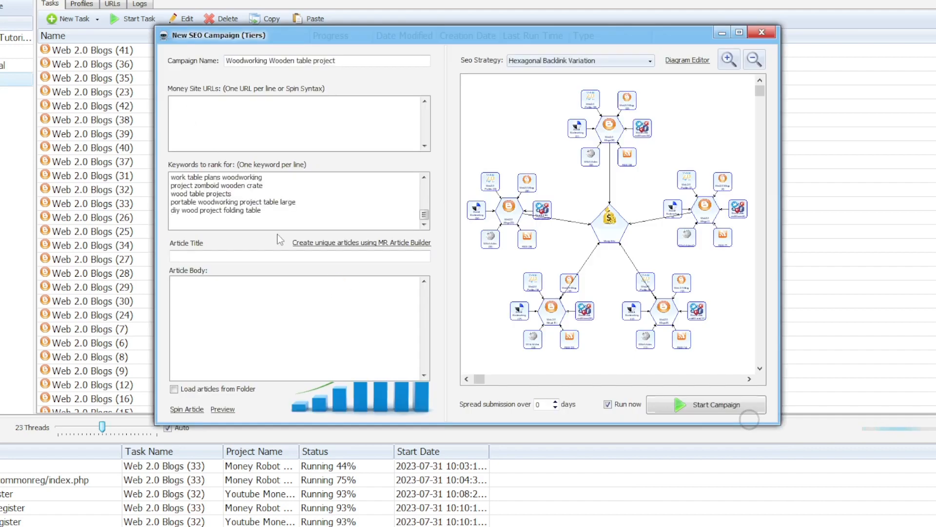
pyautogui.press('BackSpace')
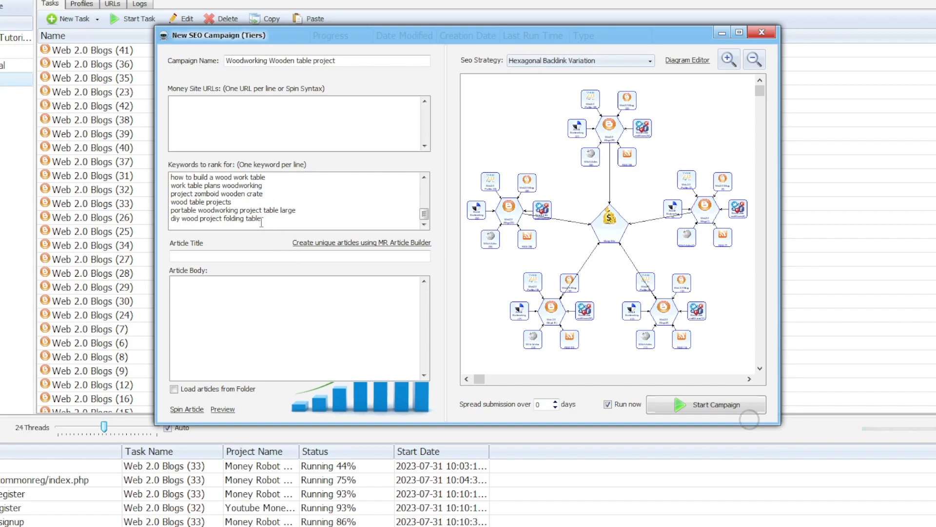
pyautogui.moveTo(266, 218); pyautogui.dragTo(158, 175)
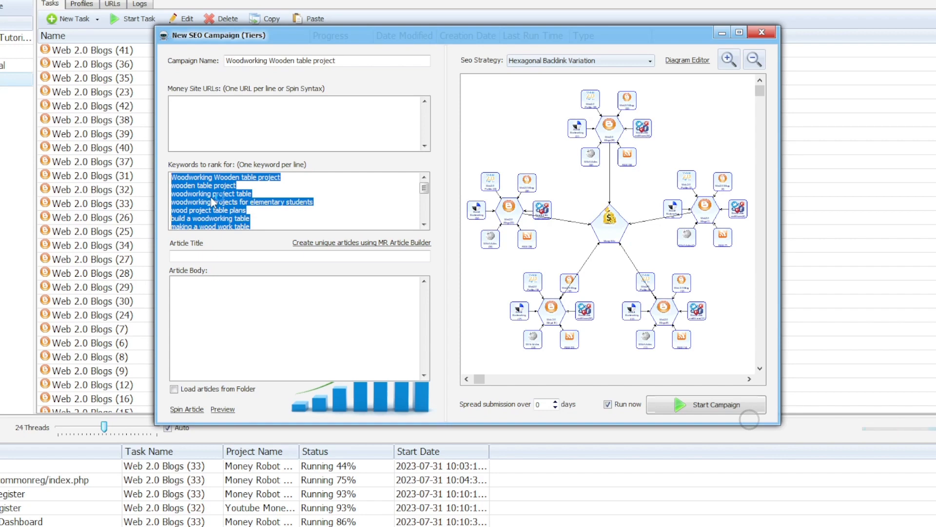
pyautogui.click(216, 129)
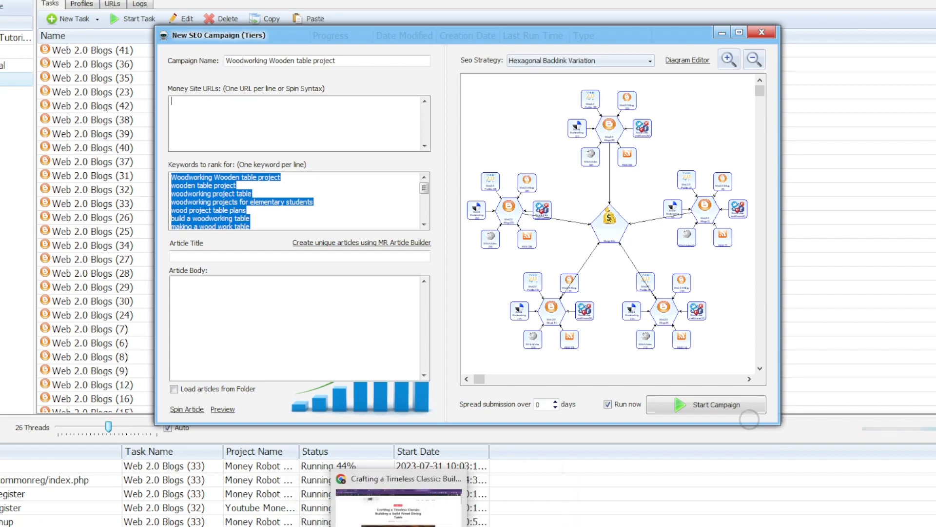
pyautogui.click(406, 521)
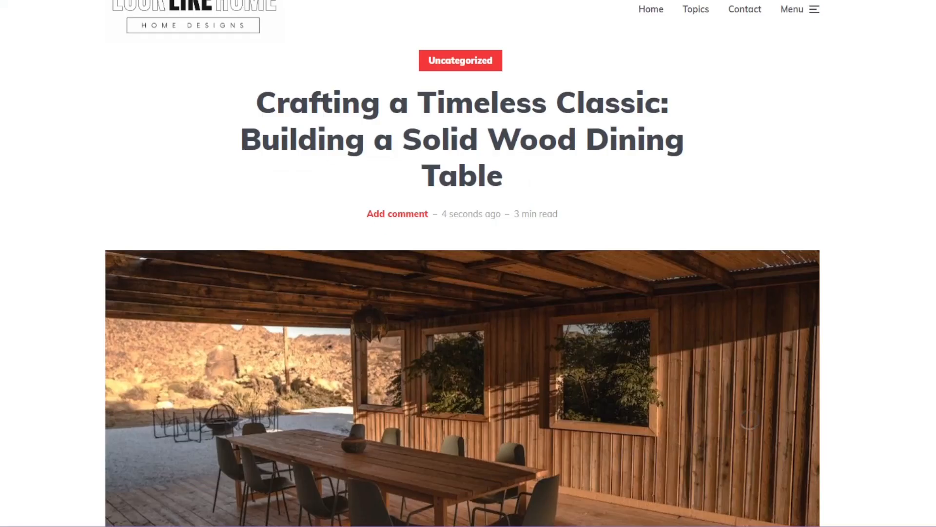
pyautogui.rightClick(14, 0)
pyautogui.click(54, 26)
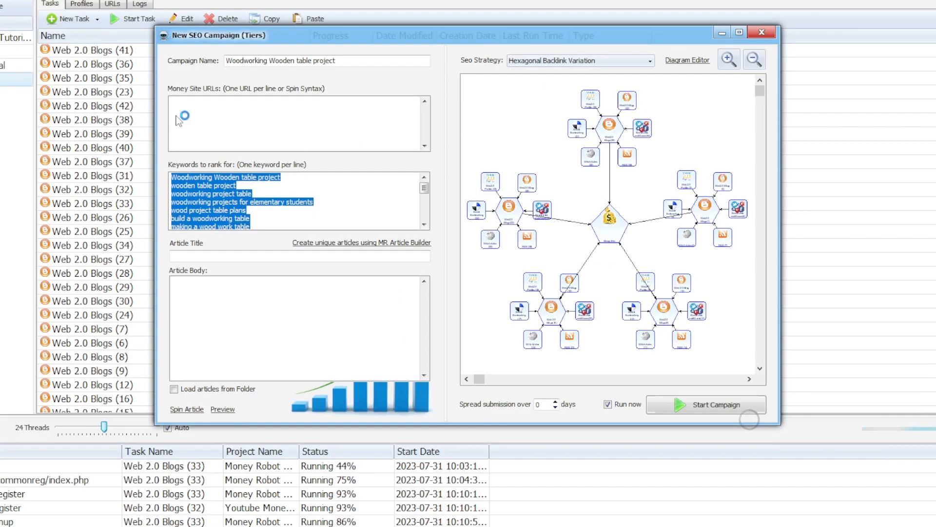
pyautogui.rightClick(191, 102)
pyautogui.click(234, 153)
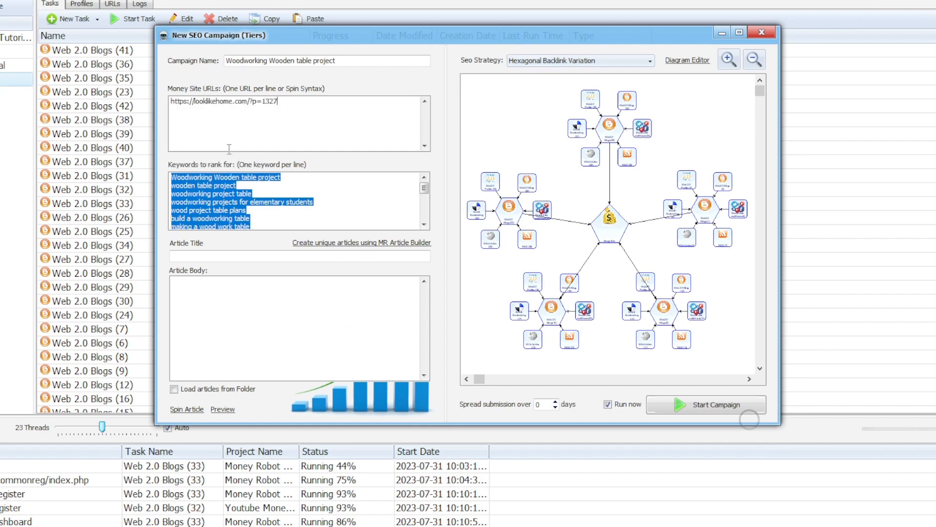
# Step: Copy the whole keyword list and start a unique article with MR Article Builder
pyautogui.click(208, 194)
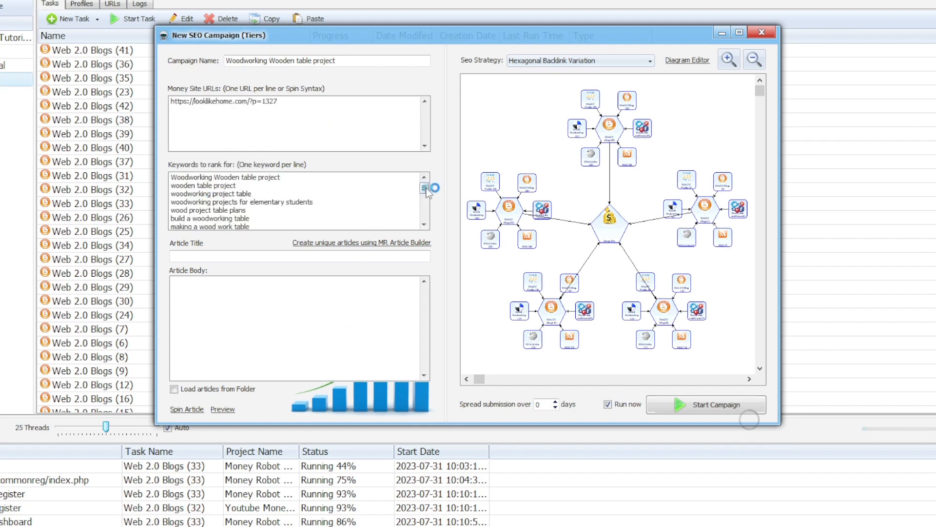
pyautogui.moveTo(424, 188); pyautogui.dragTo(433, 239)
pyautogui.moveTo(299, 220); pyautogui.dragTo(191, 202)
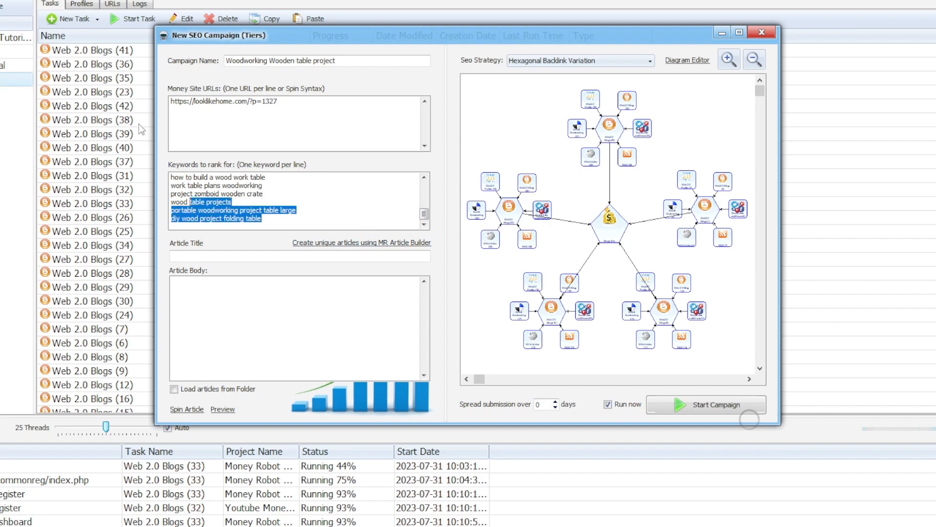
pyautogui.moveTo(261, 218); pyautogui.dragTo(174, 151)
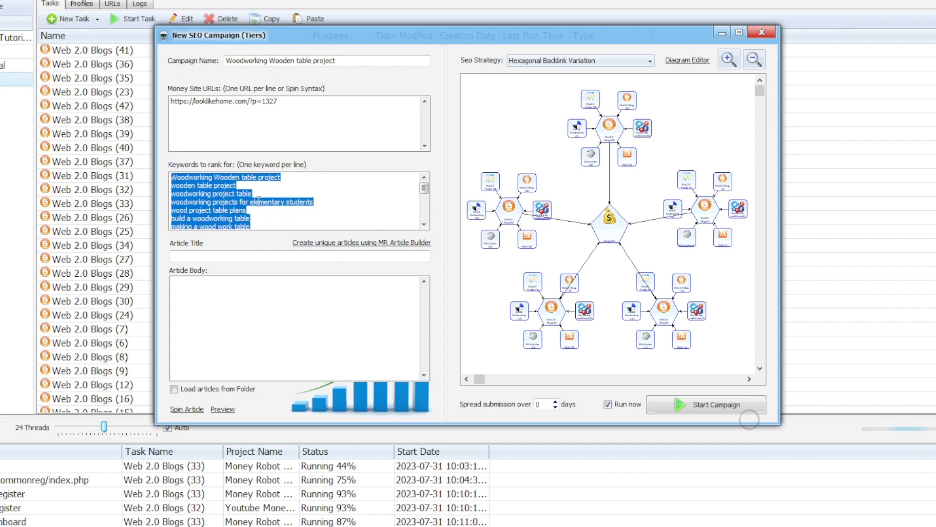
pyautogui.rightClick(223, 189)
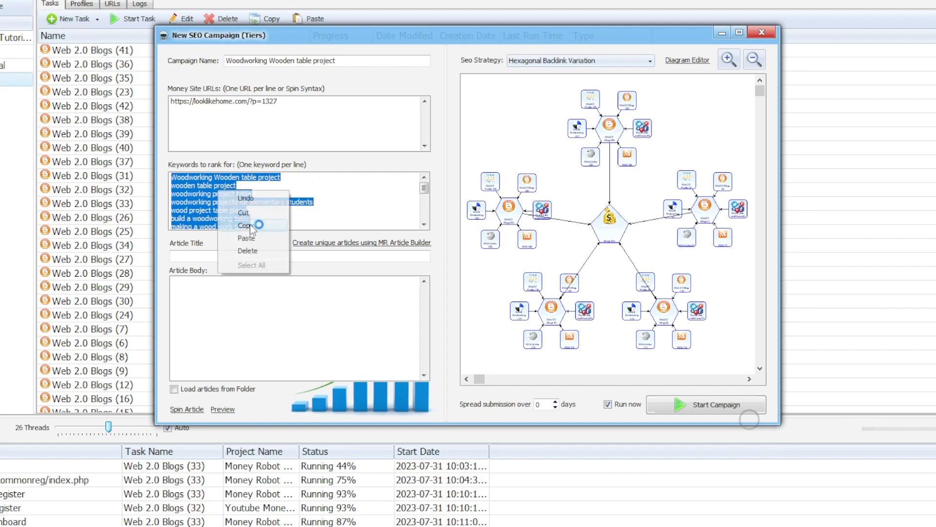
pyautogui.click(252, 224)
pyautogui.click(317, 242)
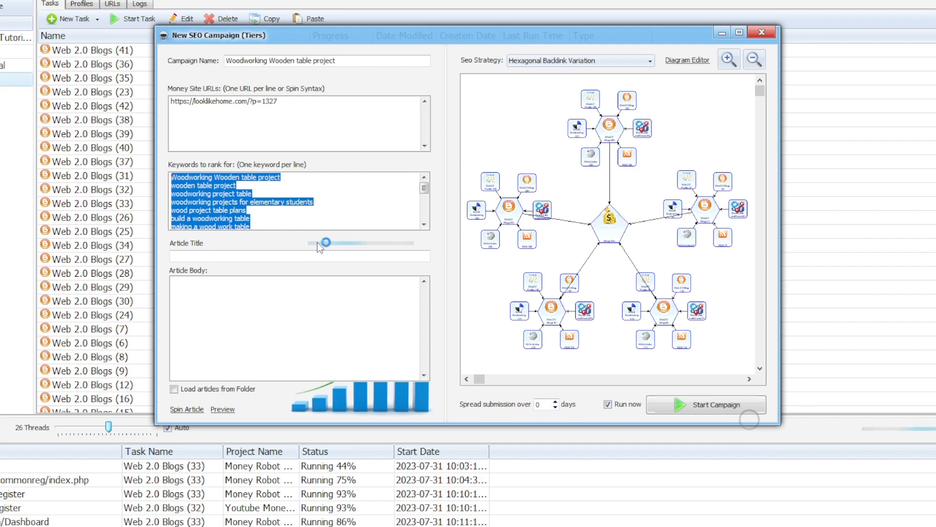
# Step: Set 'Spread submission over' to 1 day
pyautogui.click(555, 401)
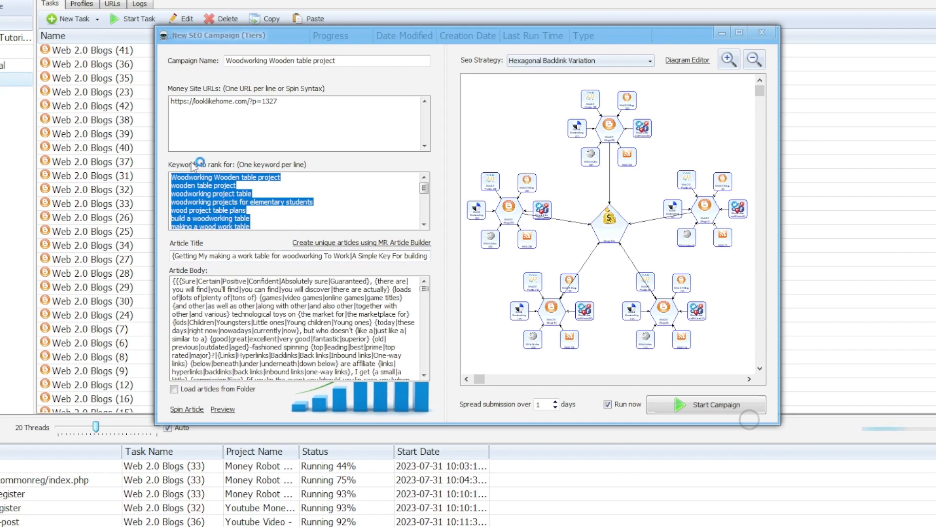
# Step: Copy the selected keyword list
pyautogui.rightClick(194, 198)
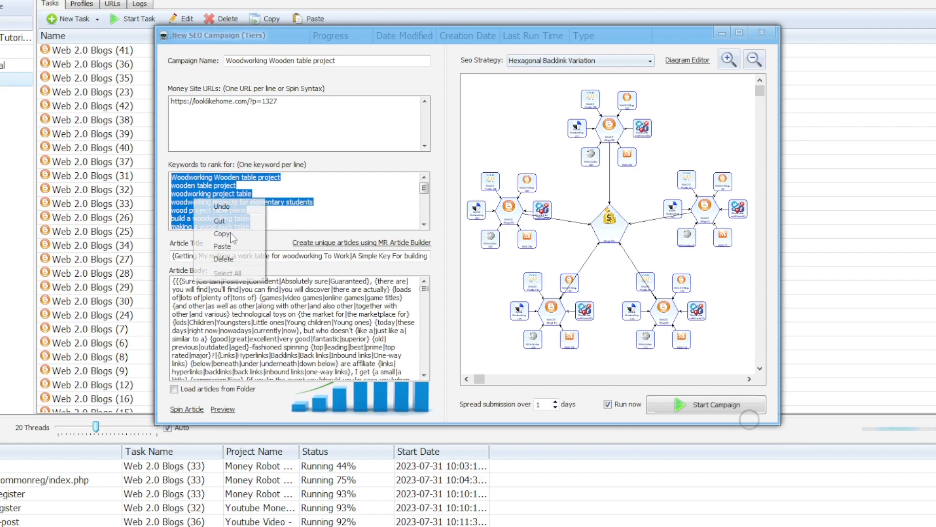
pyautogui.click(222, 234)
pyautogui.rightClick(211, 195)
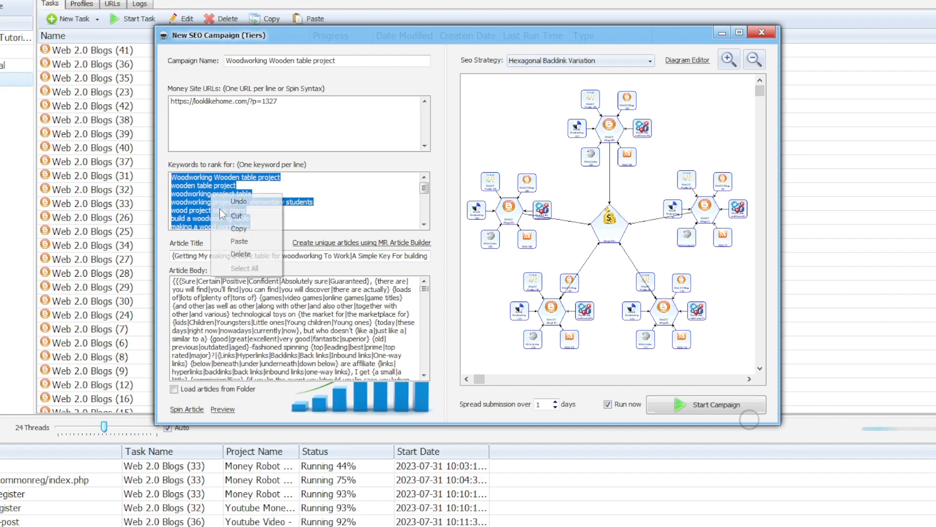
pyautogui.click(244, 232)
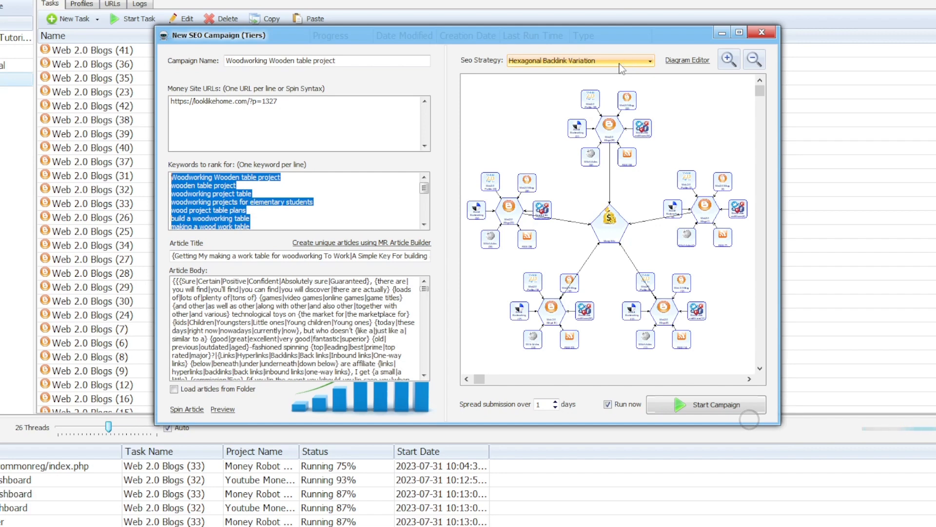
# Step: Review the SEO Strategy options, keeping Hexagonal Backlink Variation selected
pyautogui.click(621, 64)
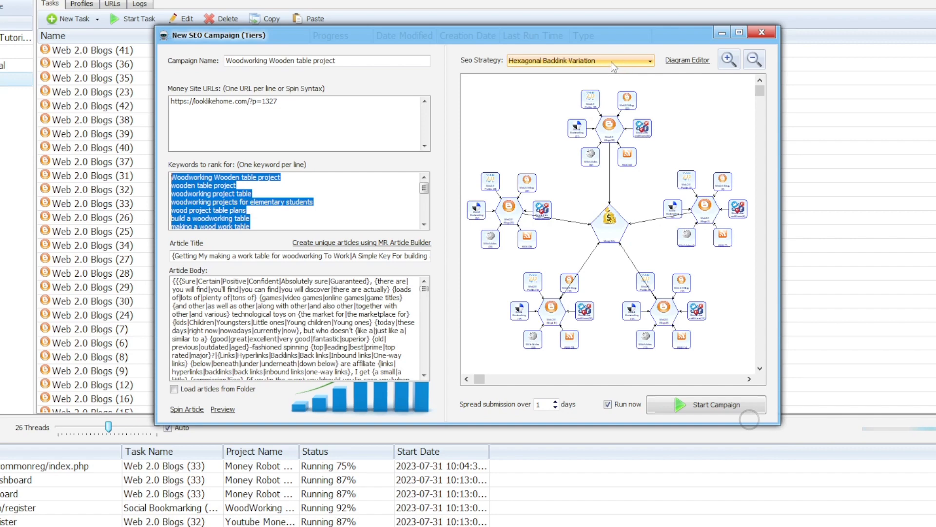
pyautogui.click(632, 61)
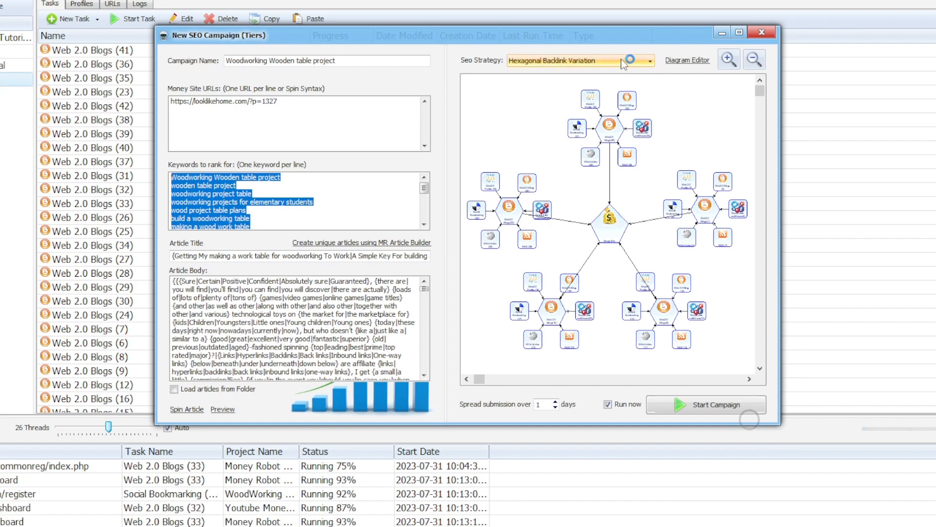
pyautogui.click(622, 60)
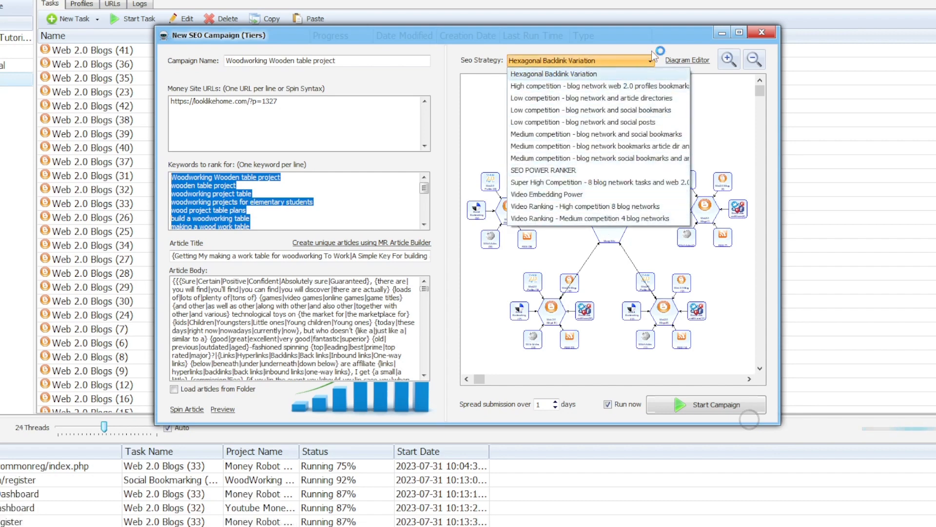
pyautogui.click(680, 62)
# Step: Open the Hexagonal Backlink Variation diagram maximized and zoomed out, then bring up the Diagram Name save prompt
pyautogui.click(681, 64)
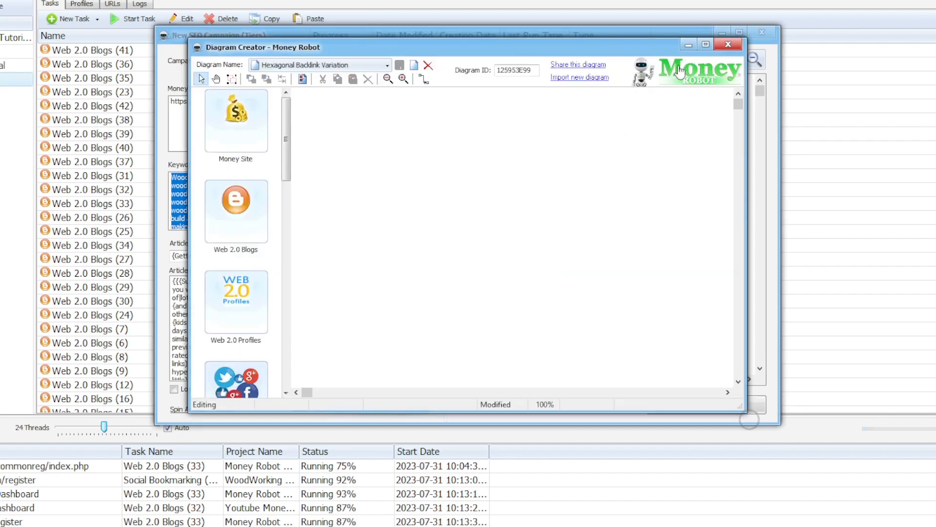
pyautogui.click(705, 45)
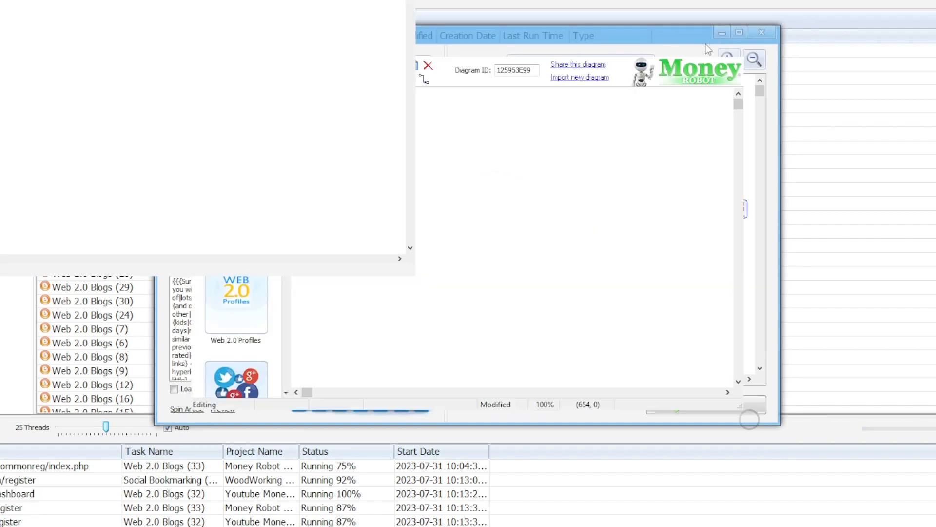
pyautogui.moveTo(395, 162); pyautogui.dragTo(373, 134)
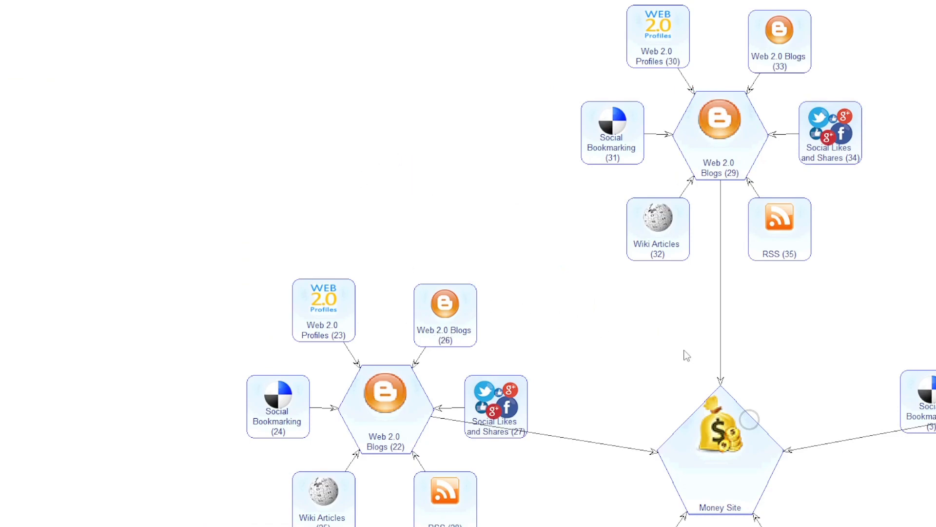
pyautogui.scroll(-5, 686, 355)
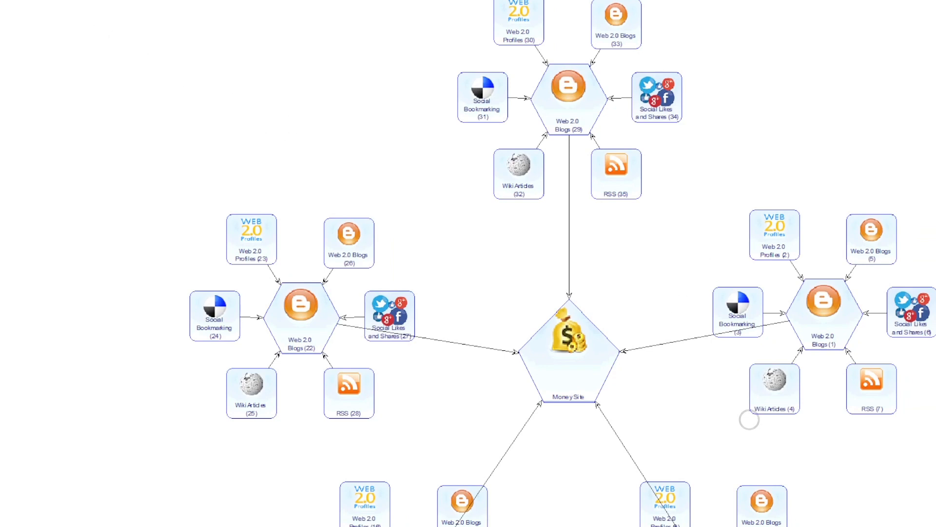
pyautogui.hotkey('ctrl', 's')
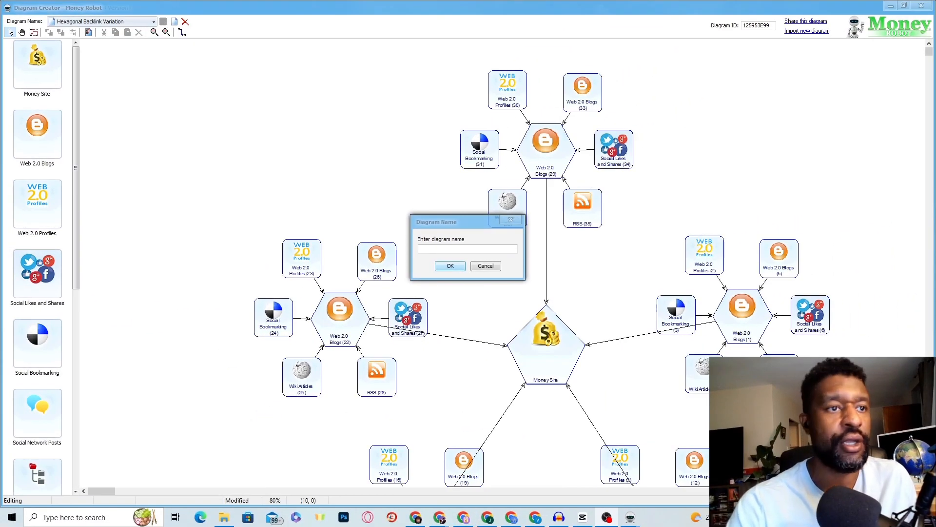
pyautogui.click(449, 250)
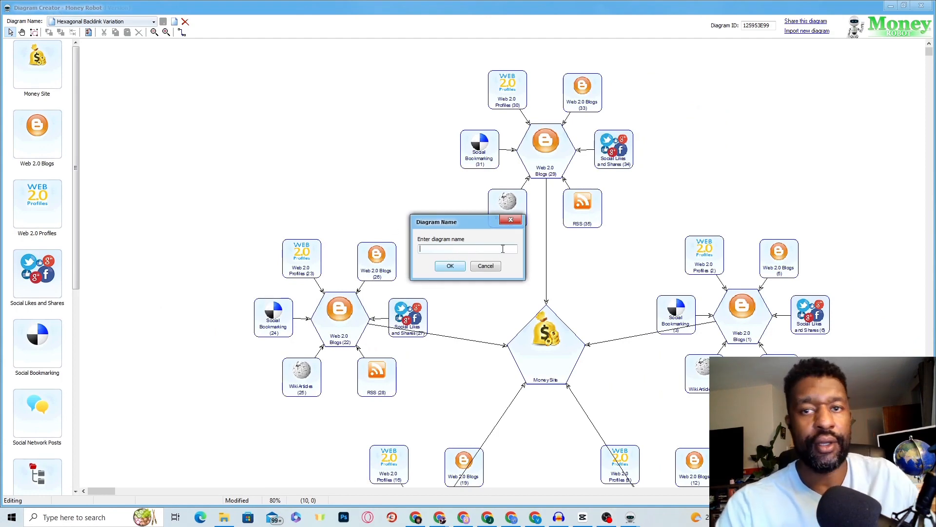
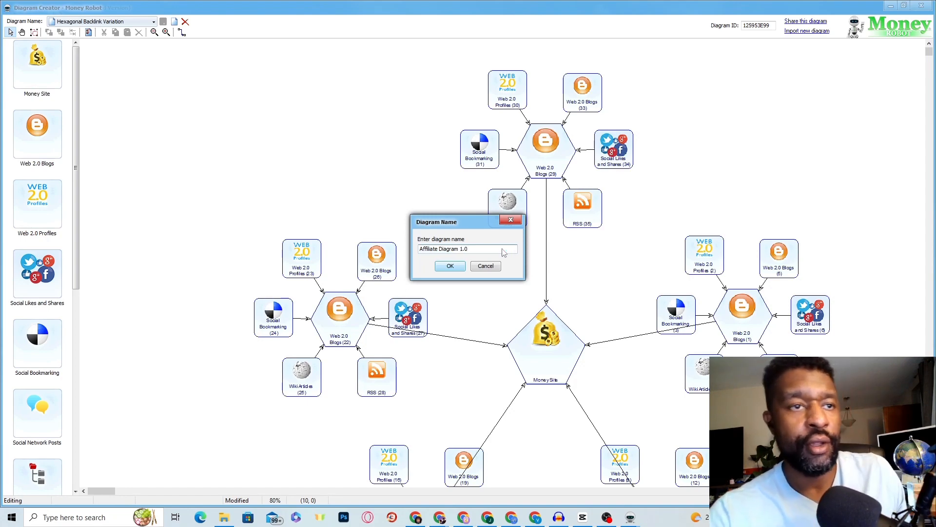
# Step: Confirm the name 'Affiliate Diagram 1.0' to create the new blank diagram
pyautogui.click(451, 267)
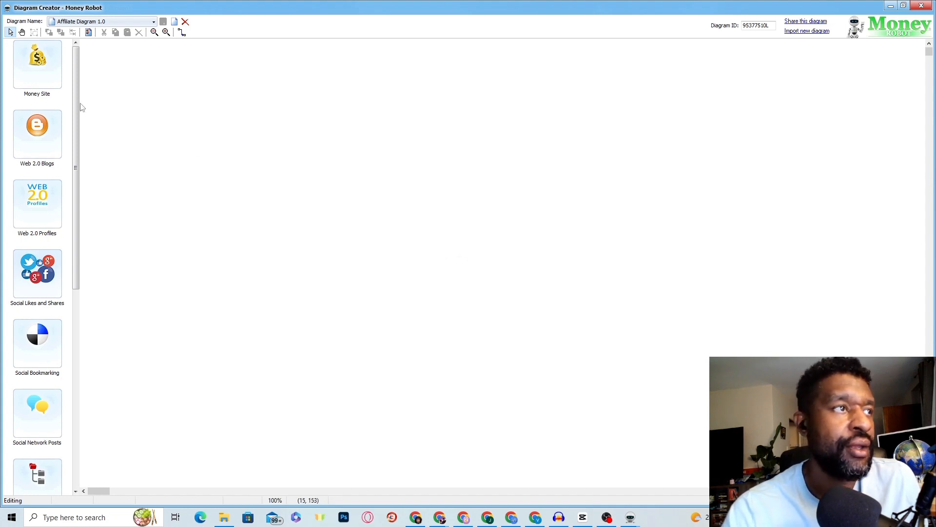
# Step: Place a Money Site node on the canvas and drag in seven Web 2.0 Blogs nodes
pyautogui.moveTo(41, 72); pyautogui.dragTo(519, 244)
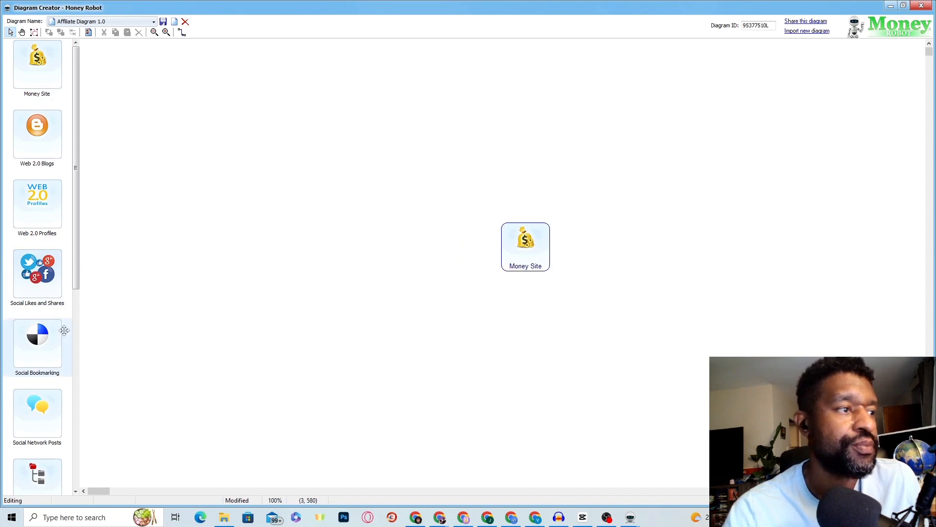
pyautogui.scroll(-7, 48, 351)
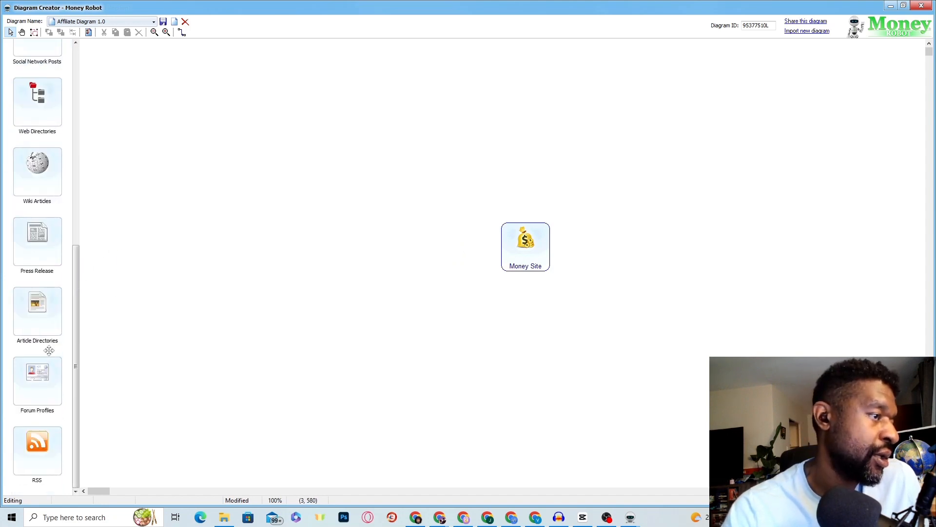
pyautogui.scroll(8, 49, 351)
pyautogui.moveTo(43, 163); pyautogui.dragTo(402, 133)
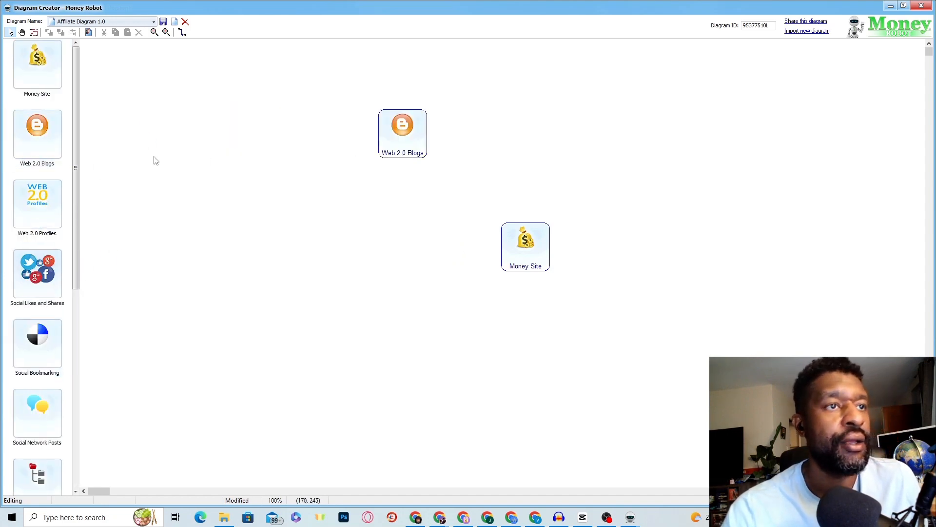
pyautogui.moveTo(37, 136); pyautogui.dragTo(348, 132)
pyautogui.moveTo(53, 144); pyautogui.dragTo(305, 198)
pyautogui.moveTo(23, 142); pyautogui.dragTo(343, 249)
pyautogui.moveTo(52, 146); pyautogui.dragTo(305, 315)
pyautogui.moveTo(21, 140); pyautogui.dragTo(422, 234)
pyautogui.moveTo(57, 151); pyautogui.dragTo(435, 390)
# Step: Spread the blog nodes in a ring around the Money Site and add an eighth Web 2.0 Blogs node
pyautogui.moveTo(525, 388); pyautogui.dragTo(551, 391)
pyautogui.moveTo(431, 234); pyautogui.dragTo(531, 128)
pyautogui.moveTo(422, 143); pyautogui.dragTo(761, 258)
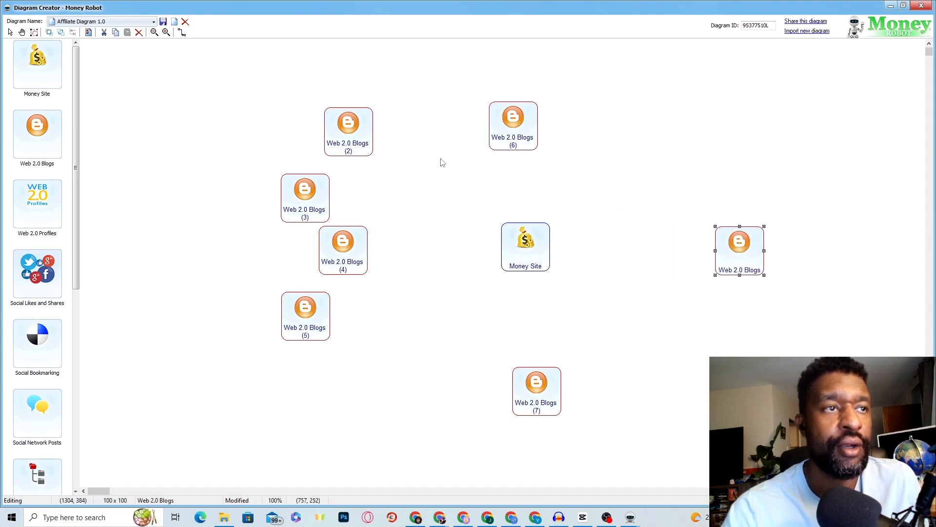
pyautogui.moveTo(369, 136); pyautogui.dragTo(423, 394)
pyautogui.moveTo(309, 334); pyautogui.dragTo(688, 155)
pyautogui.moveTo(328, 177); pyautogui.dragTo(411, 112)
pyautogui.moveTo(356, 257); pyautogui.dragTo(329, 259)
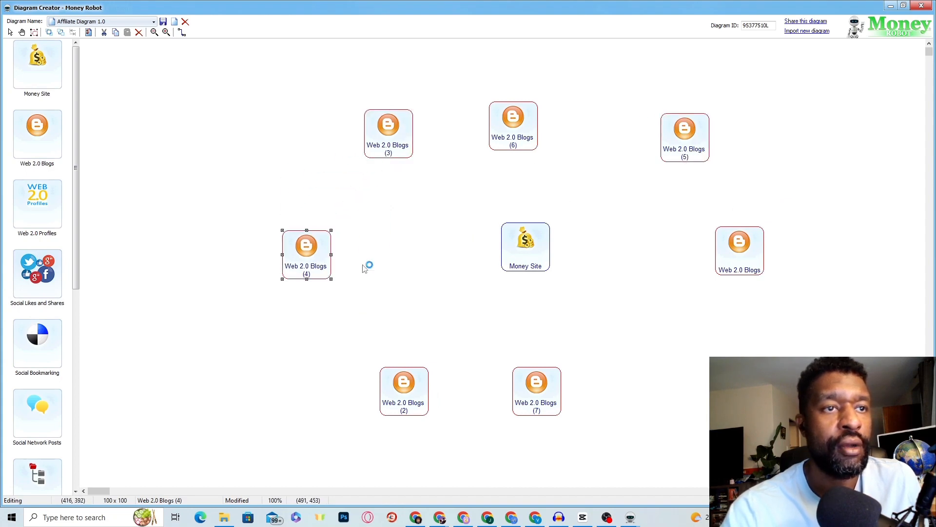
pyautogui.moveTo(757, 249); pyautogui.dragTo(768, 253)
pyautogui.moveTo(545, 392); pyautogui.dragTo(537, 393)
pyautogui.moveTo(417, 397); pyautogui.dragTo(386, 401)
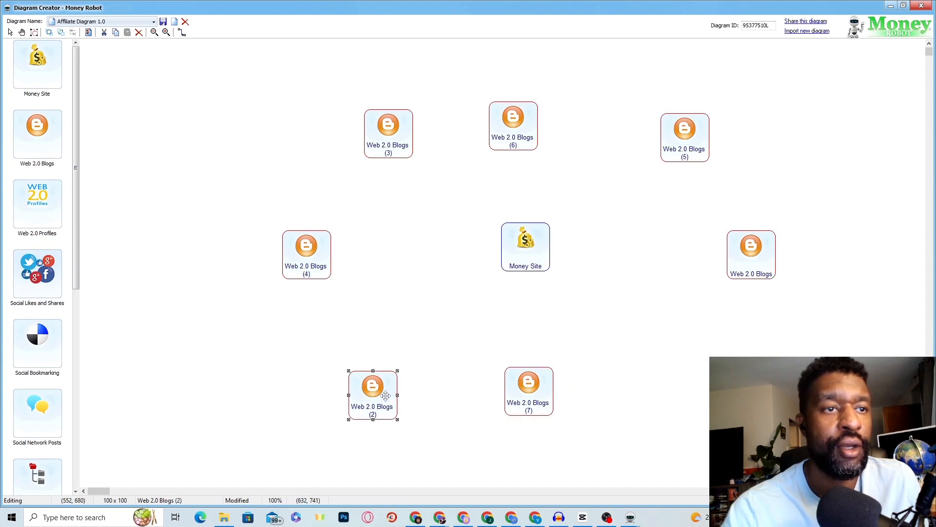
pyautogui.moveTo(37, 134); pyautogui.dragTo(692, 379)
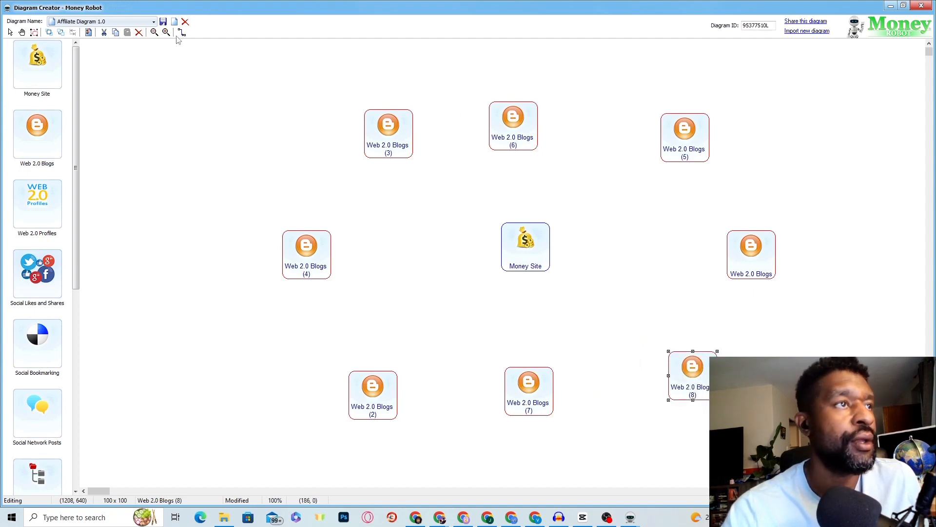
# Step: Zoom the diagram out to 60% so the whole layout is visible
pyautogui.click(155, 32)
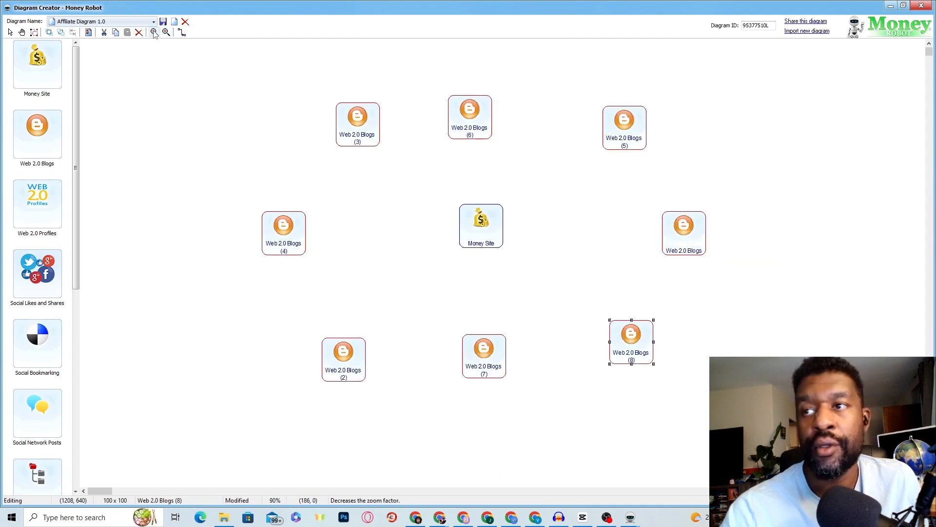
pyautogui.click(154, 32)
pyautogui.click(154, 32)
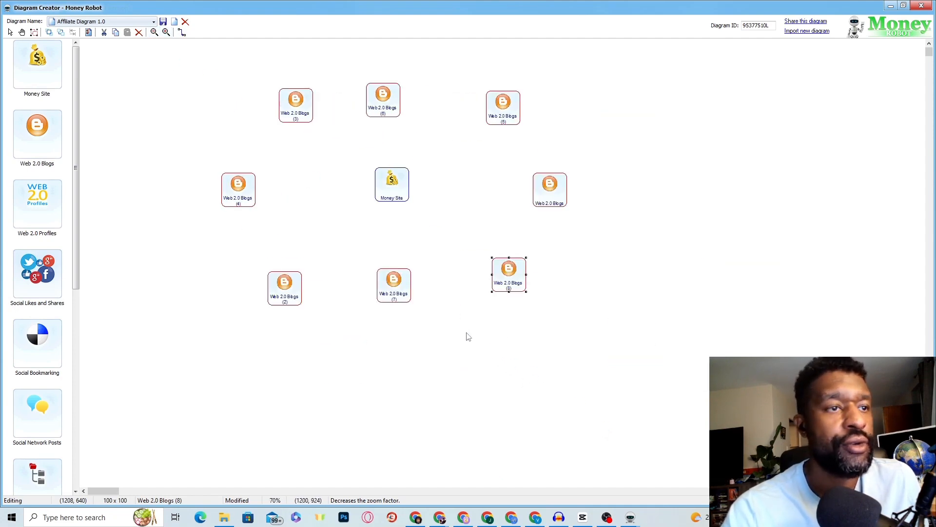
pyautogui.click(445, 323)
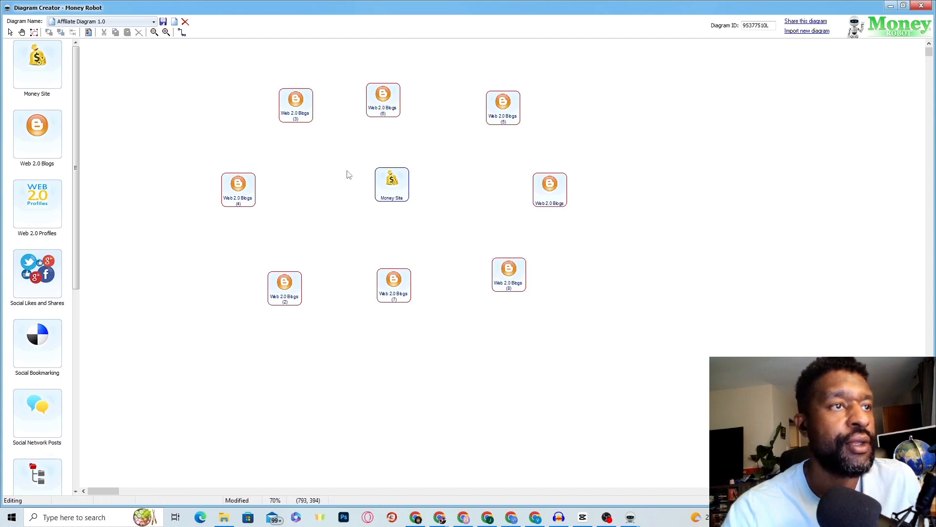
pyautogui.click(154, 32)
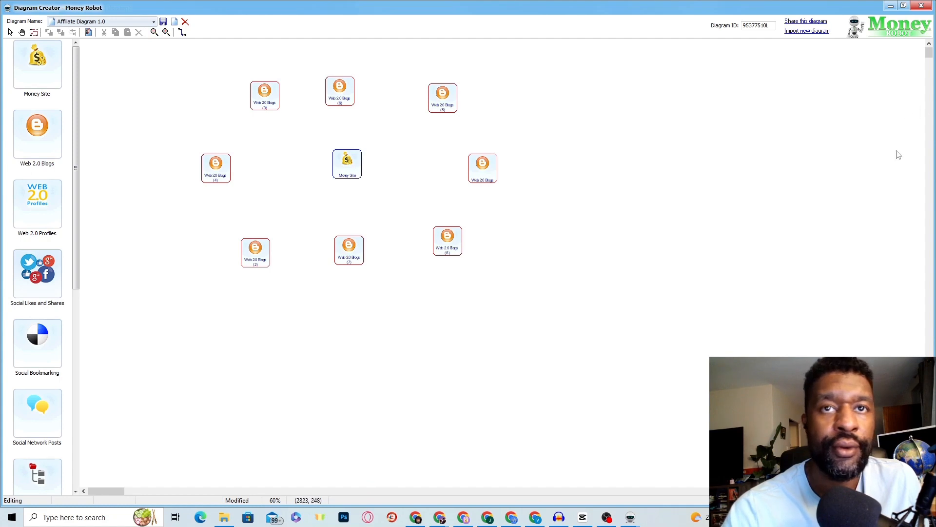
pyautogui.moveTo(929, 53)
pyautogui.mouseDown()
pyautogui.moveTo(923, 37)
pyautogui.moveTo(924, 60)
pyautogui.moveTo(929, 47)
pyautogui.mouseUp()
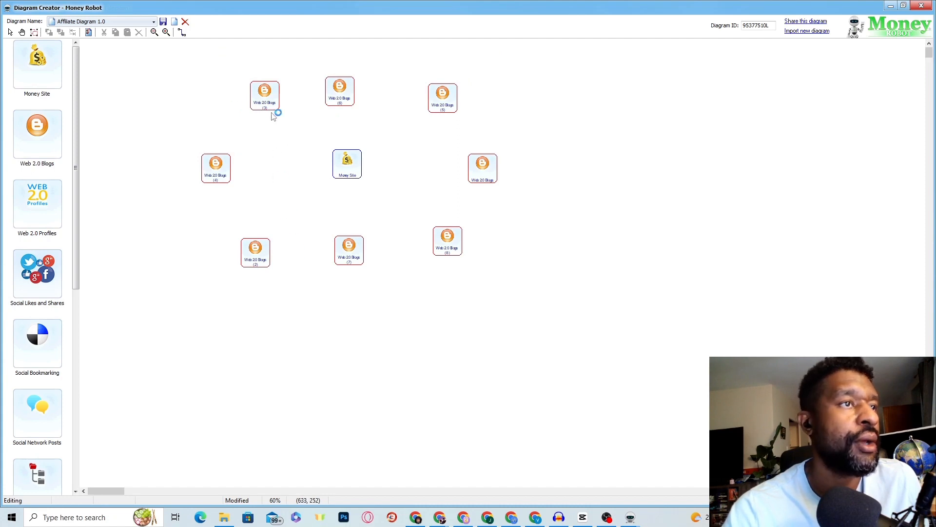
# Step: Add Web 2.0 Blogs nodes 9 and 10 and group them with nodes 3 and 4 at top left
pyautogui.moveTo(270, 99); pyautogui.dragTo(249, 78)
pyautogui.moveTo(231, 168); pyautogui.dragTo(202, 163)
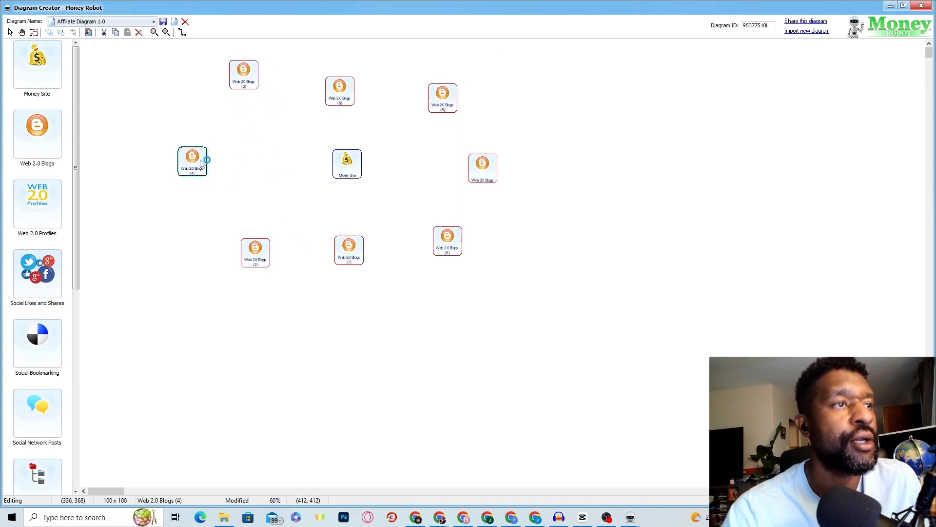
pyautogui.moveTo(57, 130); pyautogui.dragTo(165, 95)
pyautogui.moveTo(241, 80); pyautogui.dragTo(191, 79)
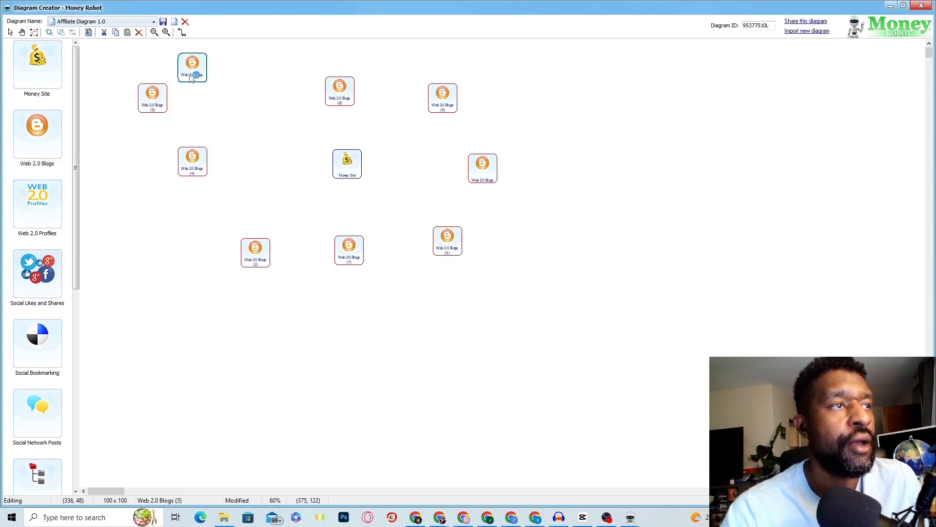
pyautogui.moveTo(201, 160); pyautogui.dragTo(180, 128)
pyautogui.moveTo(66, 137); pyautogui.dragTo(292, 113)
pyautogui.moveTo(219, 82); pyautogui.dragTo(240, 104)
# Step: Add Web 2.0 Blogs node 11 and form a top-right cluster, moving nodes 7 and 8 together
pyautogui.moveTo(438, 100); pyautogui.dragTo(527, 99)
pyautogui.moveTo(338, 89); pyautogui.dragTo(438, 97)
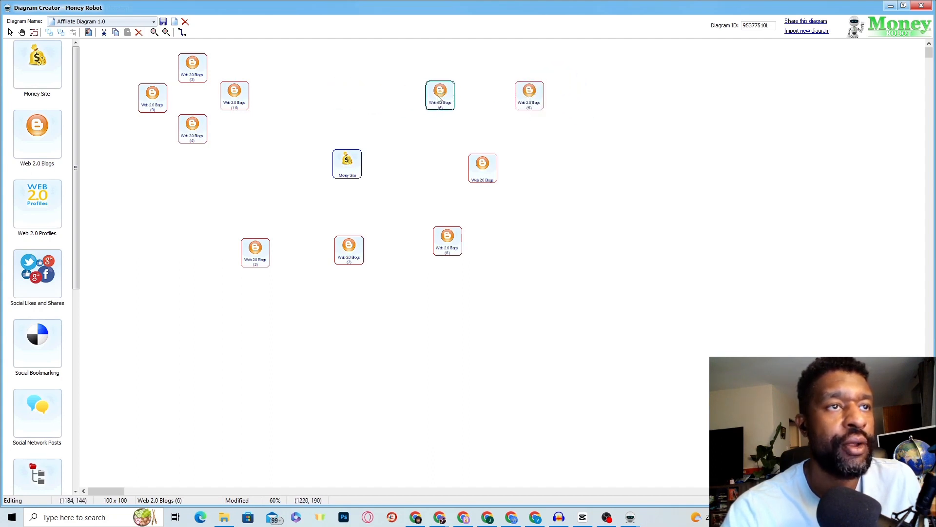
pyautogui.moveTo(53, 135); pyautogui.dragTo(549, 55)
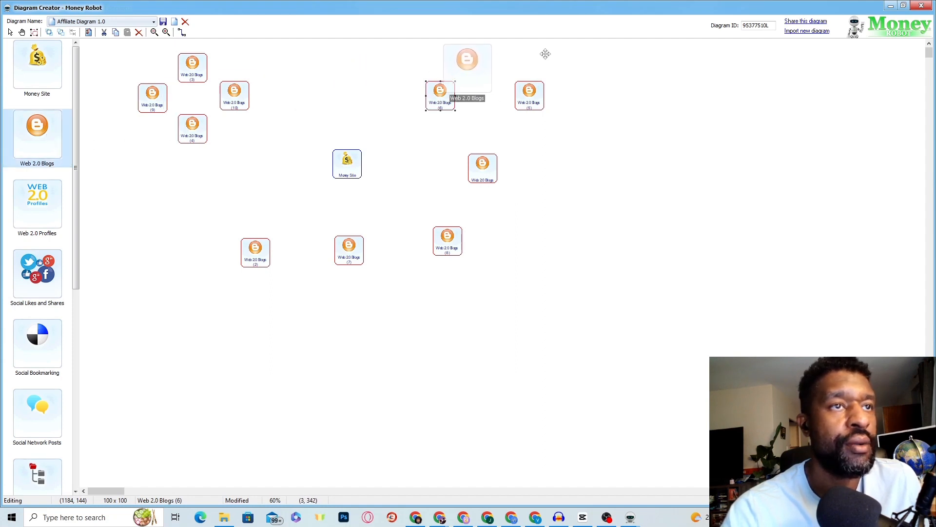
pyautogui.moveTo(364, 62); pyautogui.dragTo(482, 67)
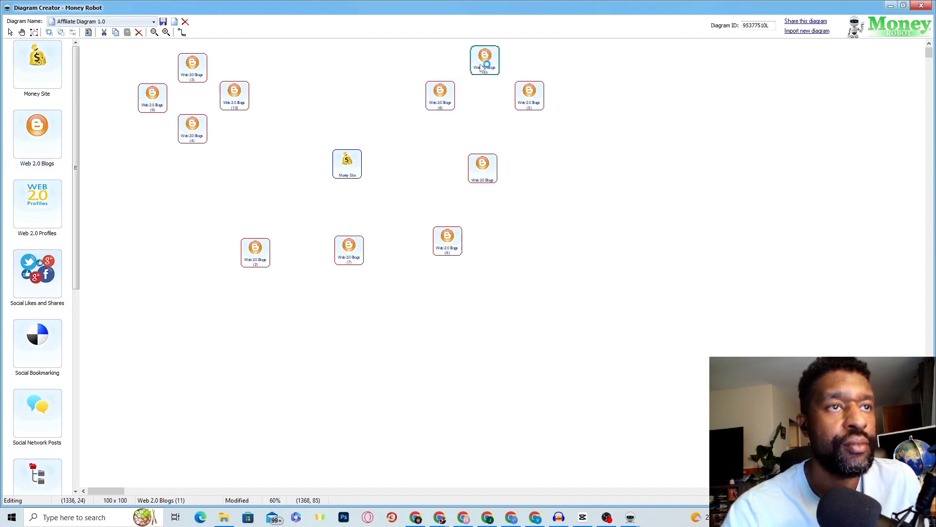
pyautogui.moveTo(477, 172); pyautogui.dragTo(484, 135)
pyautogui.moveTo(453, 239); pyautogui.dragTo(498, 208)
pyautogui.moveTo(353, 252); pyautogui.dragTo(542, 263)
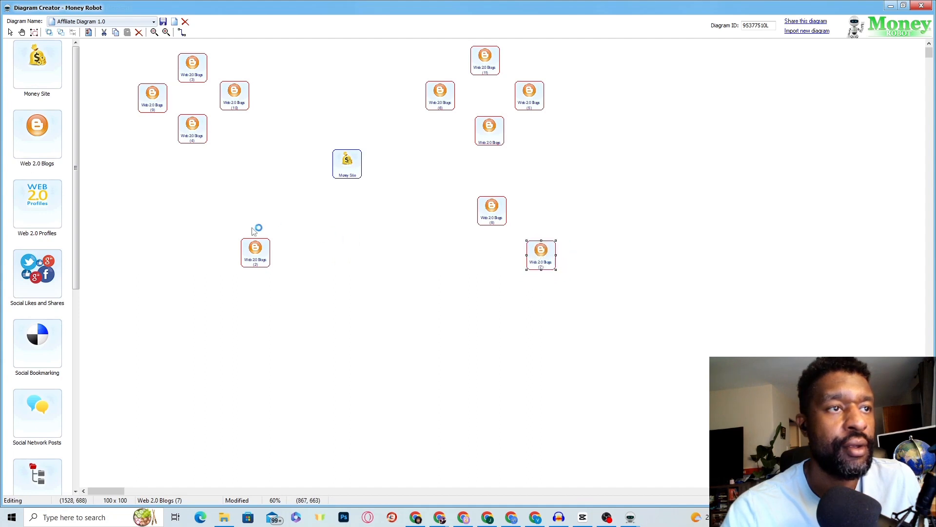
# Step: Add Web 2.0 Blogs node 12 and form a lower-right group with nodes 2, 7 and 8
pyautogui.moveTo(247, 259); pyautogui.dragTo(446, 266)
pyautogui.moveTo(51, 144); pyautogui.dragTo(626, 378)
pyautogui.moveTo(402, 251); pyautogui.dragTo(490, 317)
pyautogui.moveTo(461, 260); pyautogui.dragTo(449, 261)
pyautogui.moveTo(544, 259); pyautogui.dragTo(549, 258)
pyautogui.moveTo(492, 214); pyautogui.dragTo(490, 218)
pyautogui.moveTo(549, 261); pyautogui.dragTo(537, 263)
pyautogui.moveTo(501, 305); pyautogui.dragTo(496, 299)
pyautogui.moveTo(449, 263); pyautogui.dragTo(456, 267)
pyautogui.moveTo(495, 303); pyautogui.dragTo(497, 303)
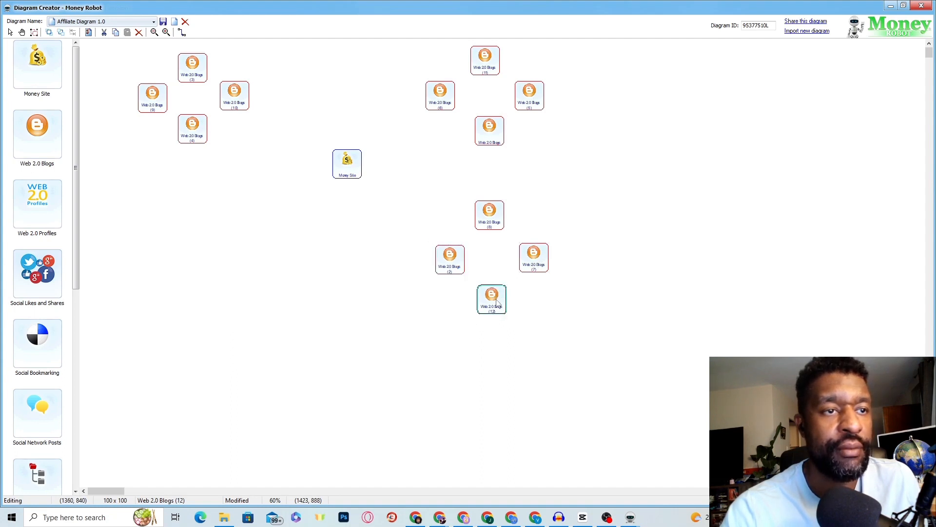
# Step: Add Web 2.0 Blogs nodes 13–16 as a lower-left group below the Money Site
pyautogui.moveTo(37, 134); pyautogui.dragTo(212, 257)
pyautogui.moveTo(160, 169); pyautogui.dragTo(197, 236)
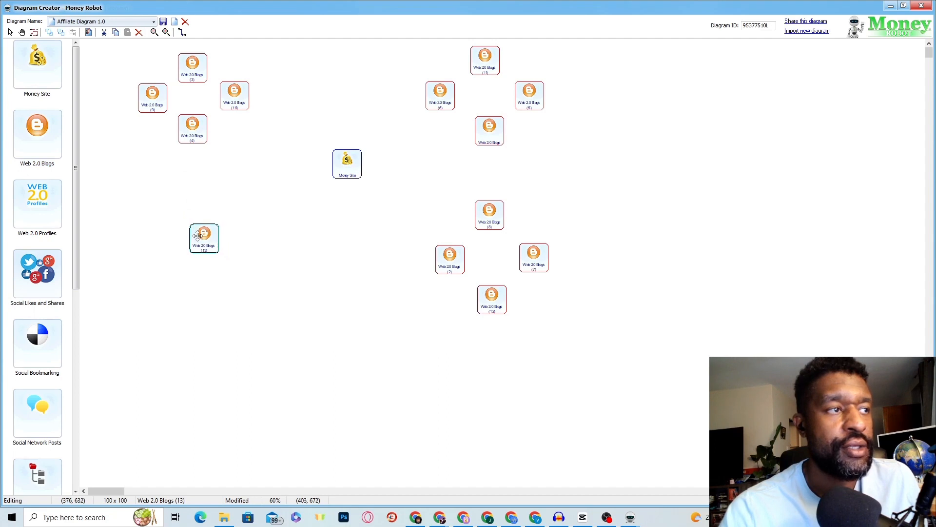
pyautogui.moveTo(49, 141); pyautogui.dragTo(126, 238)
pyautogui.moveTo(132, 204); pyautogui.dragTo(157, 286)
pyautogui.moveTo(43, 137); pyautogui.dragTo(284, 305)
pyautogui.moveTo(208, 199); pyautogui.dragTo(245, 277)
pyautogui.moveTo(38, 135); pyautogui.dragTo(234, 350)
pyautogui.moveTo(173, 212); pyautogui.dragTo(213, 327)
# Step: Tighten the lower-left group and add two Web 2.0 Profiles nodes, one at its centre
pyautogui.moveTo(243, 289); pyautogui.dragTo(256, 291)
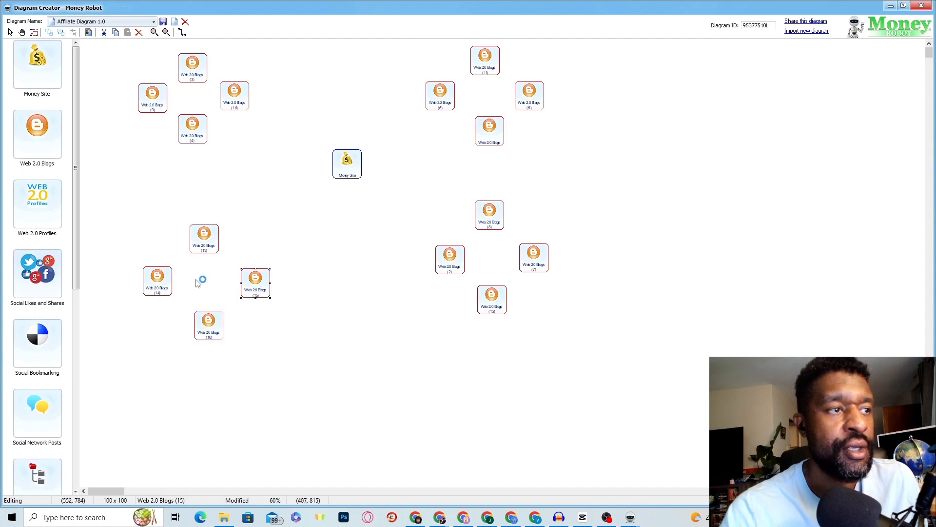
pyautogui.moveTo(163, 274); pyautogui.dragTo(152, 276)
pyautogui.moveTo(211, 247); pyautogui.dragTo(200, 252)
pyautogui.moveTo(254, 280)
pyautogui.mouseDown()
pyautogui.moveTo(230, 276)
pyautogui.moveTo(246, 290)
pyautogui.mouseUp()
pyautogui.moveTo(211, 326); pyautogui.dragTo(199, 332)
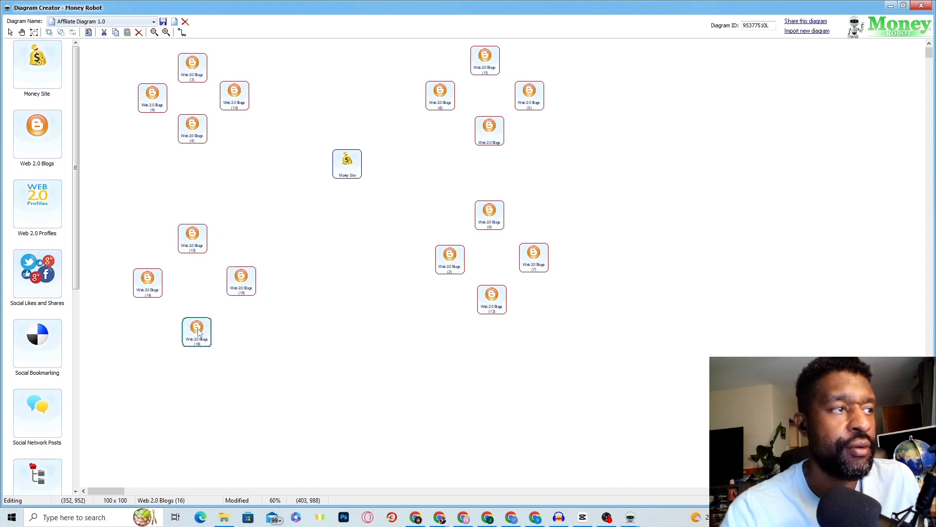
pyautogui.moveTo(49, 210); pyautogui.dragTo(194, 276)
pyautogui.moveTo(70, 210); pyautogui.dragTo(395, 210)
# Step: Centre Web 2.0 Profiles (2) in the lower-right cluster and tidy nodes 2, 5, 7 and 11
pyautogui.moveTo(321, 169); pyautogui.dragTo(495, 310)
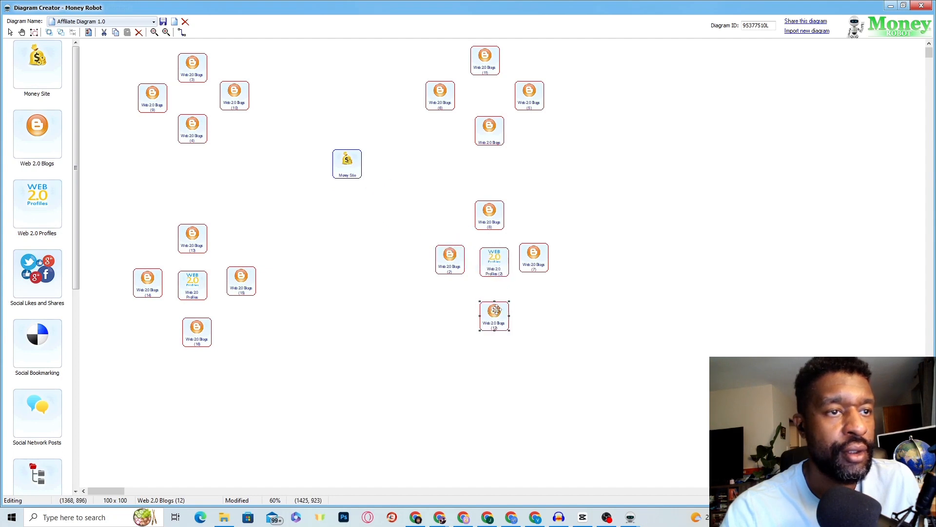
pyautogui.moveTo(529, 271); pyautogui.dragTo(536, 277)
pyautogui.moveTo(459, 264); pyautogui.dragTo(452, 271)
pyautogui.moveTo(493, 137); pyautogui.dragTo(491, 149)
pyautogui.moveTo(527, 102); pyautogui.dragTo(540, 107)
pyautogui.moveTo(488, 65); pyautogui.dragTo(487, 48)
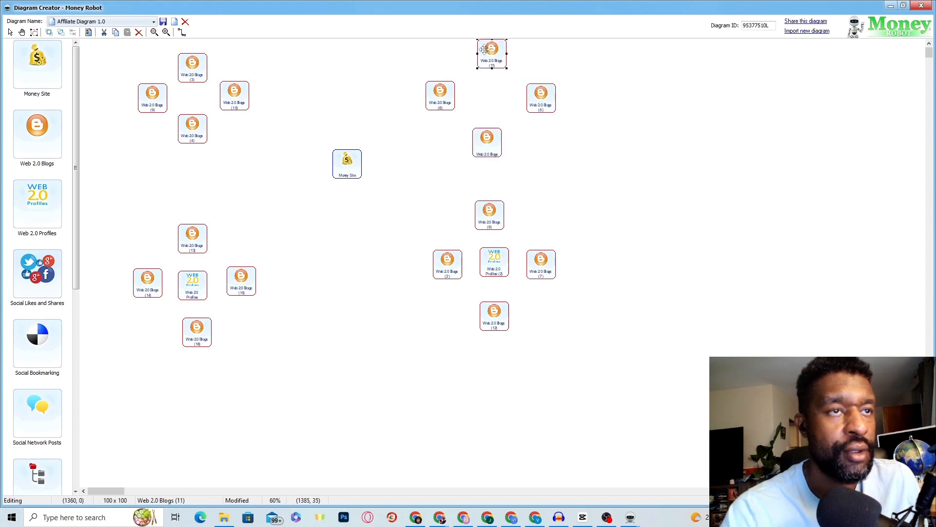
pyautogui.moveTo(487, 138); pyautogui.dragTo(494, 141)
# Step: Add Web 2.0 Profiles (3) to the top-right cluster and Profiles (4) to the top-left cluster
pyautogui.moveTo(69, 204); pyautogui.dragTo(359, 72)
pyautogui.moveTo(415, 92); pyautogui.dragTo(484, 96)
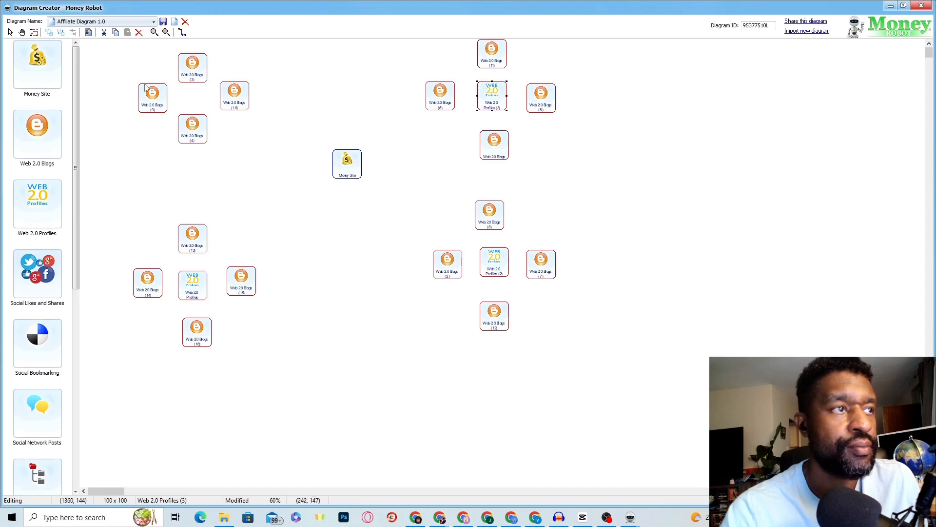
pyautogui.moveTo(44, 201); pyautogui.dragTo(274, 100)
pyautogui.moveTo(198, 142); pyautogui.dragTo(210, 181)
pyautogui.moveTo(152, 101); pyautogui.dragTo(149, 122)
pyautogui.moveTo(262, 99); pyautogui.dragTo(276, 118)
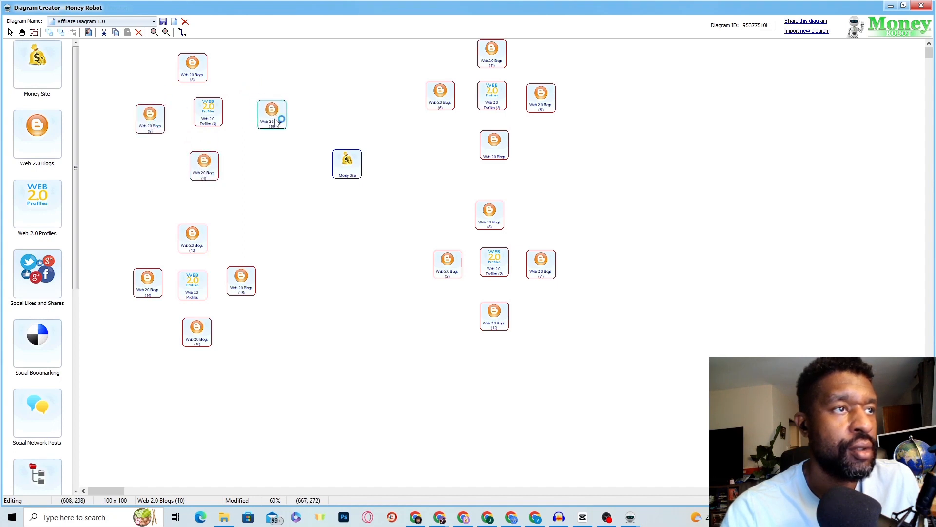
pyautogui.moveTo(160, 116); pyautogui.dragTo(153, 109)
pyautogui.moveTo(196, 69)
pyautogui.mouseDown()
pyautogui.moveTo(213, 62)
pyautogui.moveTo(205, 60)
pyautogui.mouseUp()
# Step: Shift the Money Site down-left and realign blog nodes 2, 7, 8 and 12 on the right
pyautogui.moveTo(347, 160); pyautogui.dragTo(334, 191)
pyautogui.moveTo(488, 147); pyautogui.dragTo(480, 163)
pyautogui.moveTo(456, 257); pyautogui.dragTo(435, 267)
pyautogui.moveTo(492, 322); pyautogui.dragTo(483, 345)
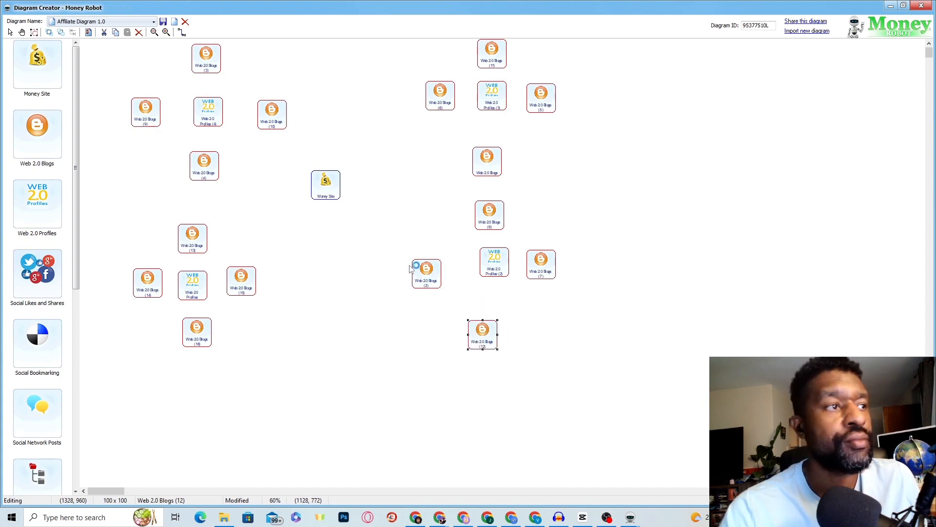
pyautogui.moveTo(439, 278); pyautogui.dragTo(446, 280)
pyautogui.moveTo(533, 272); pyautogui.dragTo(490, 288)
pyautogui.moveTo(492, 222); pyautogui.dragTo(484, 235)
pyautogui.moveTo(487, 174); pyautogui.dragTo(488, 194)
# Step: Arrange blog nodes 5, 6 and 11 evenly around Web 2.0 Profiles (3)
pyautogui.moveTo(497, 95); pyautogui.dragTo(491, 114)
pyautogui.moveTo(439, 101); pyautogui.dragTo(436, 122)
pyautogui.moveTo(529, 104); pyautogui.dragTo(489, 127)
pyautogui.click(491, 121)
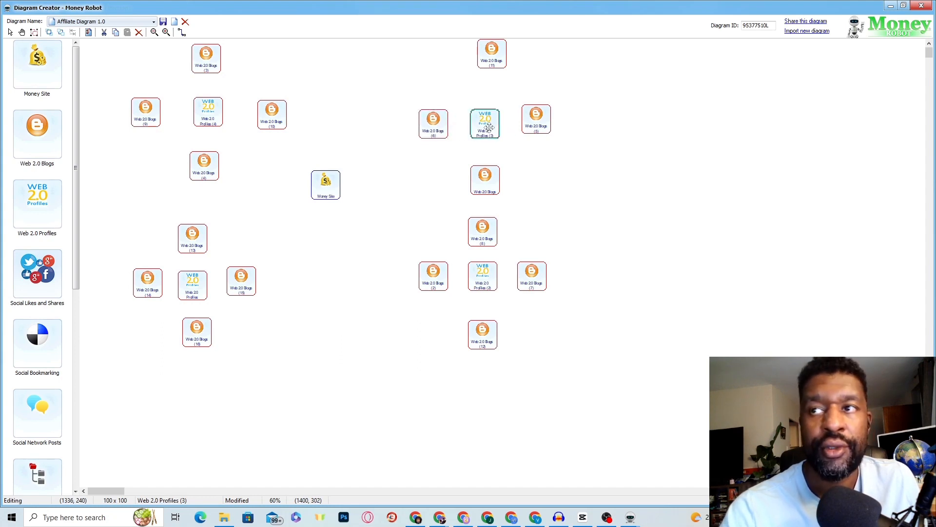
pyautogui.moveTo(430, 131); pyautogui.dragTo(422, 126)
pyautogui.moveTo(482, 131); pyautogui.dragTo(533, 125)
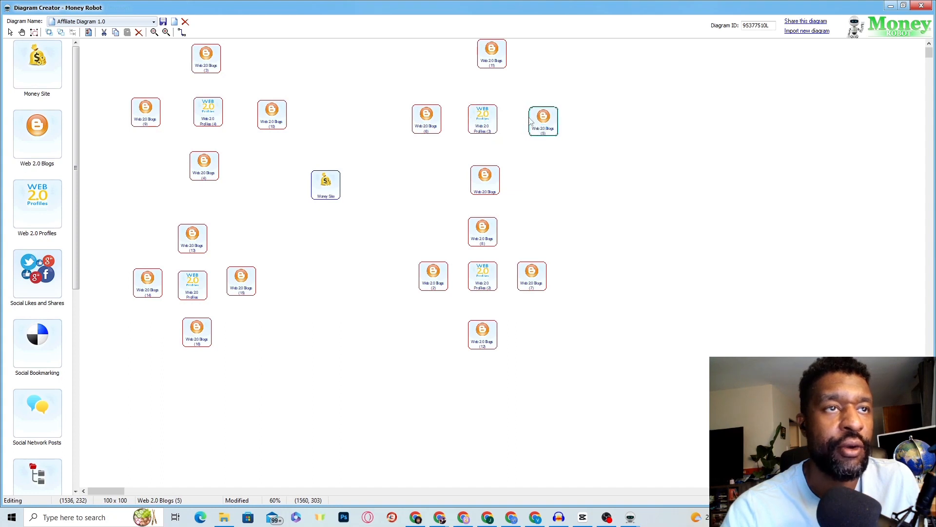
pyautogui.moveTo(498, 69); pyautogui.dragTo(489, 77)
pyautogui.click(182, 32)
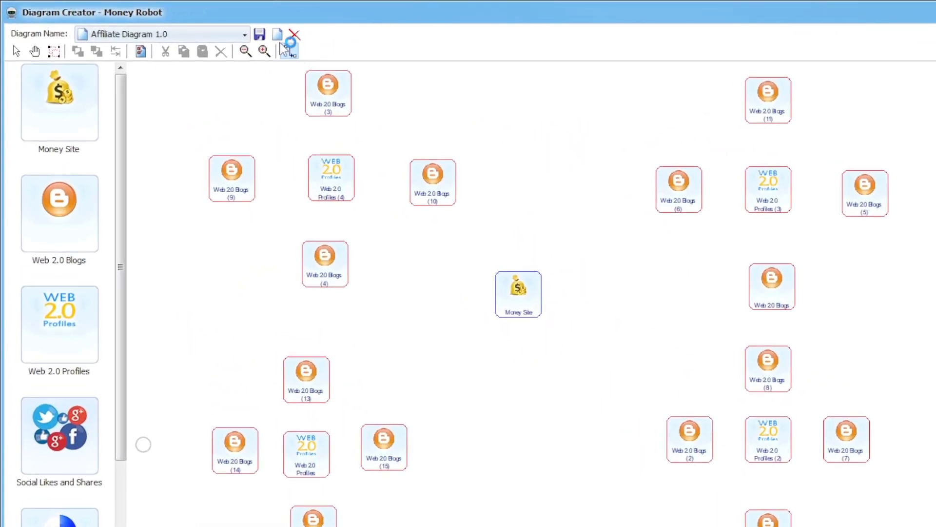
# Step: Link Web 2.0 Blogs (3), (9) and (10) into Web 2.0 Profiles (4)
pyautogui.click(288, 51)
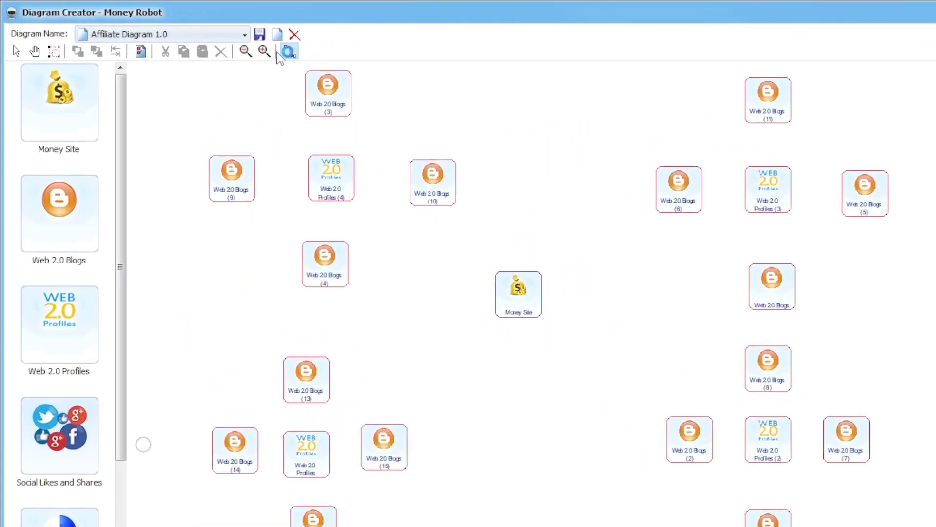
pyautogui.doubleClick(326, 108)
pyautogui.moveTo(326, 103); pyautogui.dragTo(330, 155)
pyautogui.moveTo(234, 175)
pyautogui.mouseDown()
pyautogui.moveTo(297, 181)
pyautogui.moveTo(243, 179)
pyautogui.mouseUp()
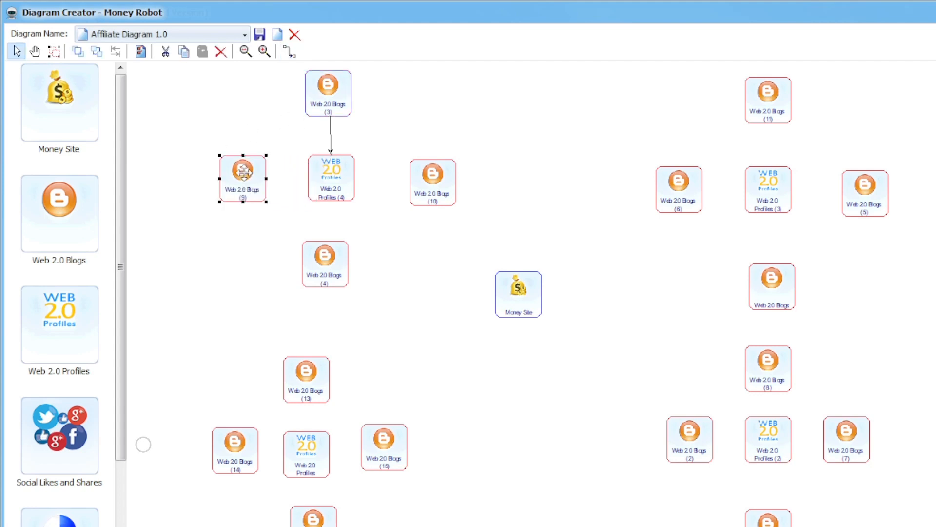
pyautogui.click(291, 51)
pyautogui.moveTo(256, 176); pyautogui.dragTo(309, 184)
pyautogui.click(424, 174)
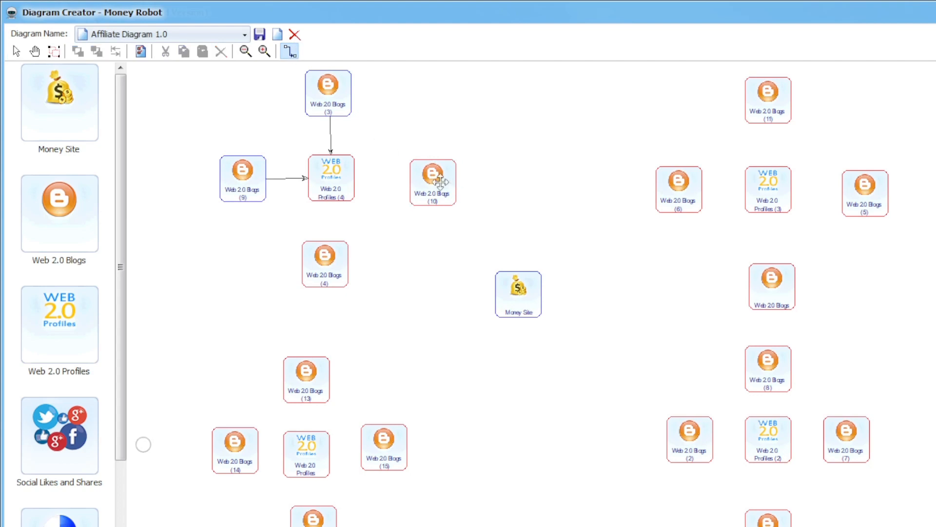
pyautogui.moveTo(418, 184); pyautogui.dragTo(349, 183)
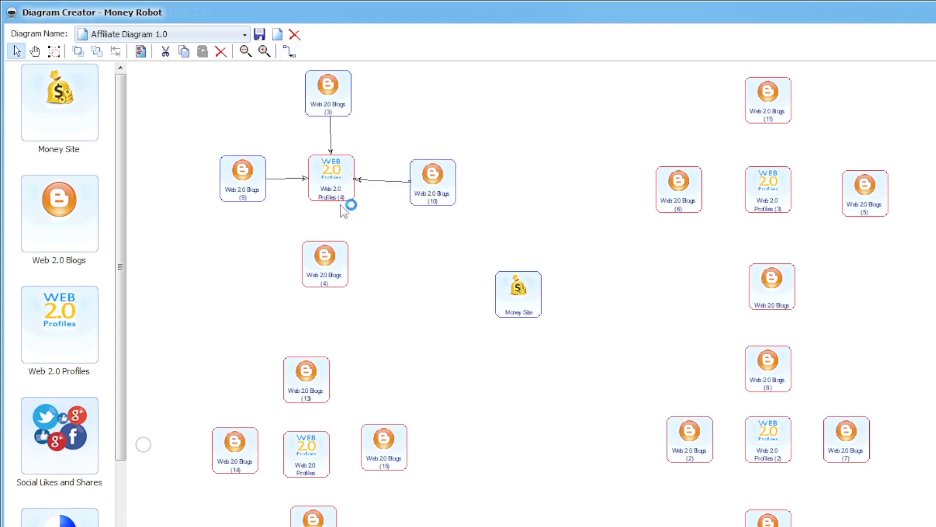
pyautogui.moveTo(330, 197)
pyautogui.mouseDown()
pyautogui.moveTo(331, 217)
pyautogui.moveTo(328, 198)
pyautogui.mouseUp()
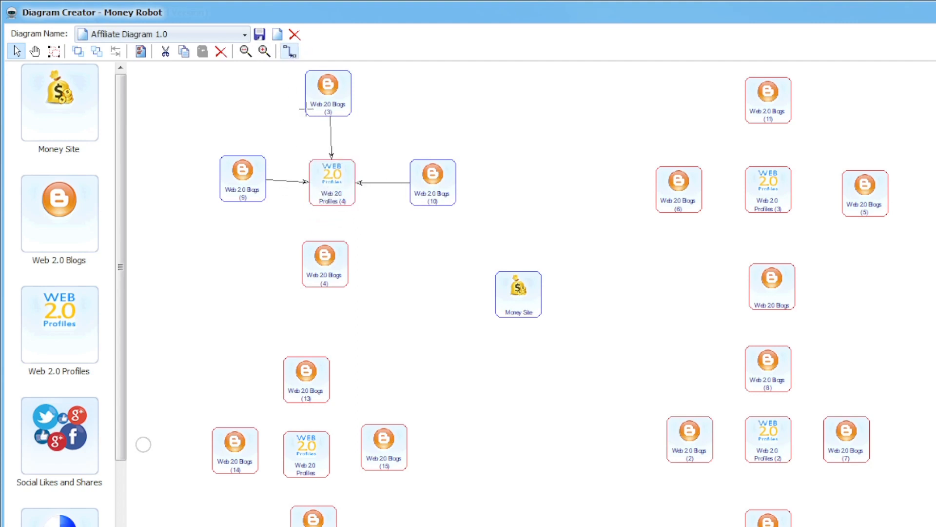
# Step: Link Web 2.0 Profiles (4) down to Blogs (4), deleting a stray short link
pyautogui.click(290, 51)
pyautogui.moveTo(331, 260); pyautogui.dragTo(332, 235)
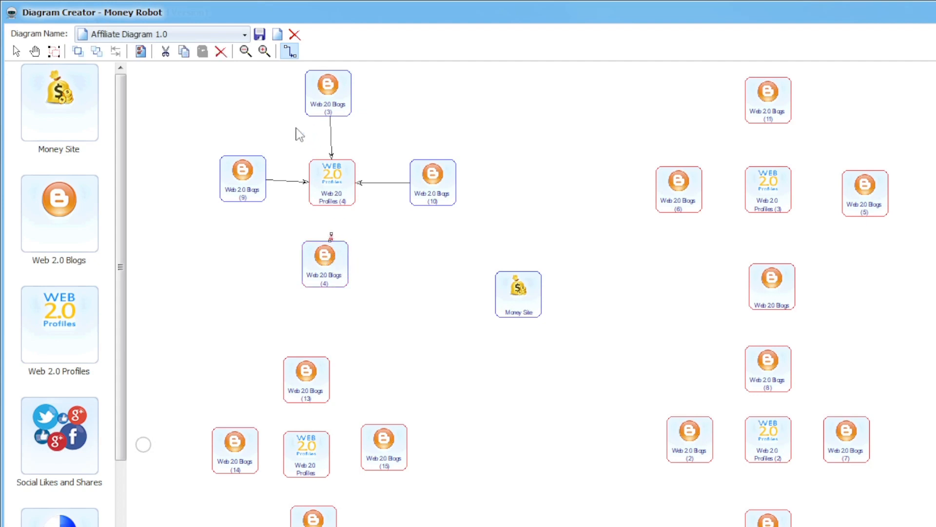
pyautogui.click(290, 51)
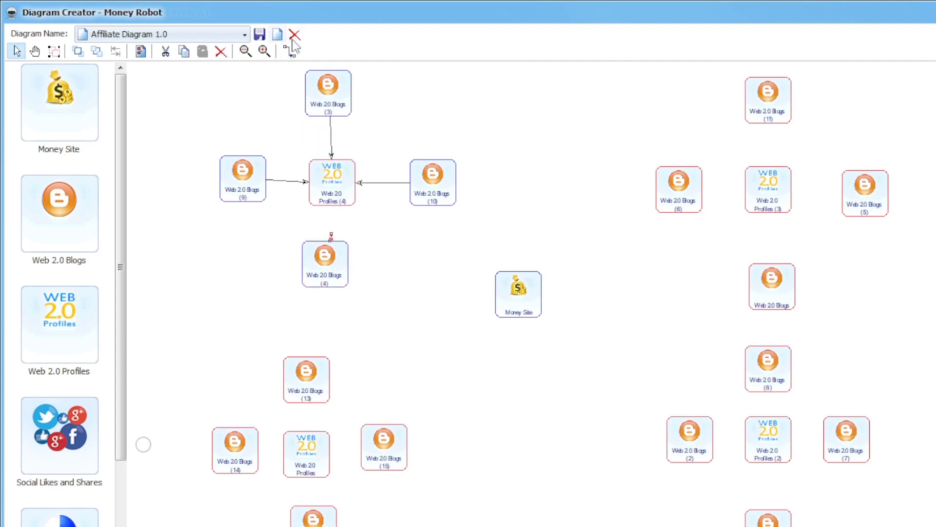
pyautogui.rightClick(331, 234)
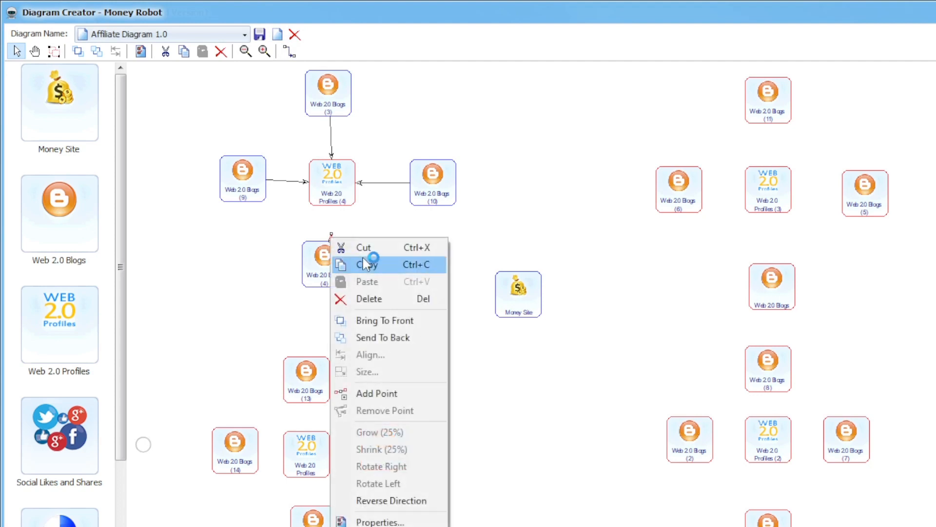
pyautogui.click(382, 299)
pyautogui.click(289, 51)
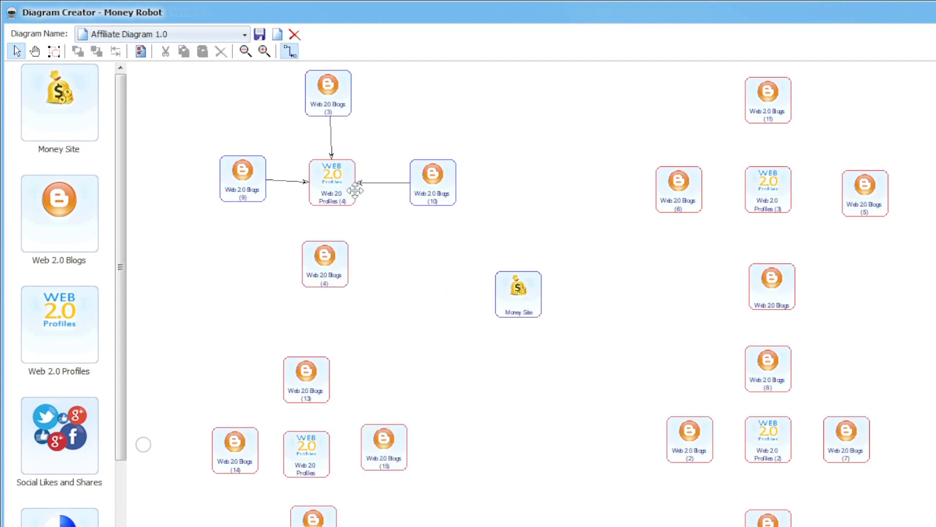
pyautogui.moveTo(331, 197)
pyautogui.mouseDown()
pyautogui.moveTo(344, 234)
pyautogui.moveTo(325, 251)
pyautogui.moveTo(347, 303)
pyautogui.mouseUp()
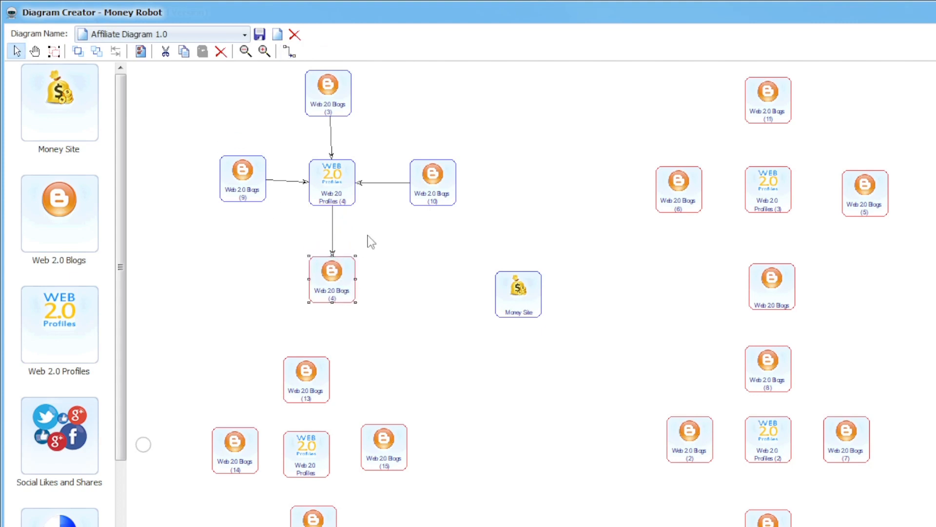
# Step: Line up Blogs (13) under Blogs (4) and place the lower Profiles node beneath it
pyautogui.moveTo(252, 183); pyautogui.dragTo(232, 184)
pyautogui.moveTo(336, 92); pyautogui.dragTo(340, 91)
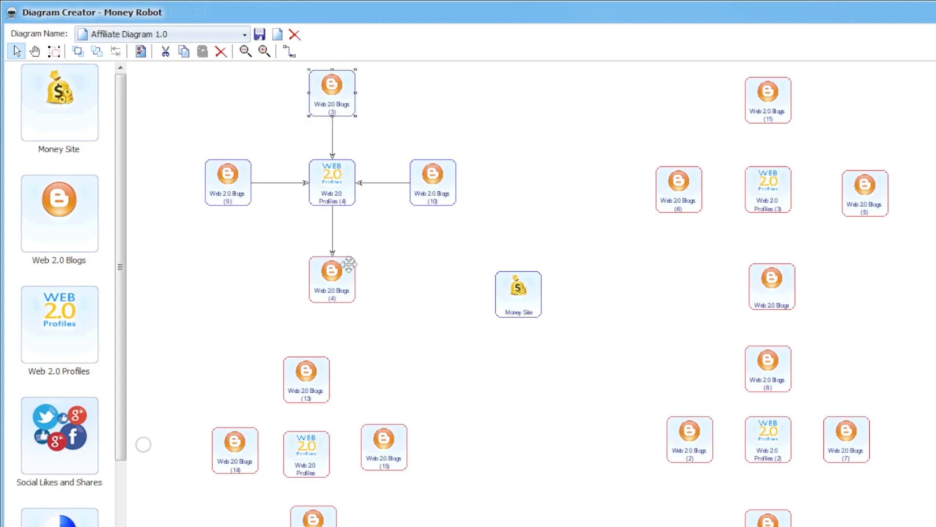
pyautogui.click(312, 371)
pyautogui.moveTo(312, 371); pyautogui.dragTo(340, 366)
pyautogui.moveTo(367, 438); pyautogui.dragTo(408, 485)
pyautogui.moveTo(245, 444); pyautogui.dragTo(208, 504)
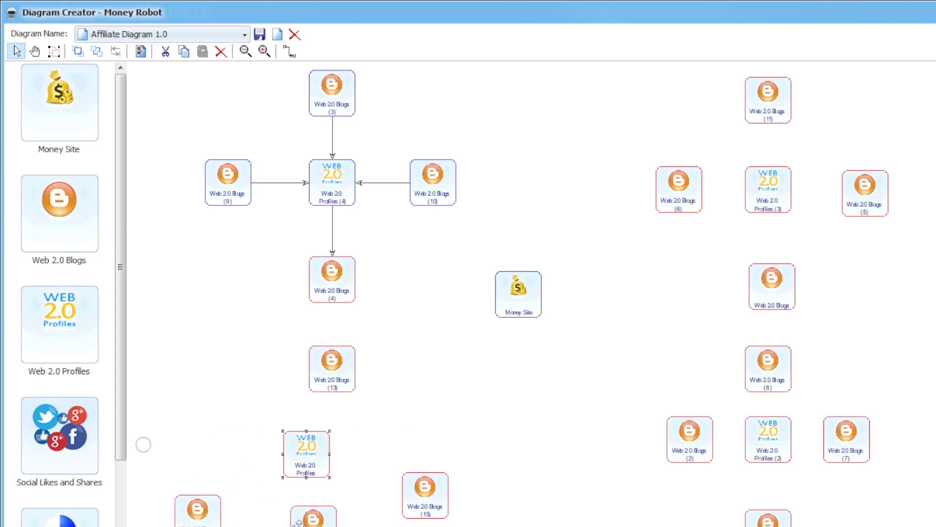
pyautogui.moveTo(301, 517); pyautogui.dragTo(303, 526)
pyautogui.moveTo(327, 451); pyautogui.dragTo(323, 507)
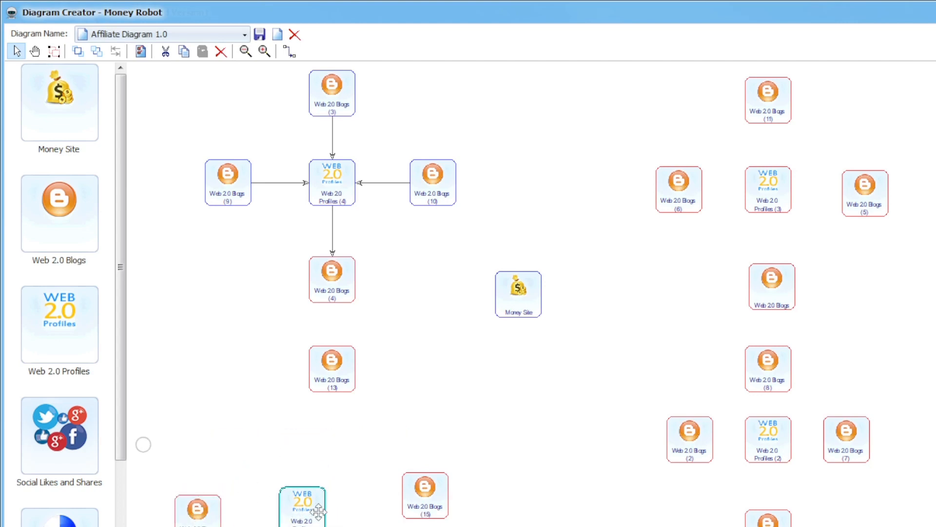
pyautogui.moveTo(422, 497); pyautogui.dragTo(463, 526)
pyautogui.moveTo(294, 515); pyautogui.dragTo(323, 486)
# Step: Link Blogs (4) to Blogs (13), and Blogs (13) to the lower Web 2.0 Profiles node
pyautogui.click(290, 52)
pyautogui.moveTo(336, 301); pyautogui.dragTo(331, 358)
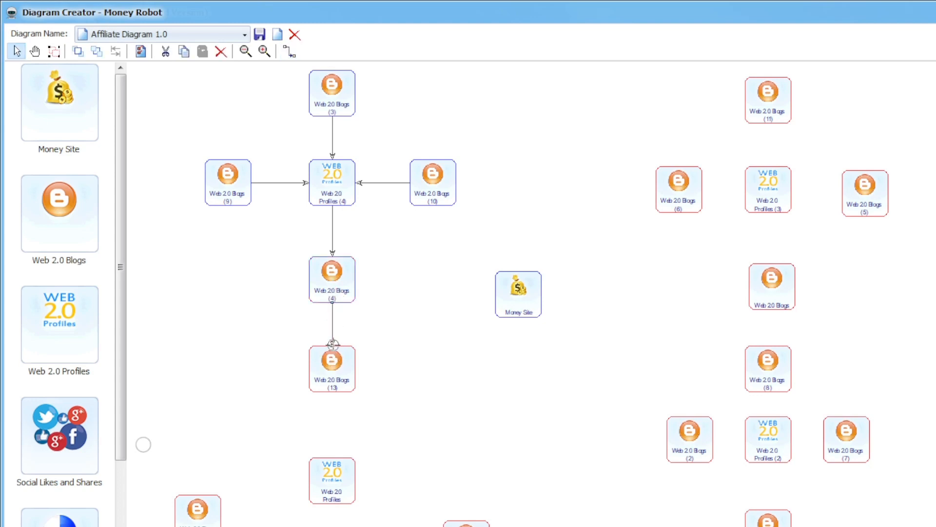
pyautogui.click(290, 52)
pyautogui.moveTo(335, 390); pyautogui.dragTo(332, 465)
pyautogui.click(289, 52)
pyautogui.moveTo(331, 389); pyautogui.dragTo(328, 481)
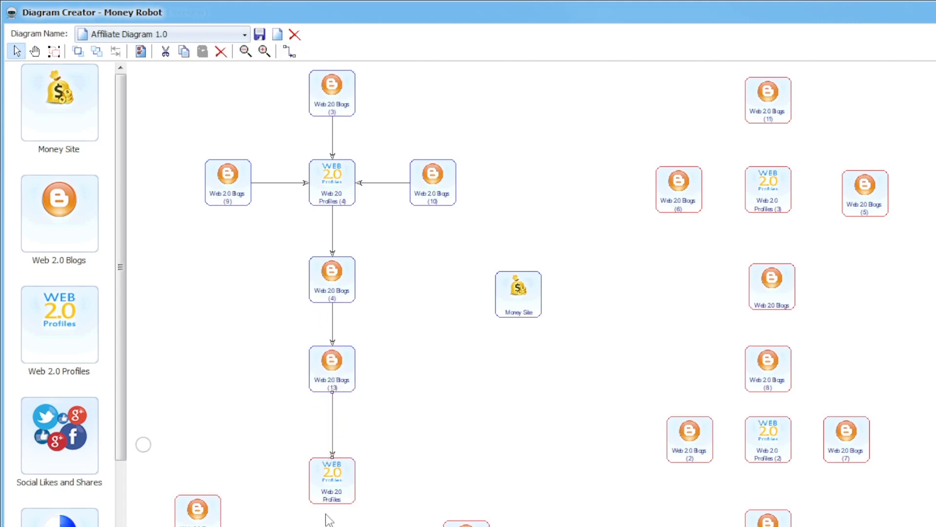
# Step: Position Blogs (14) and (15) on either side of the lower Profiles node for linking
pyautogui.moveTo(461, 524); pyautogui.dragTo(444, 482)
pyautogui.moveTo(202, 517); pyautogui.dragTo(222, 480)
pyautogui.moveTo(434, 485); pyautogui.dragTo(422, 488)
pyautogui.moveTo(206, 485); pyautogui.dragTo(320, 485)
pyautogui.click(289, 51)
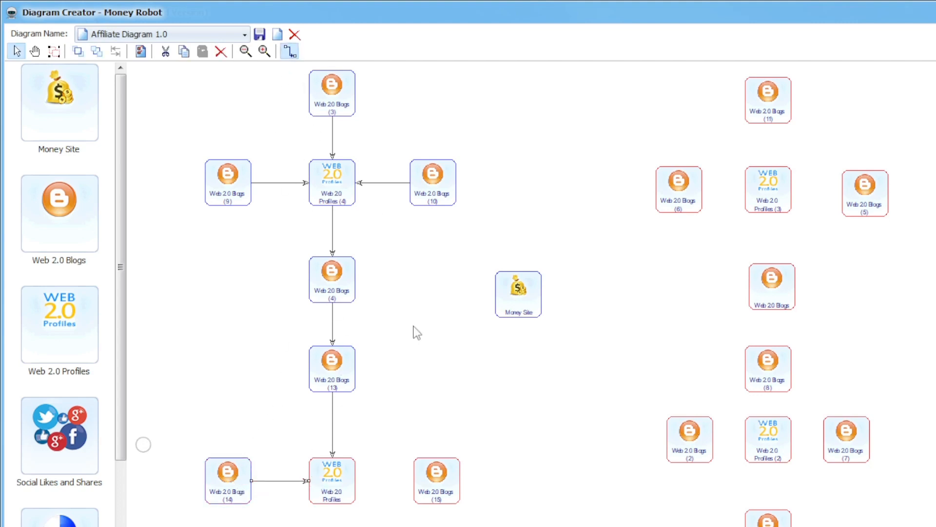
pyautogui.moveTo(441, 483)
pyautogui.mouseDown()
pyautogui.moveTo(403, 483)
pyautogui.moveTo(444, 482)
pyautogui.mouseUp()
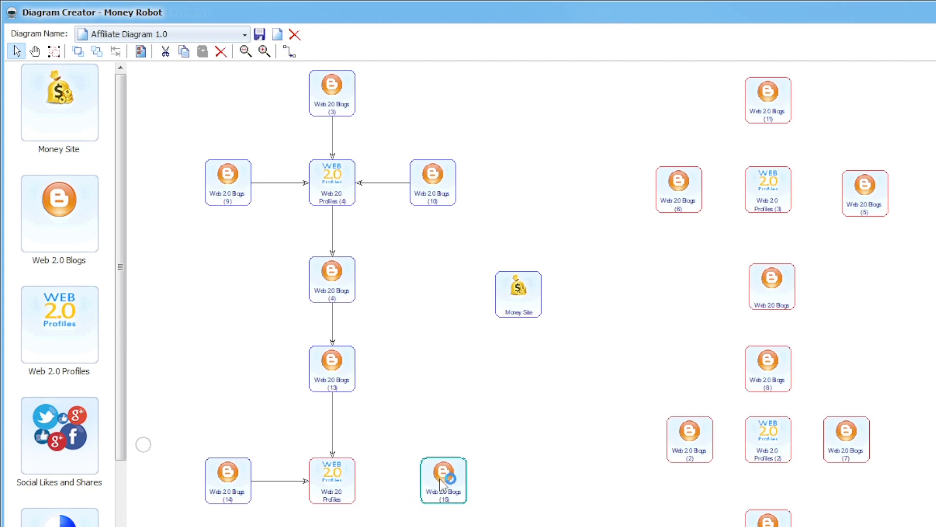
pyautogui.click(289, 51)
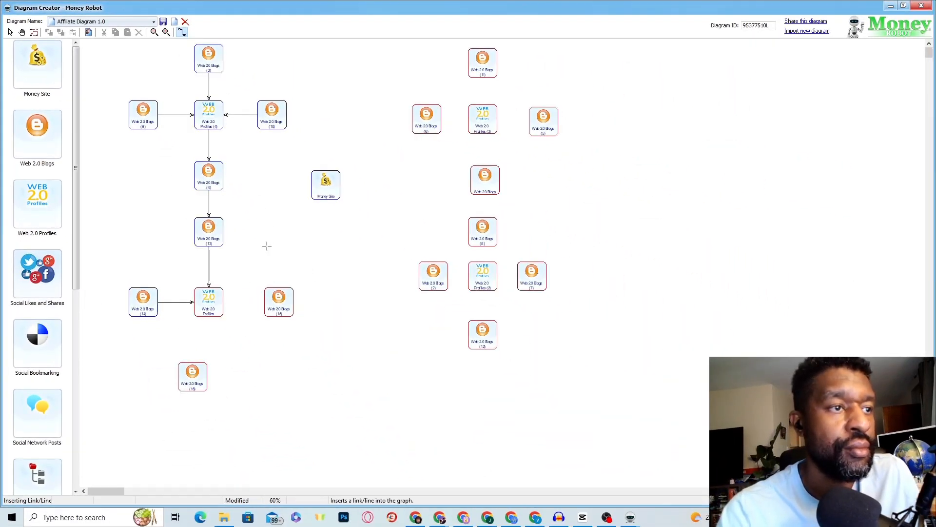
# Step: Link Web 2.0 Blogs (15) and (16) into the lower Profiles node, aligning Blogs (16) beneath it
pyautogui.click(222, 303)
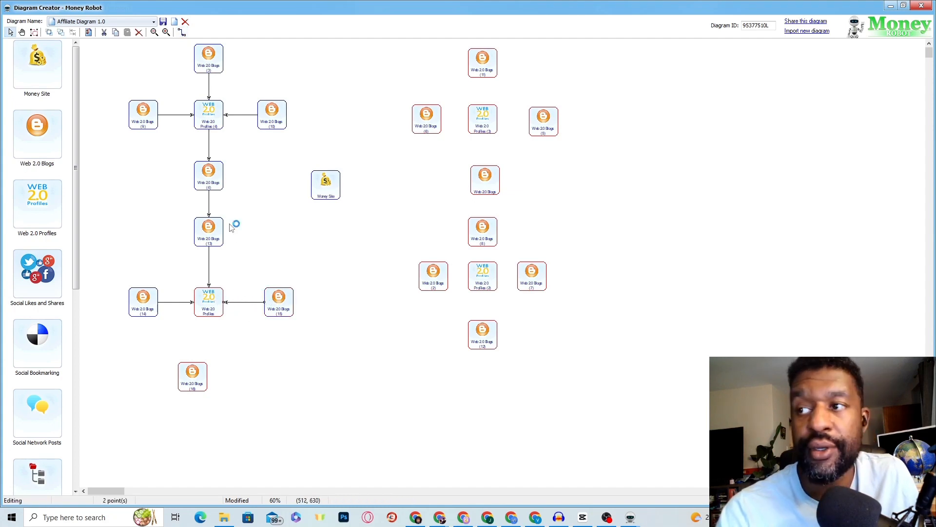
pyautogui.moveTo(198, 376); pyautogui.dragTo(214, 375)
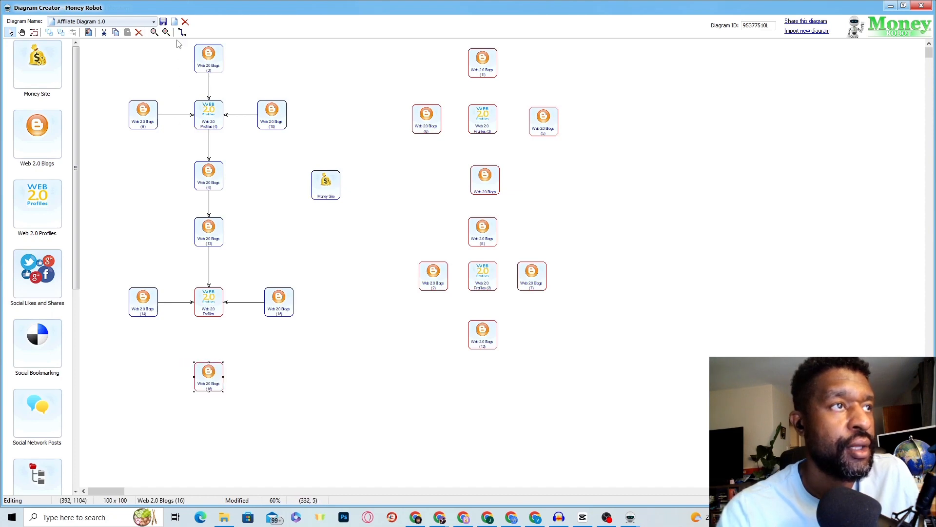
pyautogui.click(182, 32)
pyautogui.click(211, 363)
pyautogui.click(211, 310)
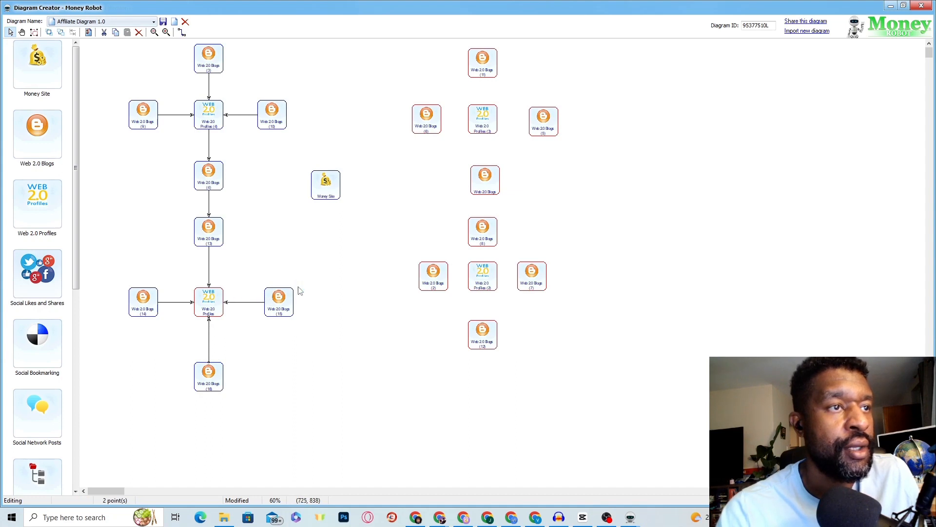
# Step: Link Web 2.0 Blogs (10) and Blogs (15) to the Money Site
pyautogui.click(182, 33)
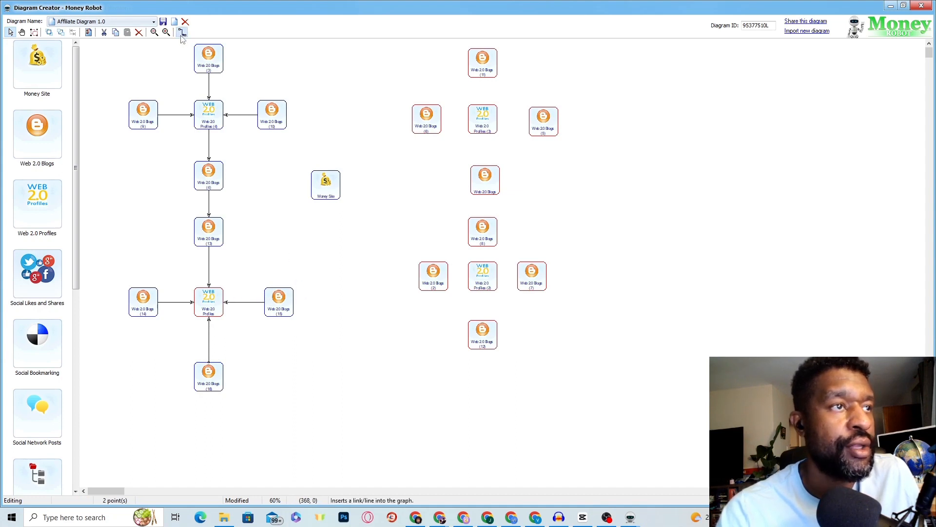
pyautogui.click(282, 126)
pyautogui.click(324, 184)
pyautogui.click(182, 32)
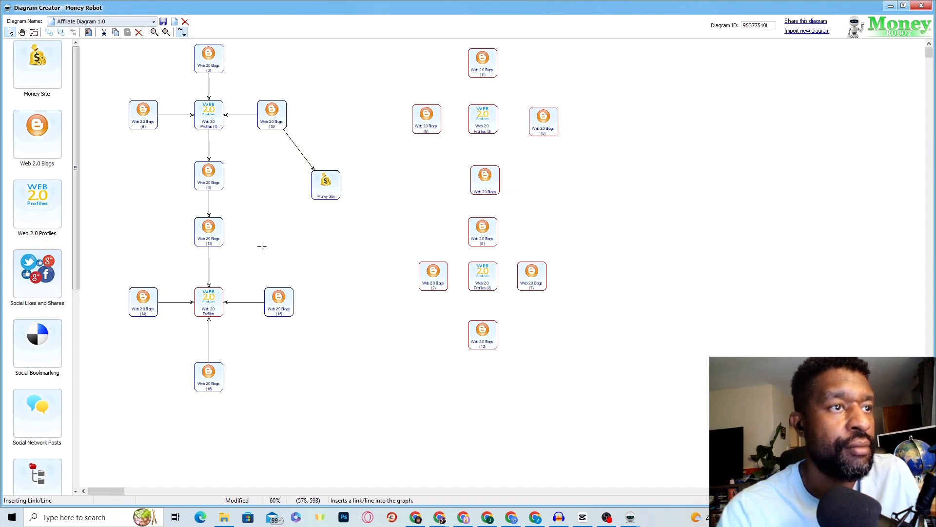
pyautogui.click(281, 298)
pyautogui.click(321, 196)
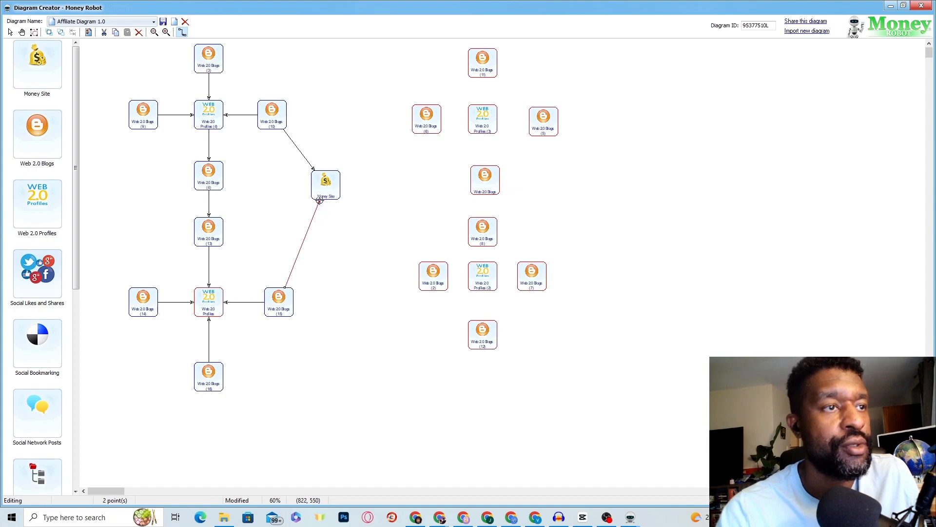
pyautogui.click(332, 225)
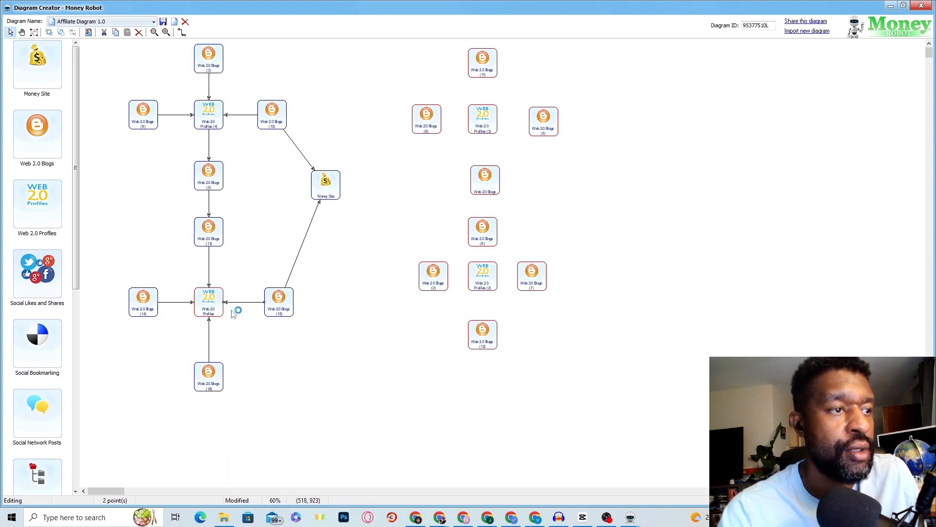
# Step: Link the lower Web 2.0 Profiles node to the Money Site
pyautogui.click(200, 303)
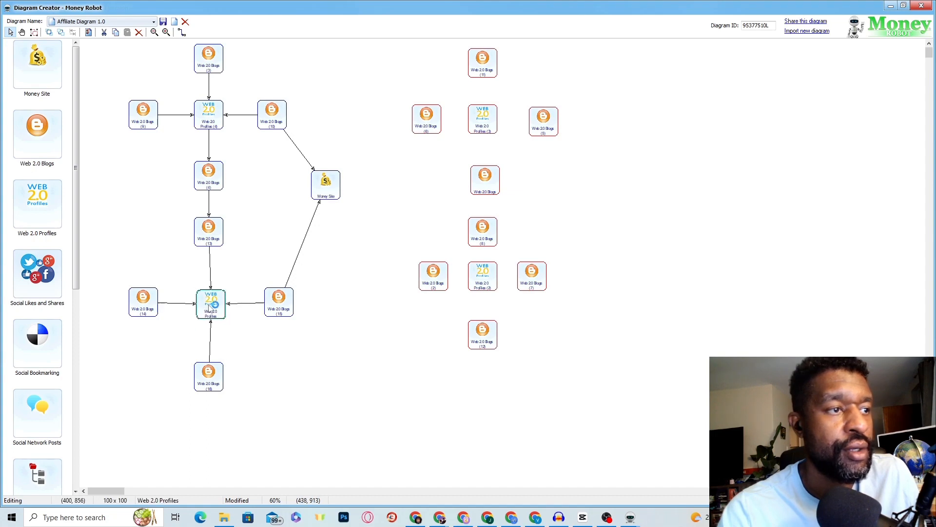
pyautogui.click(244, 311)
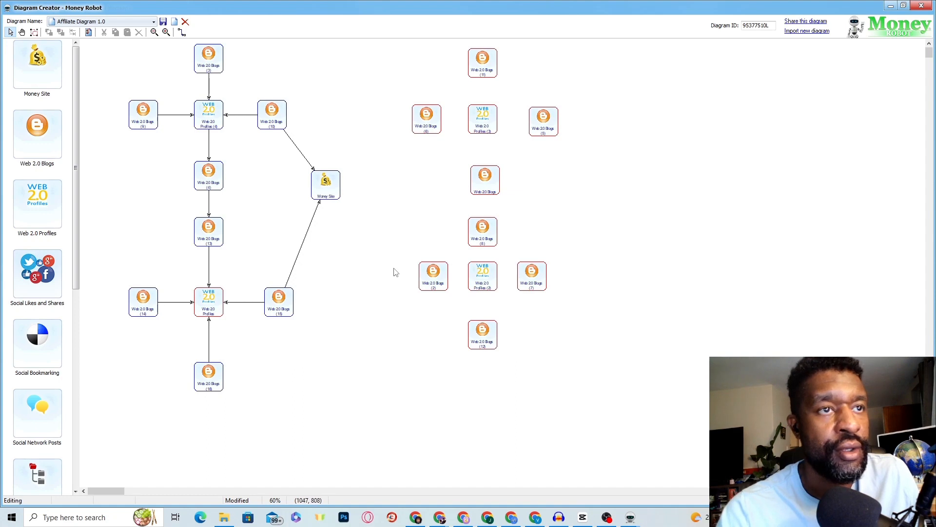
pyautogui.click(217, 308)
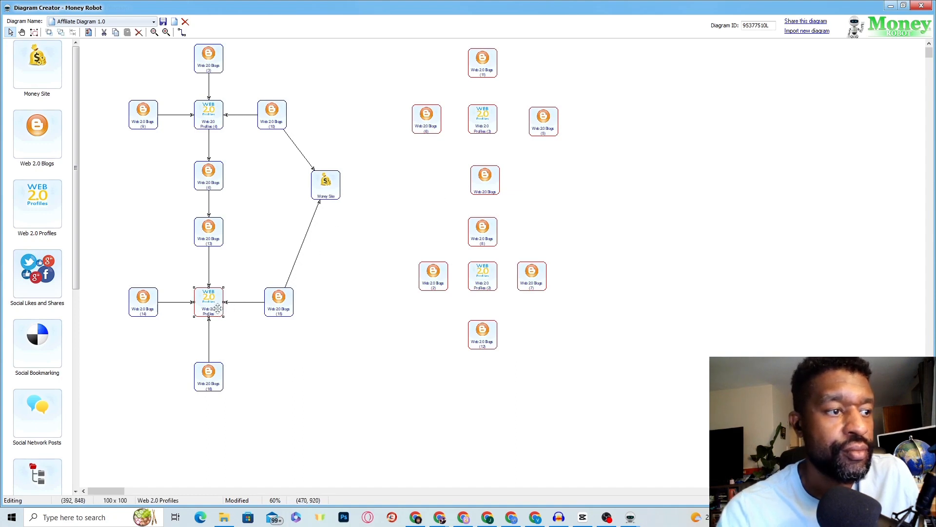
pyautogui.click(289, 339)
pyautogui.click(286, 308)
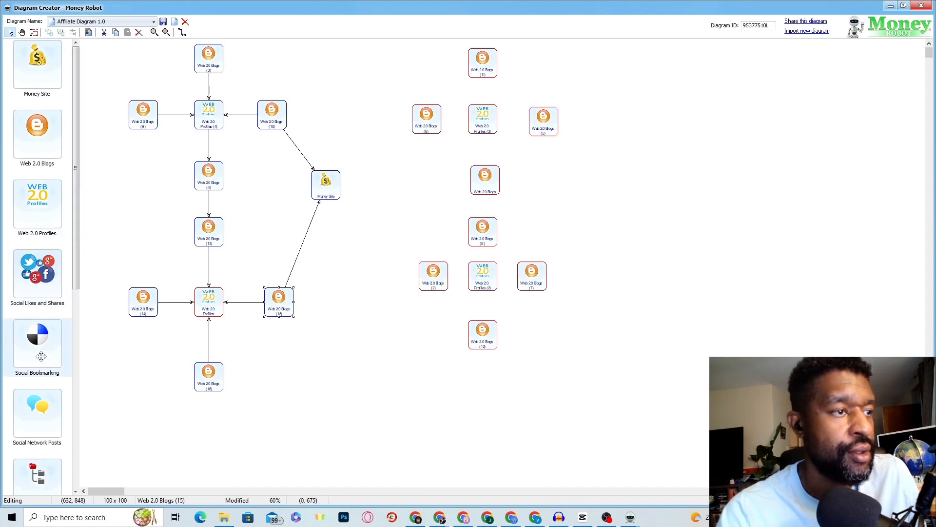
pyautogui.click(182, 32)
pyautogui.click(218, 299)
pyautogui.click(319, 208)
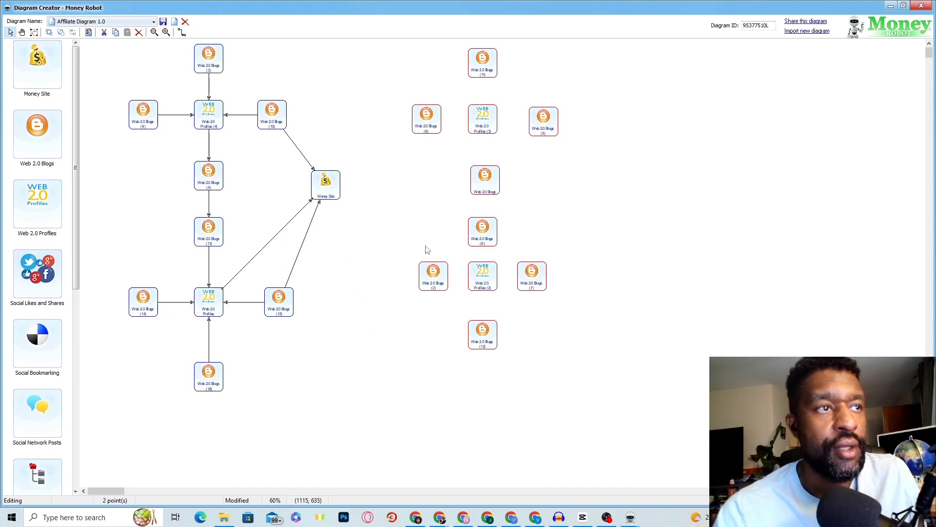
# Step: Move Web 2.0 Blogs (2) down-left and link it to the Money Site
pyautogui.moveTo(432, 288); pyautogui.dragTo(409, 301)
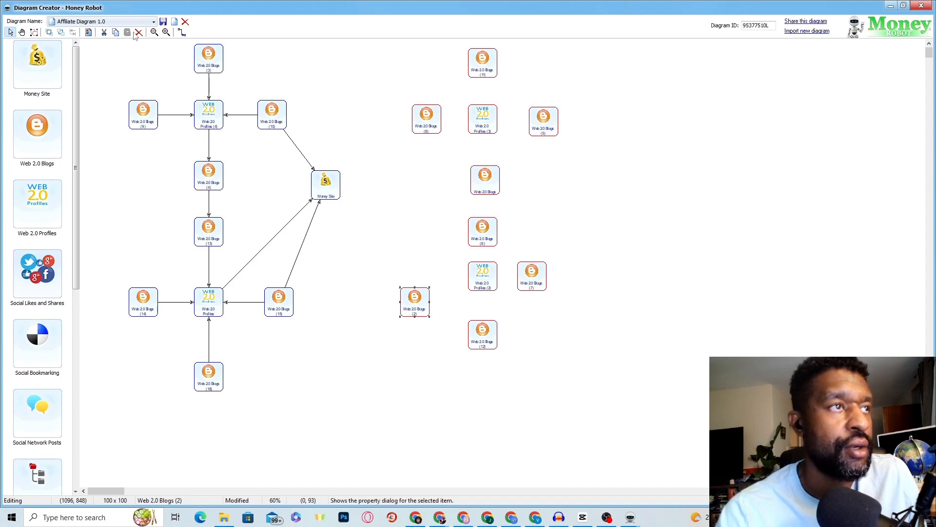
pyautogui.click(182, 32)
pyautogui.moveTo(409, 296); pyautogui.dragTo(332, 197)
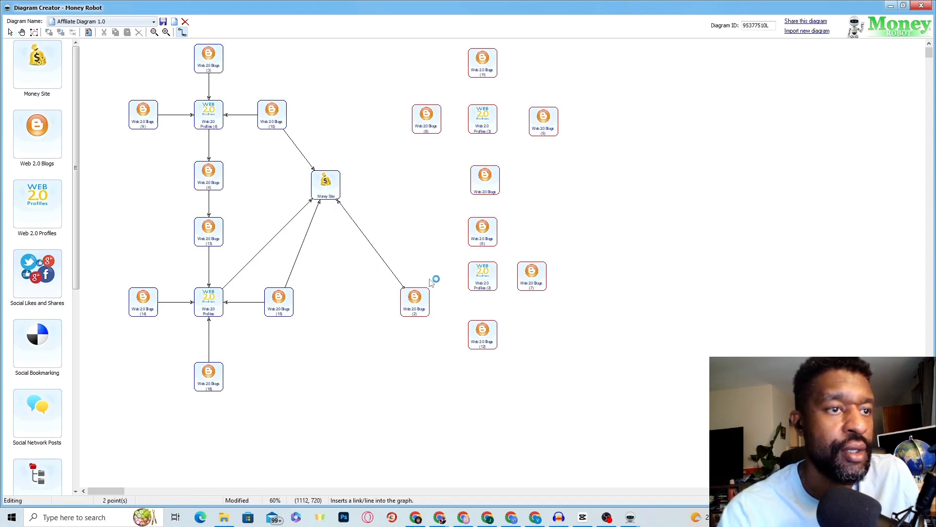
# Step: Arrange Blogs (12), Profiles (2) and Blogs (7) beneath Blogs (2), linking Profiles (2) into Blogs (2)
pyautogui.moveTo(476, 342)
pyautogui.mouseDown()
pyautogui.moveTo(461, 348)
pyautogui.moveTo(468, 391)
pyautogui.moveTo(446, 355)
pyautogui.moveTo(469, 370)
pyautogui.moveTo(427, 317)
pyautogui.mouseUp()
pyautogui.click(182, 32)
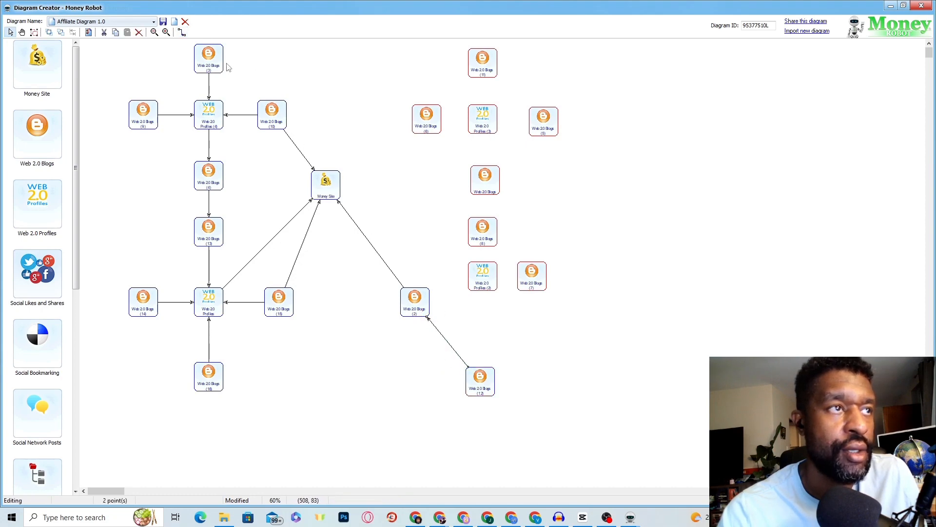
pyautogui.click(182, 33)
pyautogui.moveTo(477, 282); pyautogui.dragTo(429, 295)
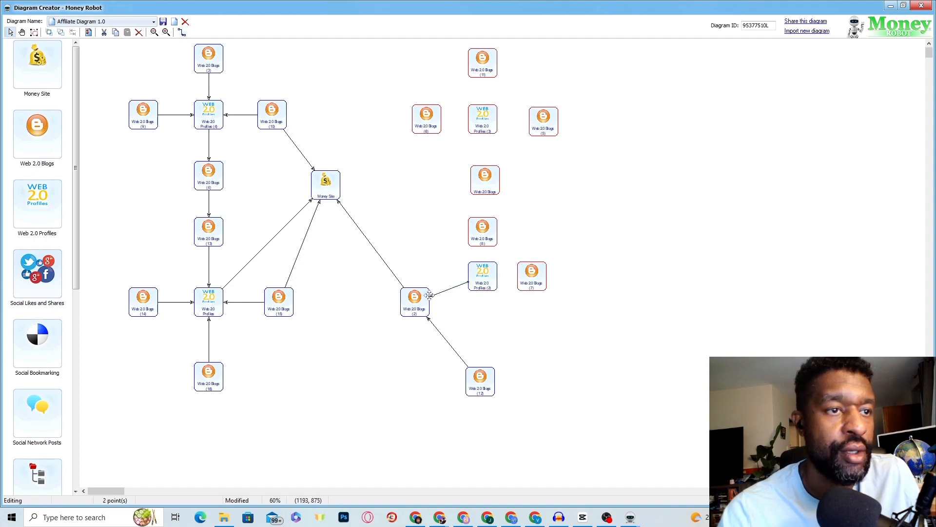
pyautogui.moveTo(481, 278); pyautogui.dragTo(483, 306)
pyautogui.moveTo(522, 283); pyautogui.dragTo(498, 303)
pyautogui.click(182, 32)
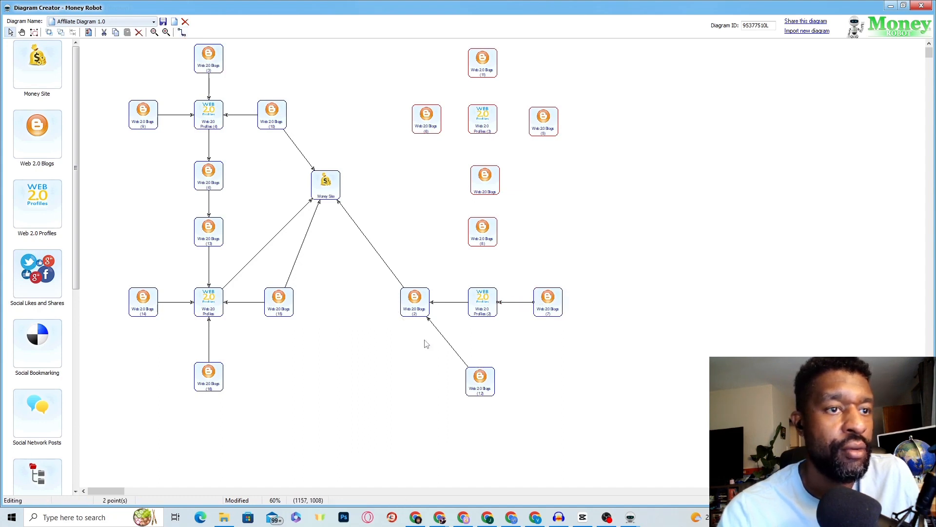
pyautogui.moveTo(482, 371)
pyautogui.mouseDown()
pyautogui.moveTo(478, 334)
pyautogui.moveTo(484, 379)
pyautogui.moveTo(483, 317)
pyautogui.mouseUp()
pyautogui.click(182, 32)
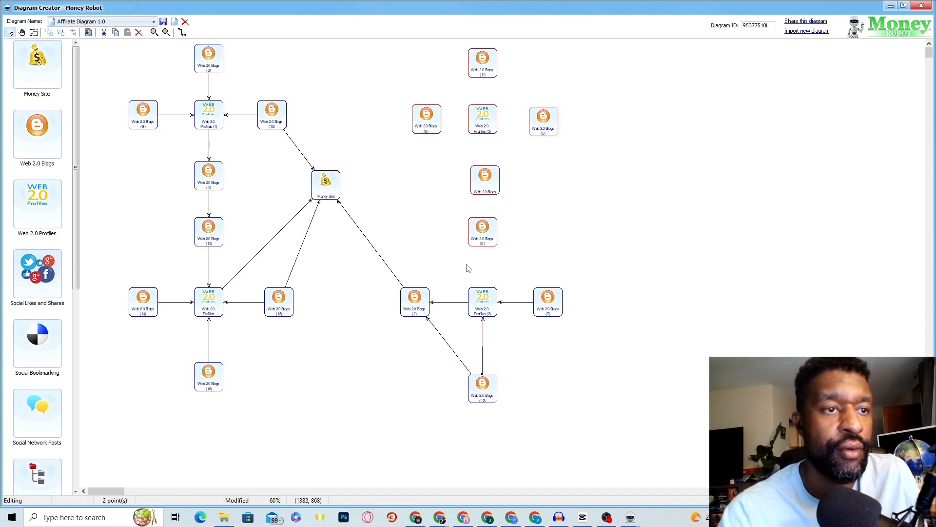
pyautogui.click(482, 313)
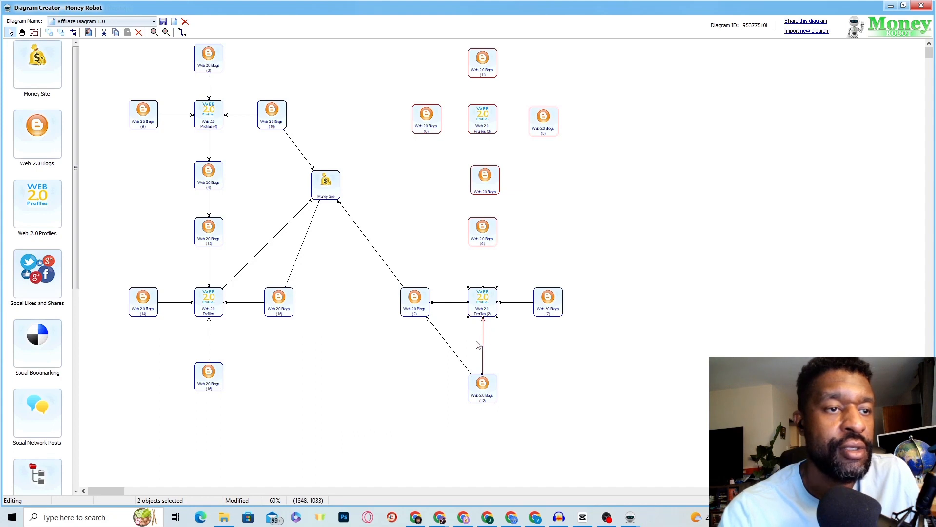
# Step: Delete the stray red link and connect Blogs (12) straight up to Profiles (2)
pyautogui.moveTo(483, 380); pyautogui.dragTo(488, 390)
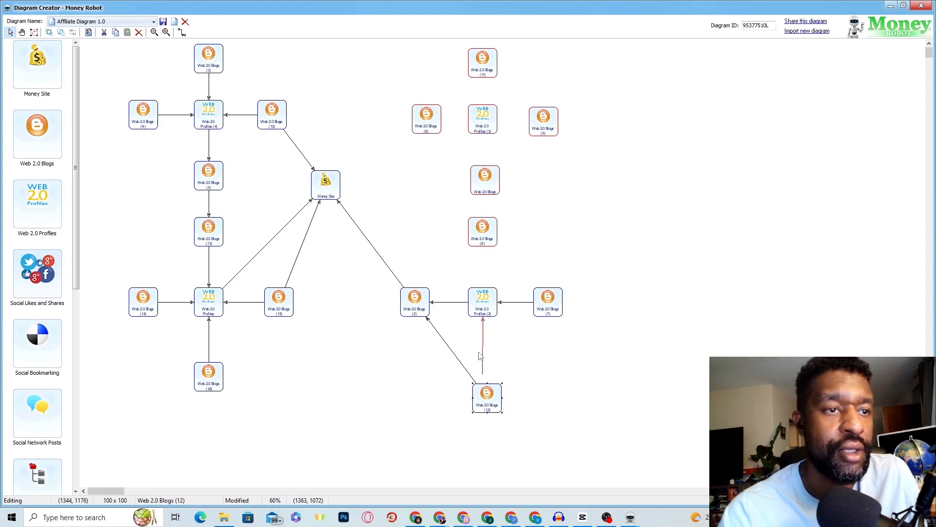
pyautogui.click(483, 326)
pyautogui.rightClick(484, 325)
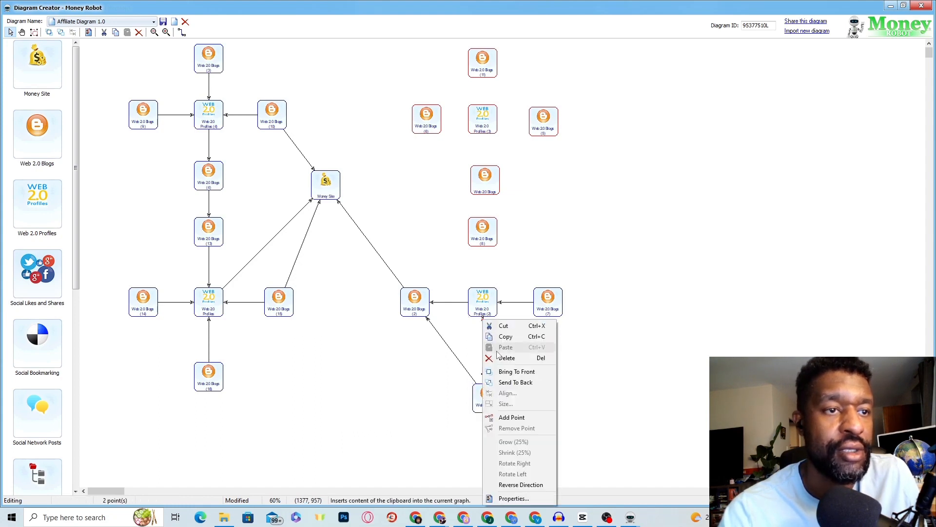
pyautogui.click(492, 357)
pyautogui.click(181, 32)
pyautogui.moveTo(488, 393); pyautogui.dragTo(483, 307)
pyautogui.moveTo(486, 406); pyautogui.dragTo(483, 391)
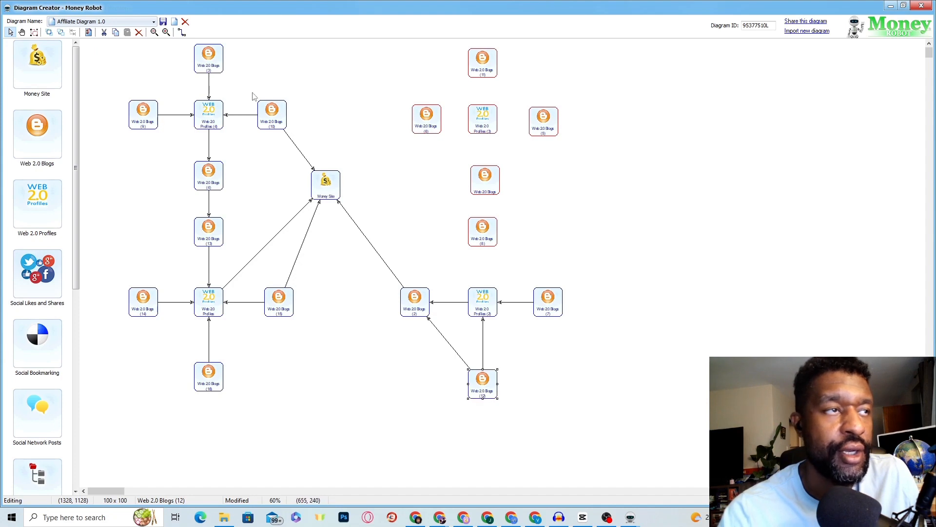
# Step: Link Web 2.0 Profiles (2) up to Blogs (8), and Blogs (8) to the blog node above
pyautogui.click(183, 36)
pyautogui.moveTo(483, 294); pyautogui.dragTo(482, 241)
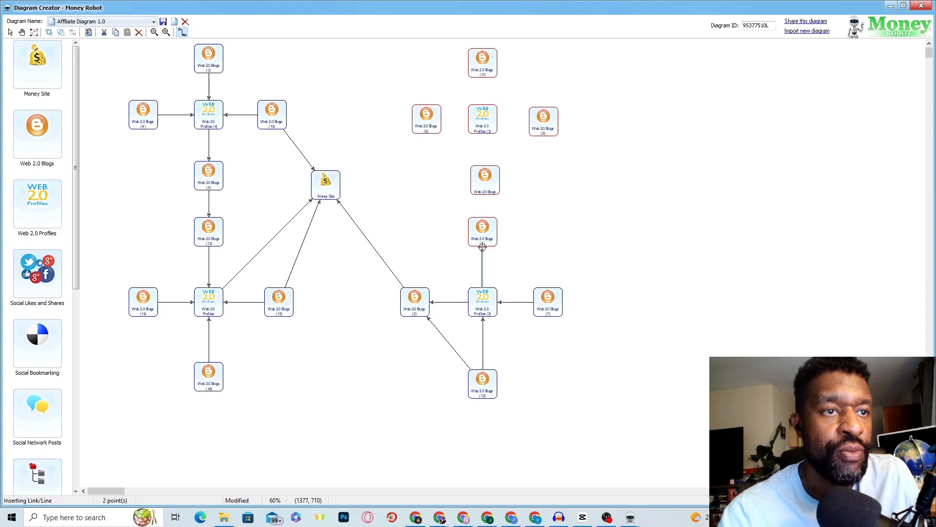
pyautogui.click(484, 247)
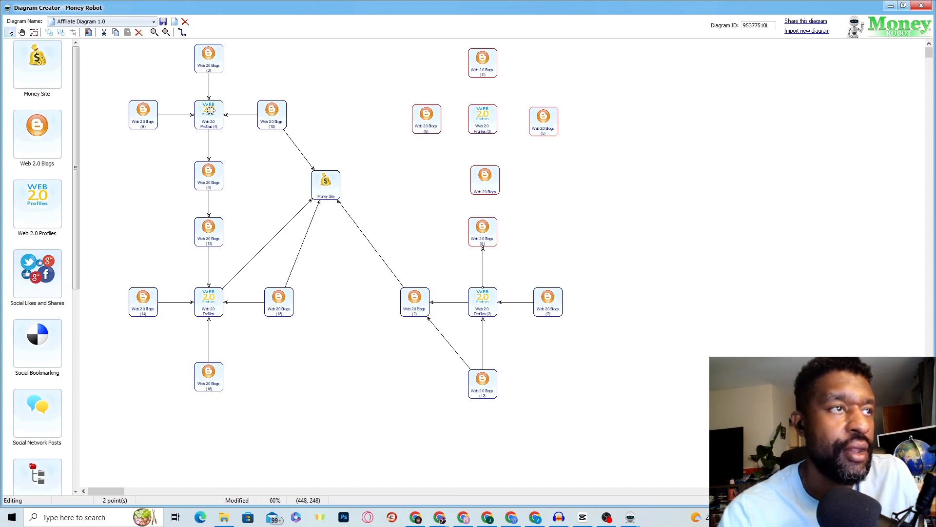
pyautogui.click(182, 32)
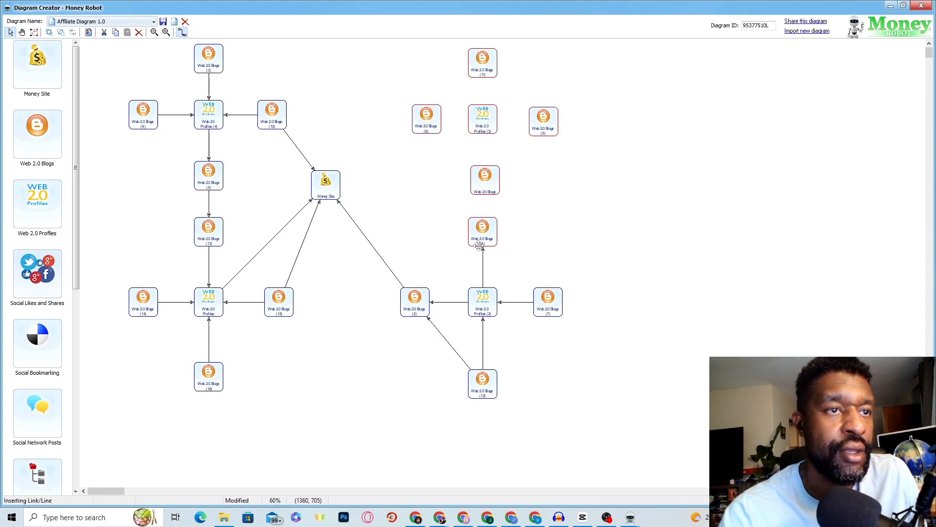
pyautogui.click(483, 218)
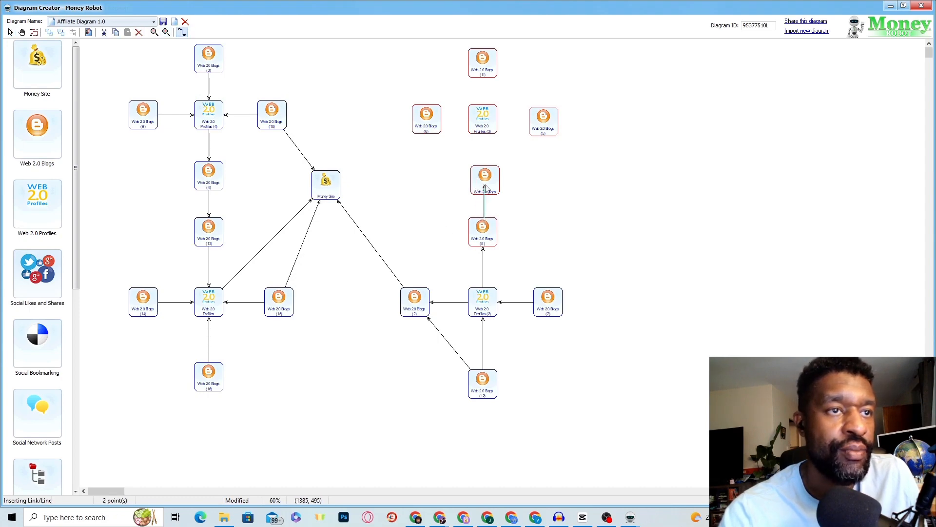
pyautogui.click(487, 191)
pyautogui.moveTo(486, 191)
pyautogui.mouseDown()
pyautogui.moveTo(485, 176)
pyautogui.moveTo(486, 185)
pyautogui.mouseUp()
# Step: Delete the misplaced red link, realign Blogs (8), and relink it to the blog above
pyautogui.moveTo(482, 240)
pyautogui.mouseDown()
pyautogui.moveTo(463, 247)
pyautogui.moveTo(482, 227)
pyautogui.moveTo(484, 247)
pyautogui.moveTo(467, 260)
pyautogui.mouseUp()
pyautogui.click(485, 217)
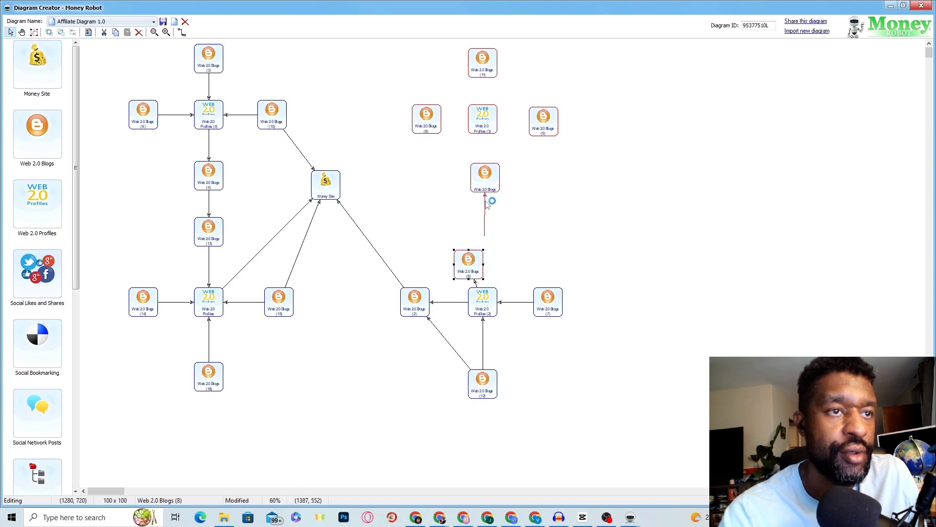
pyautogui.rightClick(485, 203)
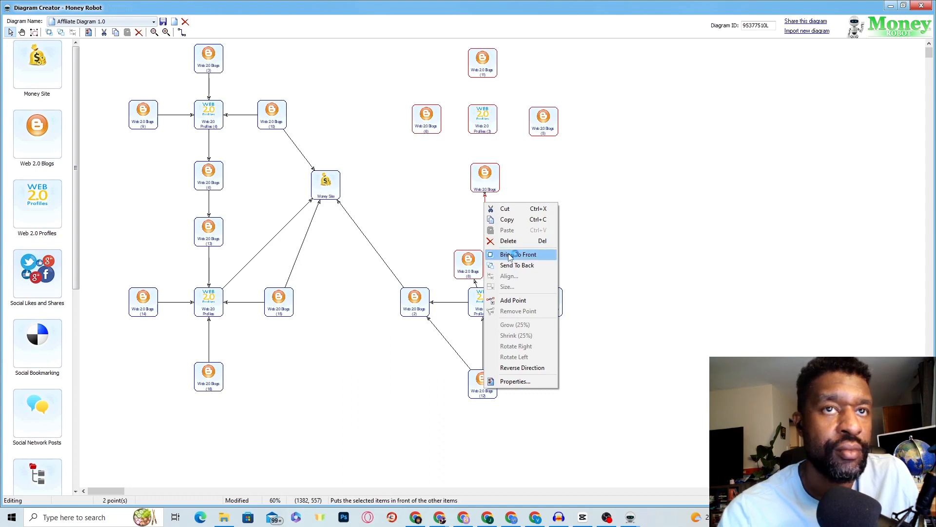
pyautogui.click(606, 265)
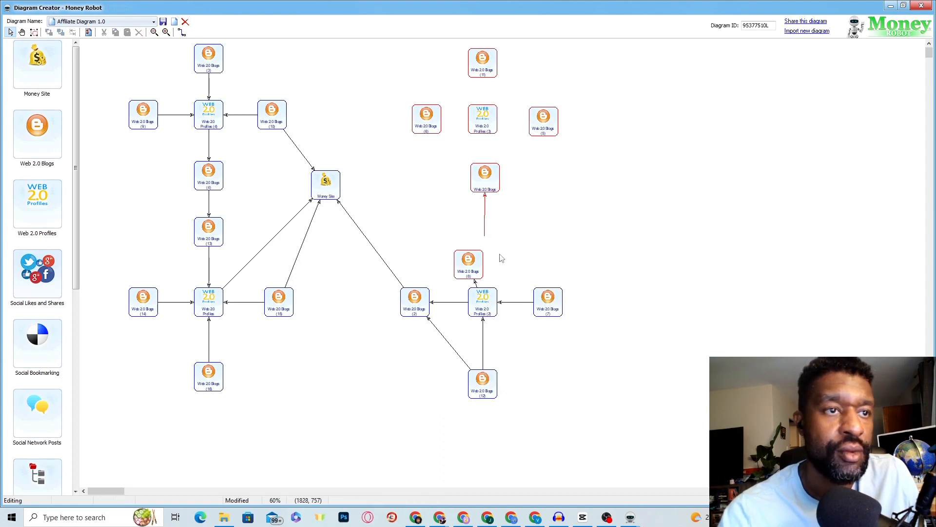
pyautogui.moveTo(477, 265); pyautogui.dragTo(494, 255)
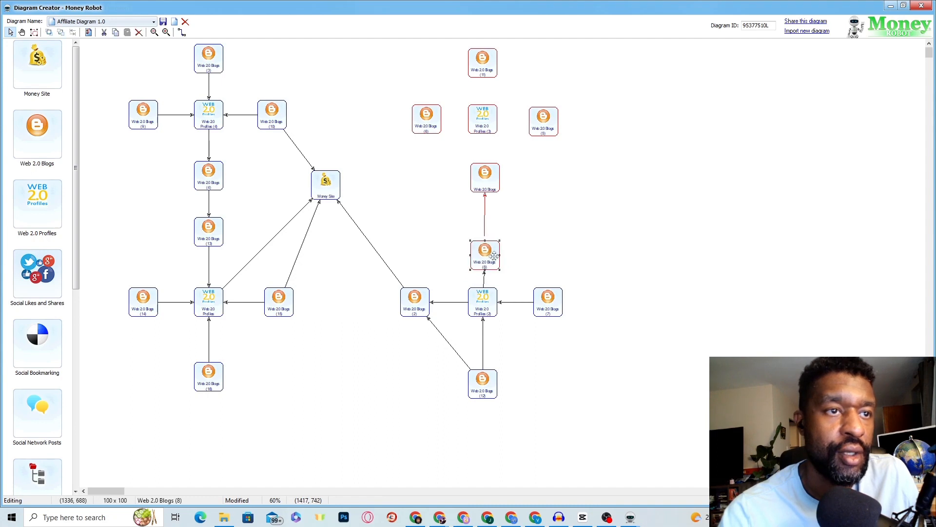
pyautogui.rightClick(486, 213)
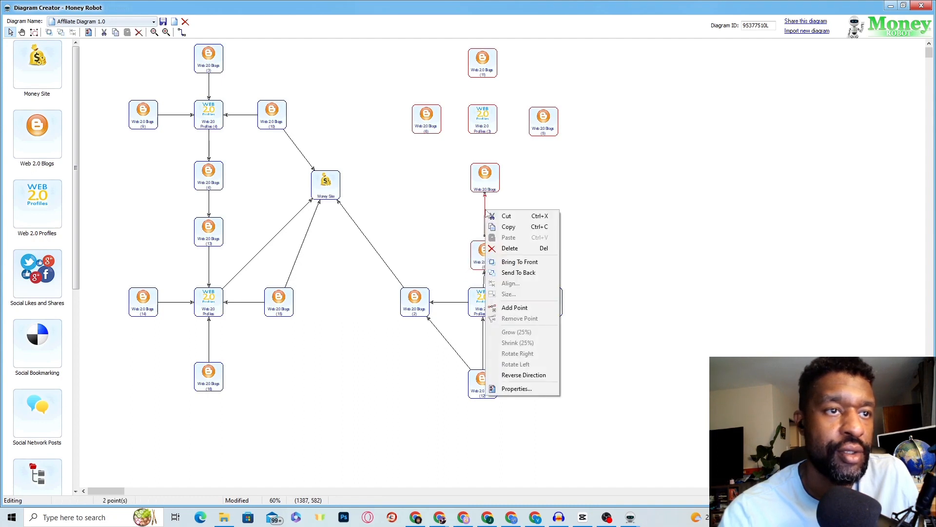
pyautogui.click(515, 248)
pyautogui.moveTo(488, 259); pyautogui.dragTo(485, 244)
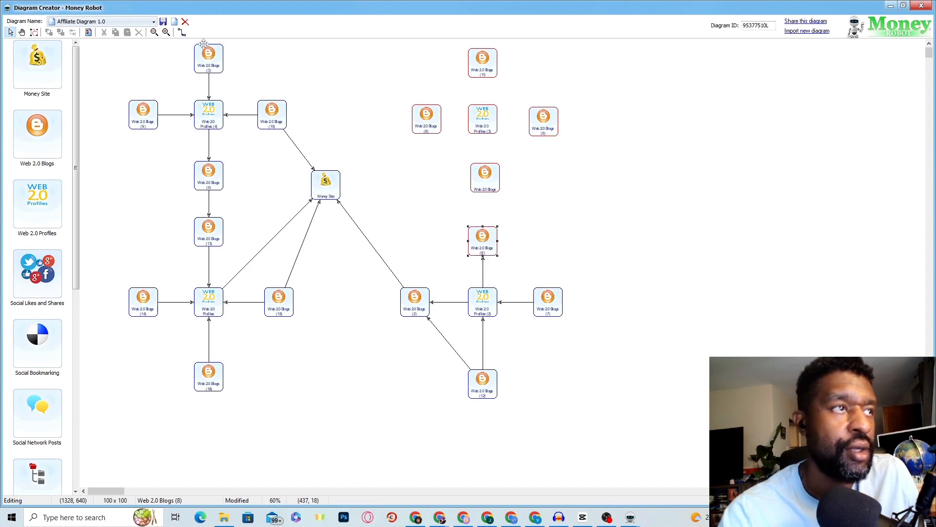
pyautogui.click(181, 33)
pyautogui.moveTo(482, 233); pyautogui.dragTo(481, 166)
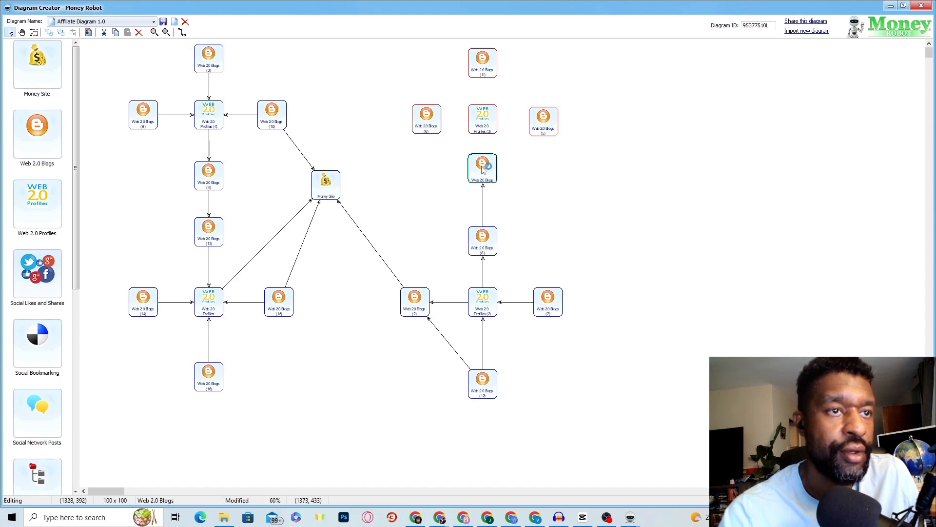
# Step: Link Web 2.0 Profiles (3) to Blogs (6), repositioning Blogs (6) and Blogs (5) beside it
pyautogui.click(480, 126)
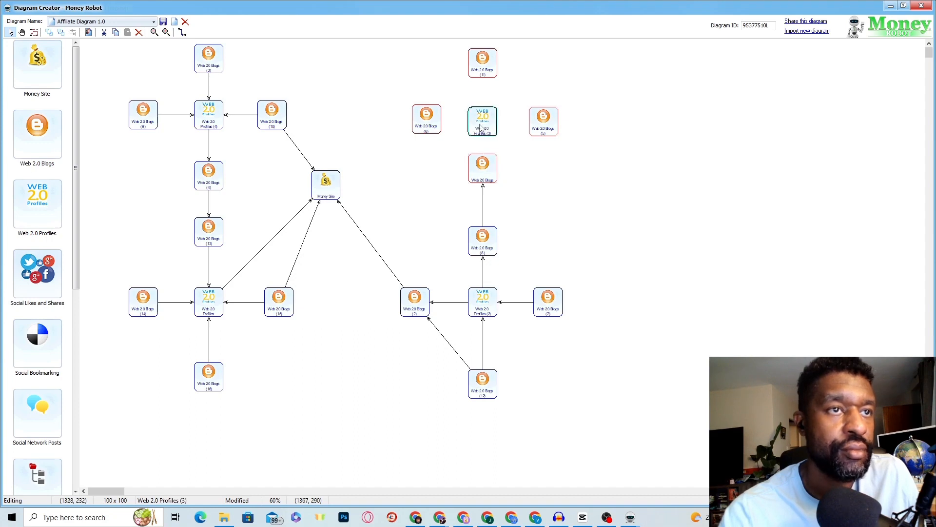
pyautogui.moveTo(480, 126)
pyautogui.mouseDown()
pyautogui.moveTo(484, 147)
pyautogui.moveTo(482, 130)
pyautogui.mouseUp()
pyautogui.click(182, 33)
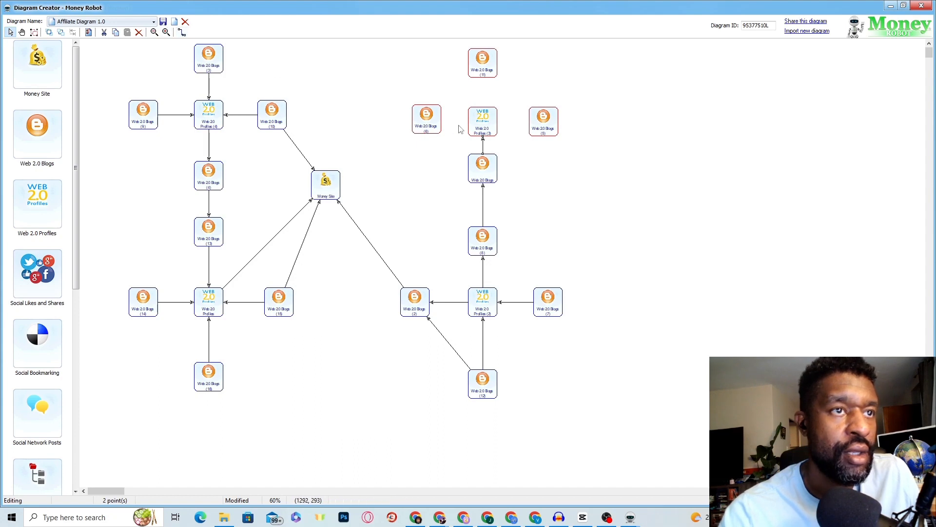
pyautogui.moveTo(473, 125)
pyautogui.mouseDown()
pyautogui.moveTo(442, 122)
pyautogui.moveTo(473, 127)
pyautogui.mouseUp()
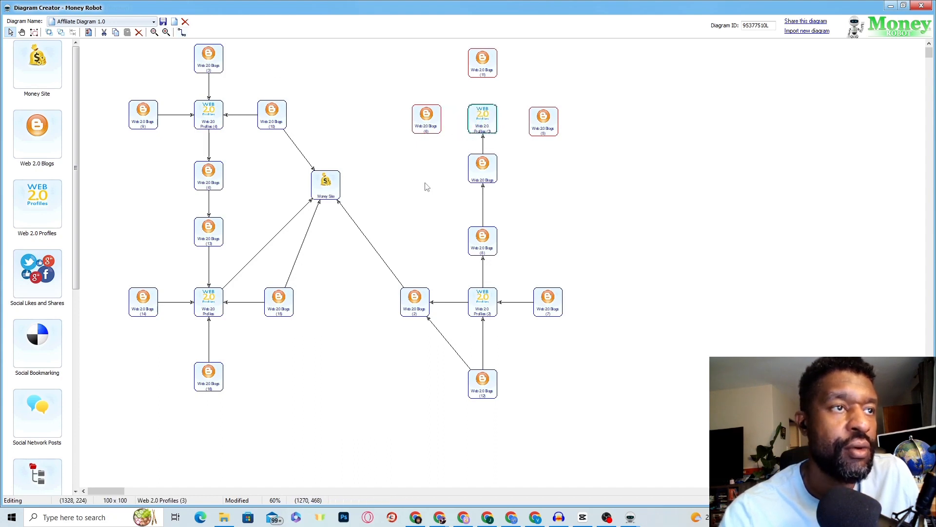
pyautogui.click(182, 32)
pyautogui.click(472, 121)
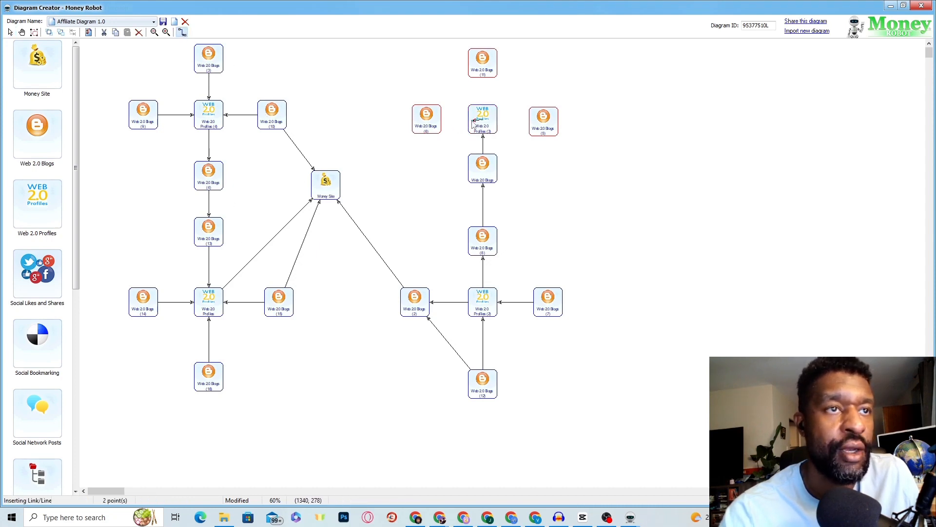
pyautogui.click(437, 119)
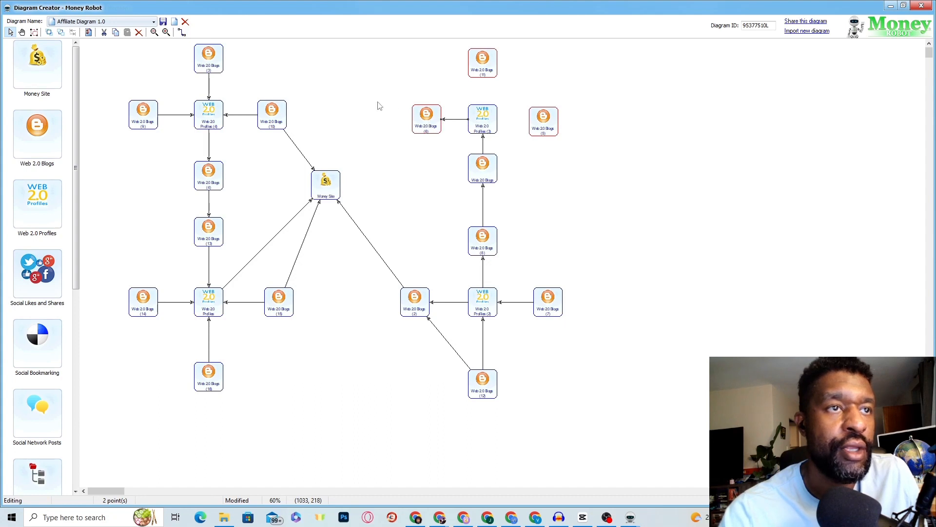
pyautogui.moveTo(411, 127); pyautogui.dragTo(387, 128)
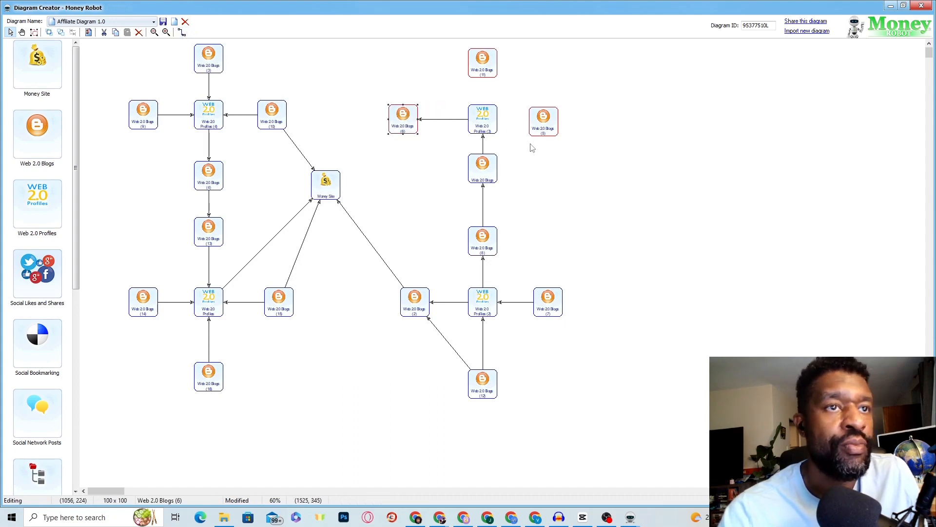
pyautogui.moveTo(531, 121)
pyautogui.mouseDown()
pyautogui.moveTo(521, 121)
pyautogui.moveTo(548, 121)
pyautogui.moveTo(485, 116)
pyautogui.moveTo(492, 120)
pyautogui.mouseUp()
pyautogui.click(183, 34)
pyautogui.moveTo(397, 120)
pyautogui.mouseDown()
pyautogui.moveTo(406, 119)
pyautogui.moveTo(382, 127)
pyautogui.moveTo(411, 124)
pyautogui.mouseUp()
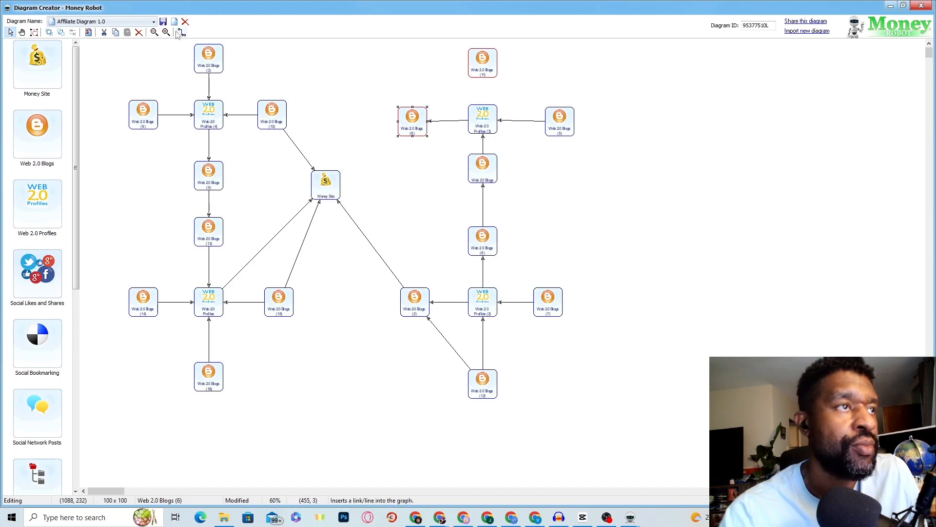
# Step: Link Blogs (11) down to Profiles (3), then connect Blogs (6) to the Money Site
pyautogui.moveTo(482, 72)
pyautogui.mouseDown()
pyautogui.moveTo(482, 88)
pyautogui.moveTo(482, 67)
pyautogui.mouseUp()
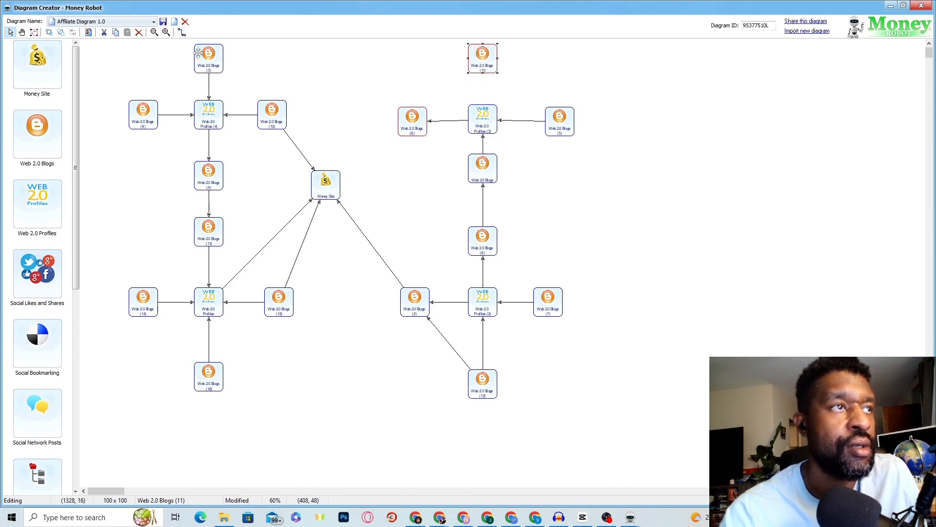
pyautogui.click(182, 32)
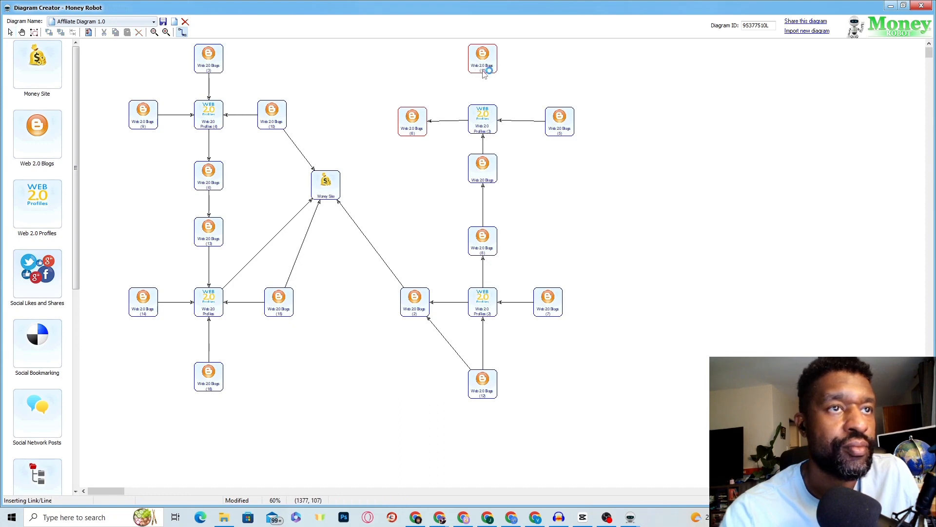
pyautogui.moveTo(482, 72); pyautogui.dragTo(483, 108)
pyautogui.moveTo(547, 123); pyautogui.dragTo(550, 121)
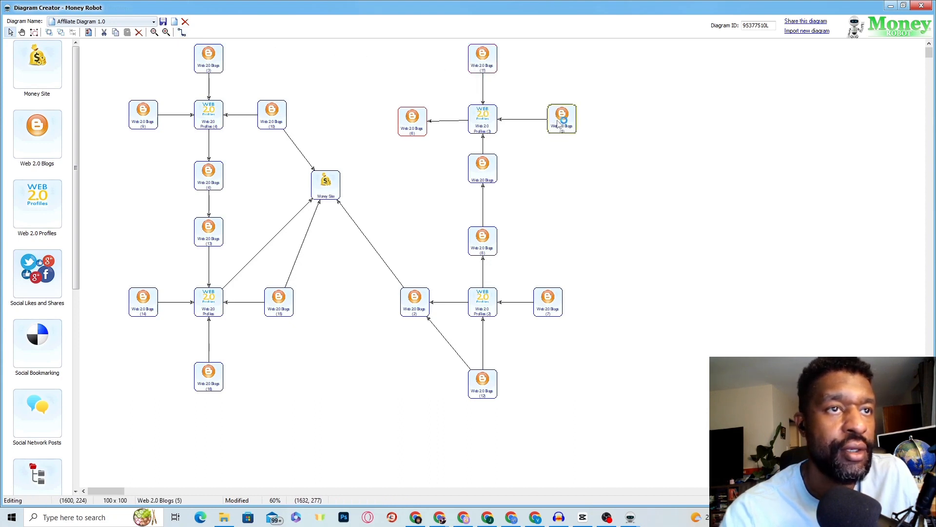
pyautogui.moveTo(421, 127); pyautogui.dragTo(383, 128)
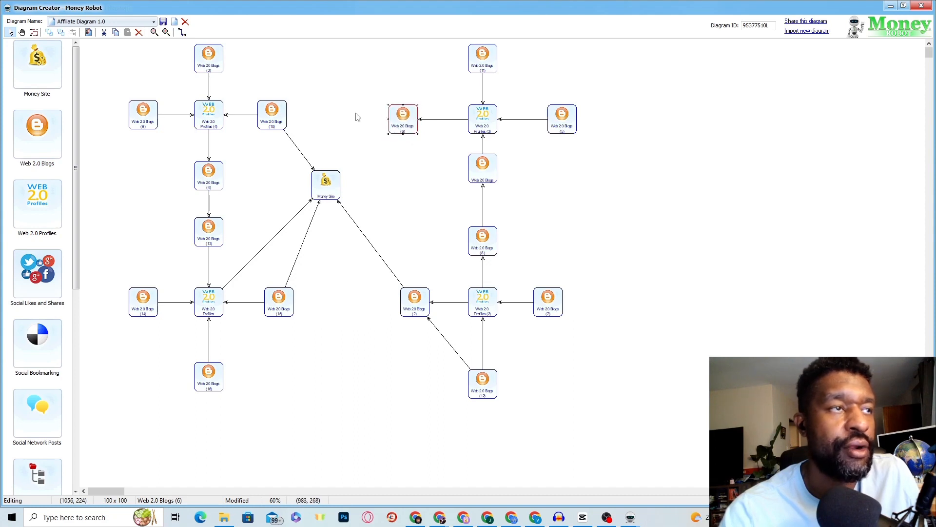
pyautogui.click(181, 32)
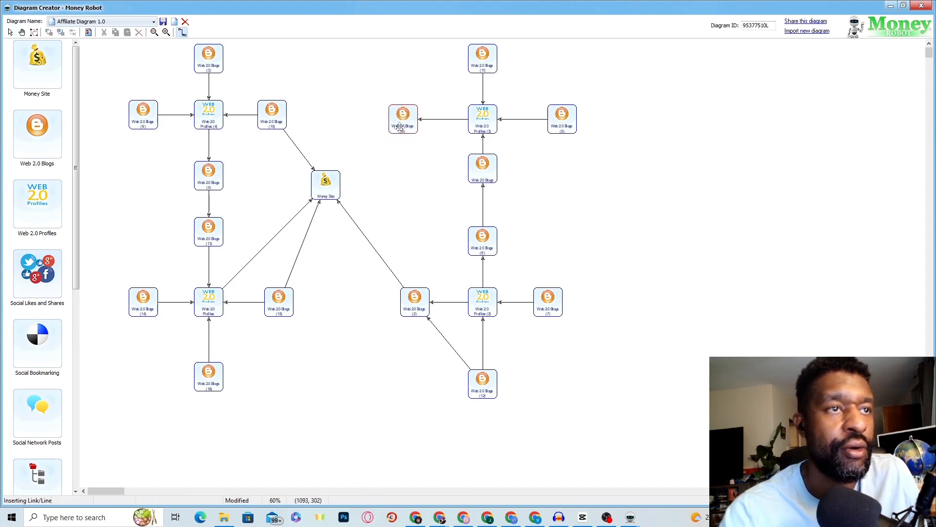
pyautogui.moveTo(395, 128)
pyautogui.mouseDown()
pyautogui.moveTo(347, 167)
pyautogui.moveTo(347, 180)
pyautogui.mouseUp()
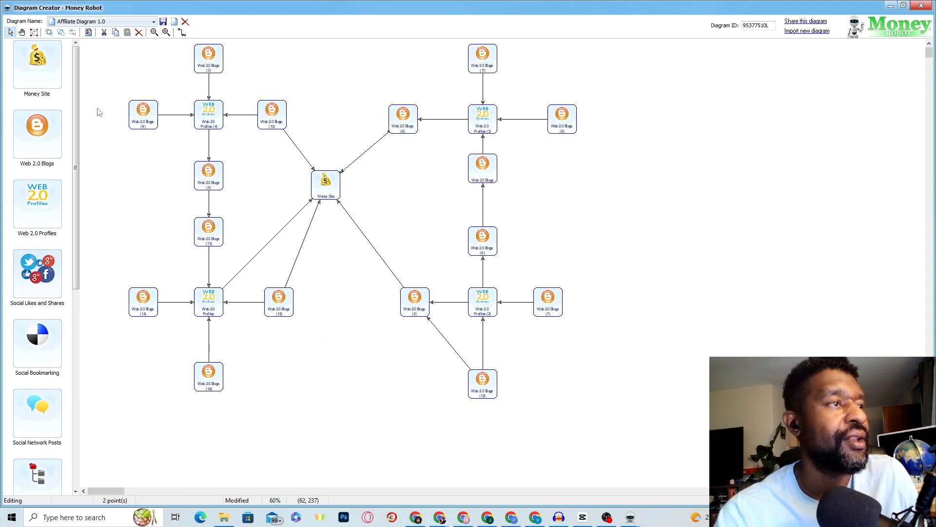
# Step: Link Web 2.0 Blogs (16) to Blogs (15) and Web 2.0 Profiles (2) to the Money Site
pyautogui.click(182, 32)
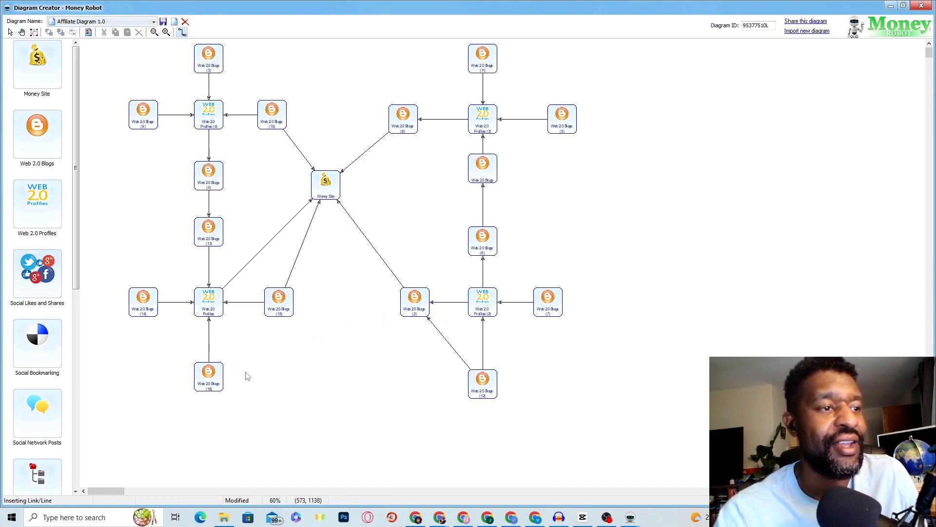
pyautogui.moveTo(216, 372); pyautogui.dragTo(271, 313)
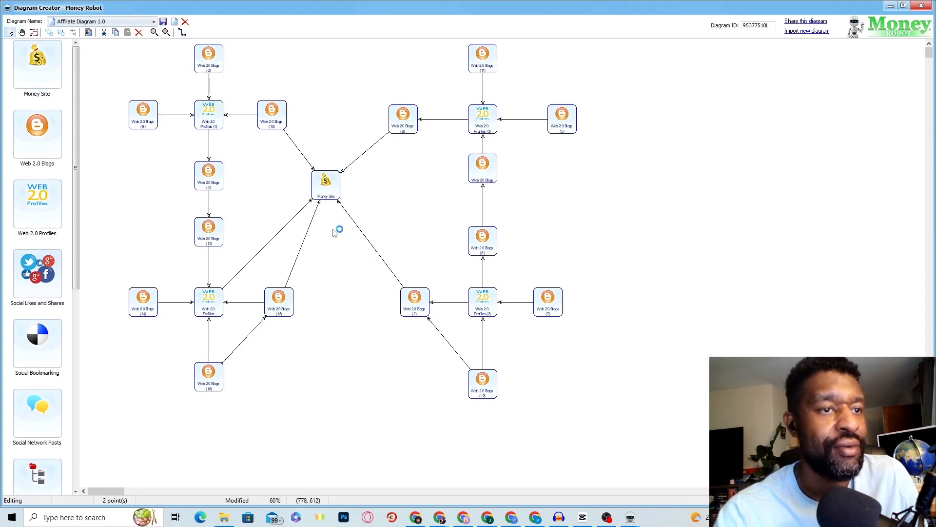
pyautogui.click(182, 32)
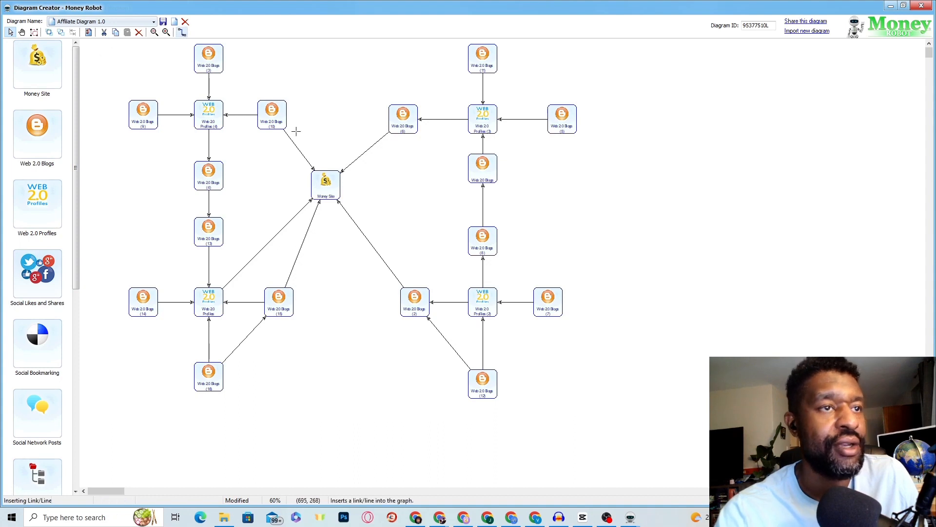
pyautogui.moveTo(469, 291); pyautogui.dragTo(337, 197)
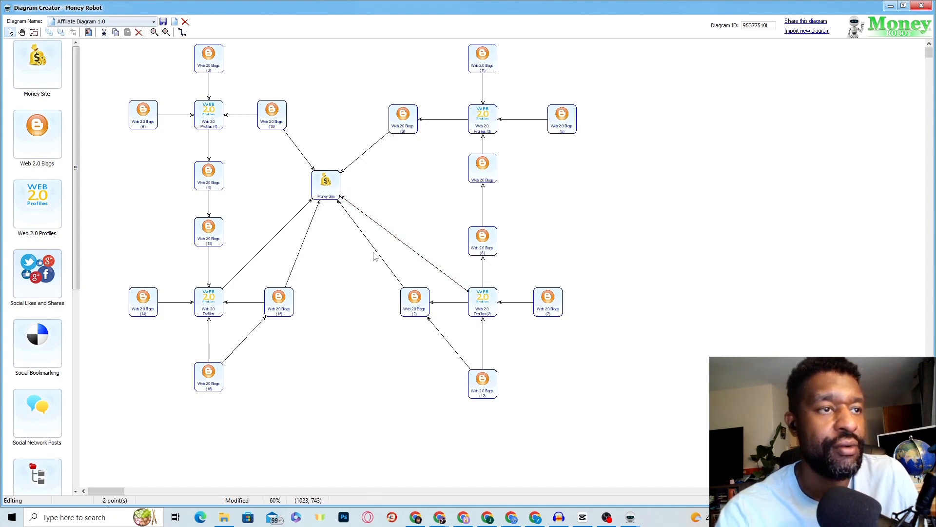
# Step: Nudge the Money Site, Blogs (10) and Blogs (6) into alignment, then close the Diagram Creator
pyautogui.moveTo(335, 195); pyautogui.dragTo(355, 192)
pyautogui.moveTo(276, 112); pyautogui.dragTo(299, 120)
pyautogui.moveTo(393, 126); pyautogui.dragTo(392, 123)
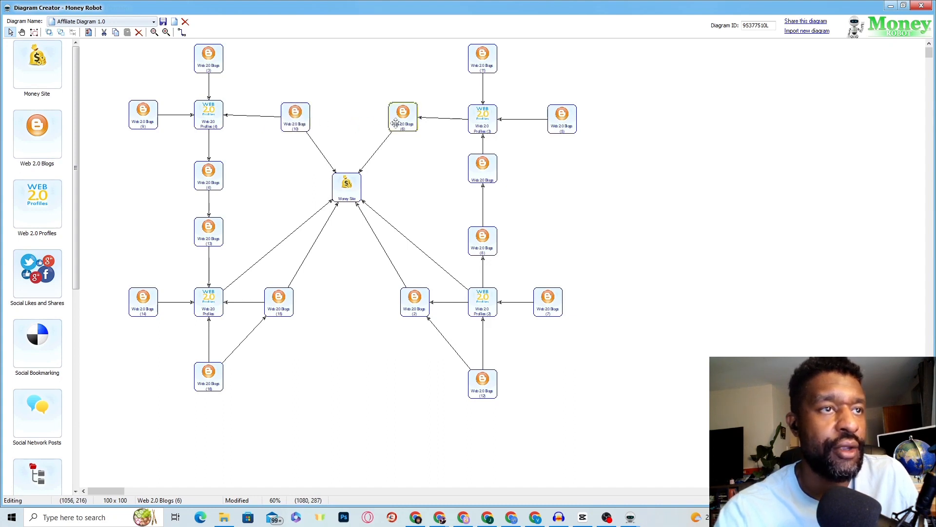
pyautogui.click(300, 121)
pyautogui.moveTo(302, 122); pyautogui.dragTo(302, 120)
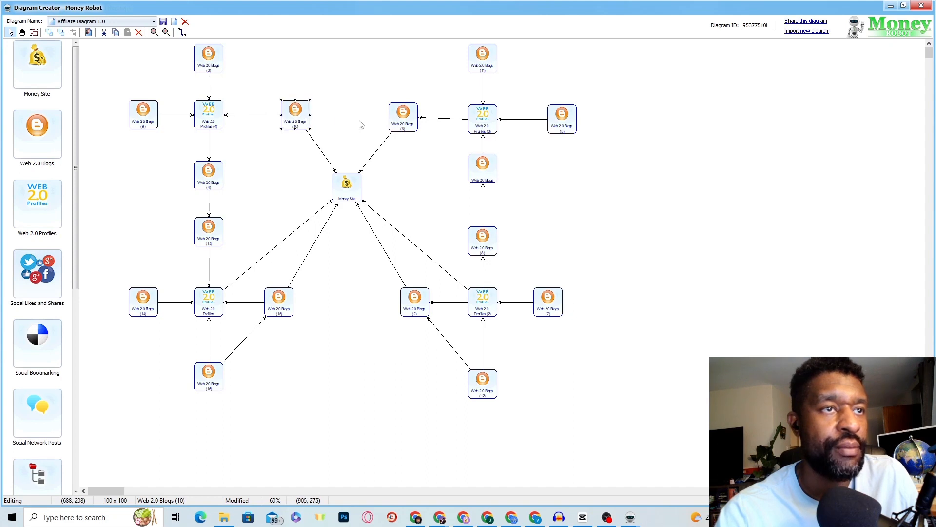
pyautogui.moveTo(404, 122); pyautogui.dragTo(401, 123)
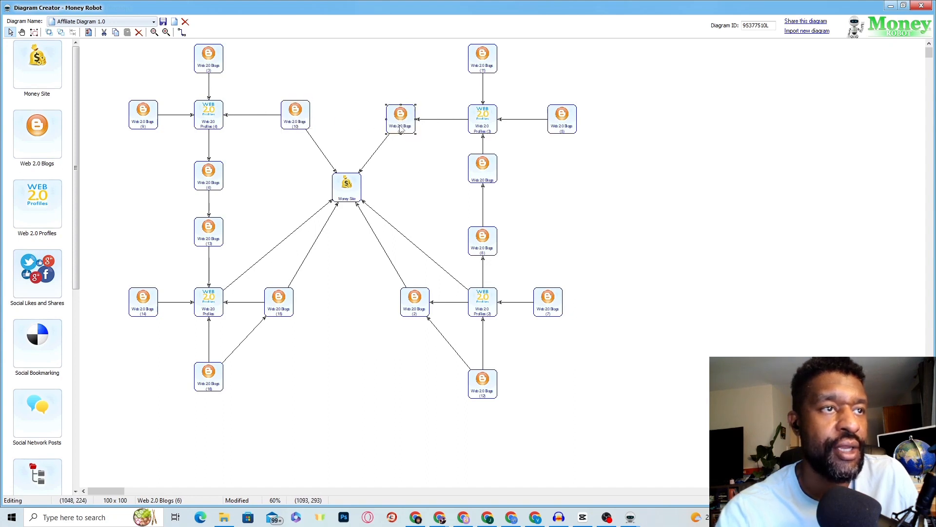
pyautogui.click(348, 189)
pyautogui.moveTo(348, 189); pyautogui.dragTo(345, 205)
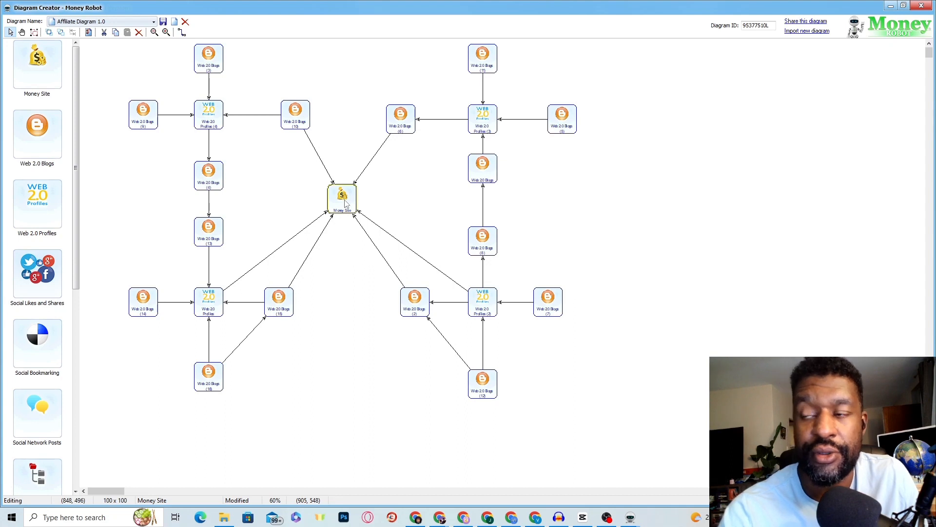
pyautogui.click(344, 199)
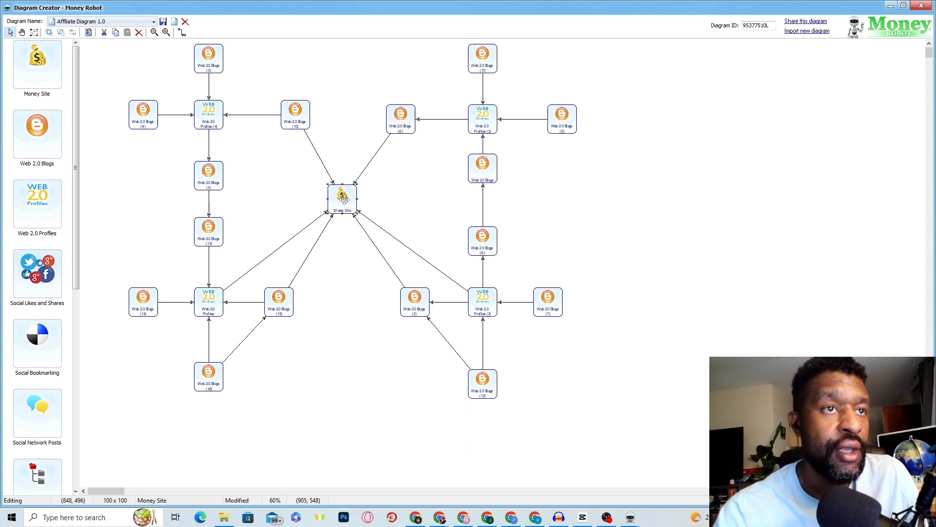
pyautogui.click(820, 22)
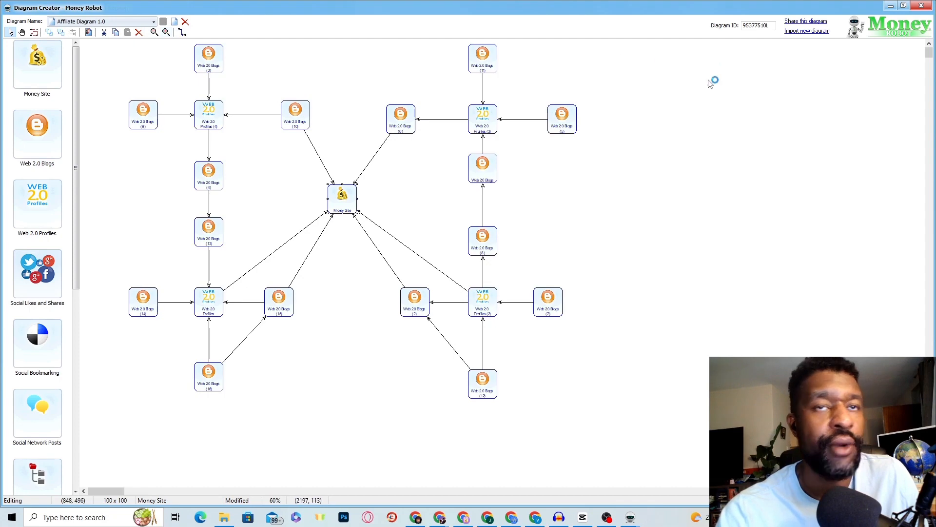
pyautogui.click(921, 5)
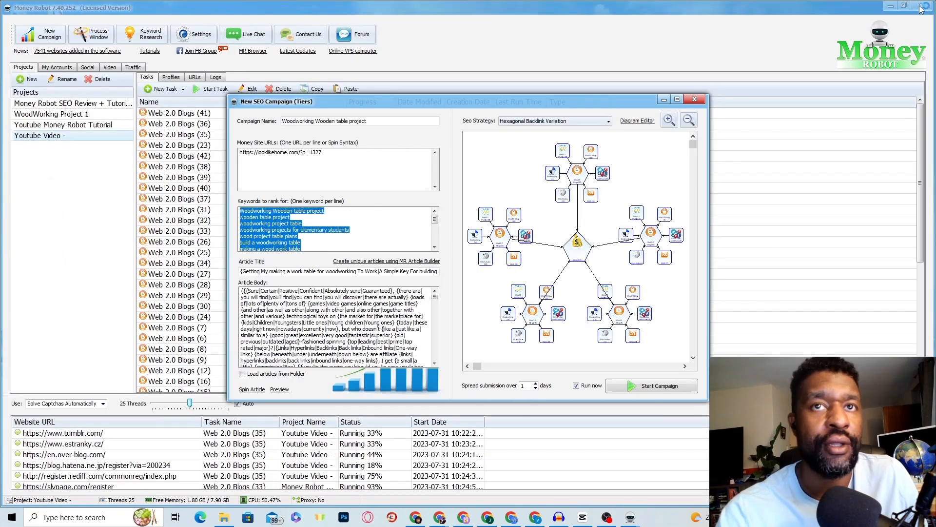
pyautogui.click(585, 123)
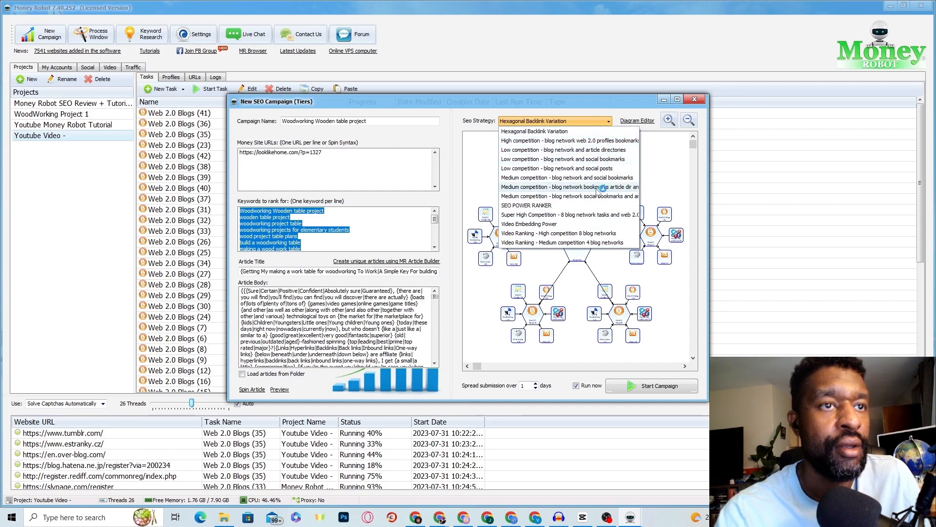
pyautogui.click(636, 122)
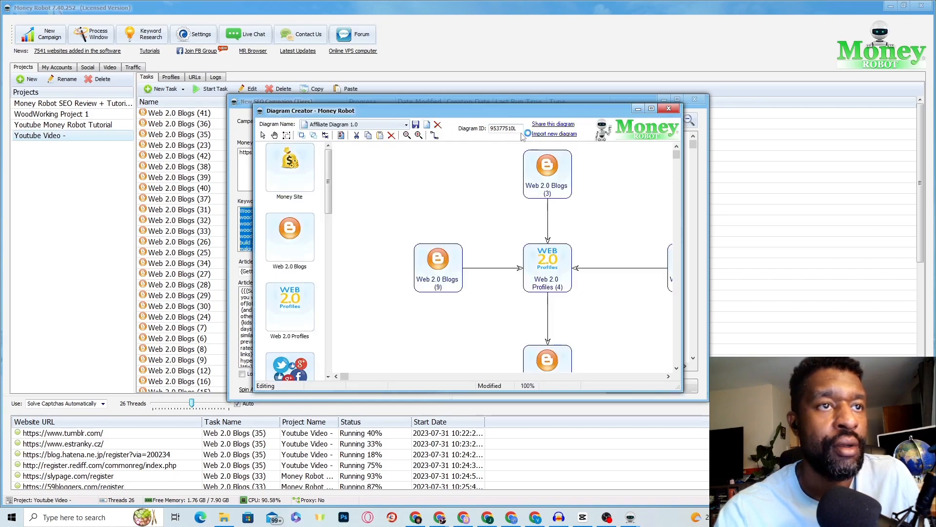
pyautogui.click(499, 128)
pyautogui.doubleClick(500, 129)
pyautogui.rightClick(499, 129)
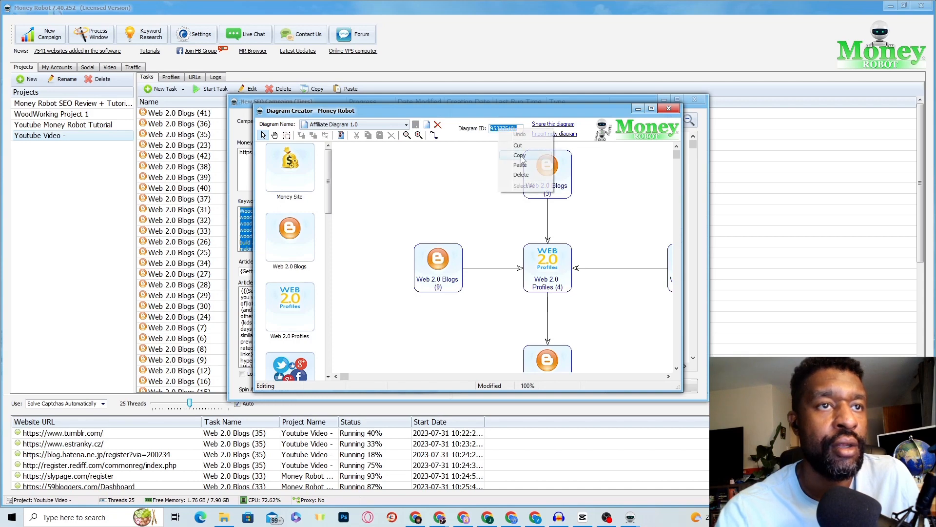
pyautogui.click(553, 125)
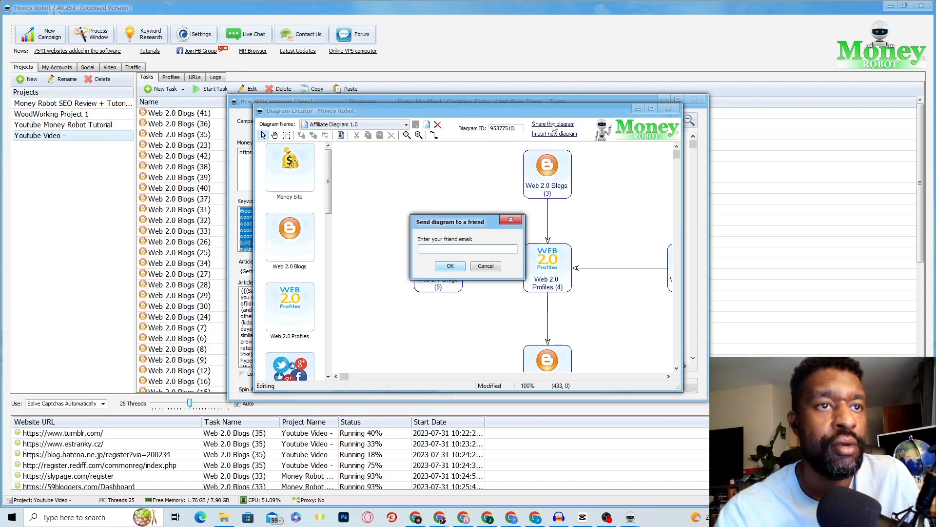
pyautogui.click(511, 220)
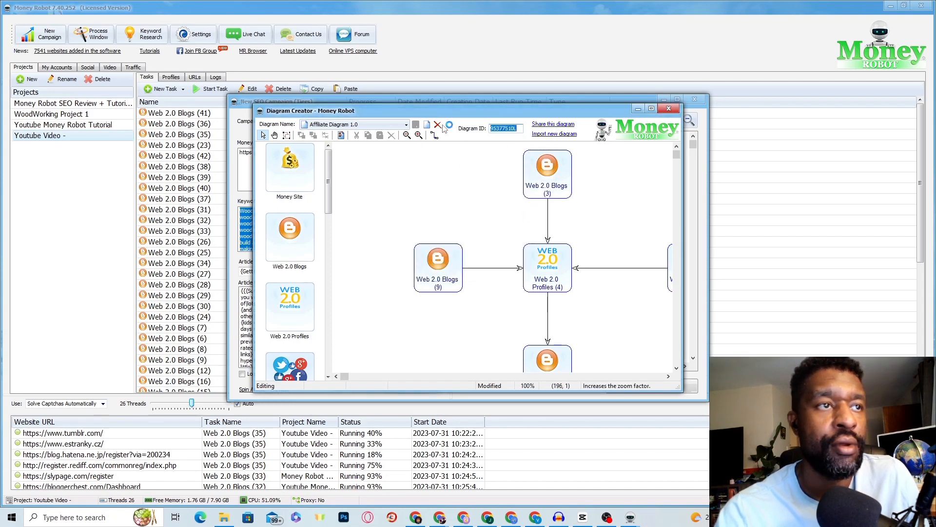
pyautogui.click(379, 128)
pyautogui.click(379, 128)
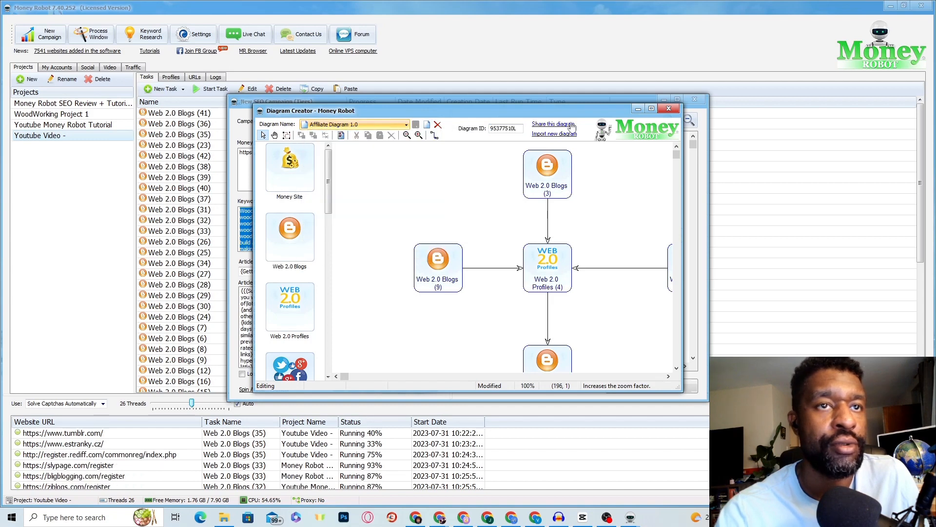
pyautogui.click(669, 109)
pyautogui.click(592, 122)
# Step: Choose 'High competition - blog network web 2.0 profiles' as the SEO strategy and start the campaign
pyautogui.click(591, 124)
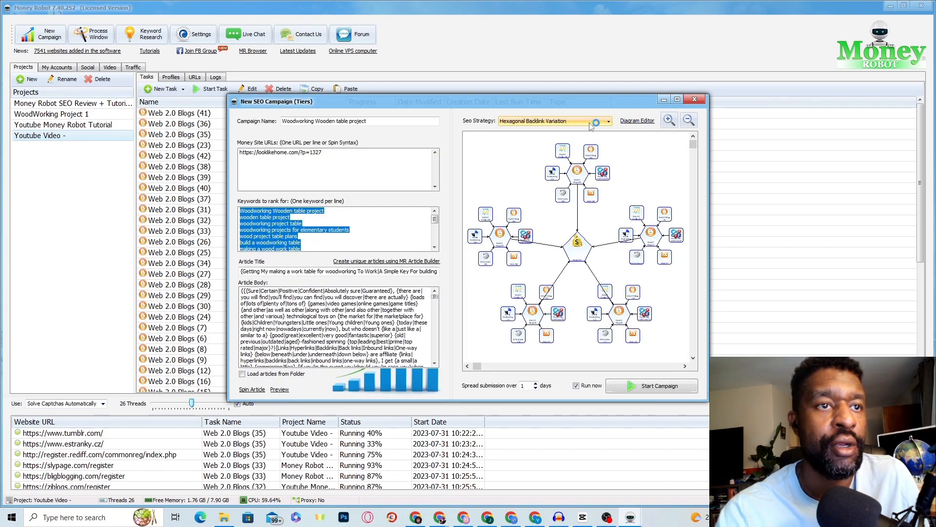
pyautogui.click(590, 123)
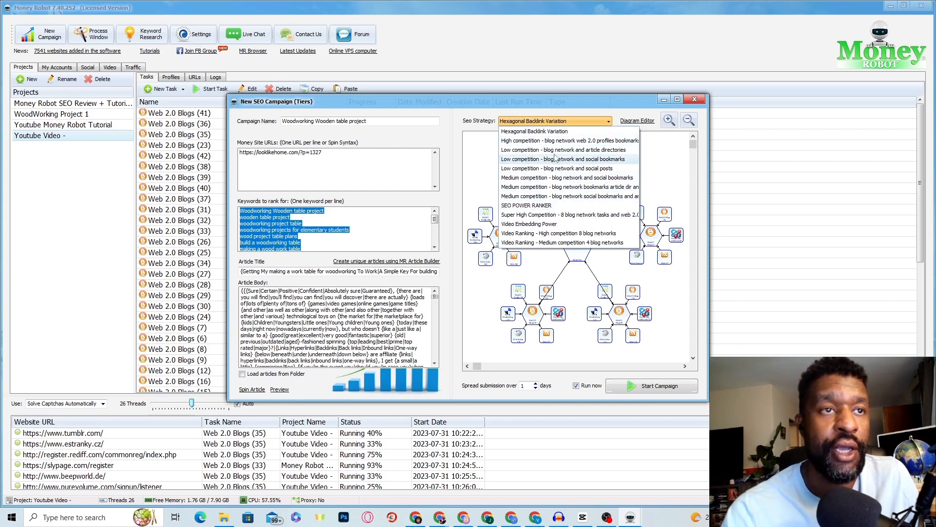
pyautogui.click(561, 132)
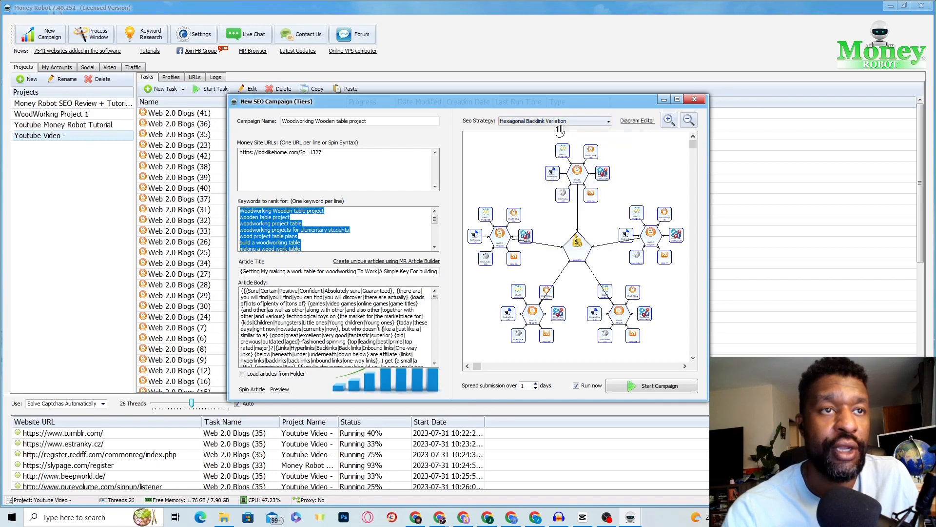
pyautogui.click(562, 122)
pyautogui.click(561, 141)
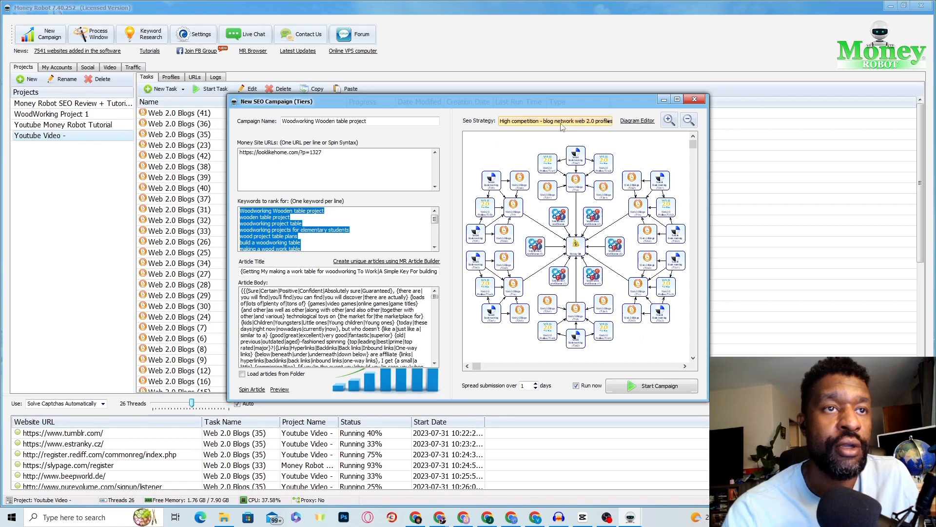
pyautogui.click(562, 121)
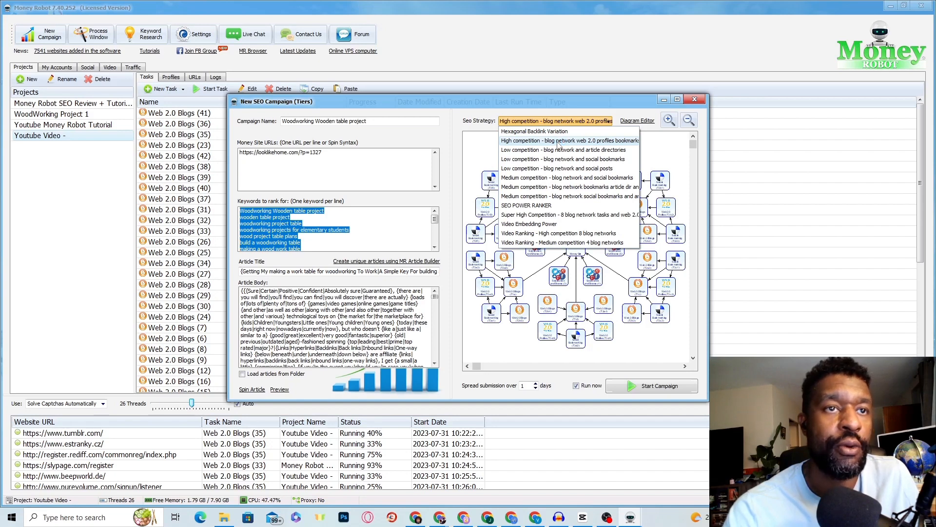
pyautogui.click(559, 142)
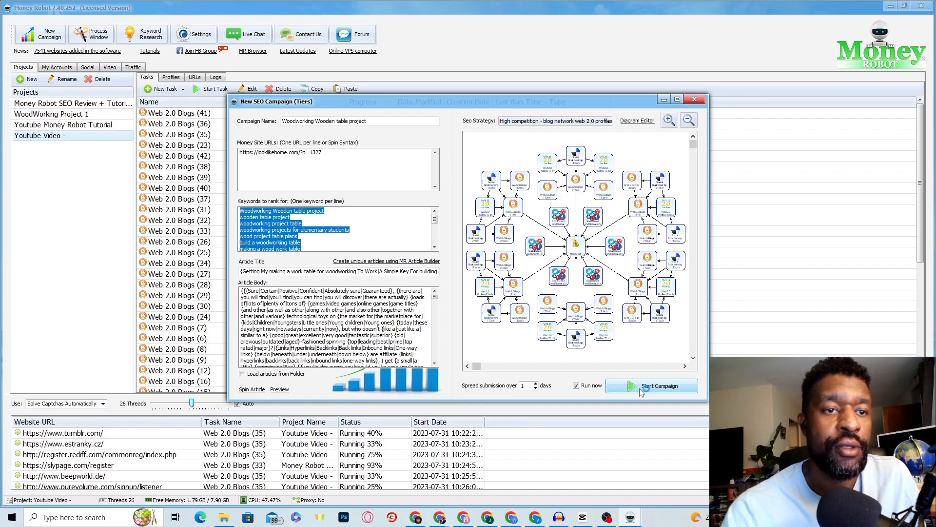
pyautogui.click(643, 386)
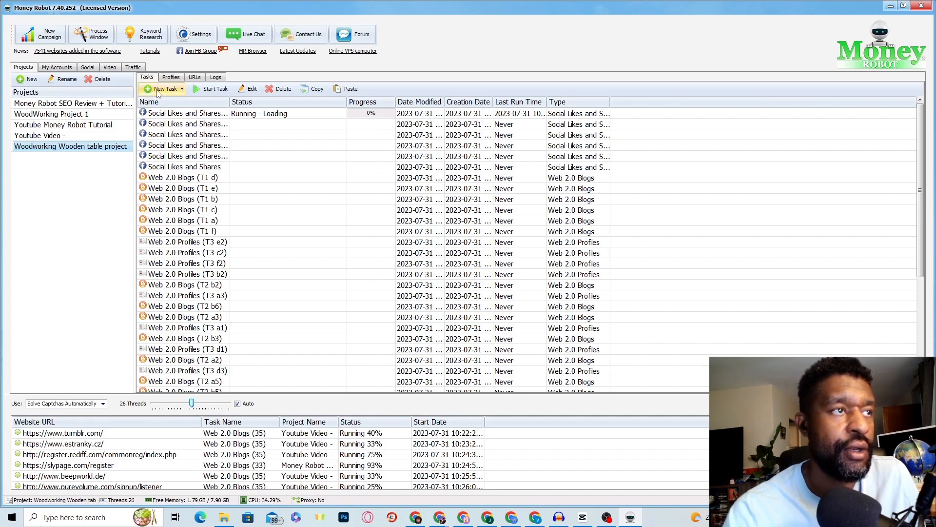
# Step: Open the New Task type list and scroll to the Web 2.0 Blogs option
pyautogui.click(176, 93)
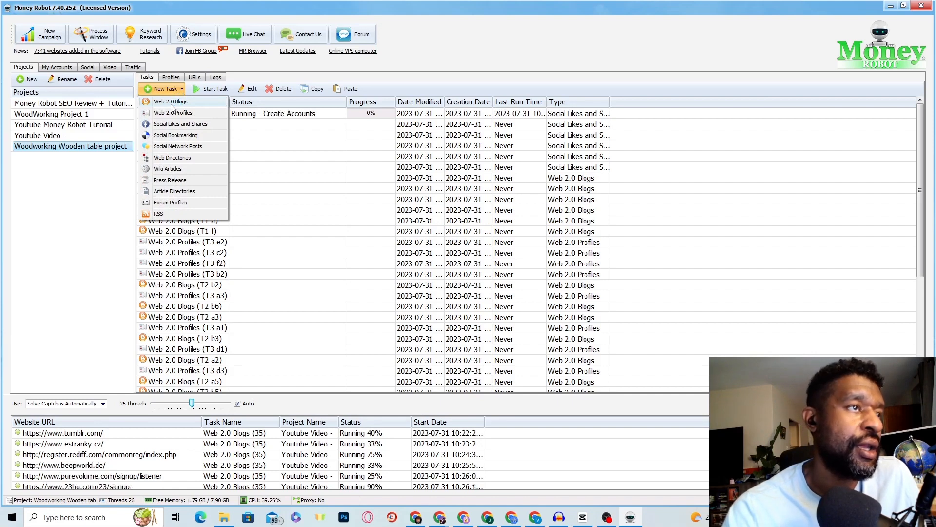
pyautogui.scroll(-6, 172, 108)
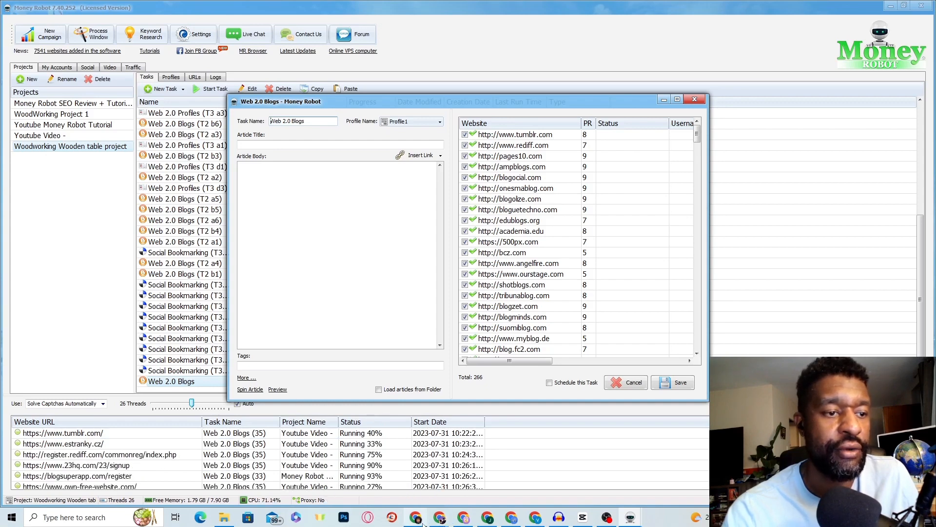
# Step: Bring up the woodworking article page and copy its text from the intro bullets to the Conclusion
pyautogui.moveTo(419, 523)
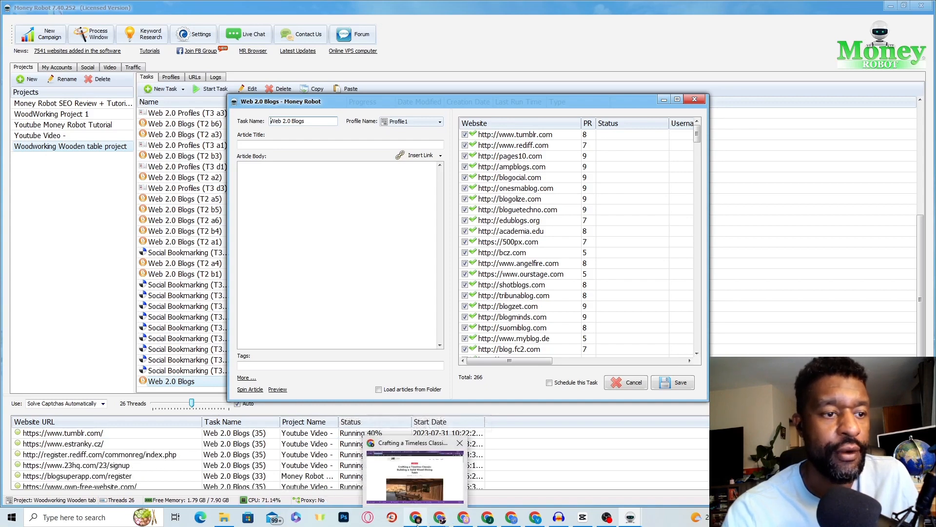
pyautogui.click(425, 478)
pyautogui.scroll(-12, 405, 435)
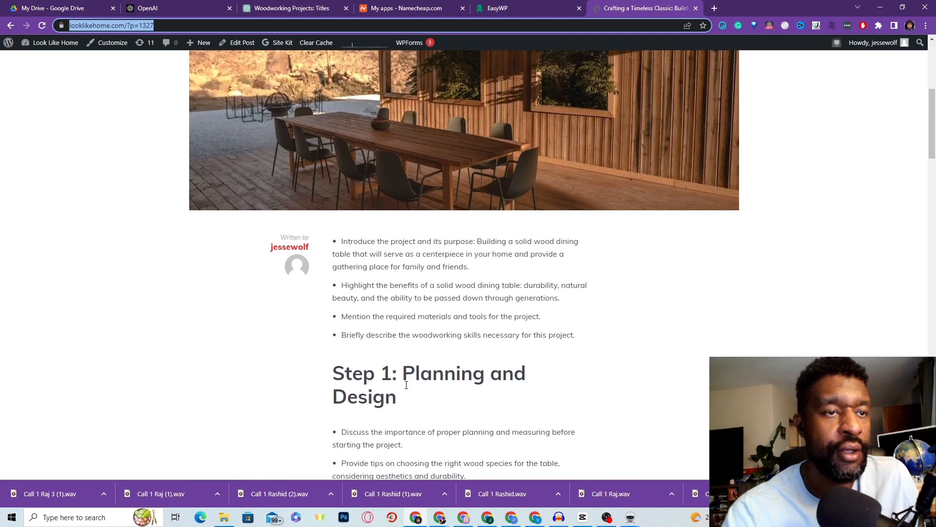
pyautogui.scroll(7, 405, 385)
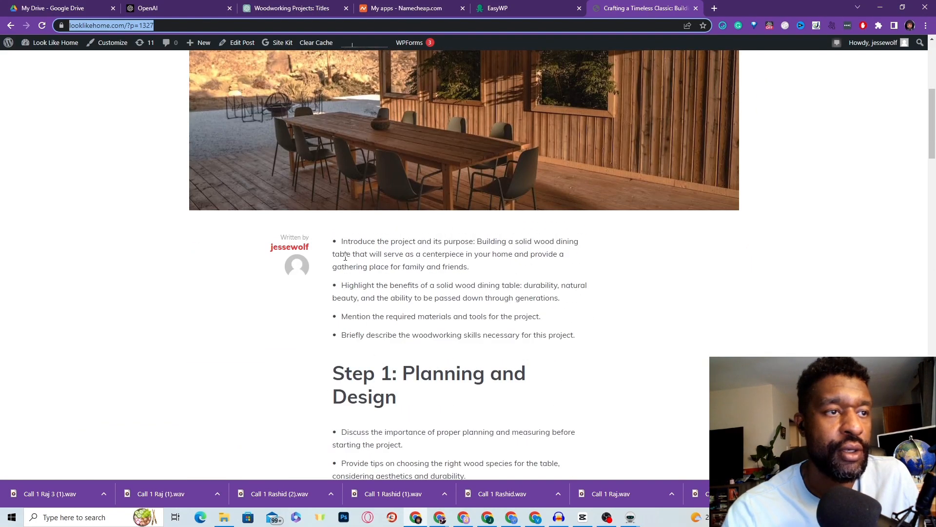
pyautogui.moveTo(328, 245); pyautogui.dragTo(459, 277)
pyautogui.scroll(-18, 535, 372)
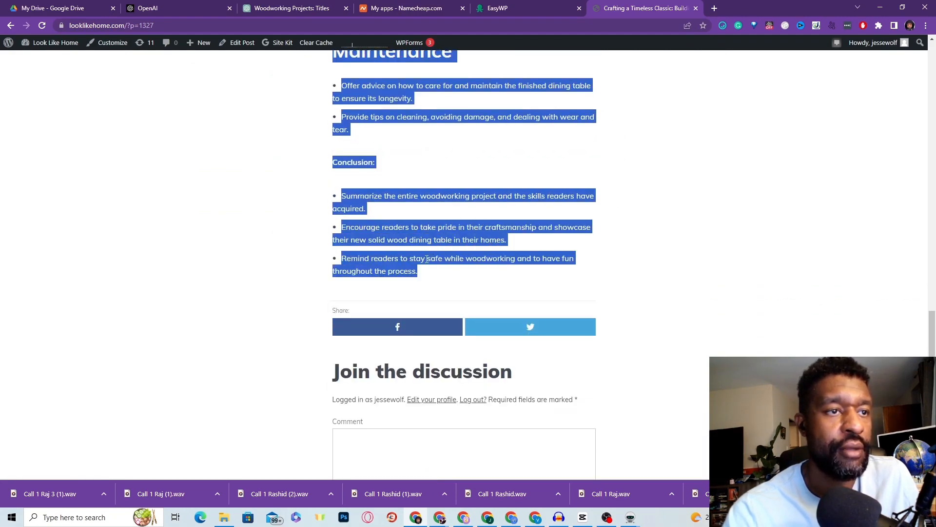
pyautogui.rightClick(428, 259)
pyautogui.click(447, 268)
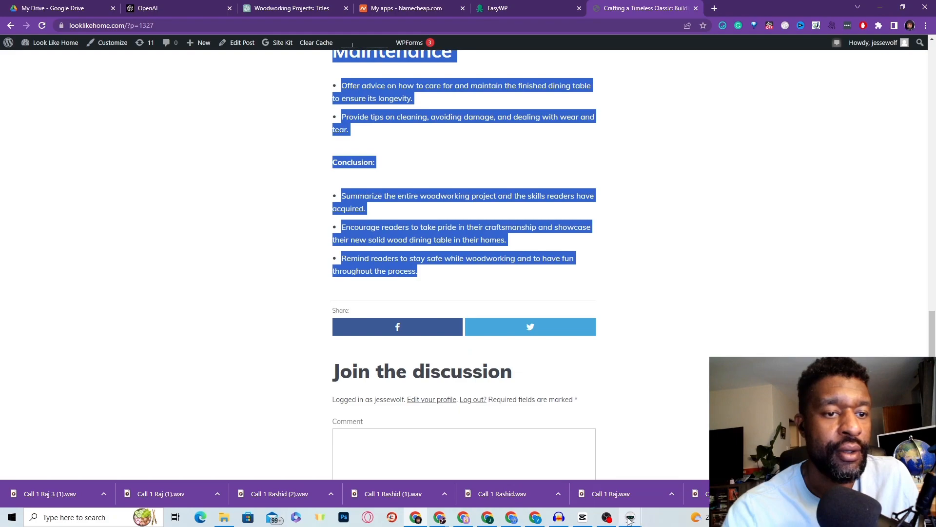
pyautogui.moveTo(629, 520)
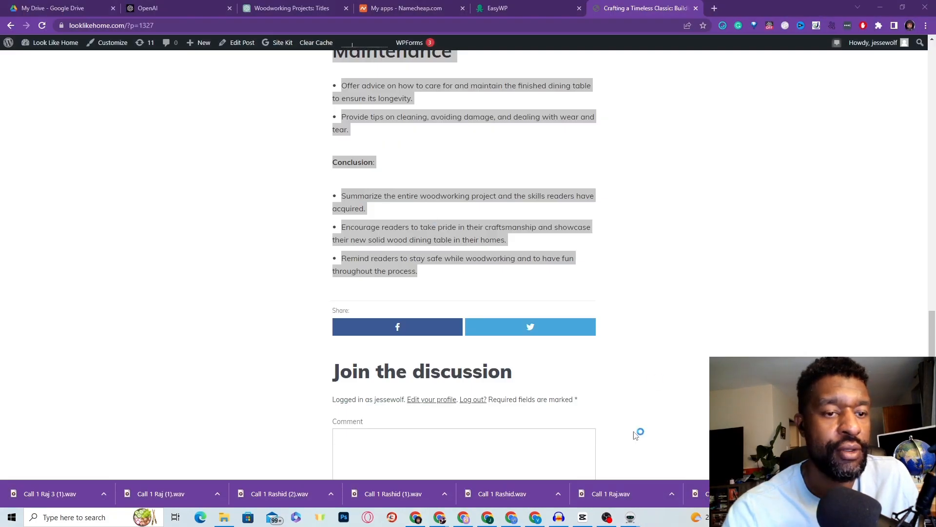
# Step: Paste the copied dining table article into the Web 2.0 Blogs task's Article Body
pyautogui.click(630, 518)
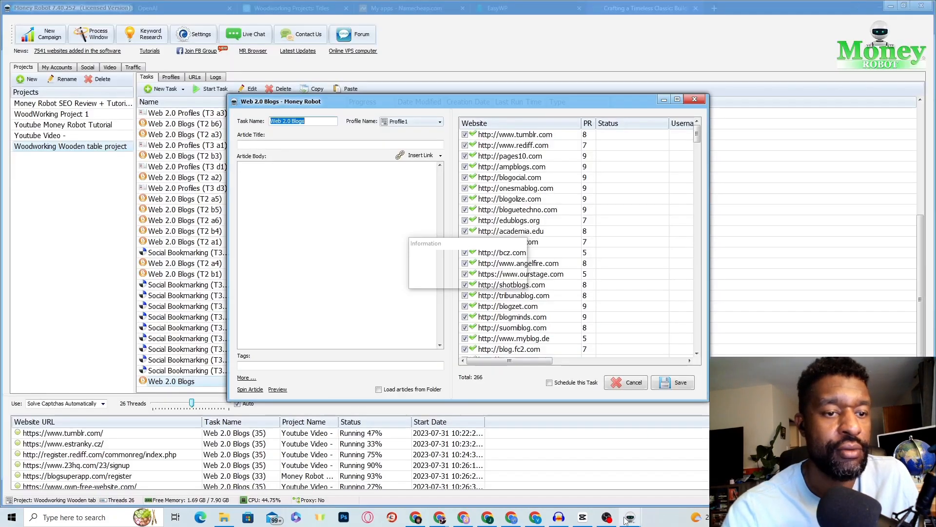
pyautogui.rightClick(288, 186)
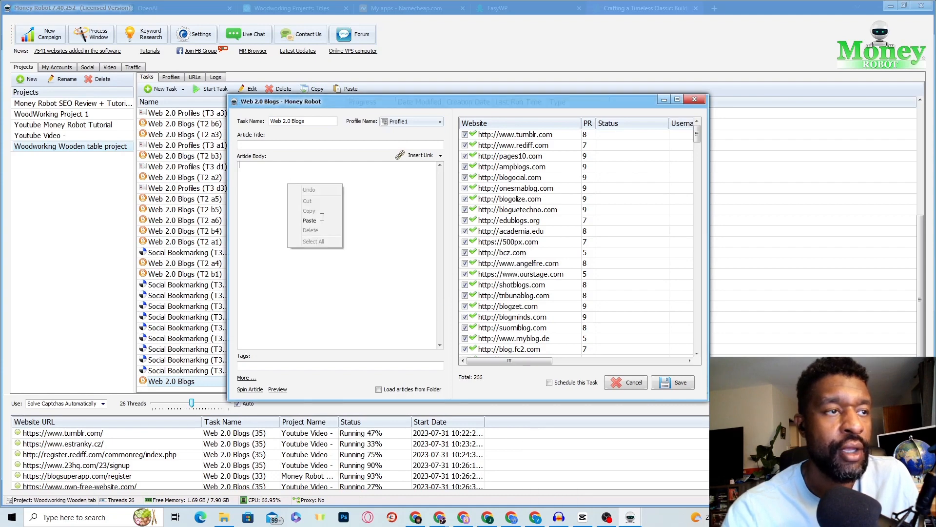
pyautogui.click(308, 220)
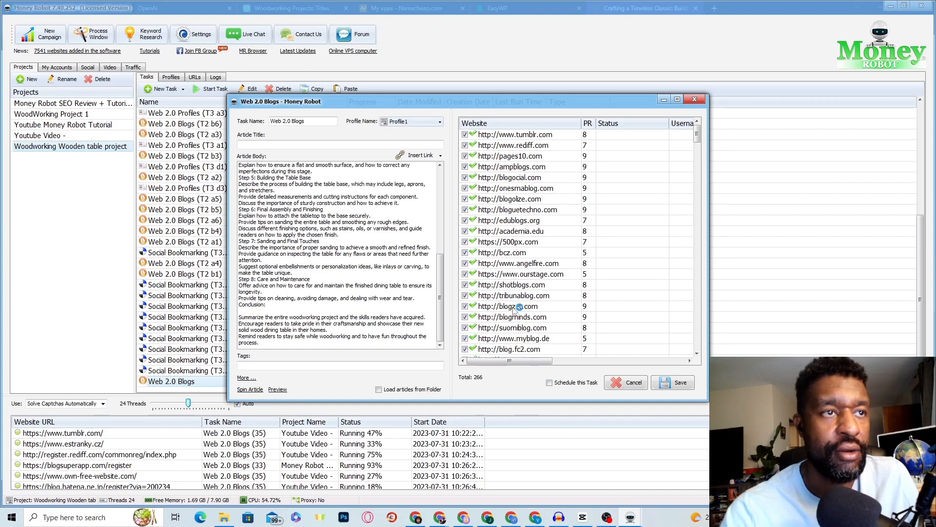
pyautogui.click(630, 517)
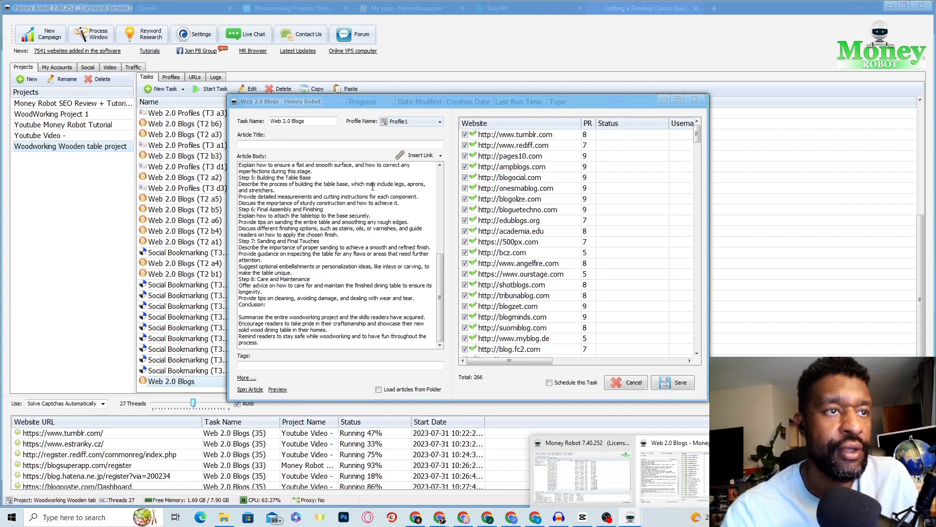
# Step: Expand the Insert Link fields, then launch the Keyword Research Tool from the toolbar
pyautogui.click(420, 155)
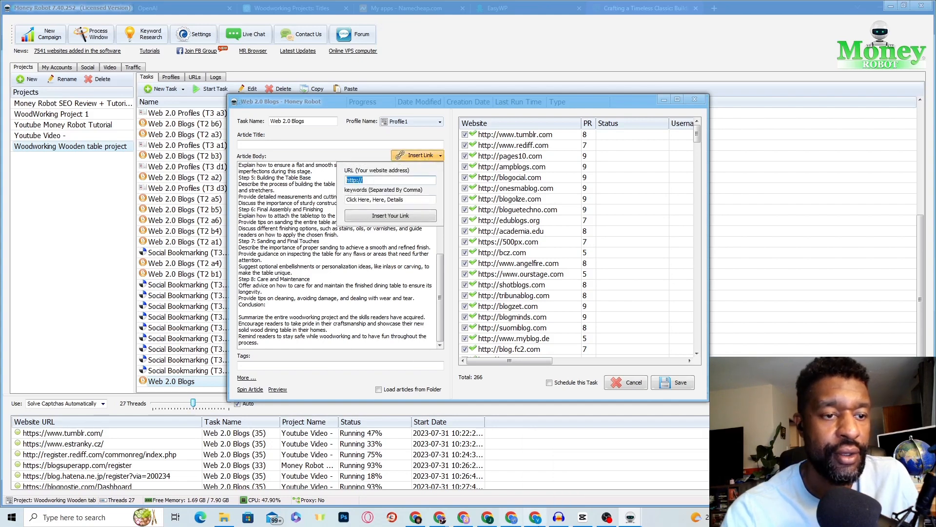
pyautogui.moveTo(442, 520)
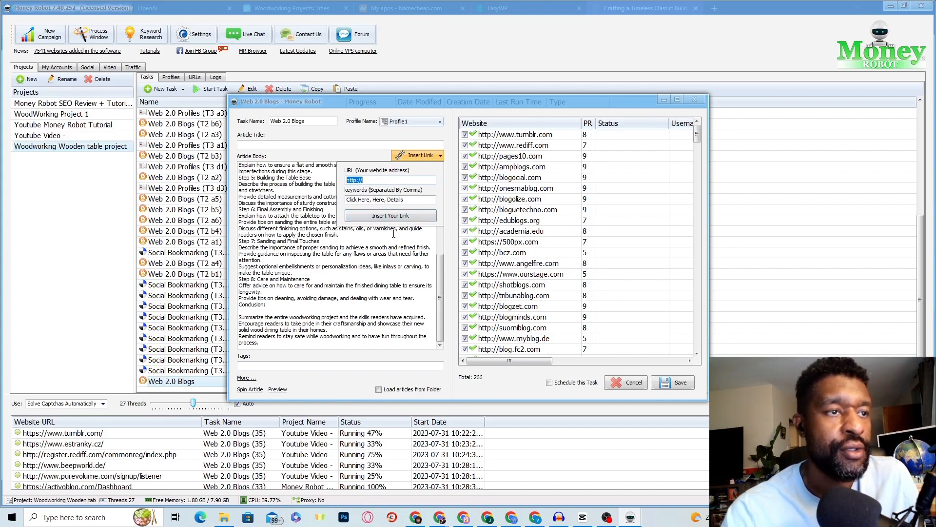
pyautogui.click(146, 42)
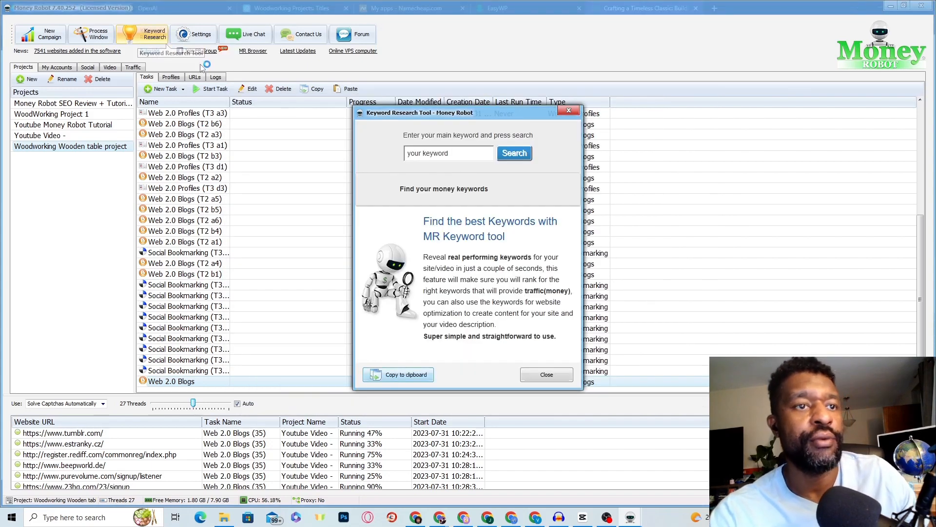
# Step: Start entering 'wo' as the main keyword, then return to the WordPress post in Chrome
pyautogui.click(434, 154)
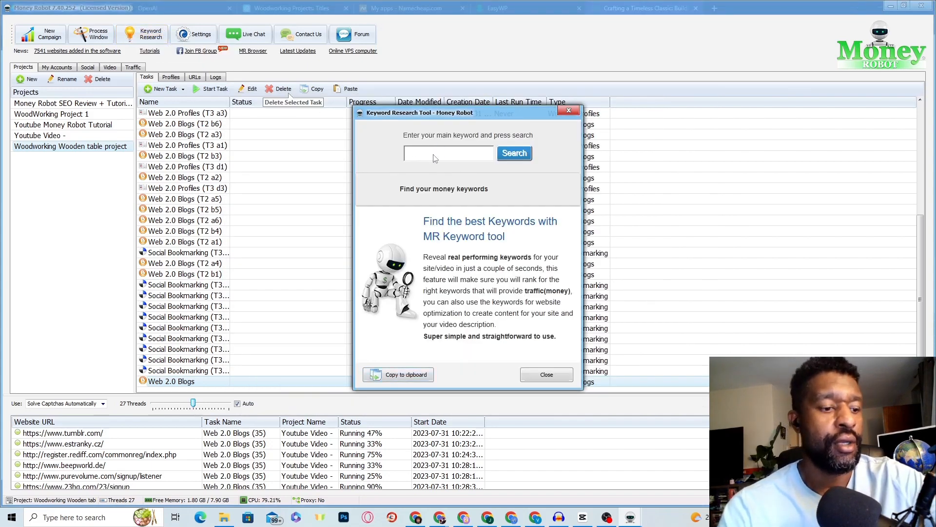
pyautogui.write('wo')
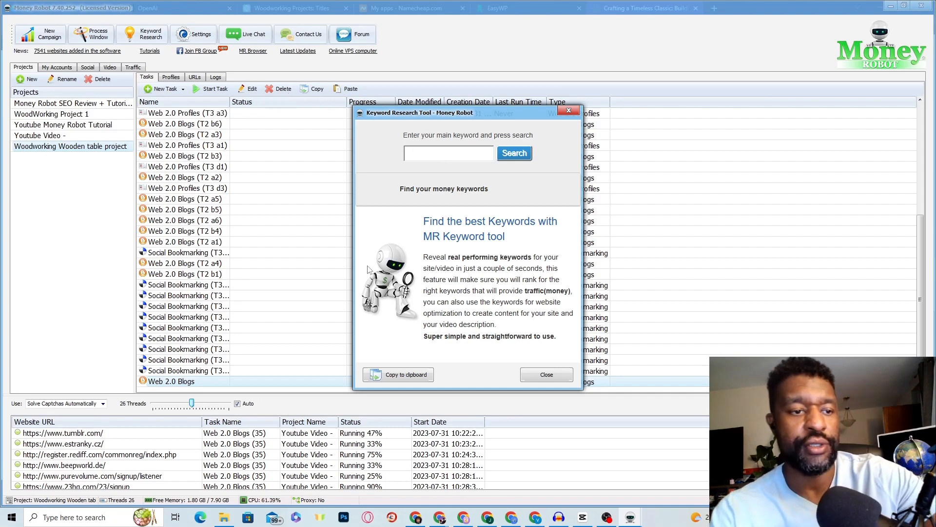
pyautogui.click(417, 518)
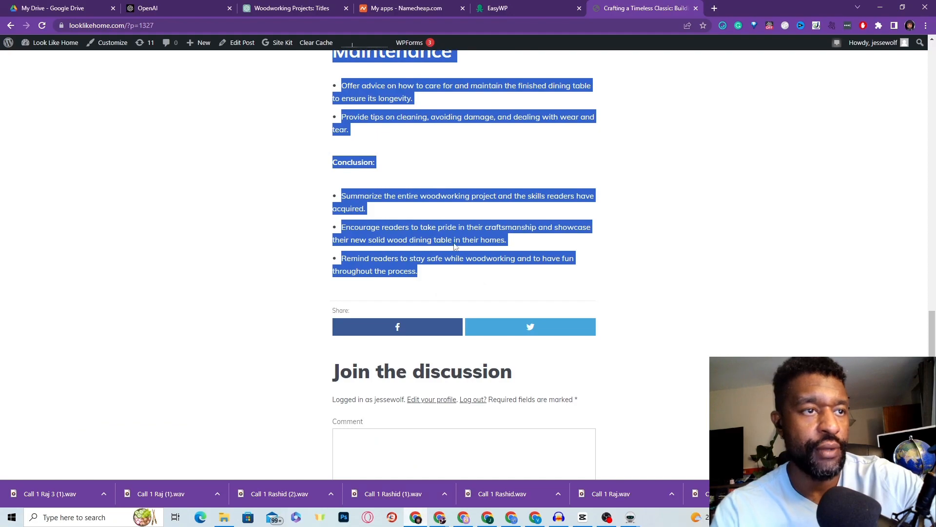
# Step: Select and copy 'Wood Dining Table' from the published post's title at the top of the page
pyautogui.scroll(20, 454, 267)
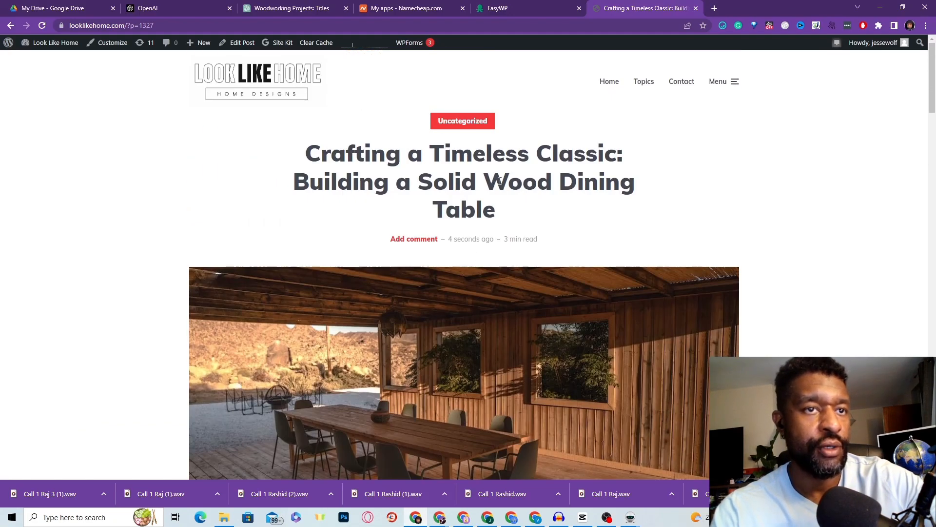
pyautogui.moveTo(492, 180); pyautogui.dragTo(557, 217)
pyautogui.hotkey('ctrl', 'c')
pyautogui.rightClick(527, 185)
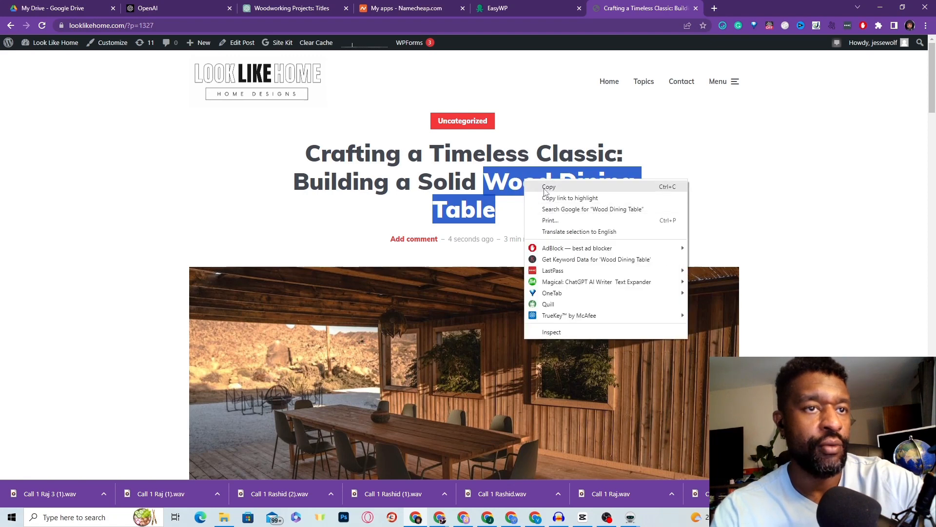
pyautogui.click(541, 189)
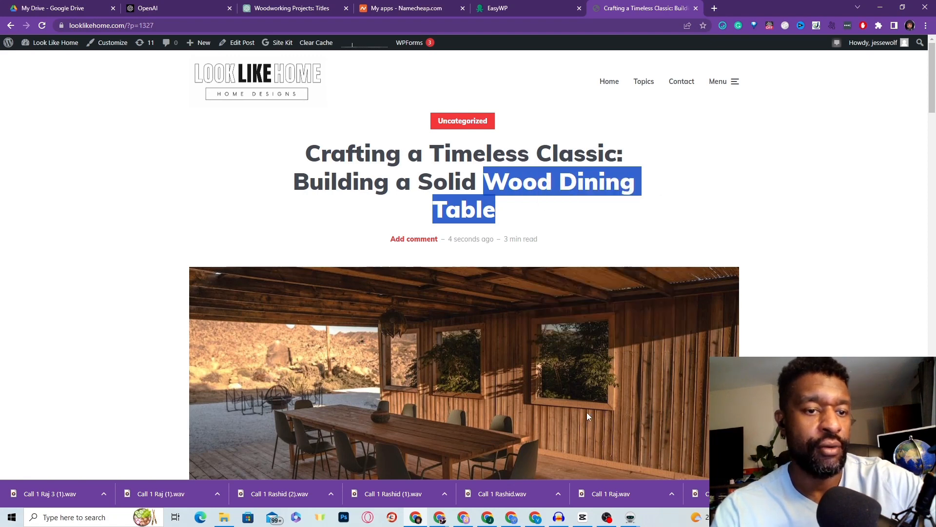
pyautogui.moveTo(609, 521)
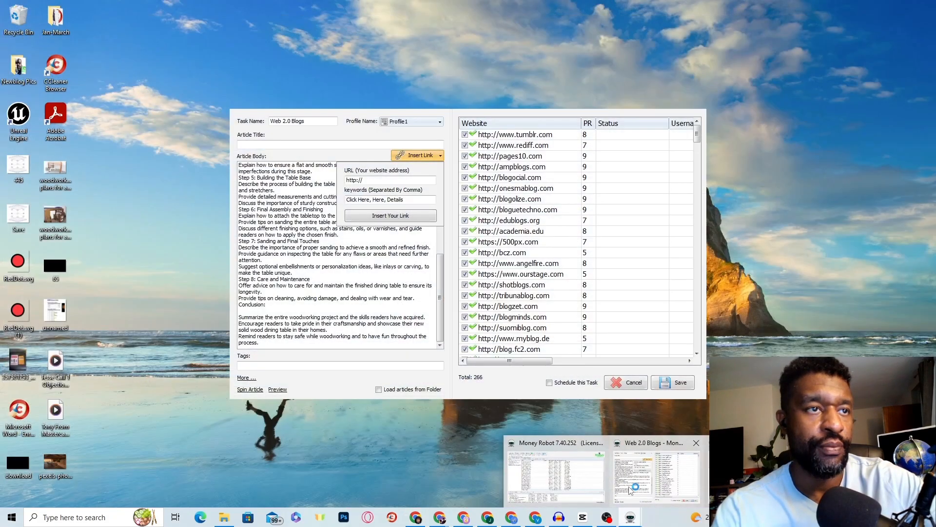
# Step: Paste 'Wood Dining Table' into the Keyword Research Tool and append 'woodworking plans'
pyautogui.click(630, 489)
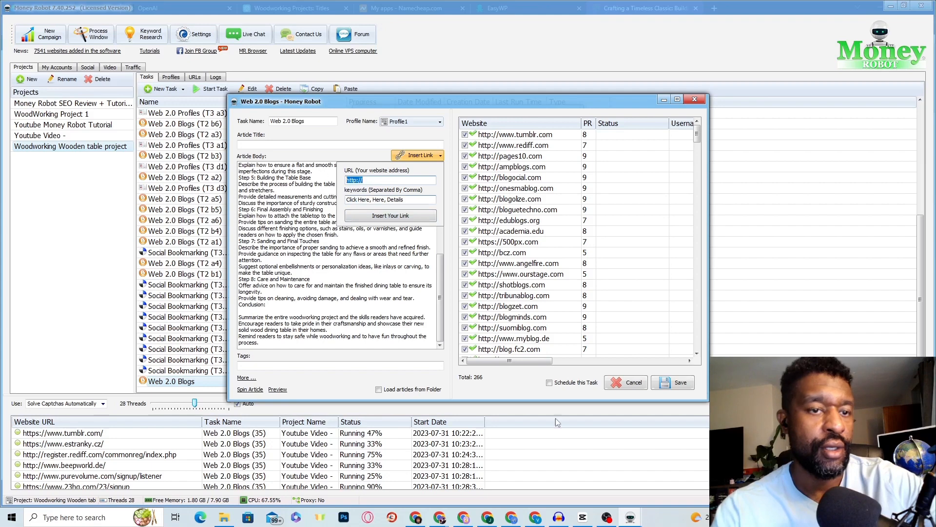
pyautogui.click(630, 518)
pyautogui.click(720, 488)
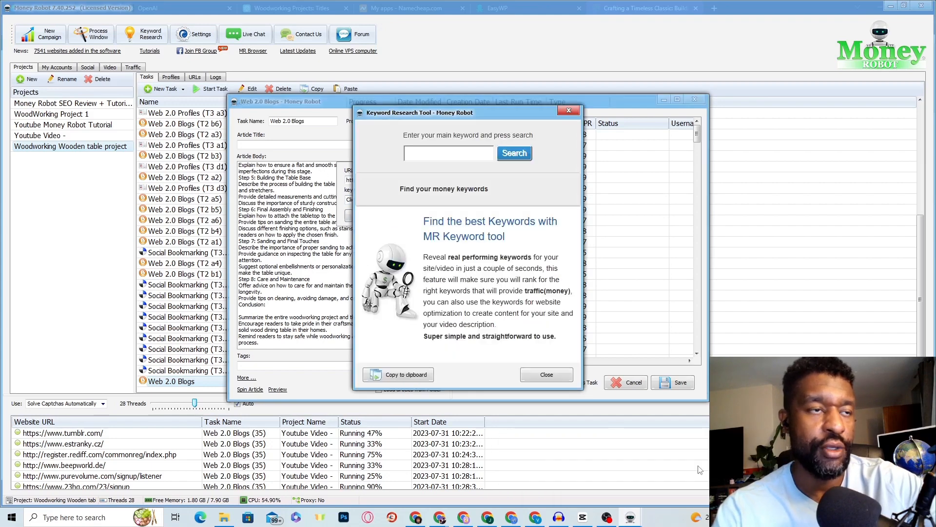
pyautogui.rightClick(432, 153)
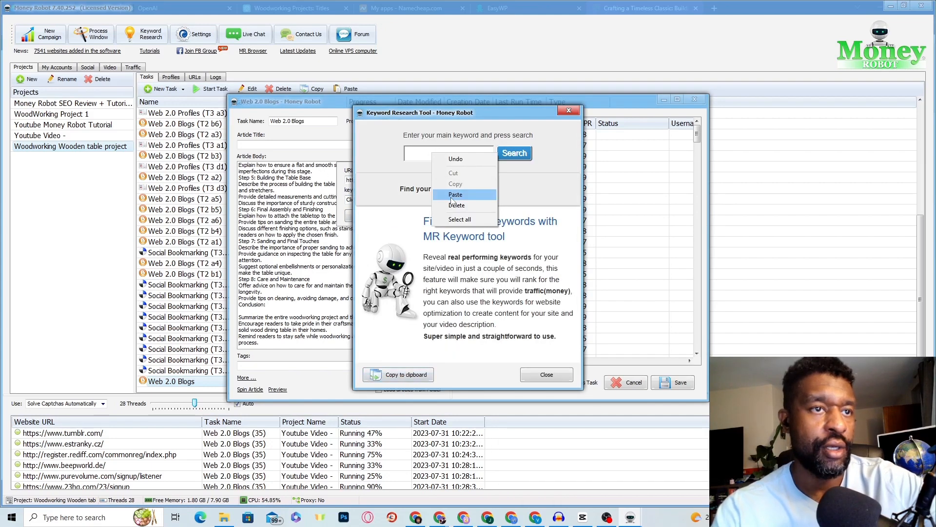
pyautogui.click(454, 195)
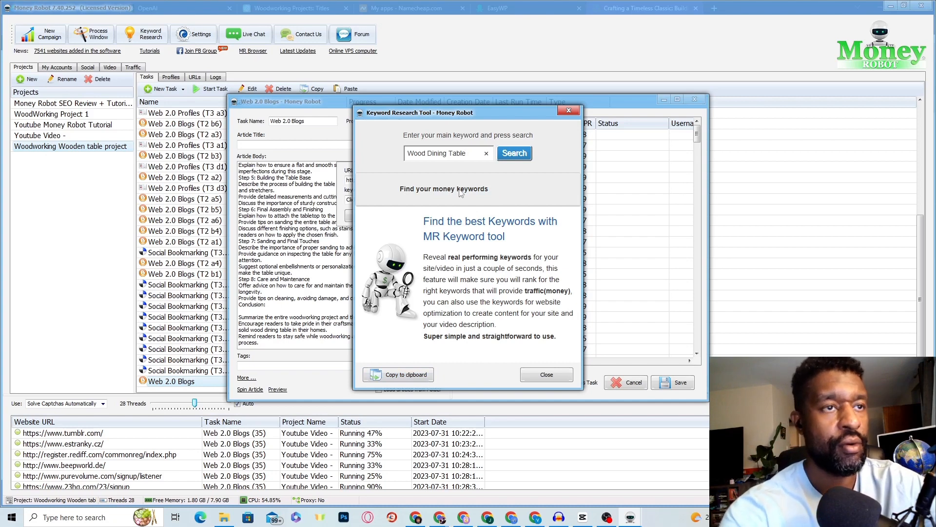
pyautogui.write('wood')
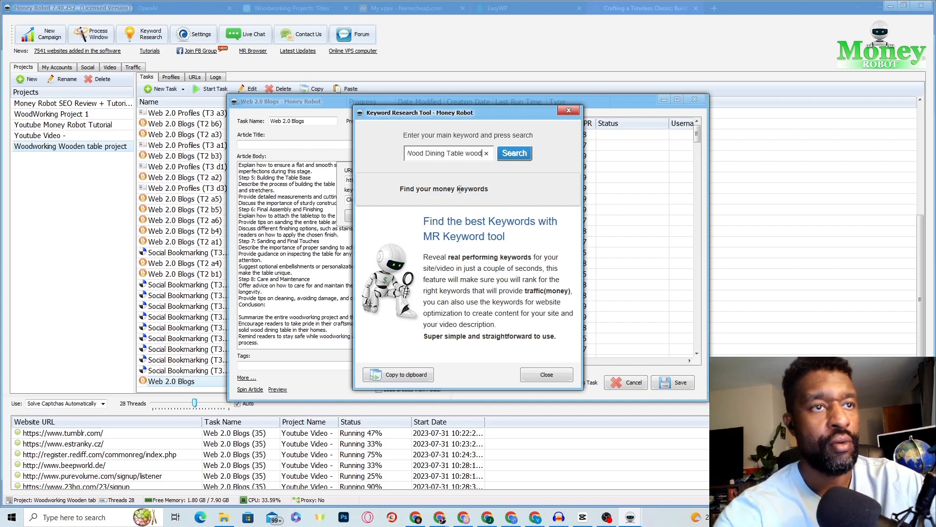
pyautogui.write('working ')
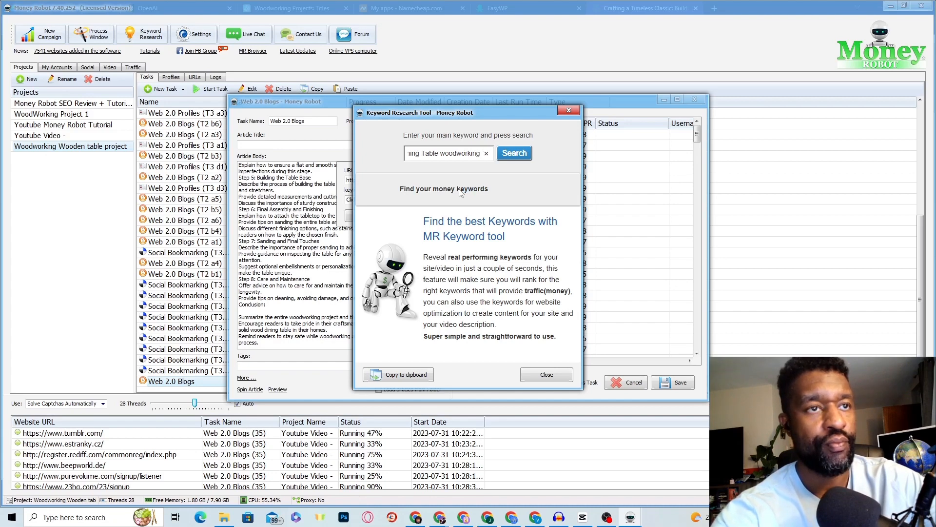
pyautogui.write('plans')
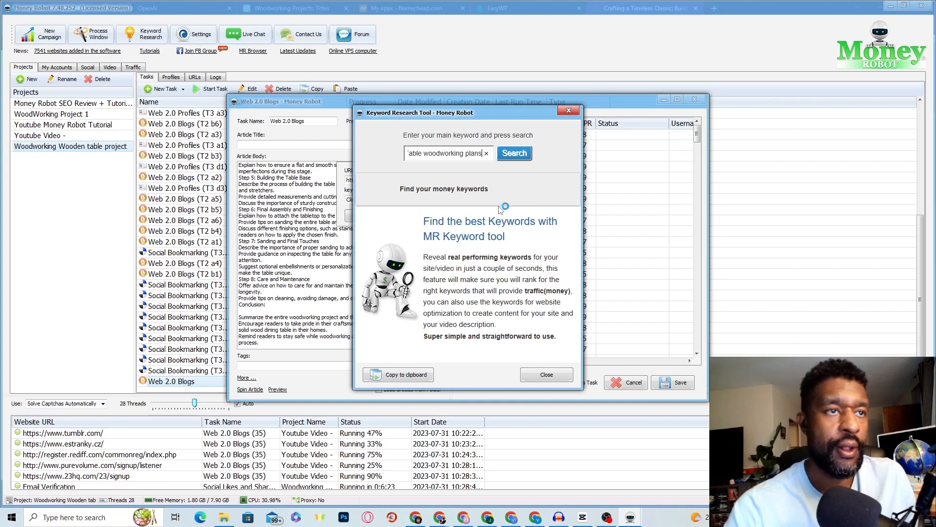
# Step: Search 'Wood Dining Table woodworking plans' and copy the 57 related keywords to the clipboard
pyautogui.click(512, 157)
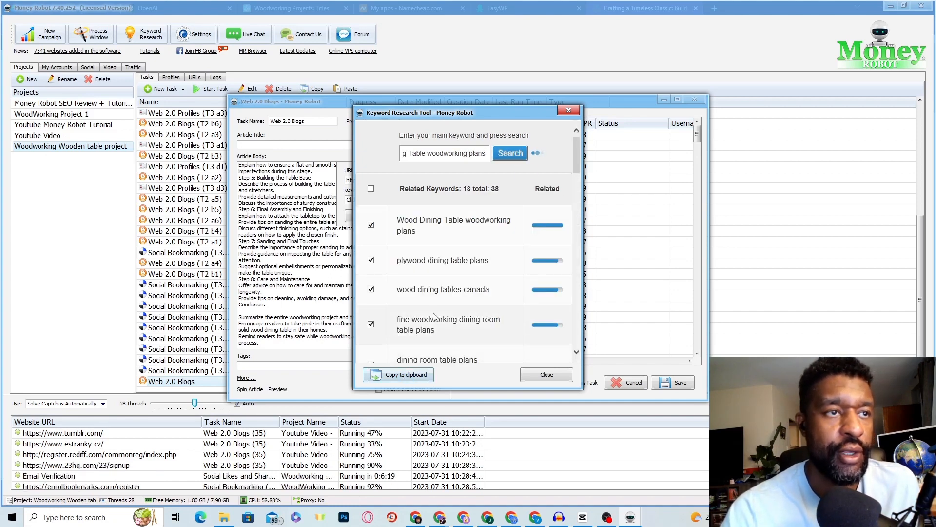
pyautogui.scroll(-6, 449, 306)
pyautogui.scroll(-3, 449, 307)
pyautogui.scroll(8, 449, 312)
pyautogui.scroll(10, 448, 319)
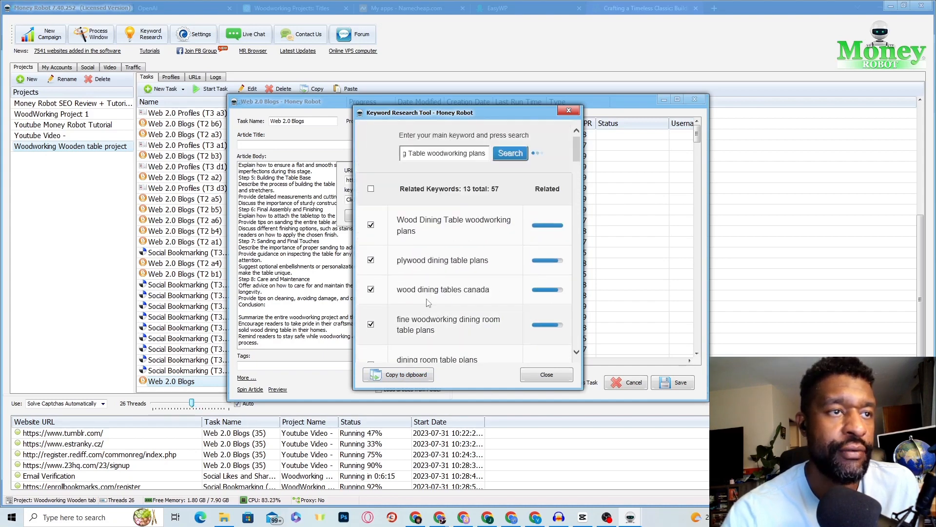
pyautogui.scroll(-4, 438, 244)
pyautogui.click(406, 375)
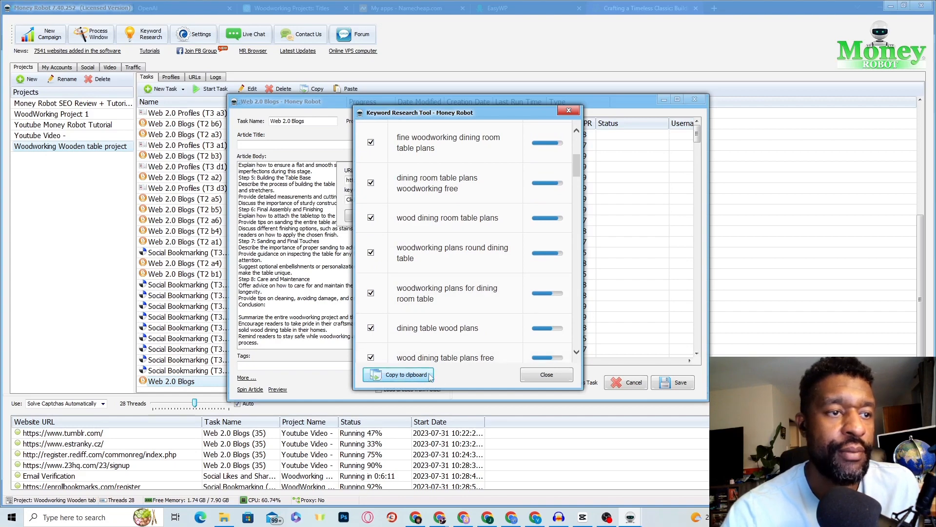
# Step: Close the keyword tool and paste over the default text in the link keywords field
pyautogui.click(559, 382)
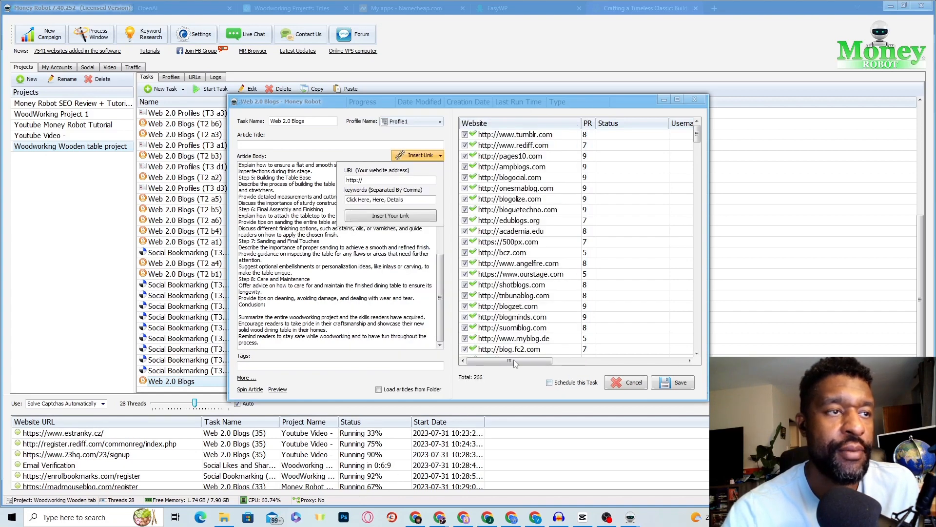
pyautogui.click(373, 200)
pyautogui.click(373, 200)
pyautogui.moveTo(415, 199); pyautogui.dragTo(347, 199)
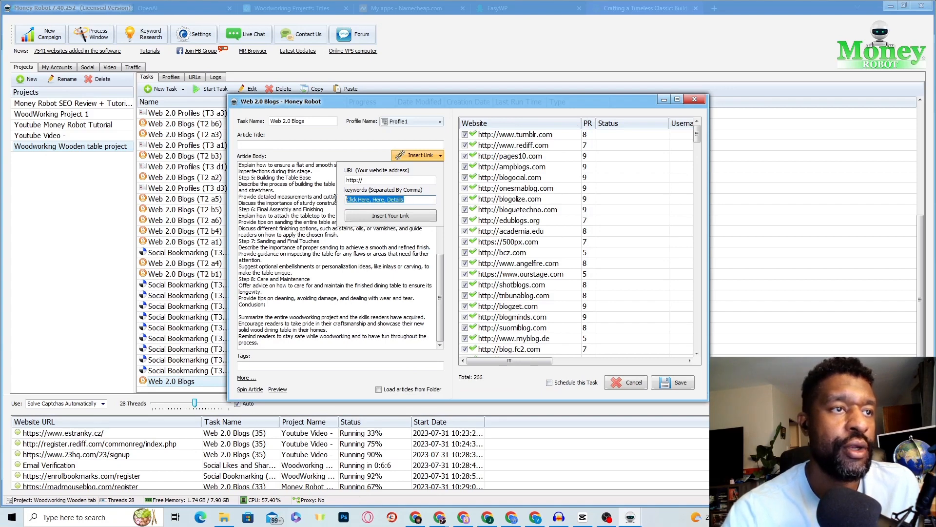
pyautogui.rightClick(380, 203)
pyautogui.click(400, 240)
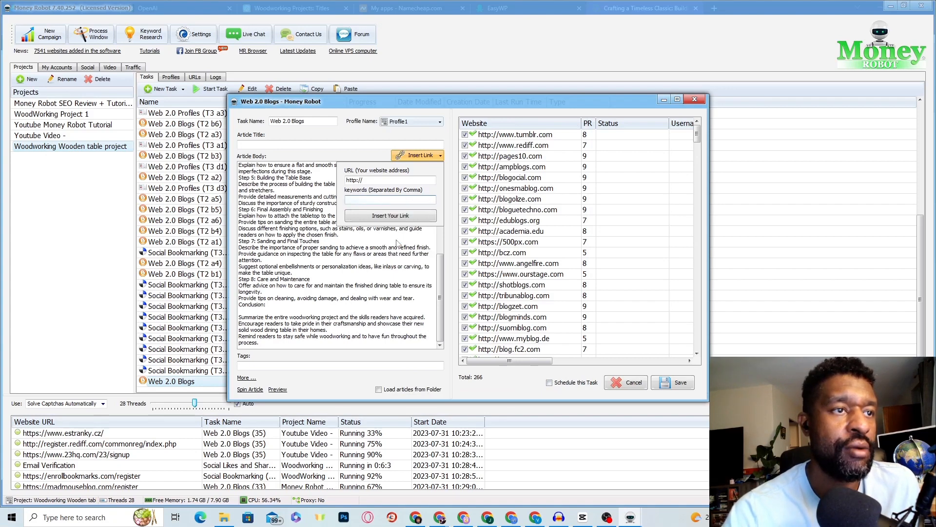
pyautogui.rightClick(368, 198)
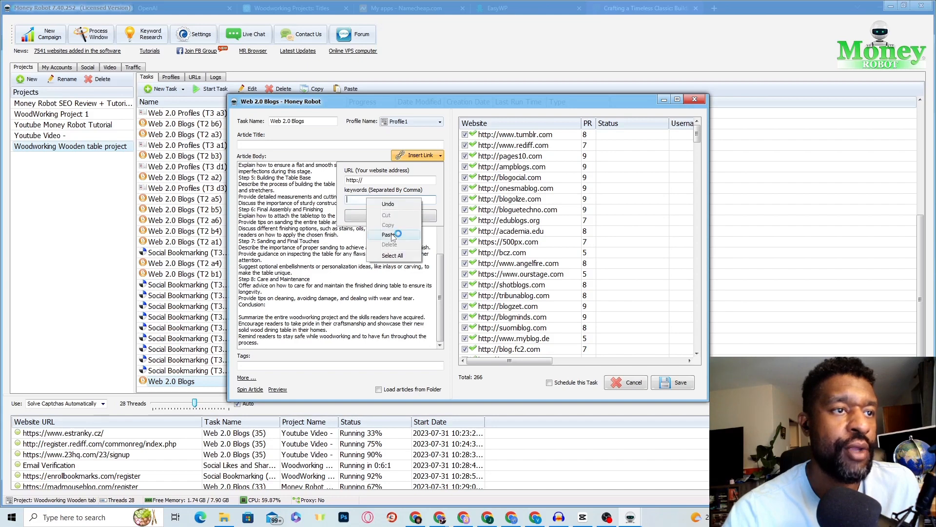
pyautogui.click(392, 234)
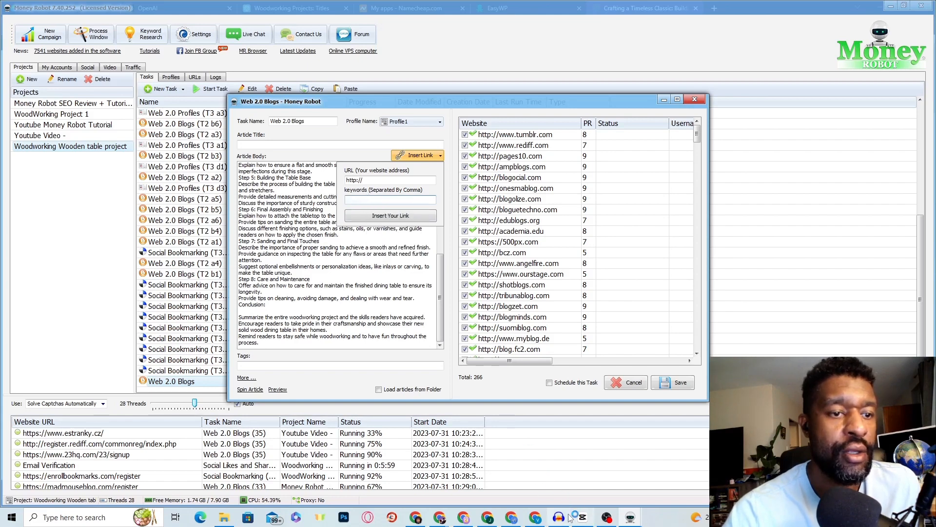
# Step: Open and close Keyword Research from Money Robot's main window, then bring up the blog post in Chrome
pyautogui.moveTo(607, 517)
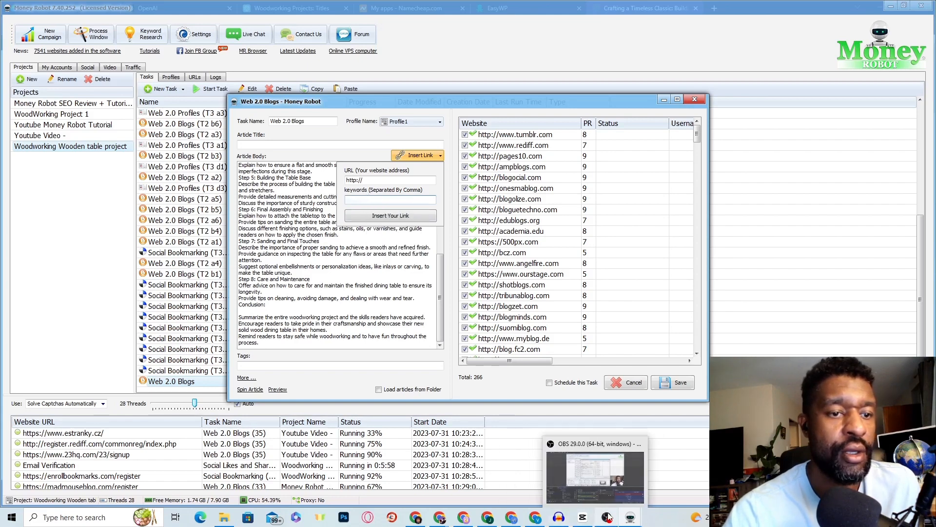
pyautogui.click(634, 521)
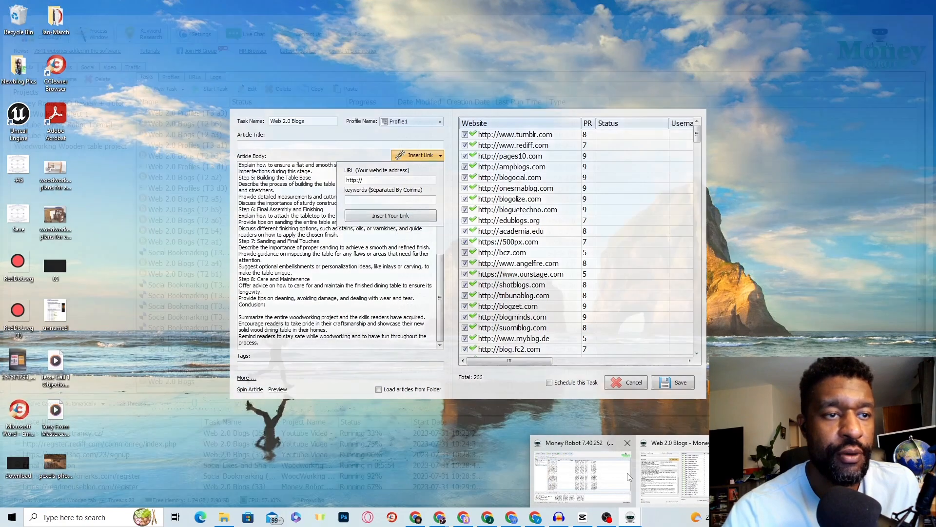
pyautogui.moveTo(623, 476)
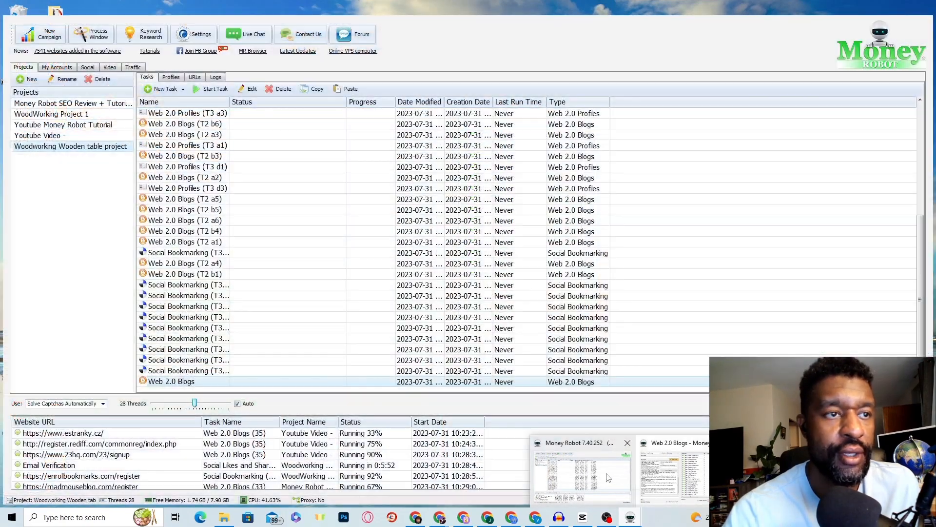
pyautogui.moveTo(658, 481)
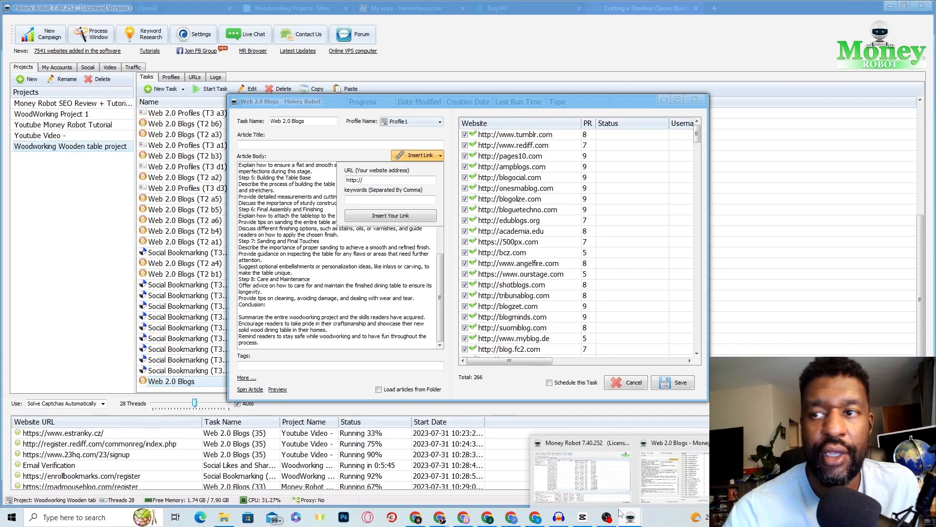
pyautogui.click(604, 481)
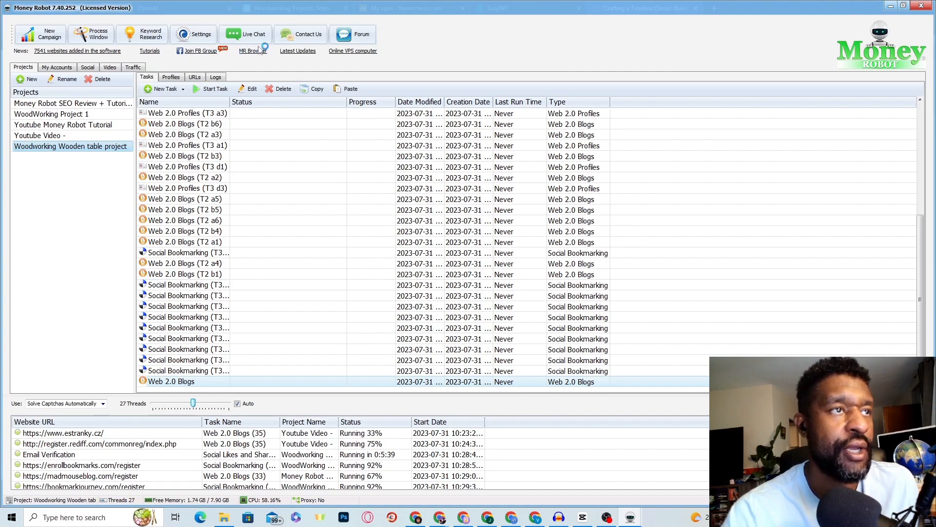
pyautogui.click(148, 39)
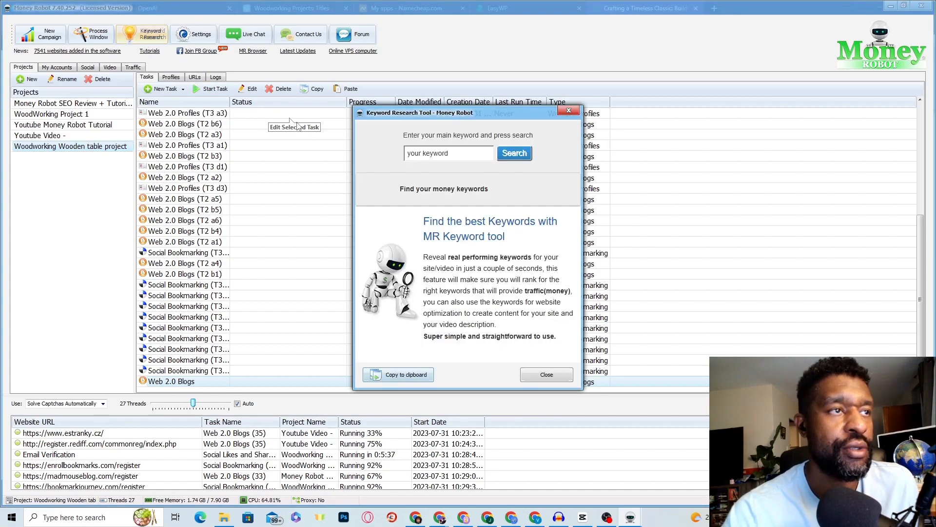
pyautogui.click(568, 114)
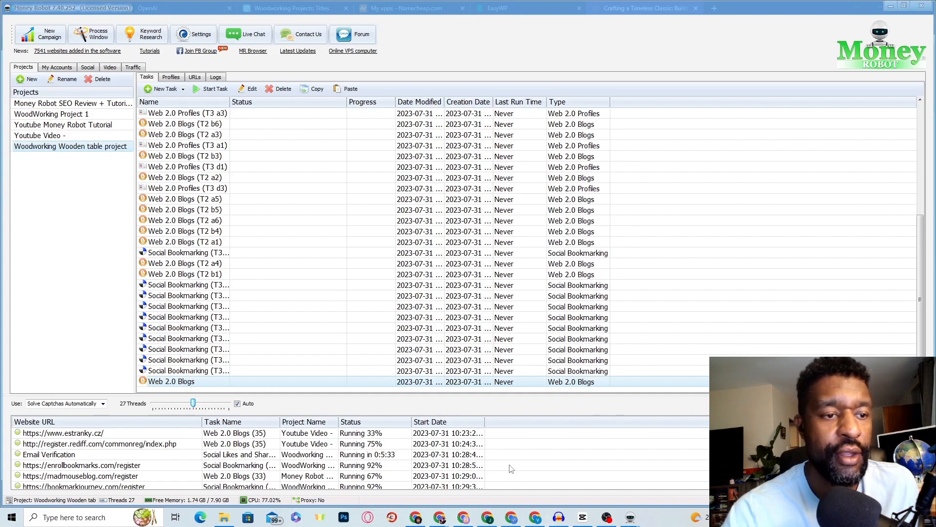
pyautogui.click(417, 518)
# Step: Copy 'Wood Dining Table' from the Look Like Home post title and deselect the text
pyautogui.rightClick(506, 184)
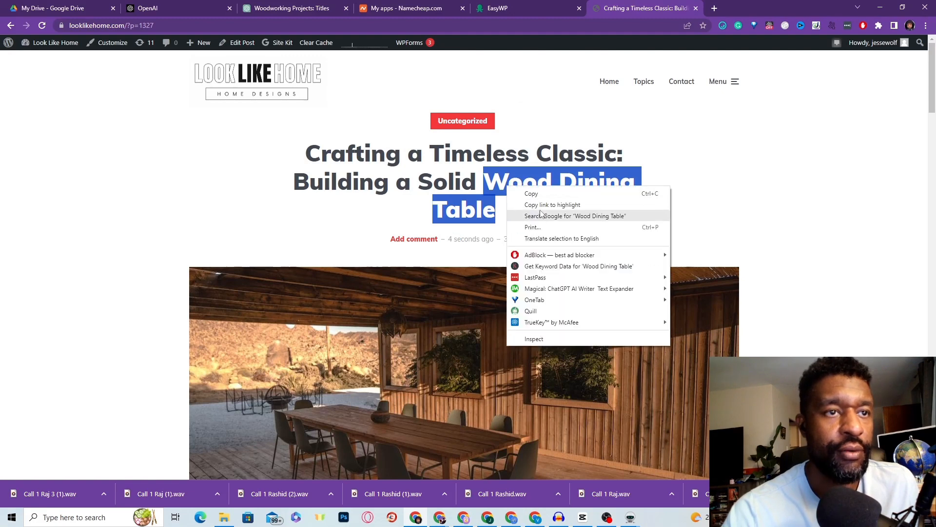
pyautogui.click(527, 191)
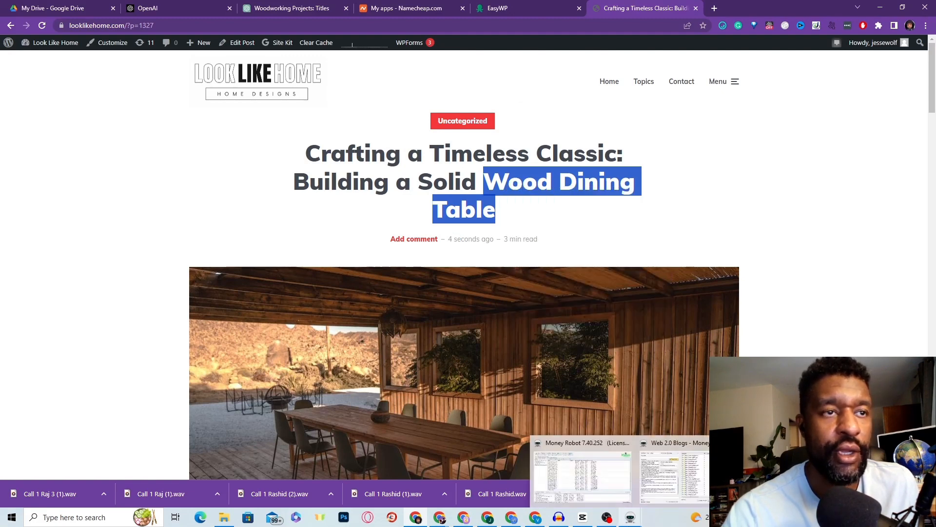
pyautogui.click(777, 273)
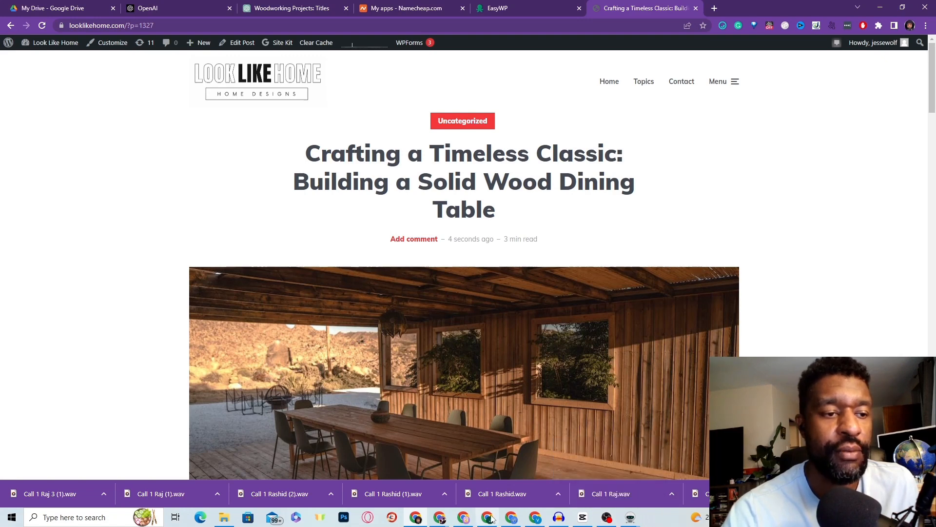
pyautogui.moveTo(631, 518)
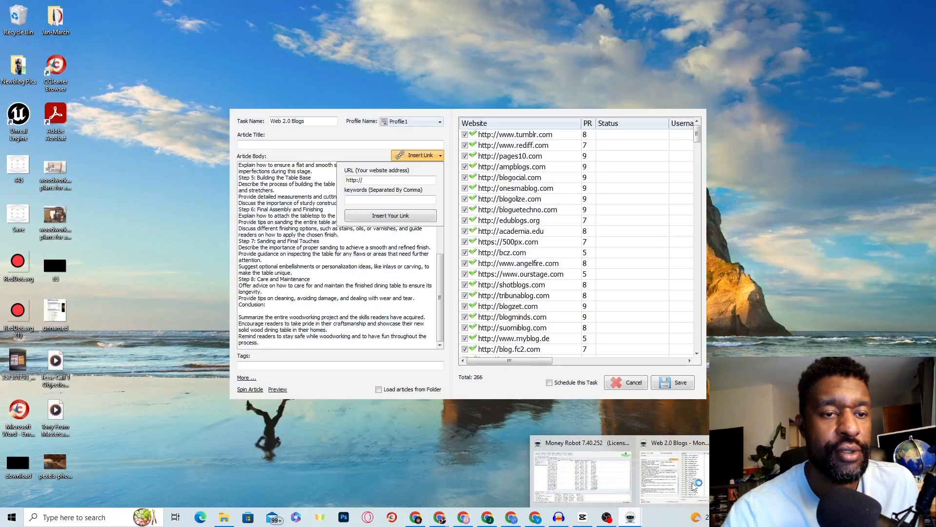
# Step: Paste 'Wood Dining Table' as the link keyword and copy the post's web address from Chrome
pyautogui.click(664, 486)
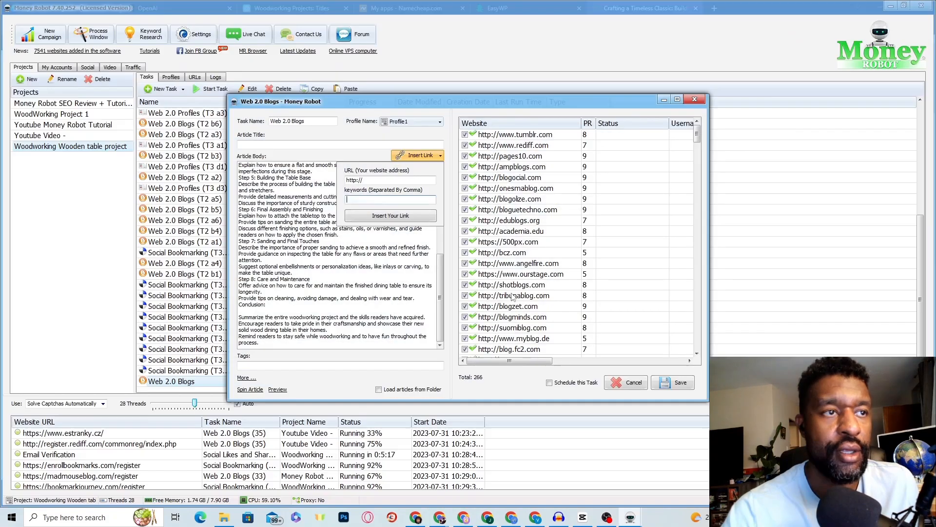
pyautogui.rightClick(375, 205)
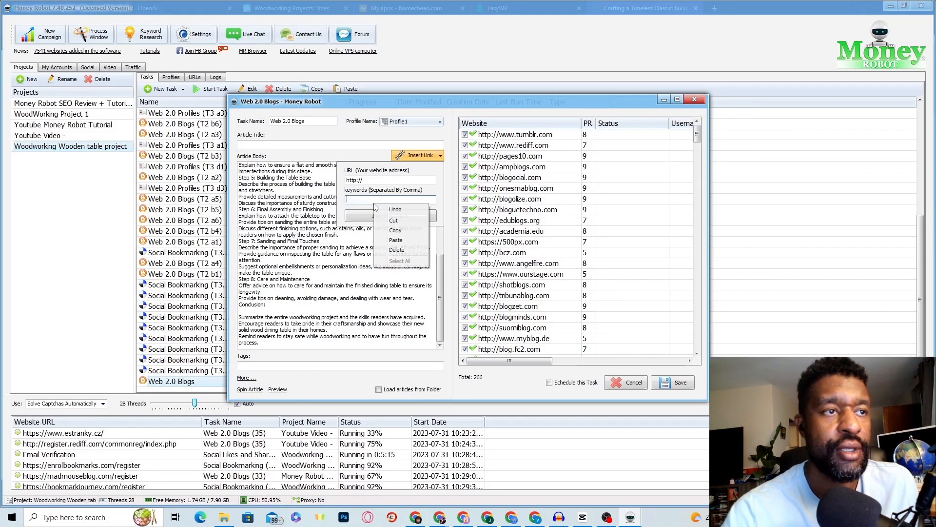
pyautogui.click(390, 244)
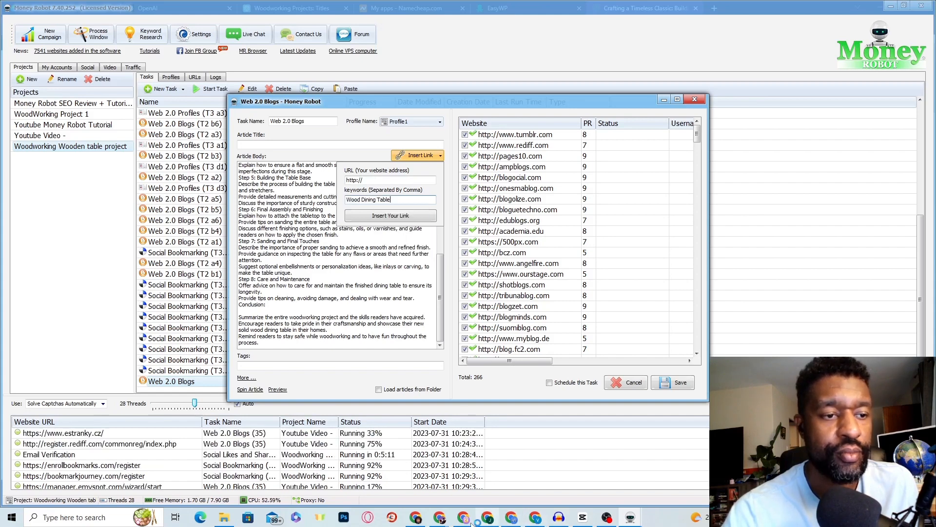
pyautogui.click(415, 517)
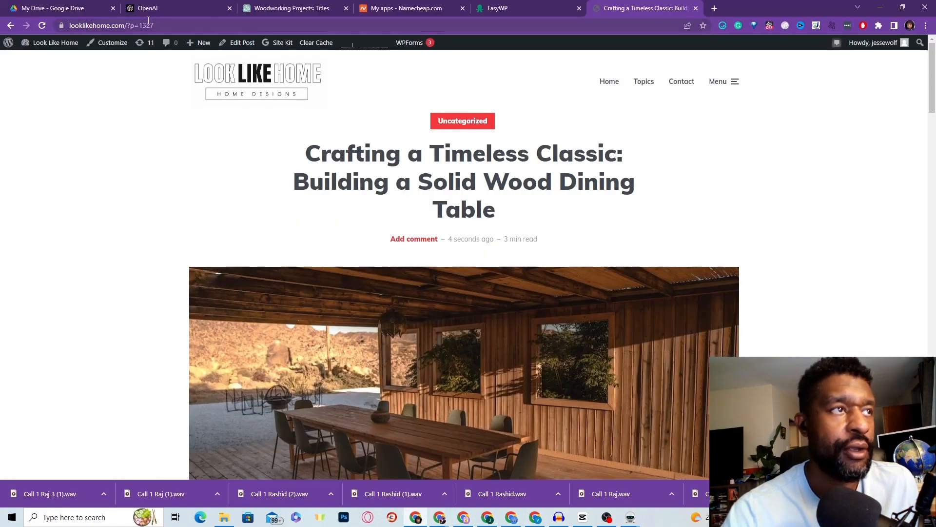
pyautogui.click(127, 25)
pyautogui.rightClick(127, 26)
pyautogui.click(150, 93)
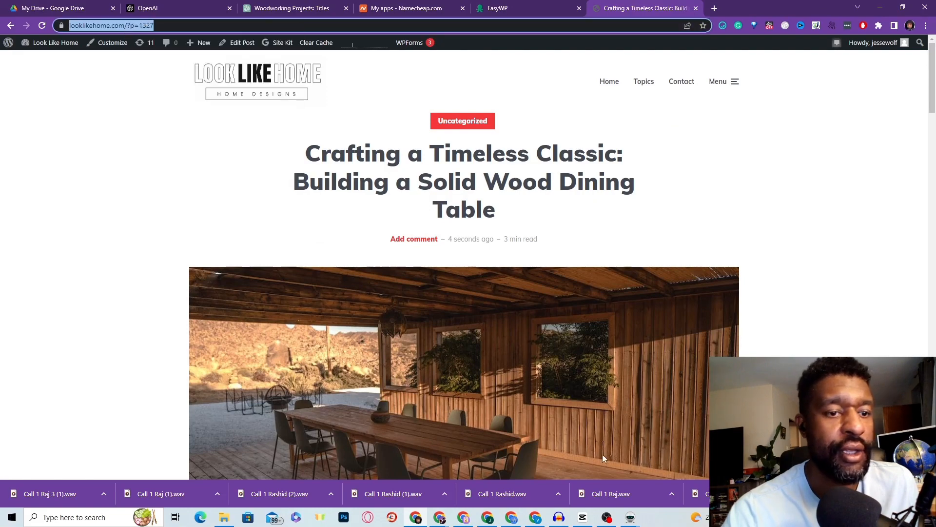
# Step: Paste the post's URL into the Insert Link URL field of the Web 2.0 Blogs task
pyautogui.moveTo(631, 517)
pyautogui.click(598, 491)
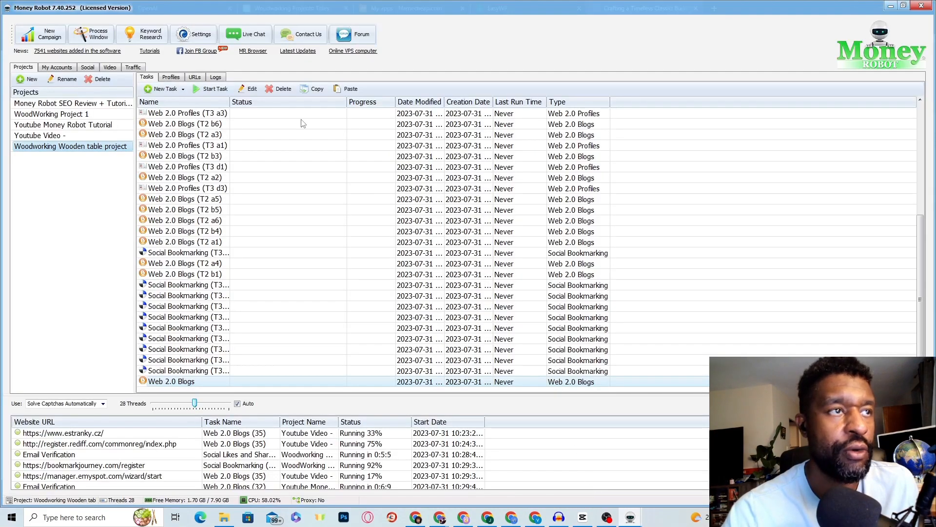
pyautogui.click(630, 517)
pyautogui.click(673, 483)
pyautogui.click(258, 145)
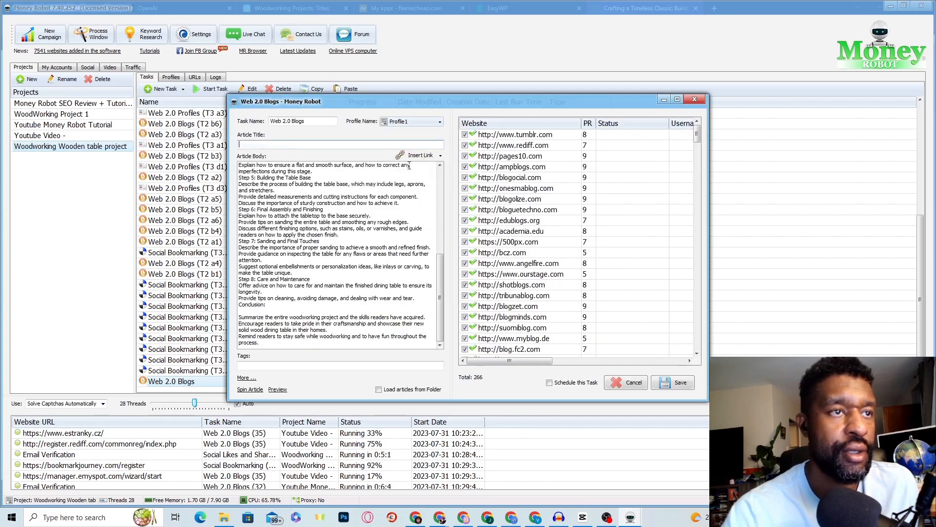
pyautogui.click(420, 156)
pyautogui.rightClick(380, 179)
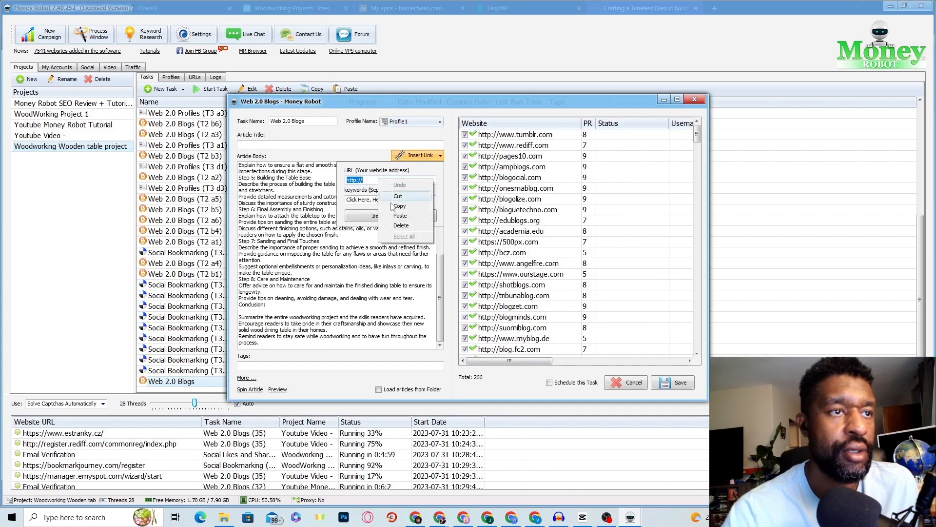
pyautogui.click(400, 216)
# Step: Replace the keywords with 'Solid Wood Dining woodworking plans' copied from the title and insert the link
pyautogui.doubleClick(379, 200)
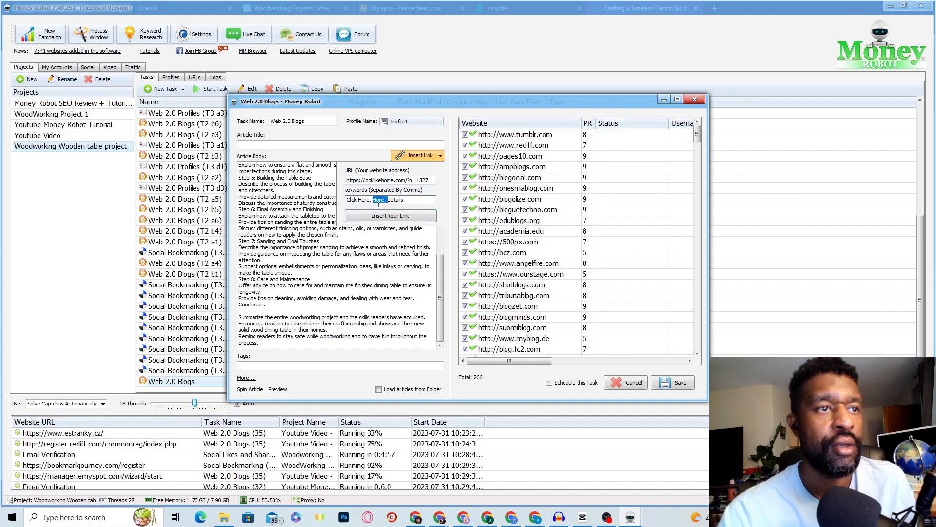
pyautogui.click(416, 517)
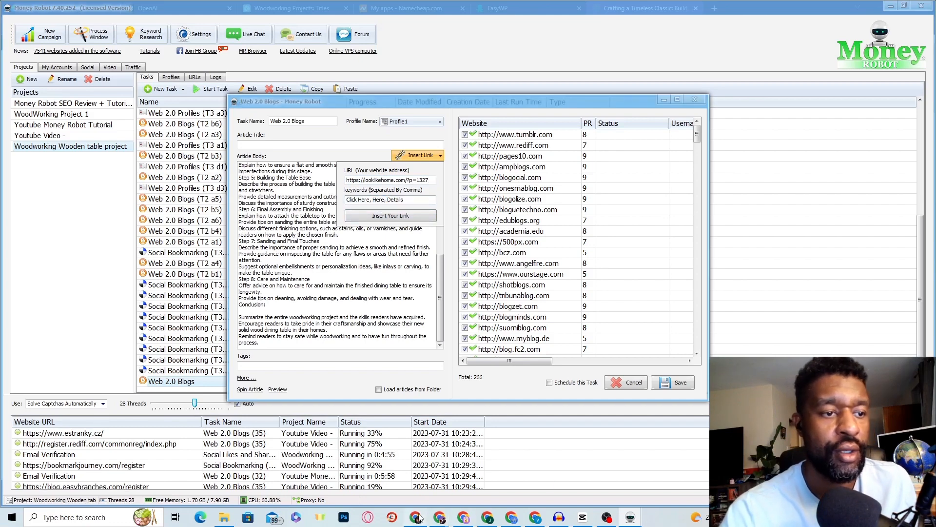
pyautogui.moveTo(428, 182); pyautogui.dragTo(611, 187)
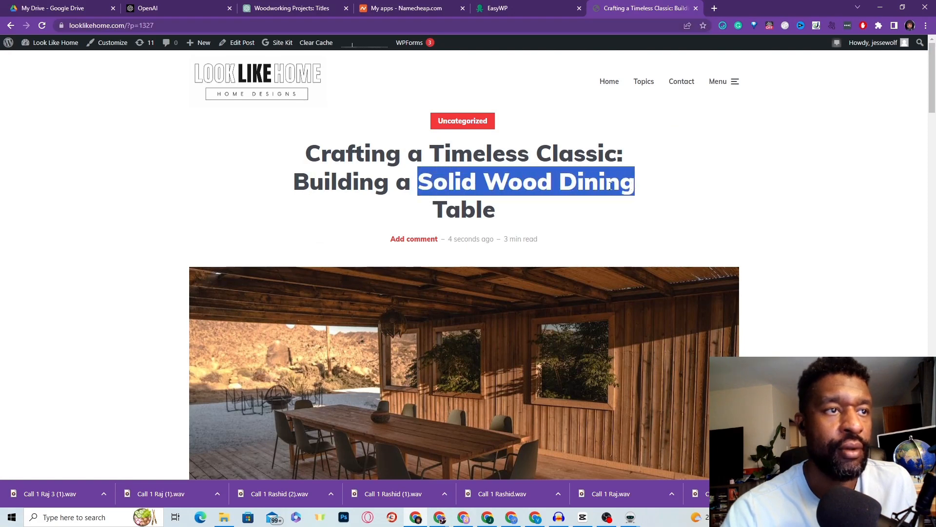
pyautogui.rightClick(611, 186)
pyautogui.click(633, 204)
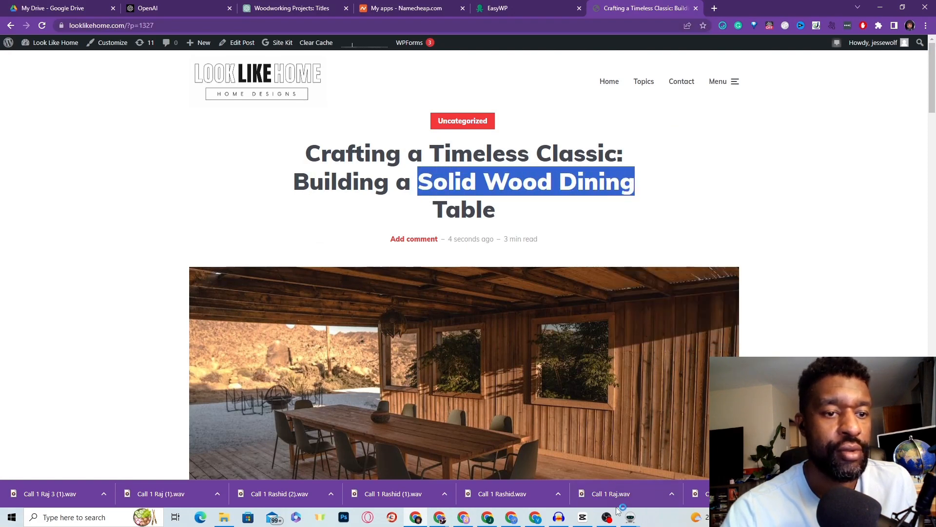
pyautogui.moveTo(631, 516)
pyautogui.click(662, 486)
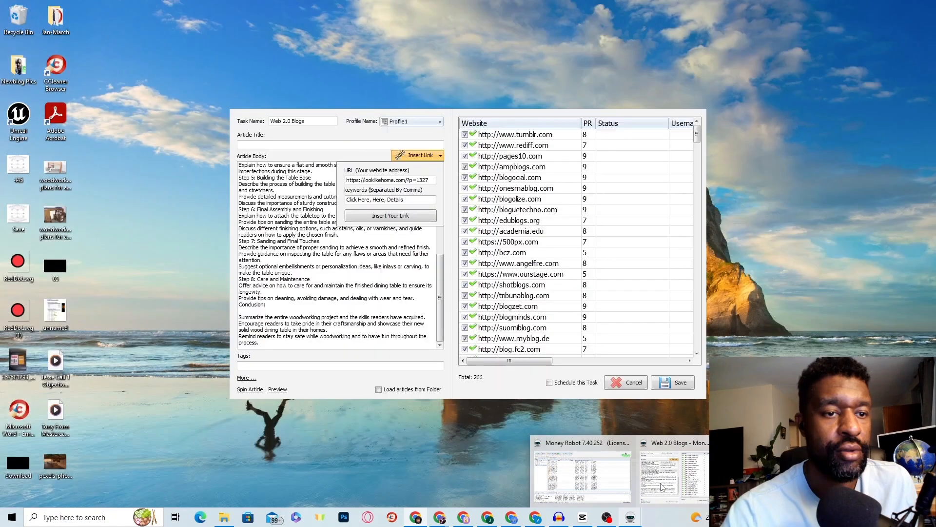
pyautogui.click(662, 486)
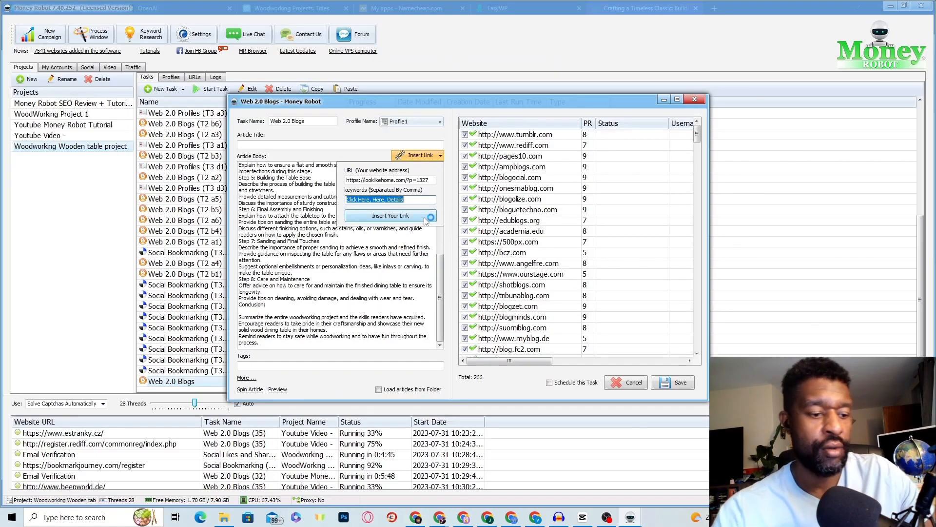
pyautogui.hotkey('ctrl', 'v')
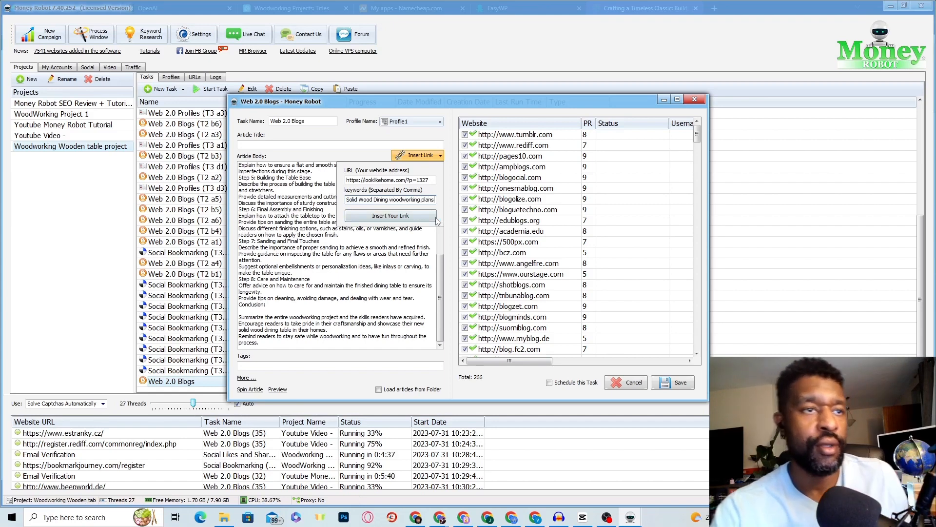
pyautogui.click(412, 214)
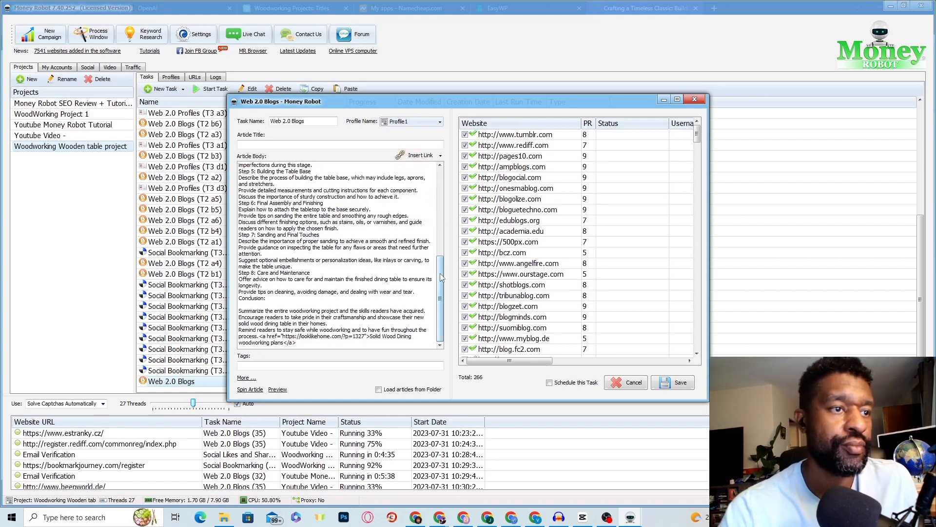
# Step: Copy the post's full title from Chrome into the task's Article Title field
pyautogui.scroll(8, 377, 304)
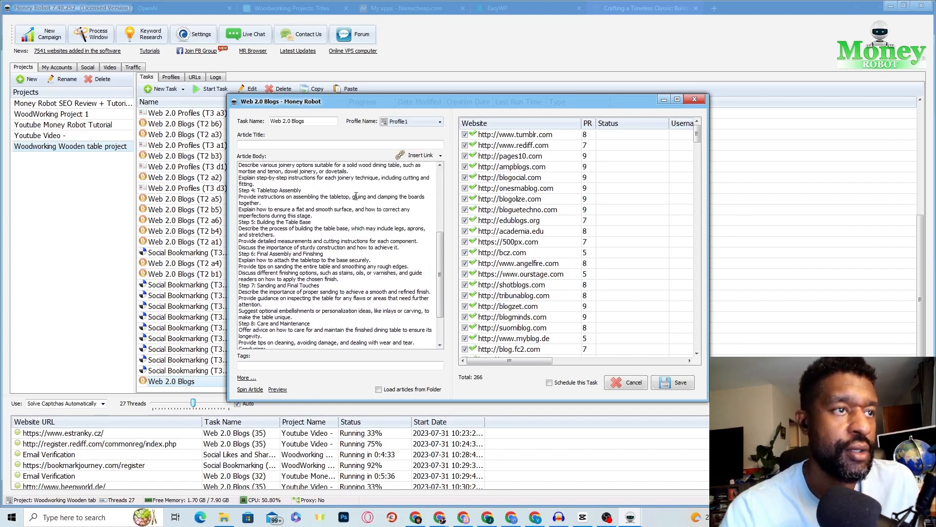
pyautogui.scroll(2, 359, 221)
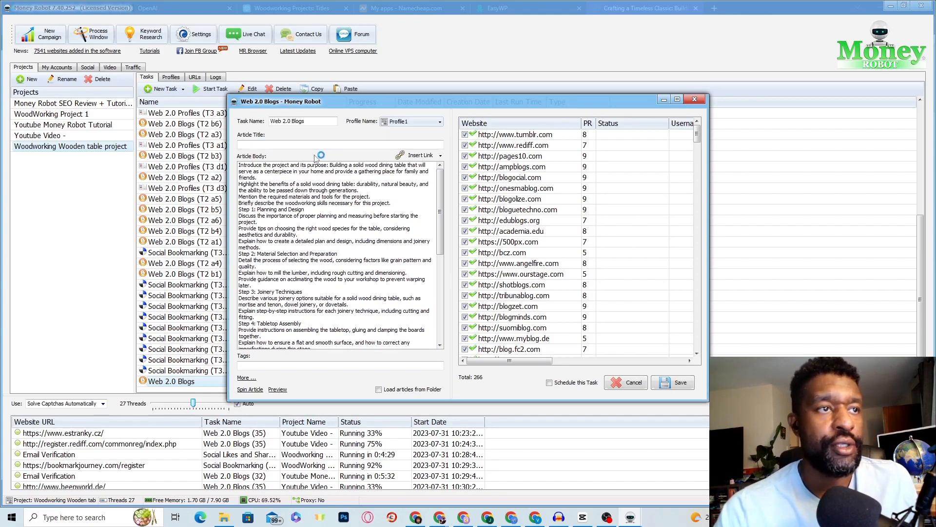
pyautogui.click(463, 516)
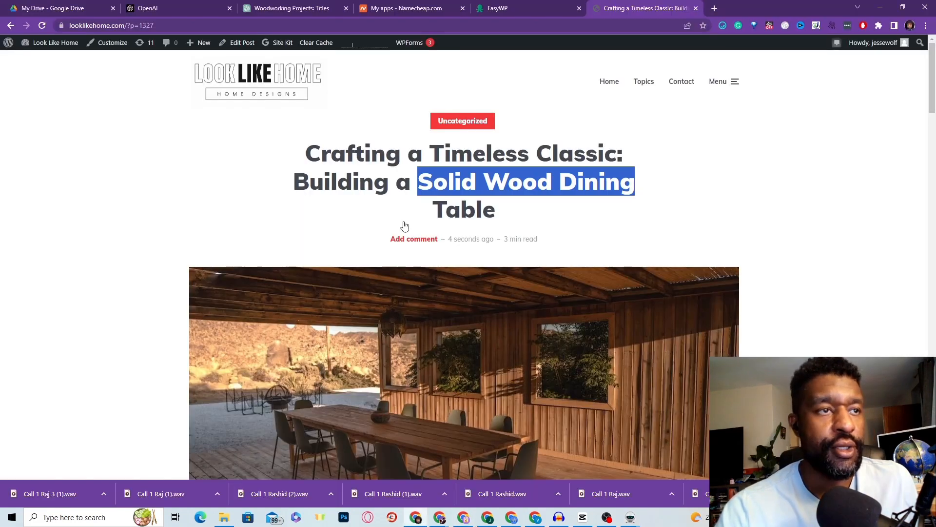
pyautogui.moveTo(308, 146); pyautogui.dragTo(495, 220)
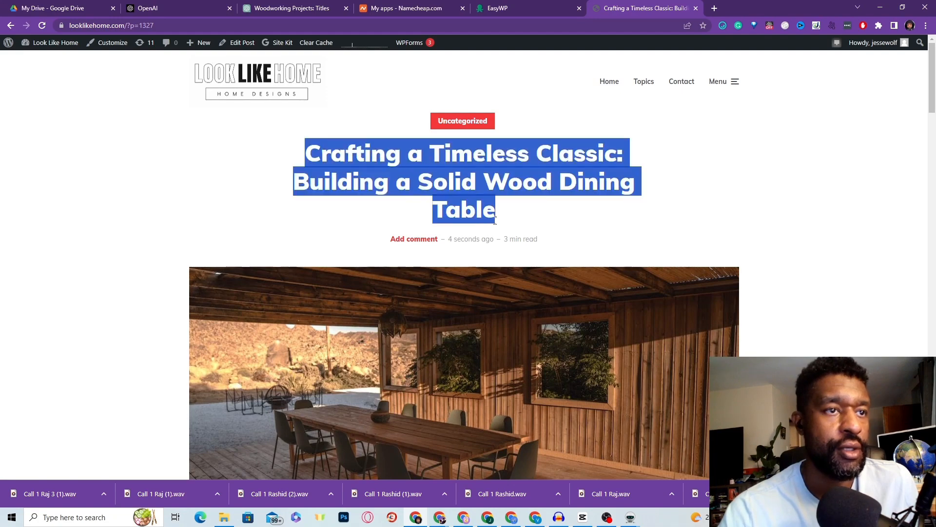
pyautogui.rightClick(472, 189)
pyautogui.click(488, 197)
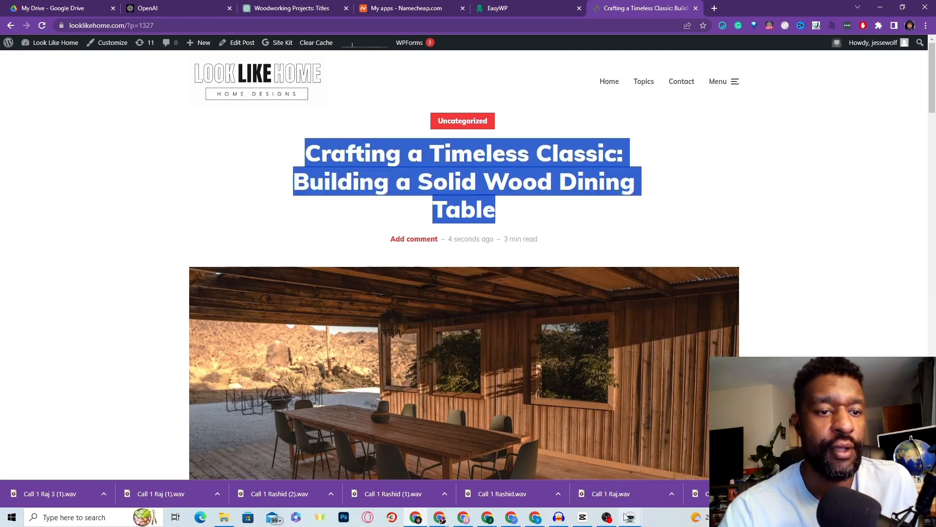
pyautogui.moveTo(628, 517)
pyautogui.click(655, 484)
pyautogui.rightClick(337, 145)
pyautogui.click(361, 181)
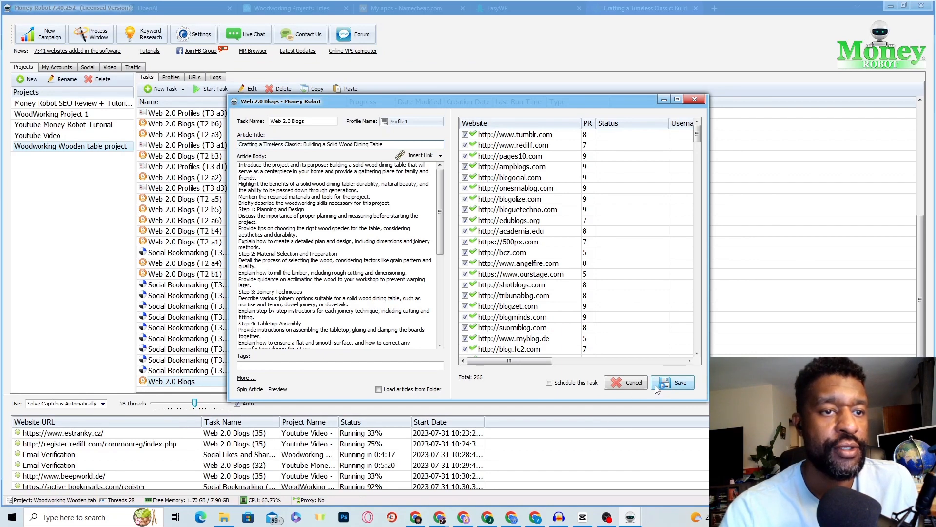
# Step: Schedule the task, spin the article, and save the Web 2.0 Blogs task
pyautogui.click(549, 383)
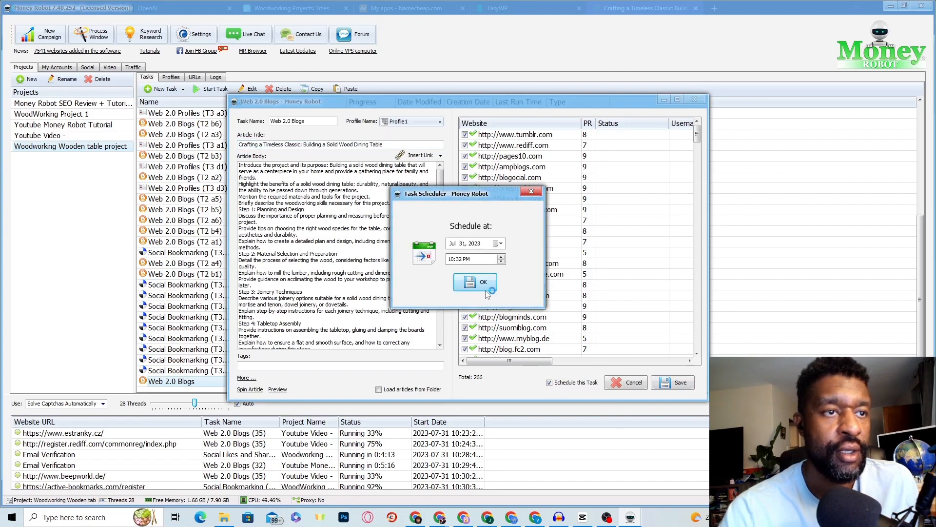
pyautogui.click(471, 283)
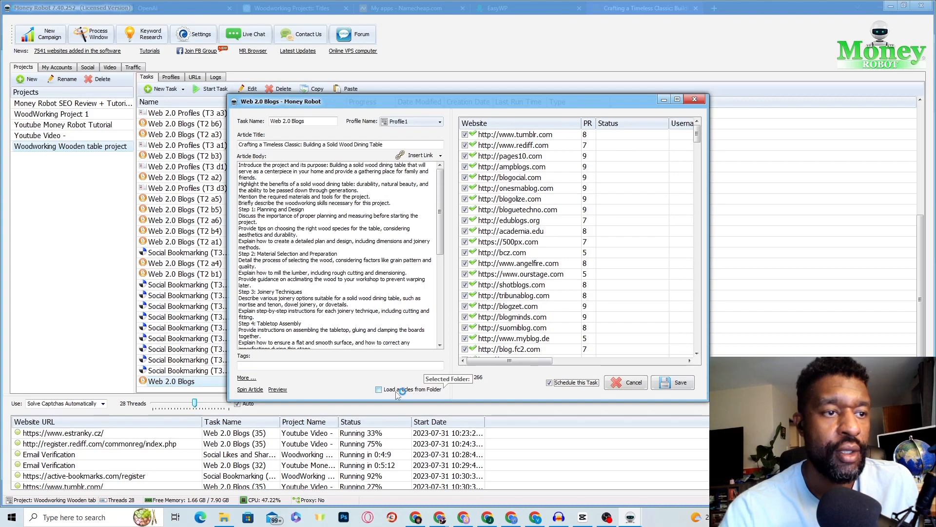
pyautogui.click(250, 390)
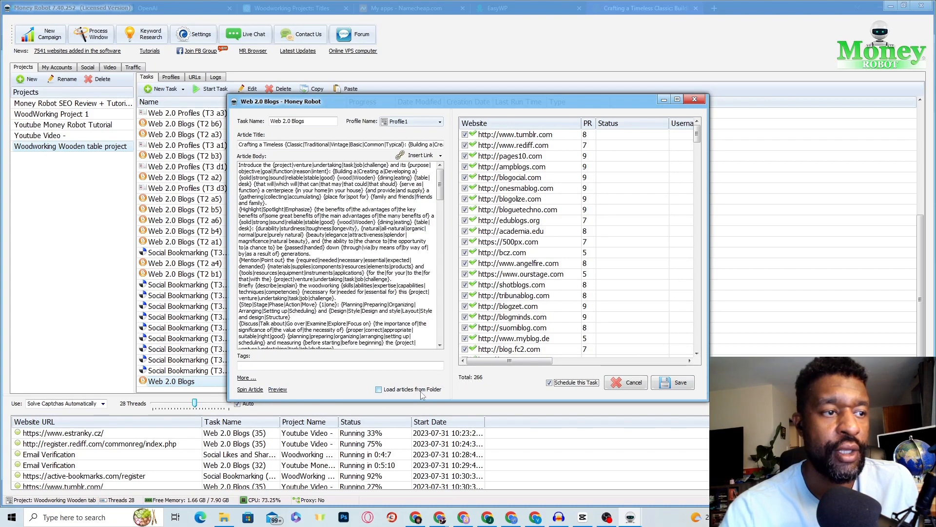
pyautogui.click(677, 388)
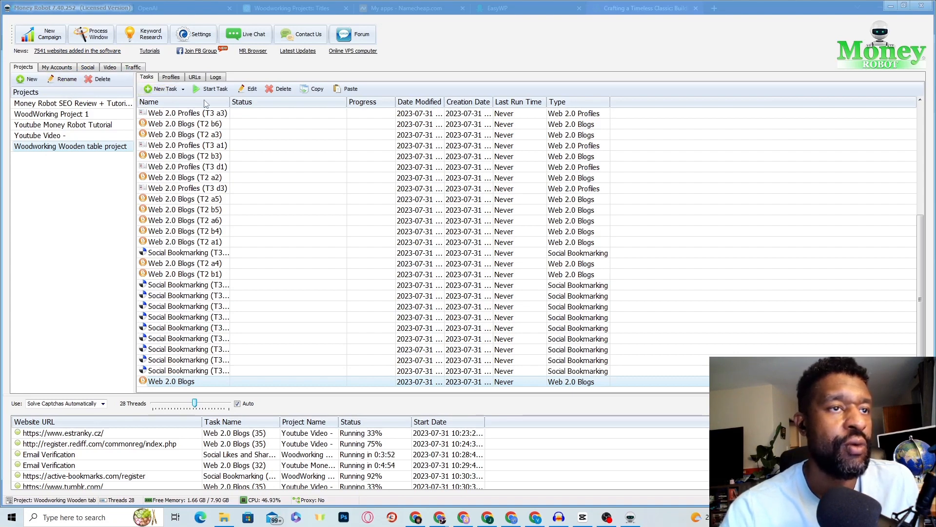
# Step: Review the Profiles tab, the empty URLs tab and its Export As formats, then show the Logs tab
pyautogui.scroll(5, 210, 117)
pyautogui.scroll(1, 244, 139)
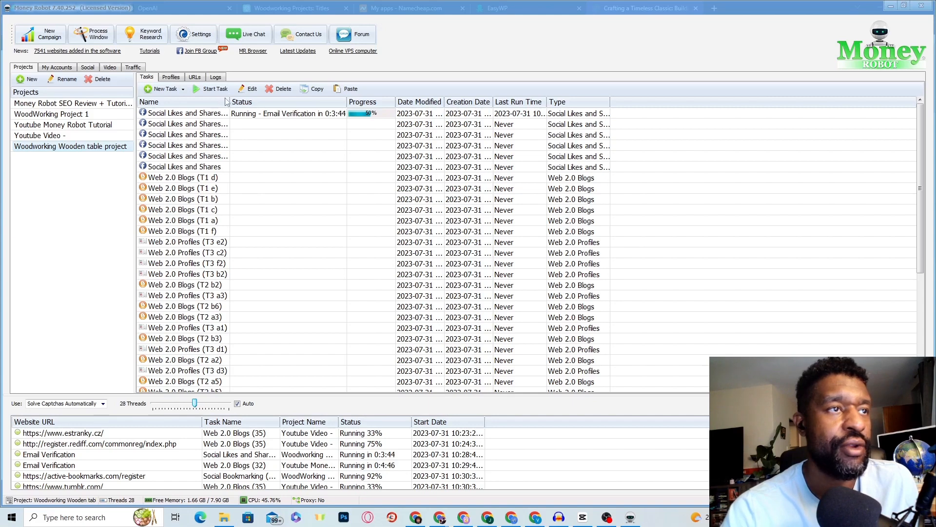
pyautogui.click(174, 79)
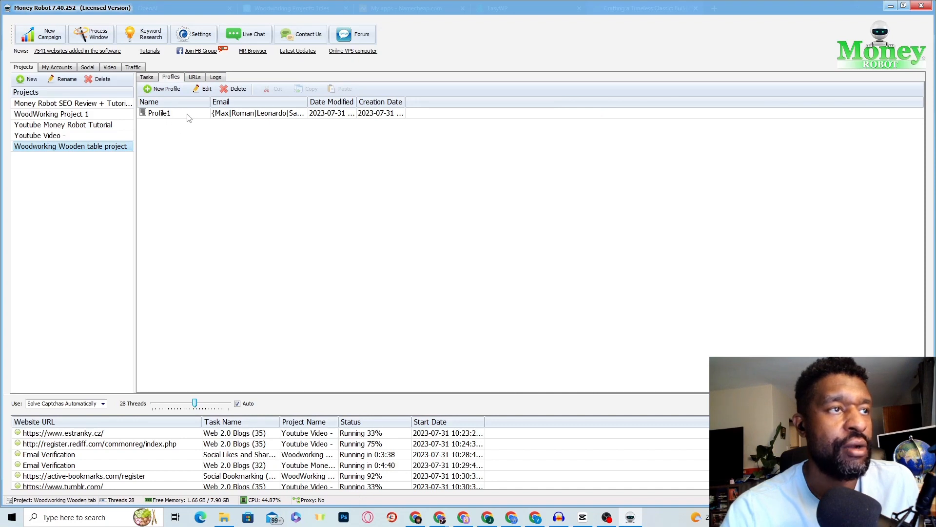
pyautogui.click(195, 77)
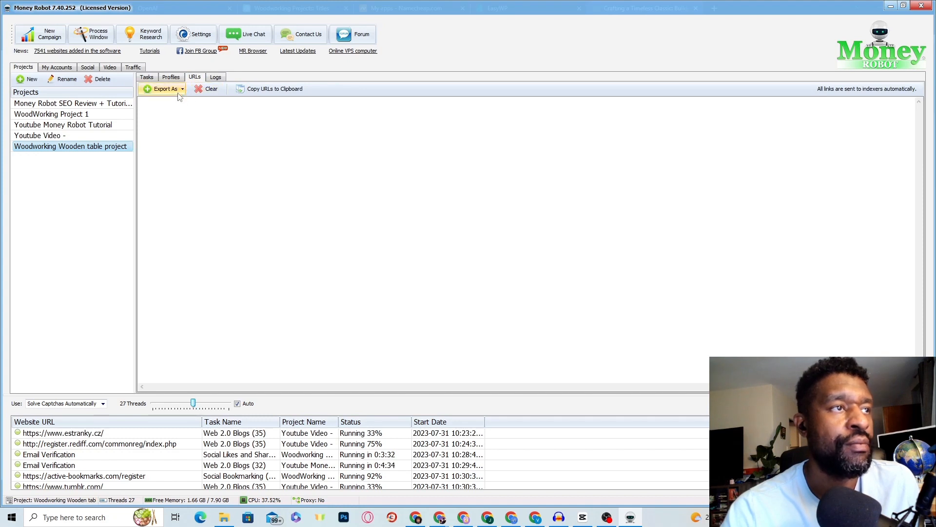
pyautogui.click(181, 91)
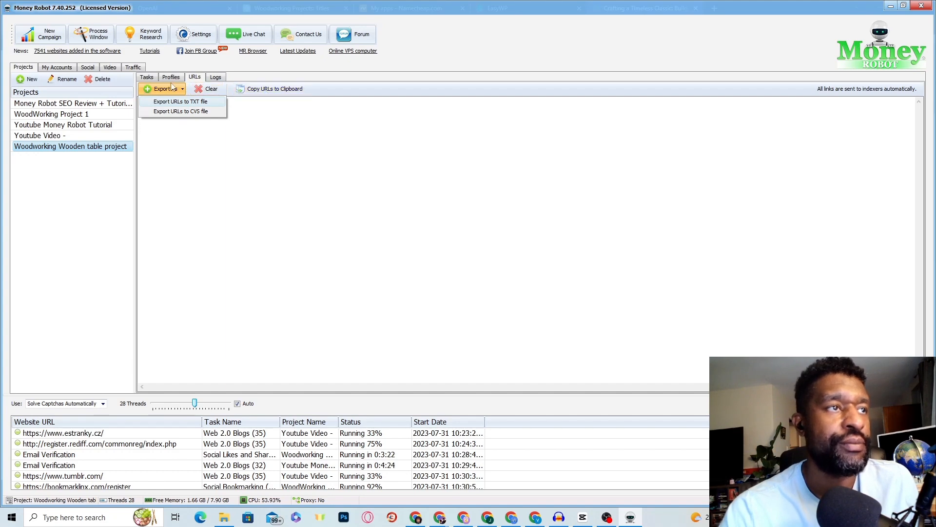
pyautogui.click(216, 78)
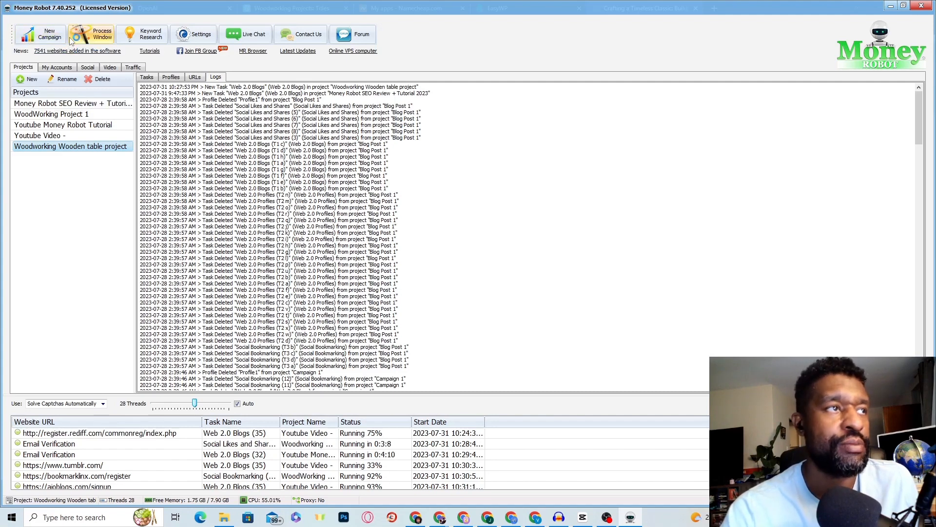
pyautogui.click(101, 38)
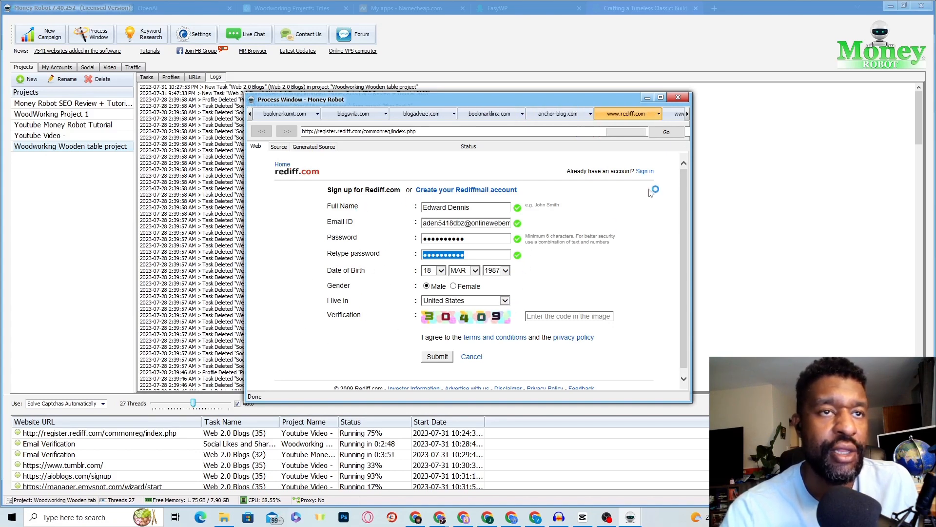
pyautogui.click(678, 97)
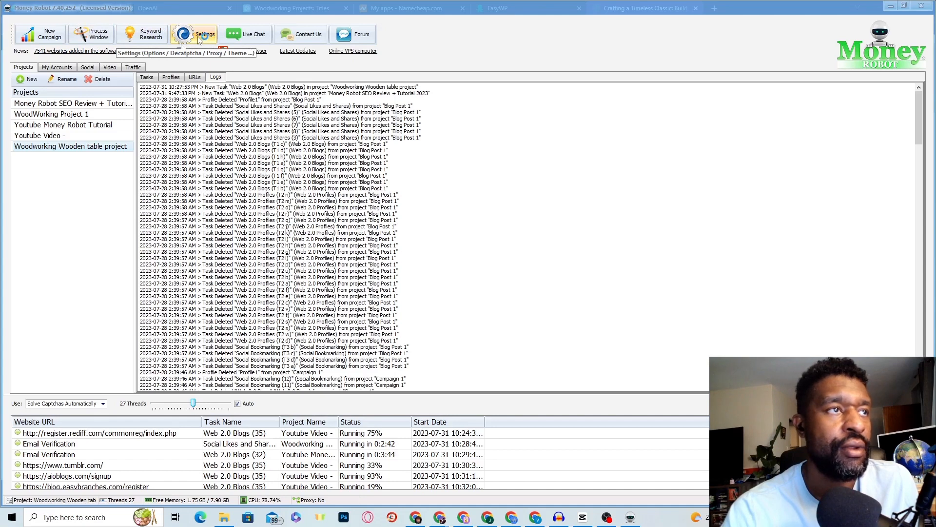
# Step: Open Settings from the toolbar and switch to the Captcha Services tab
pyautogui.click(199, 38)
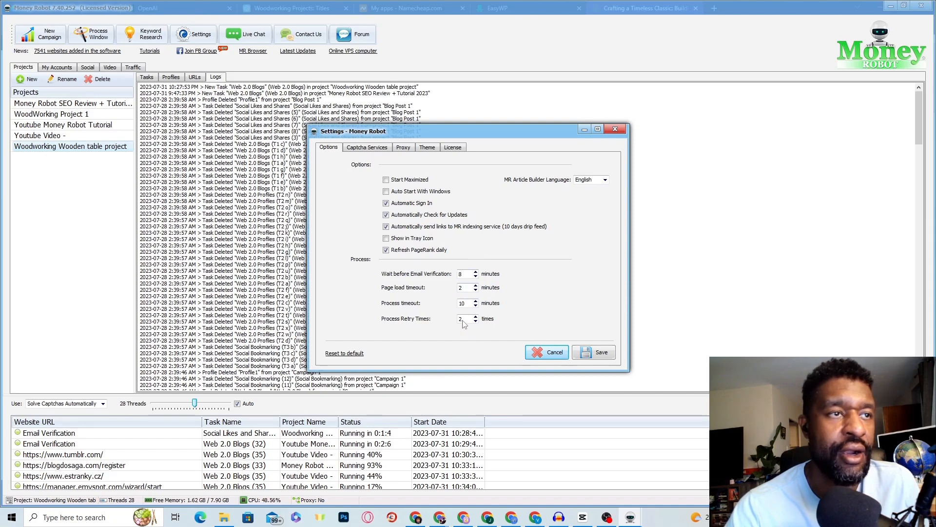
pyautogui.click(363, 152)
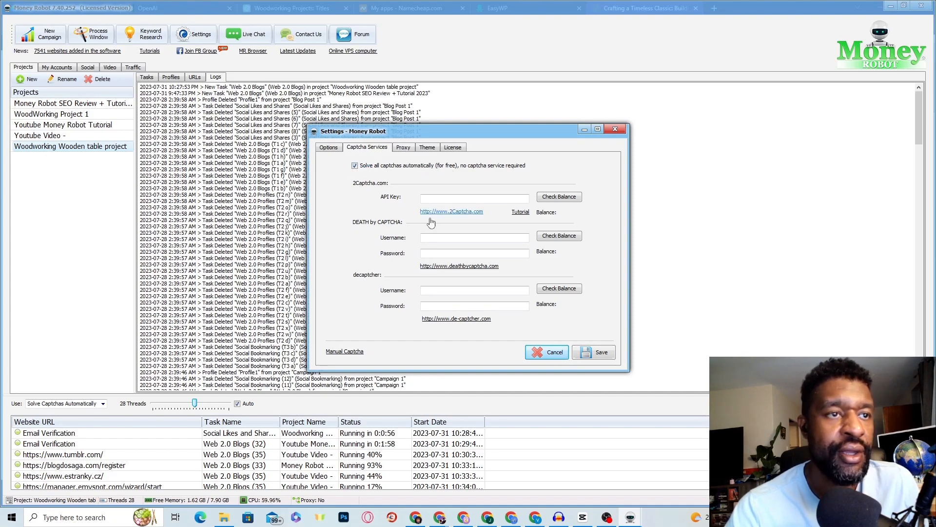
# Step: Visit the de-captcher link and password field, then switch Settings to the Proxy tab
pyautogui.click(425, 319)
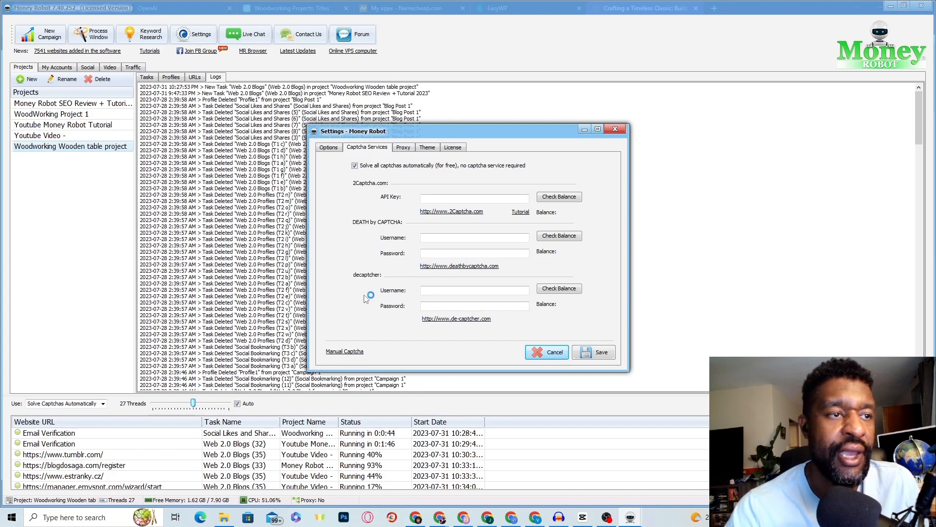
pyautogui.click(442, 307)
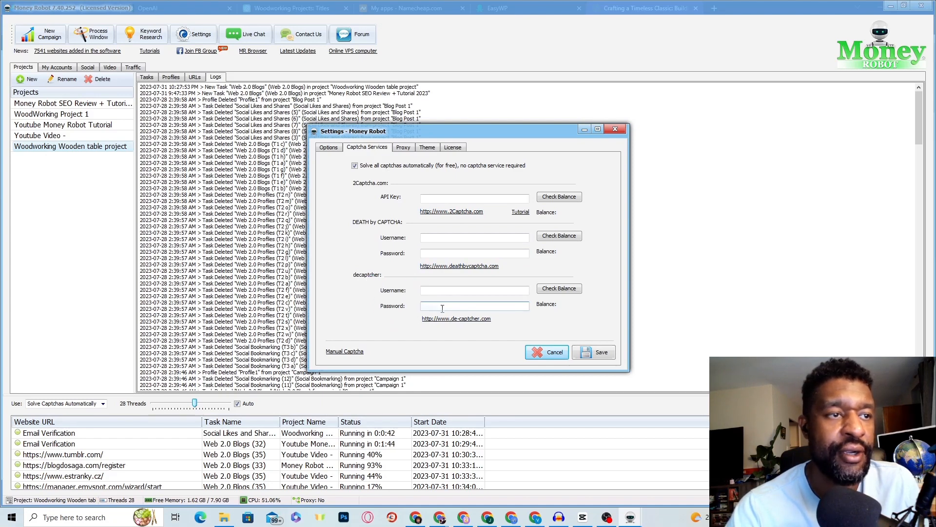
pyautogui.click(403, 148)
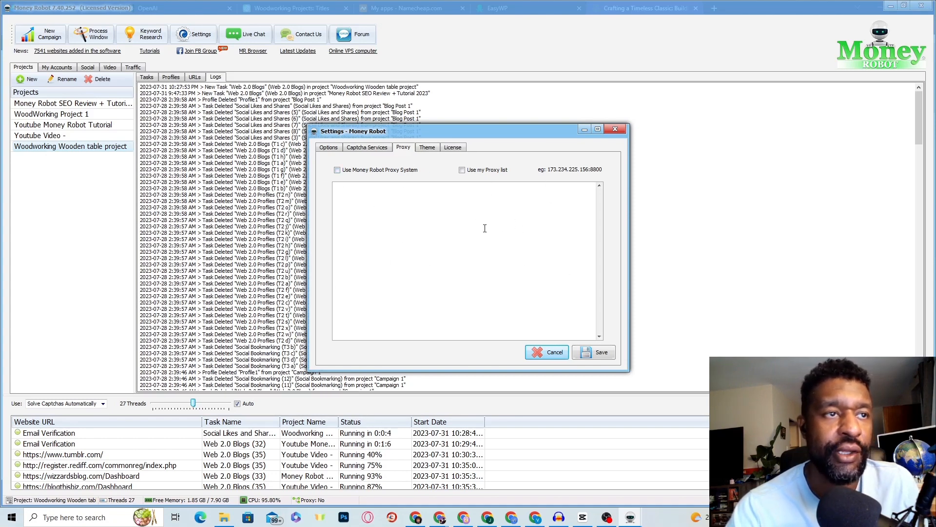
# Step: View the Theme options in Settings, then close the dialog
pyautogui.click(427, 148)
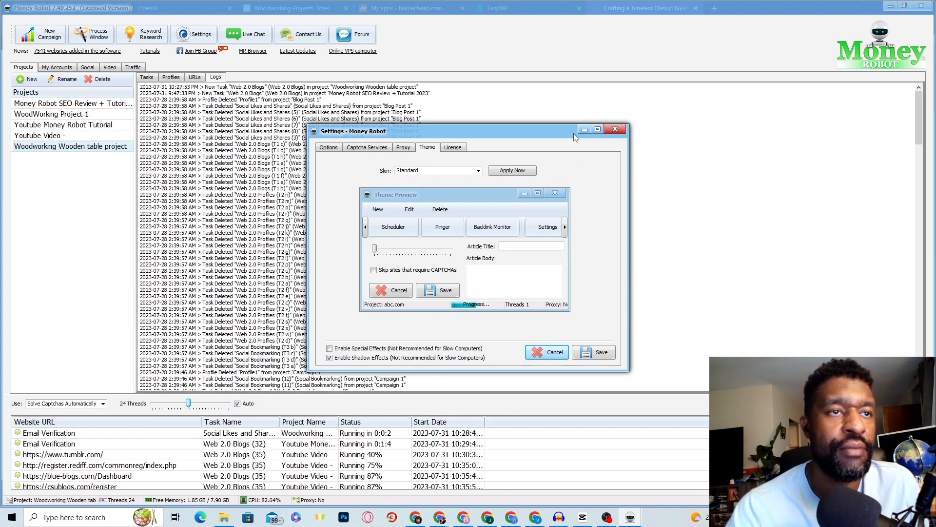
pyautogui.click(615, 129)
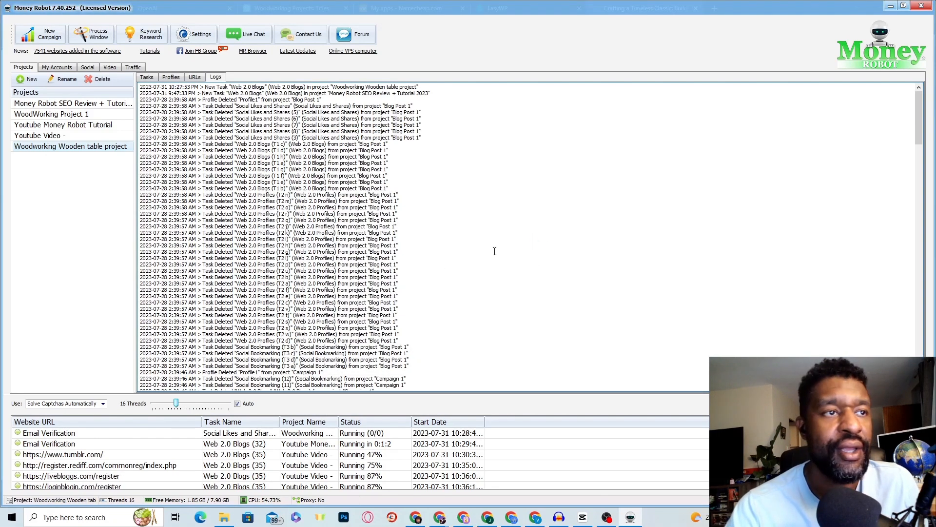
# Step: Check the saved account totals, then return to the Woodworking Wooden table project's task list
pyautogui.click(56, 68)
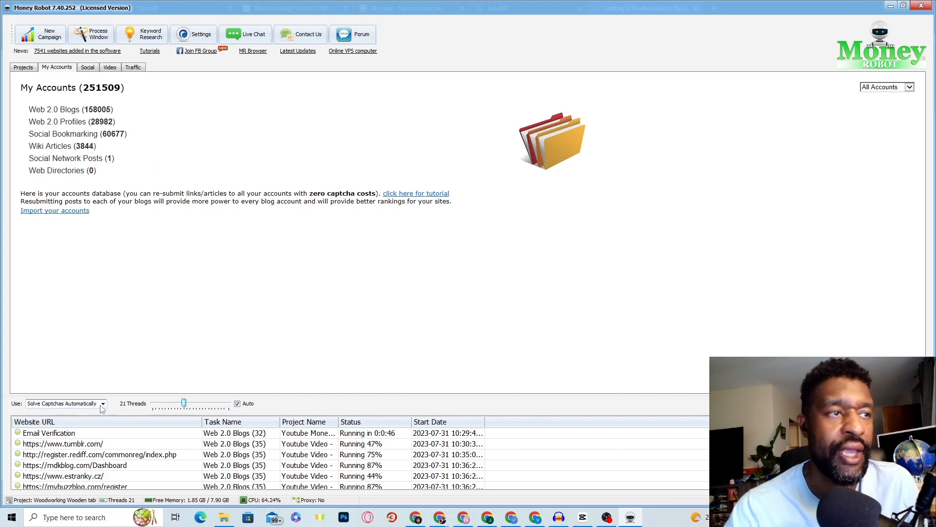
pyautogui.click(23, 68)
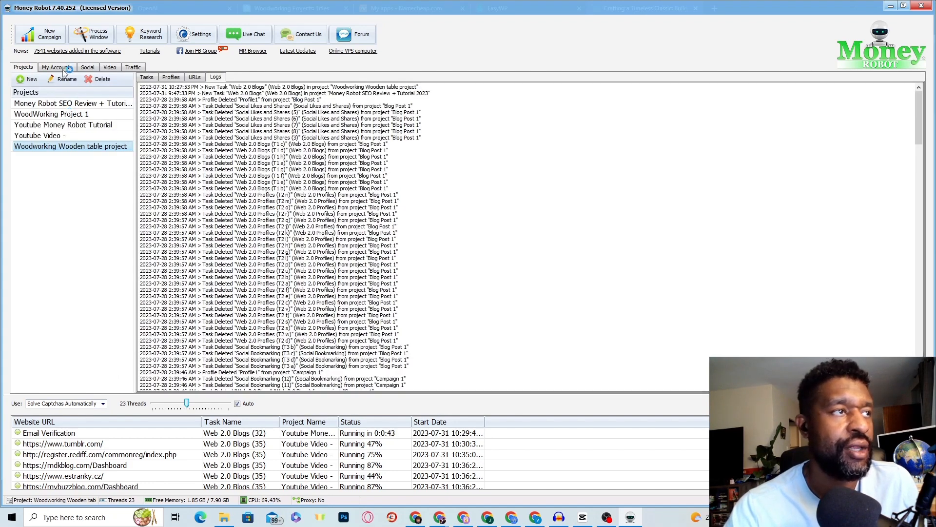
pyautogui.click(147, 78)
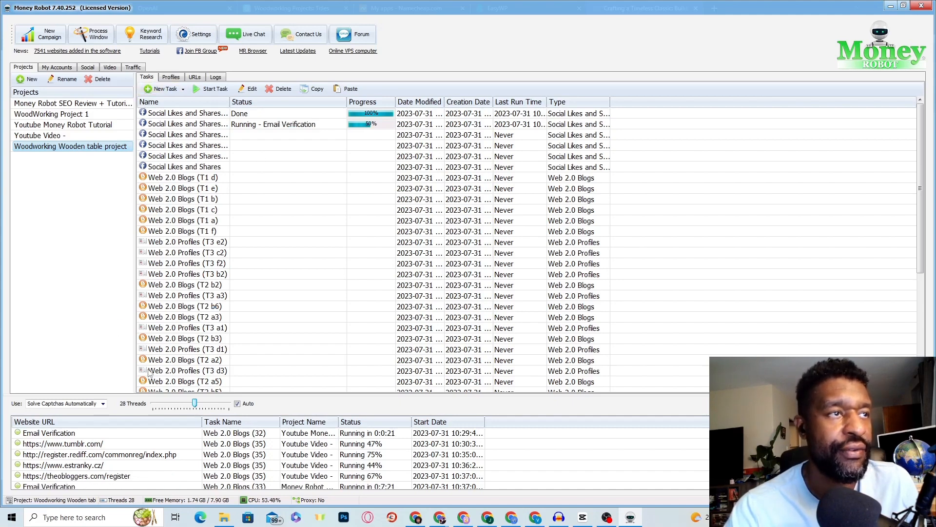
pyautogui.scroll(-1, 152, 375)
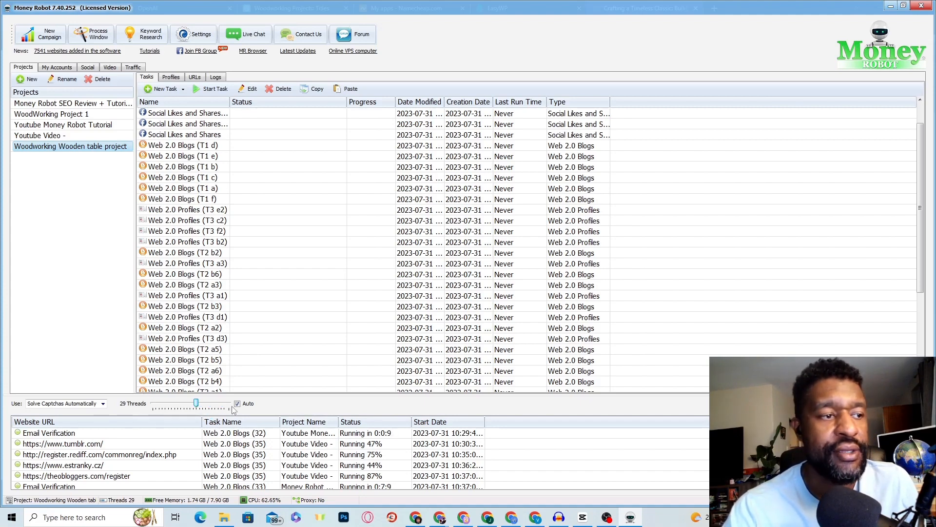
pyautogui.click(93, 406)
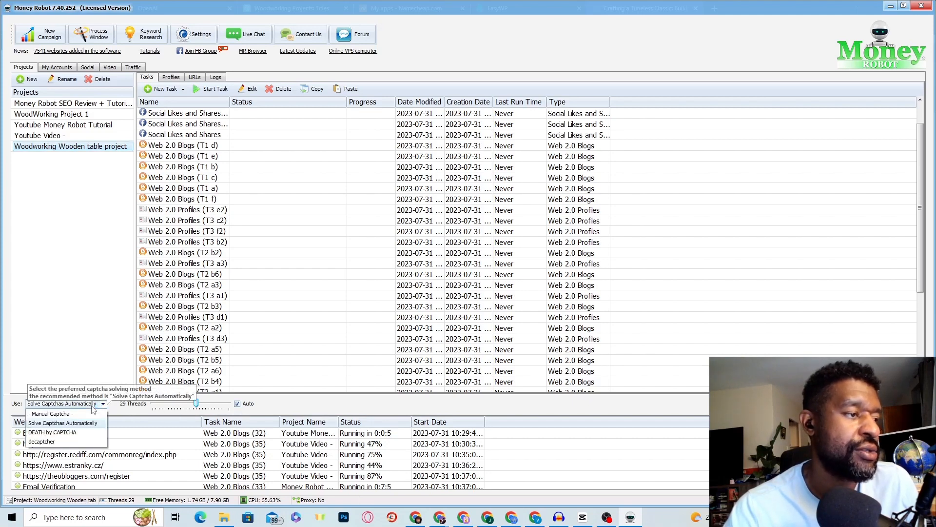
pyautogui.click(86, 424)
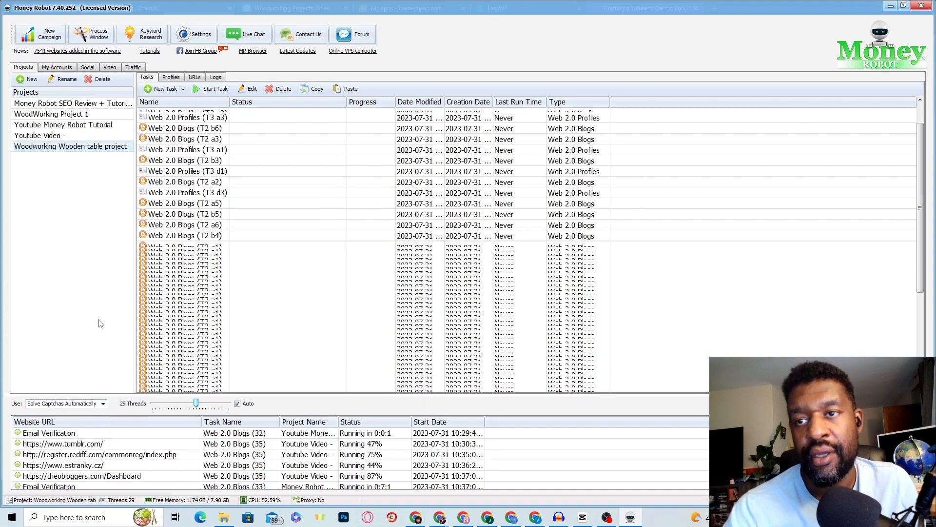